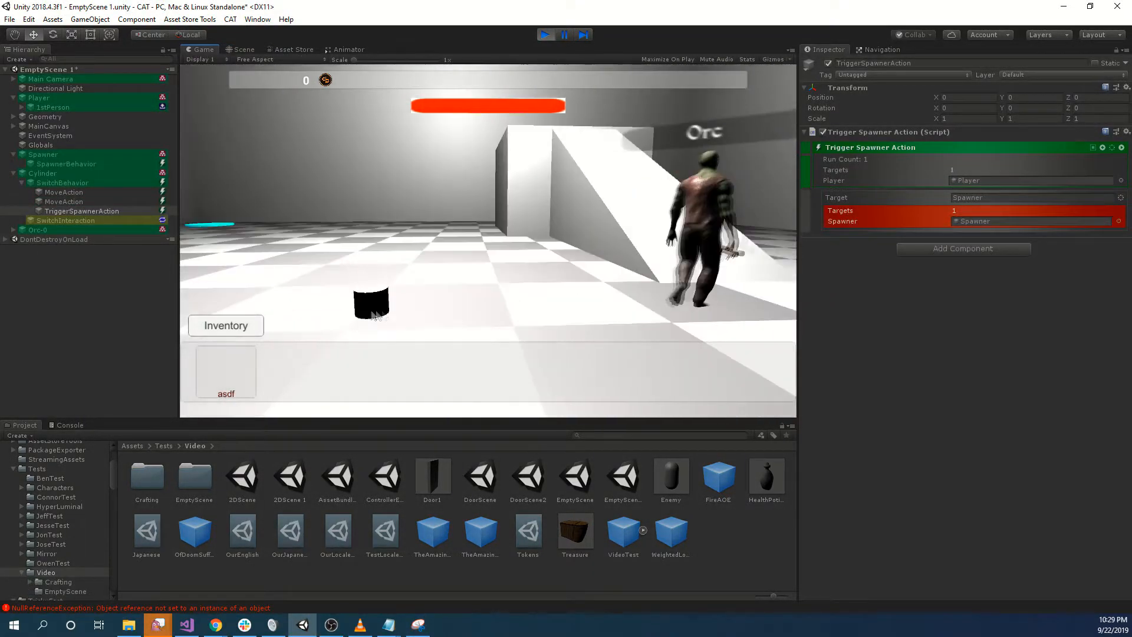
# Activate the cylinder switch in the running game to spawn another orc and look around the room
pyautogui.click(376, 299)
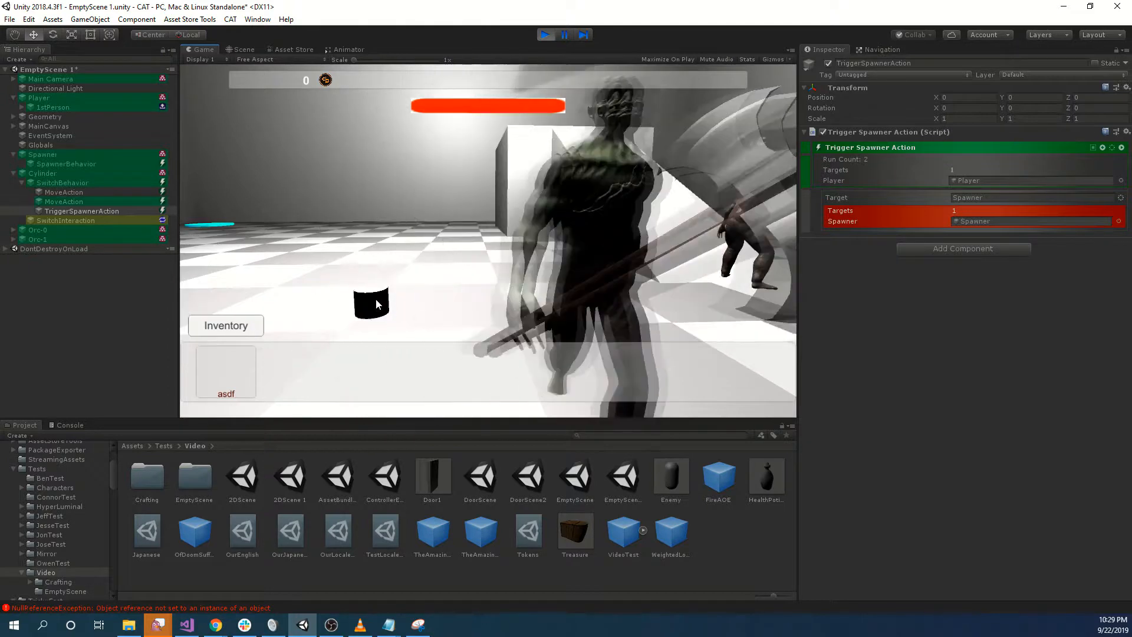
pyautogui.moveTo(444, 262); pyautogui.dragTo(684, 254, button='right')
pyautogui.click(522, 263)
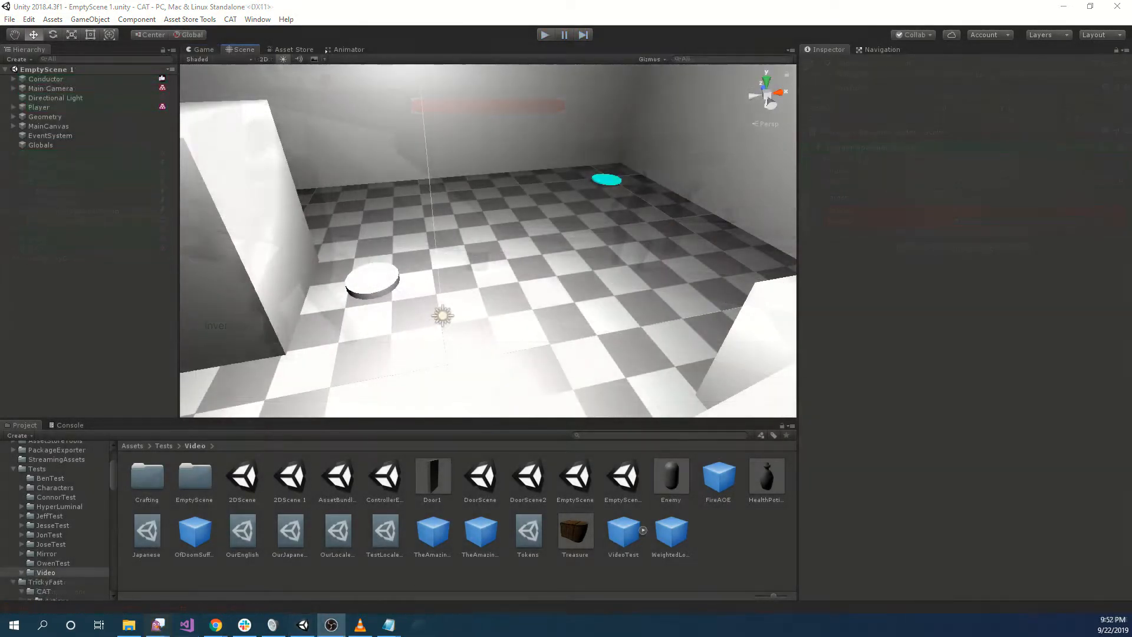
# Add a CAT State Machine to the scene and name it Spawner
pyautogui.moveTo(571, 251); pyautogui.dragTo(461, 260, button='right')
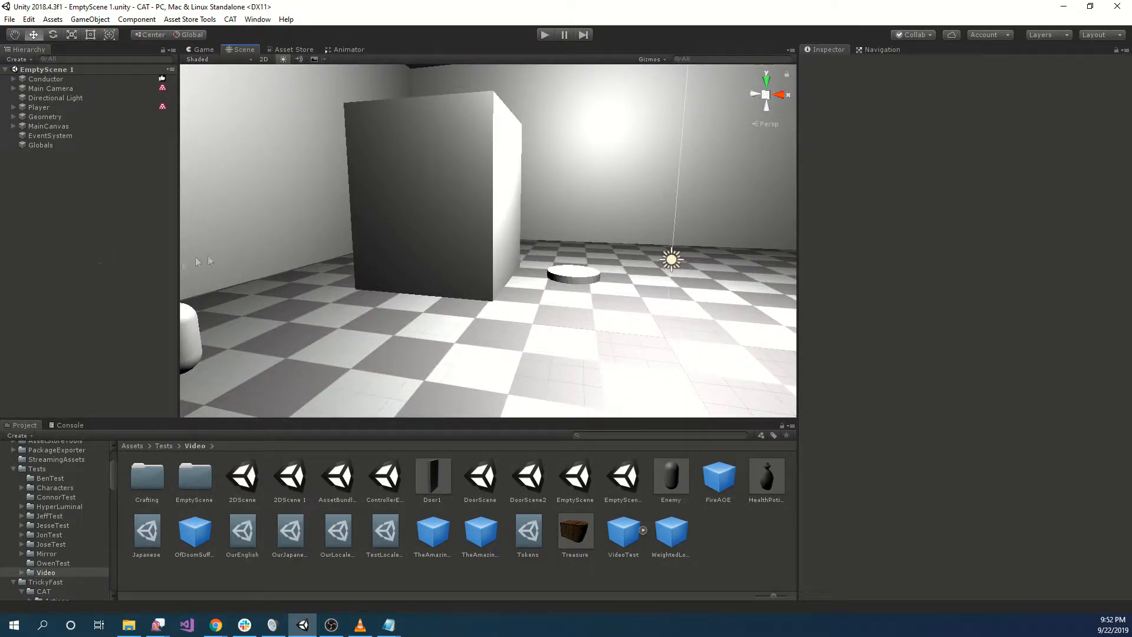
pyautogui.rightClick(30, 158)
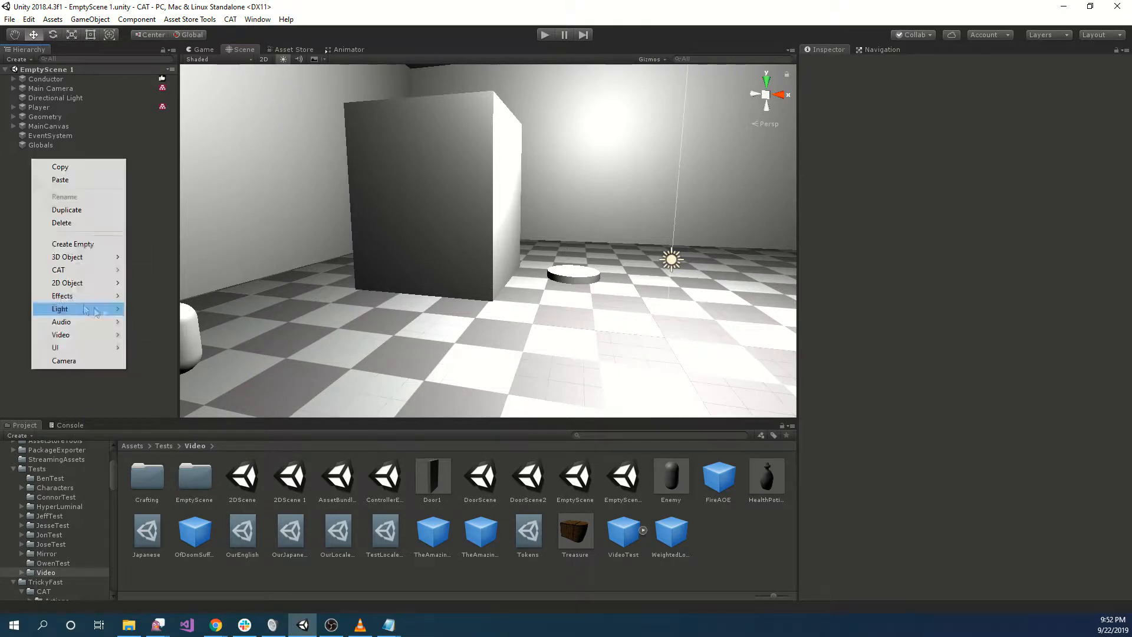
pyautogui.moveTo(88, 270)
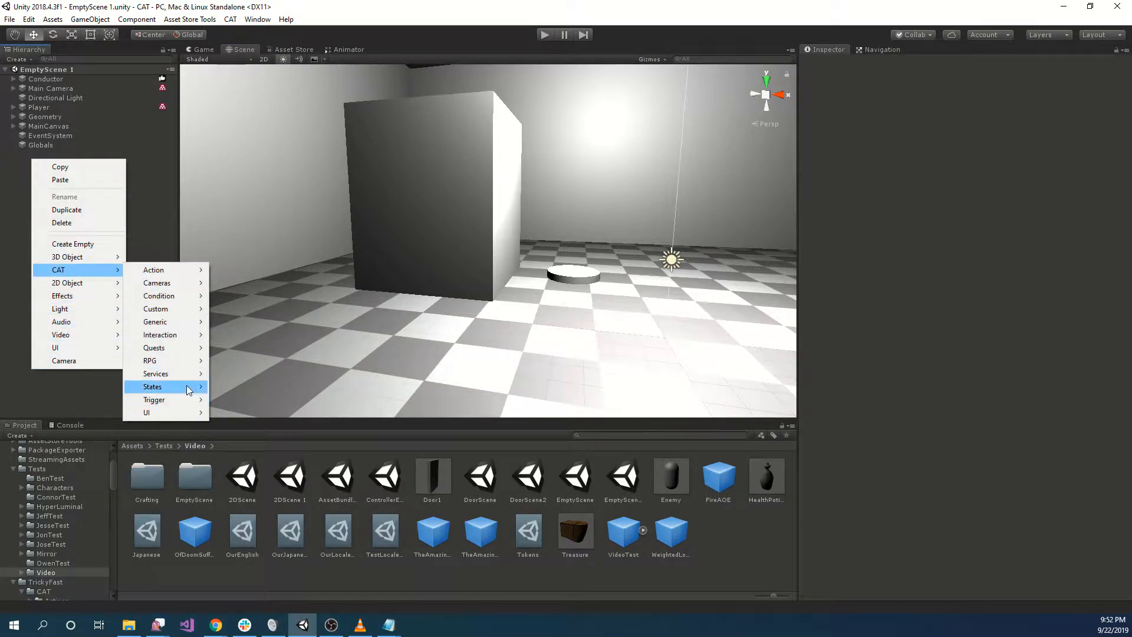
pyautogui.moveTo(187, 387)
pyautogui.click(270, 401)
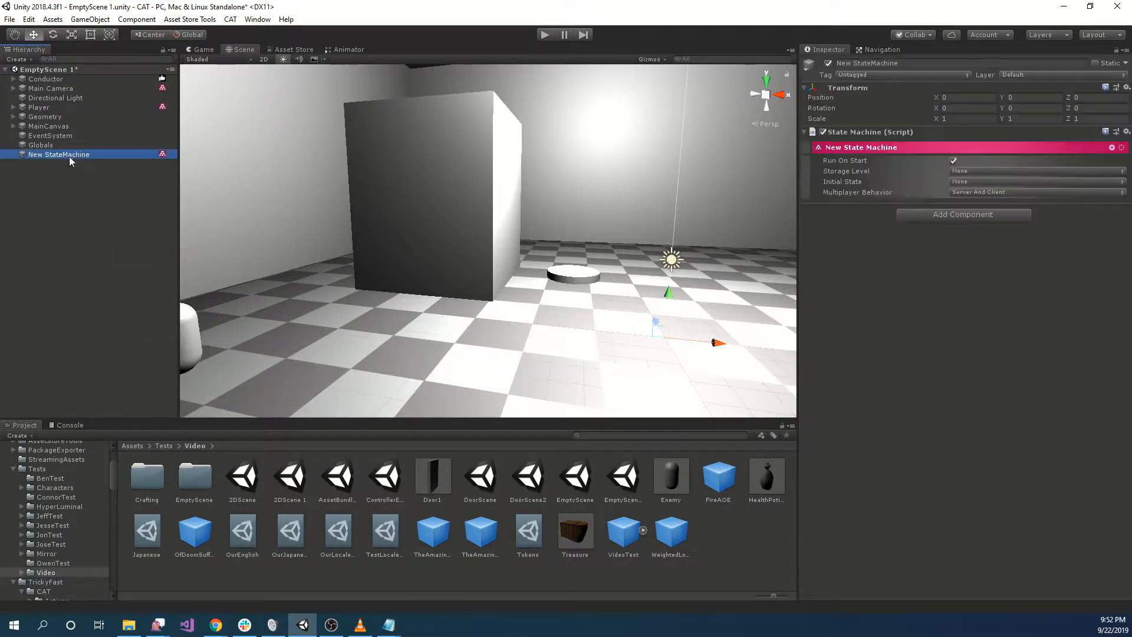
pyautogui.press('F2')
pyautogui.write('Spawner')
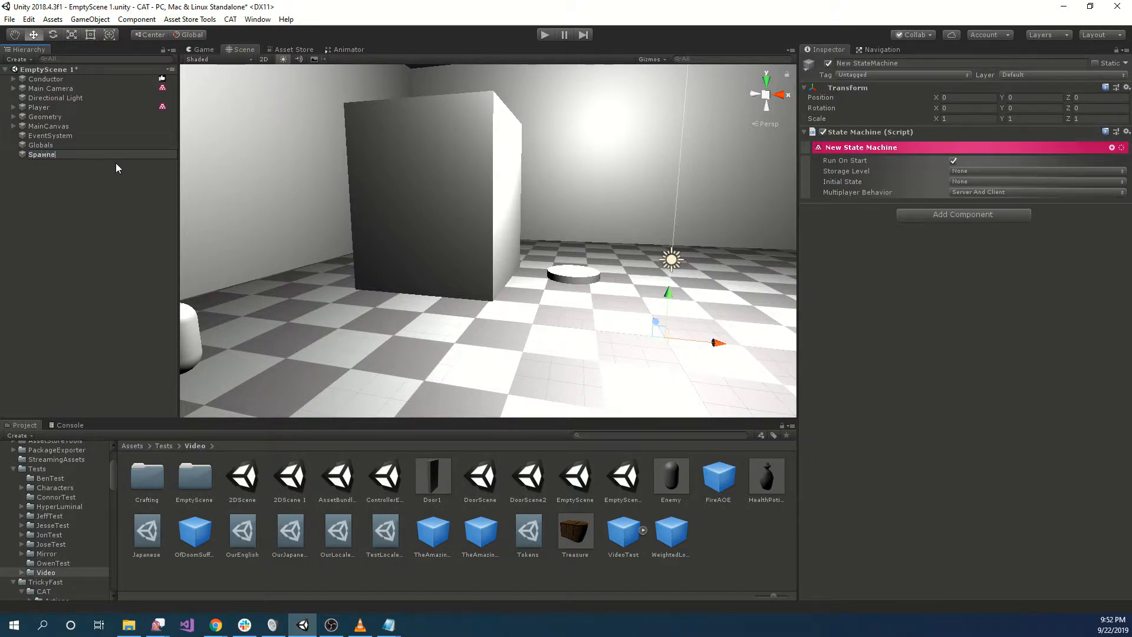
pyautogui.press('Return')
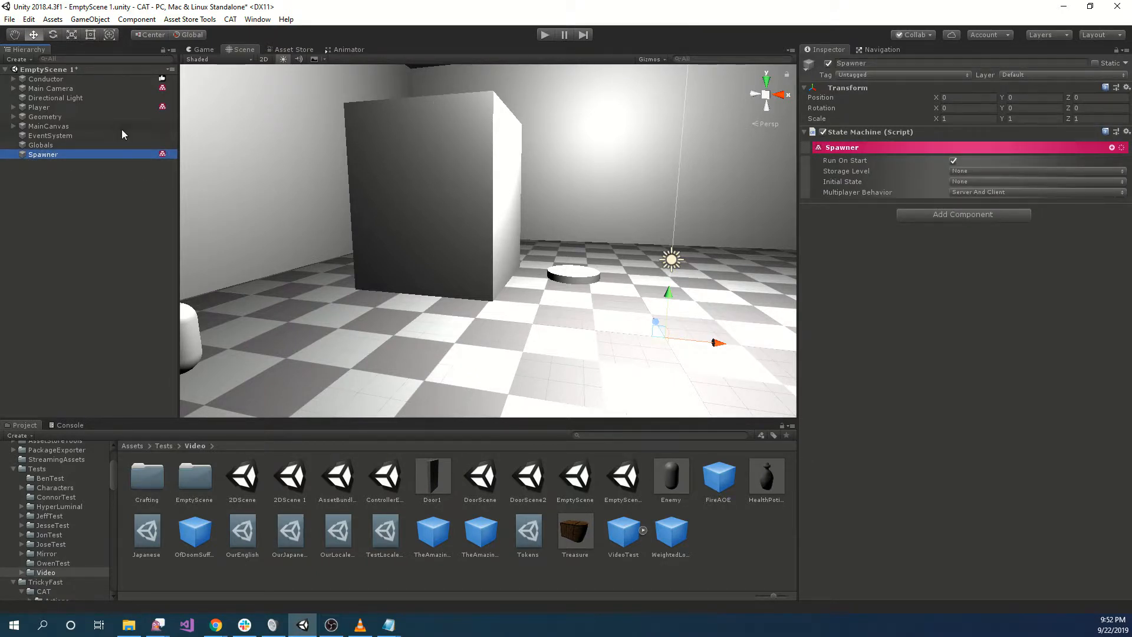
# Find the Spawner Behavior action and add it to the Spawner state machine
pyautogui.rightClick(83, 153)
pyautogui.hotkey('alt', 'Tab')
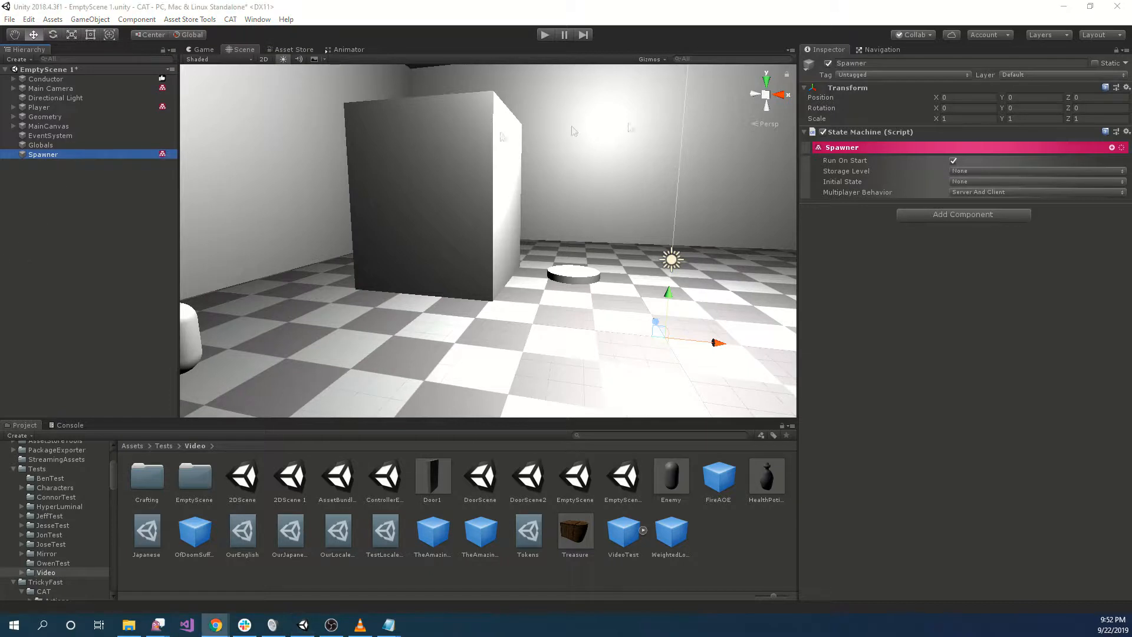
pyautogui.hotkey('alt', 'Tab')
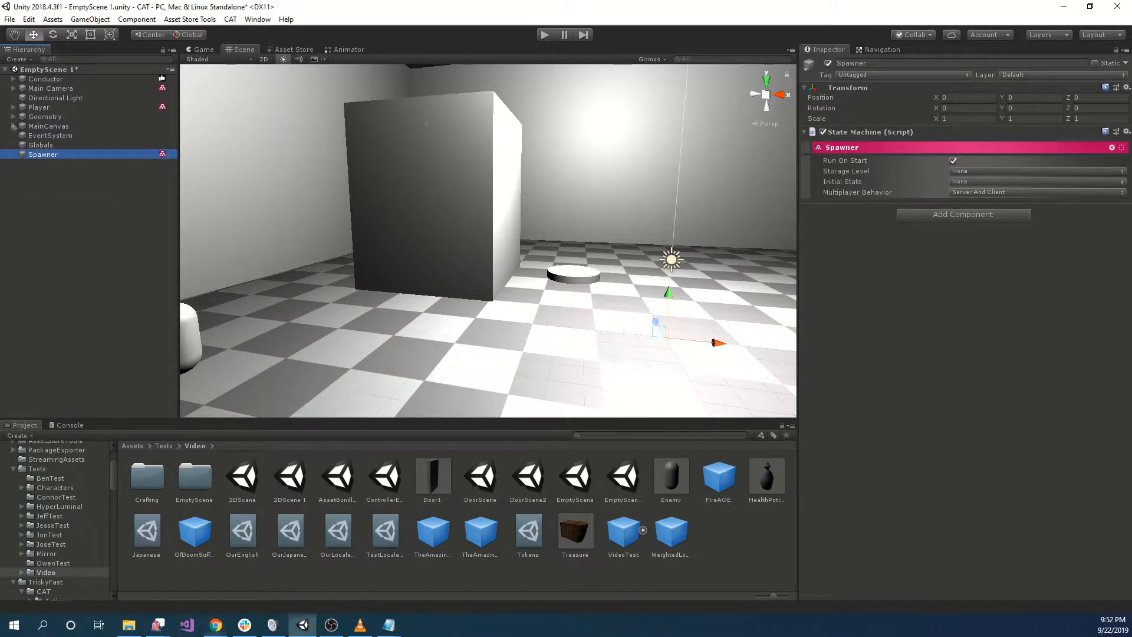
pyautogui.click(1112, 147)
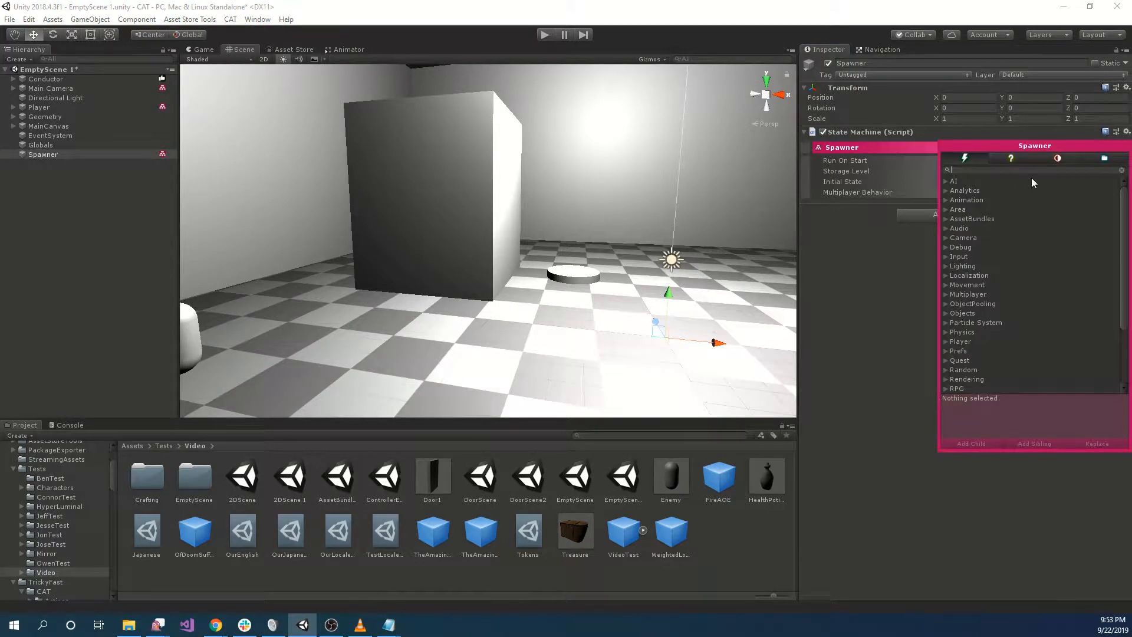
pyautogui.write('spawner')
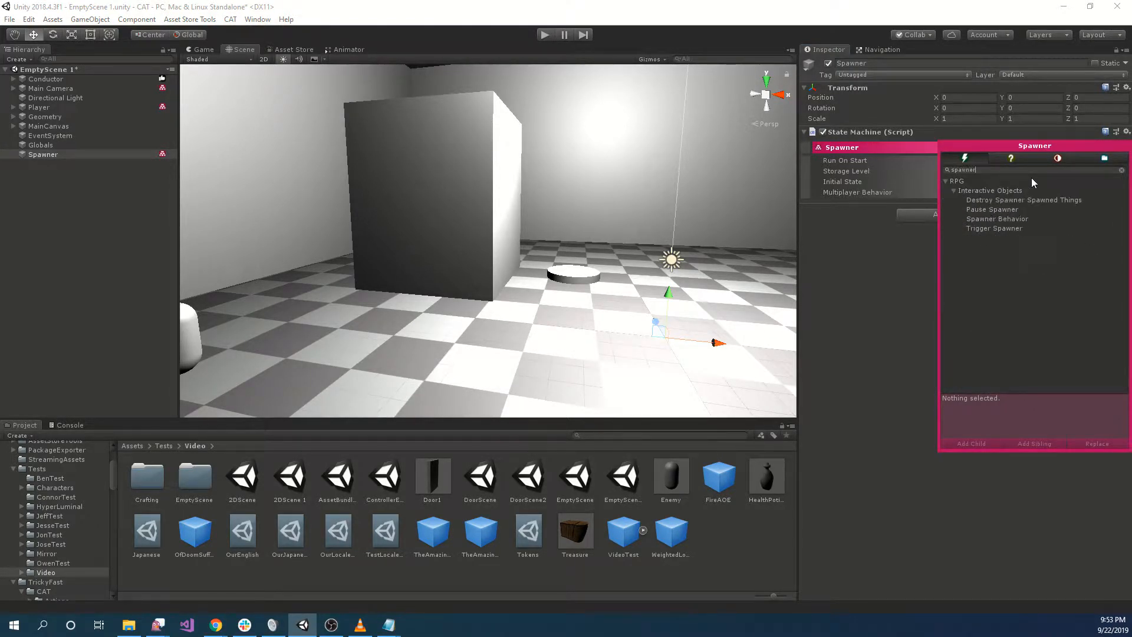
pyautogui.doubleClick(1014, 218)
pyautogui.click(838, 451)
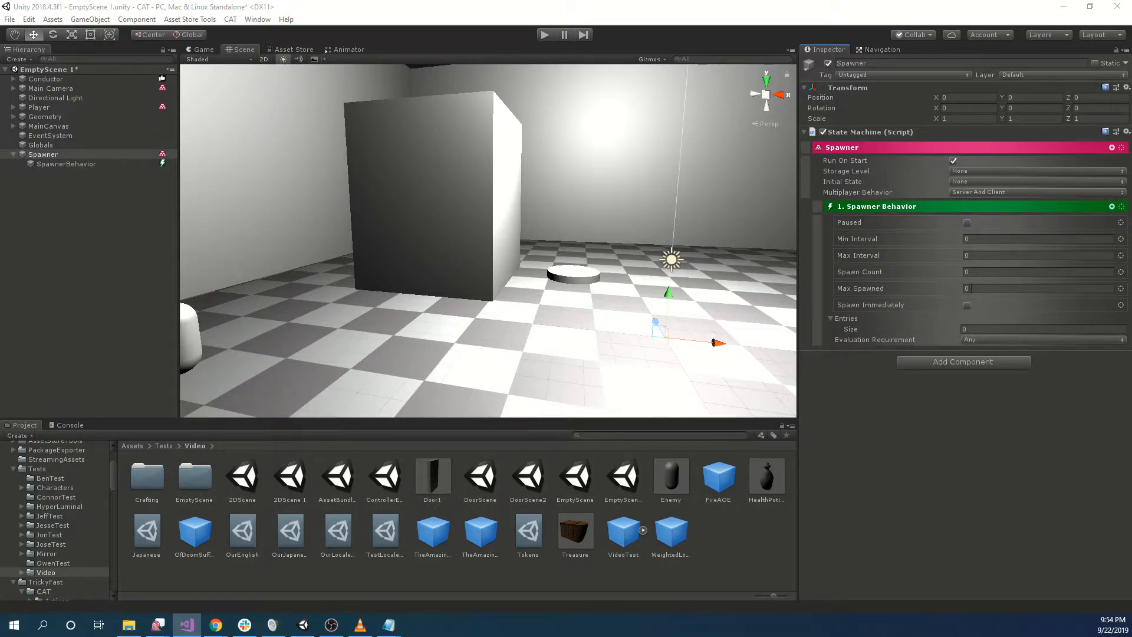
# Try a Spawn Count of 5 on the Spawner Behavior
pyautogui.moveTo(961, 289); pyautogui.dragTo(953, 289)
pyautogui.write('1')
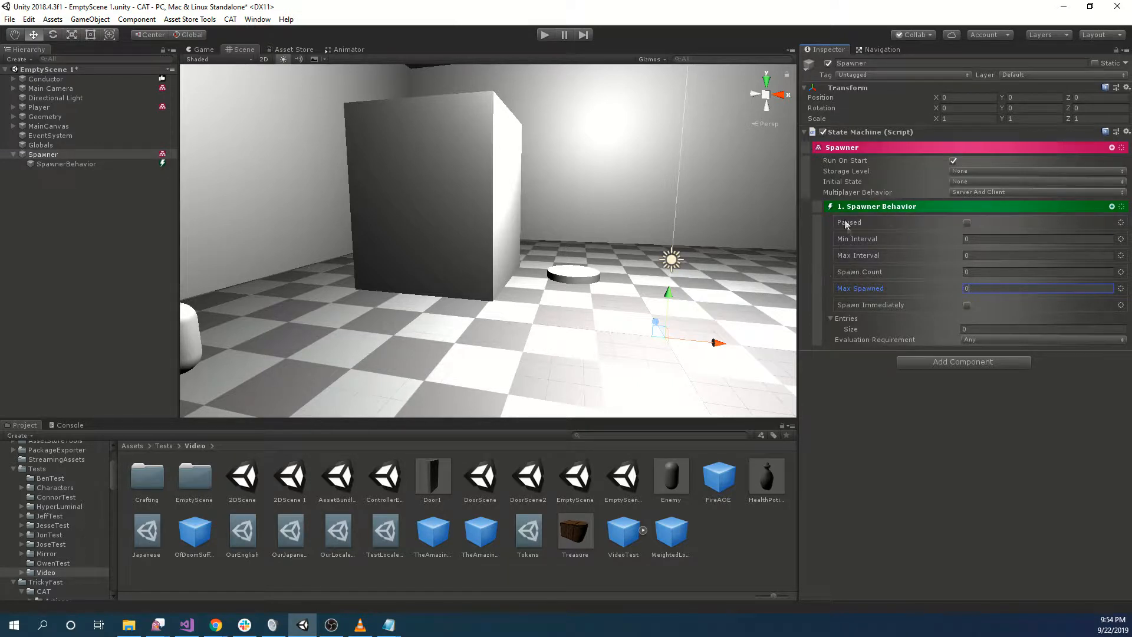
pyautogui.click(979, 273)
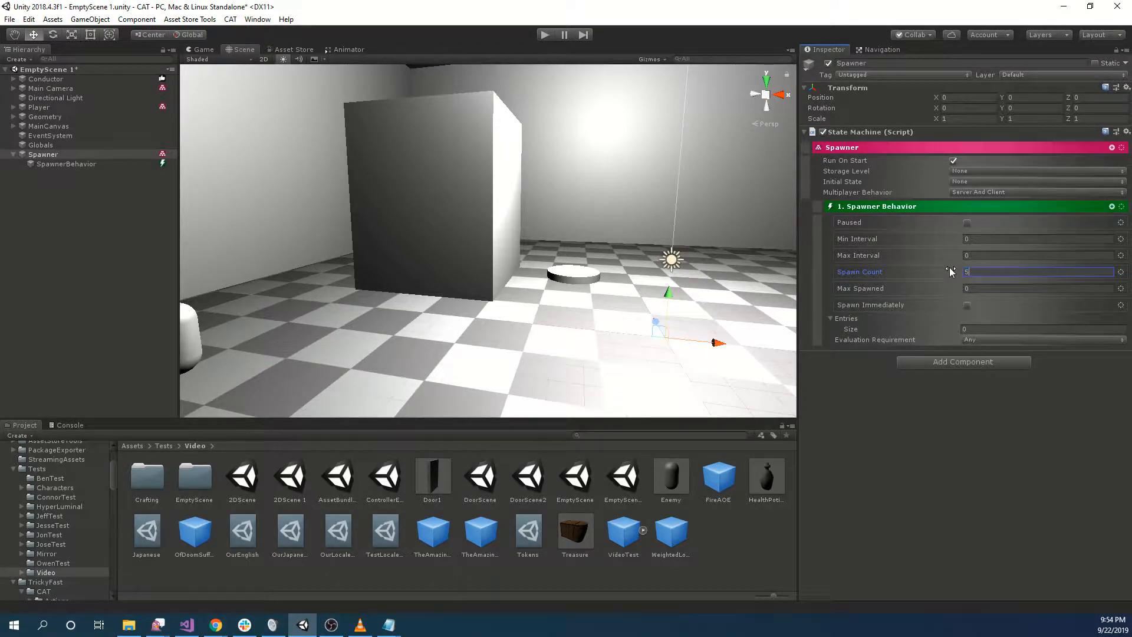
pyautogui.write('5')
pyautogui.click(889, 535)
# Set the size of the Spawner Behavior's main Entries list to 1
pyautogui.click(980, 329)
pyautogui.write('1')
pyautogui.press('Return')
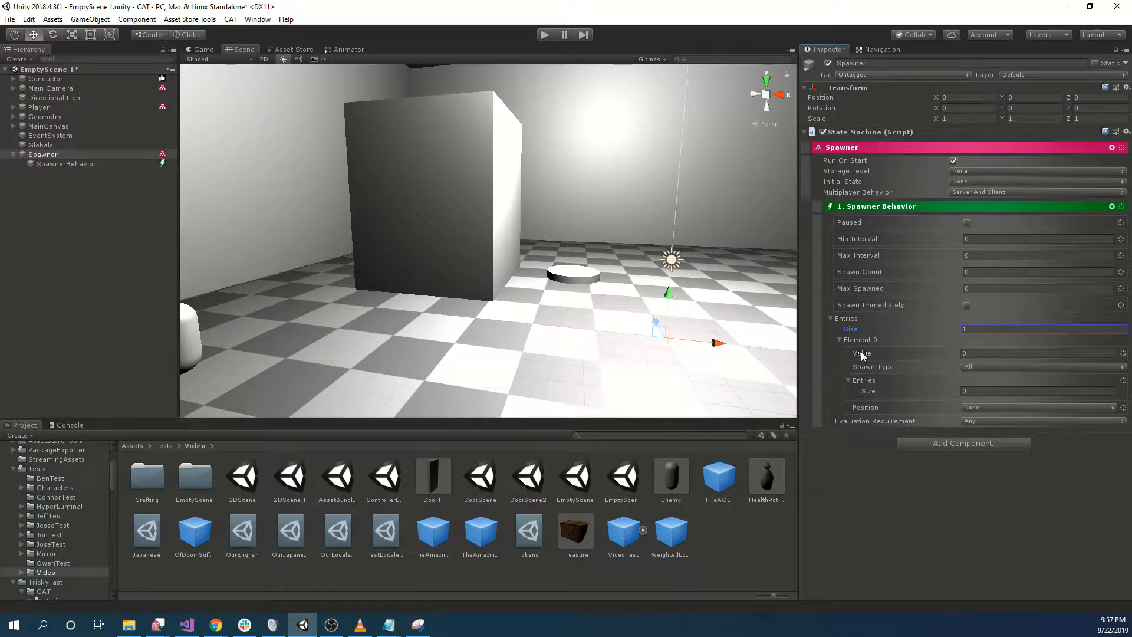
# Examine the Value field and the Spawn Type options of the first spawner entry
pyautogui.click(971, 352)
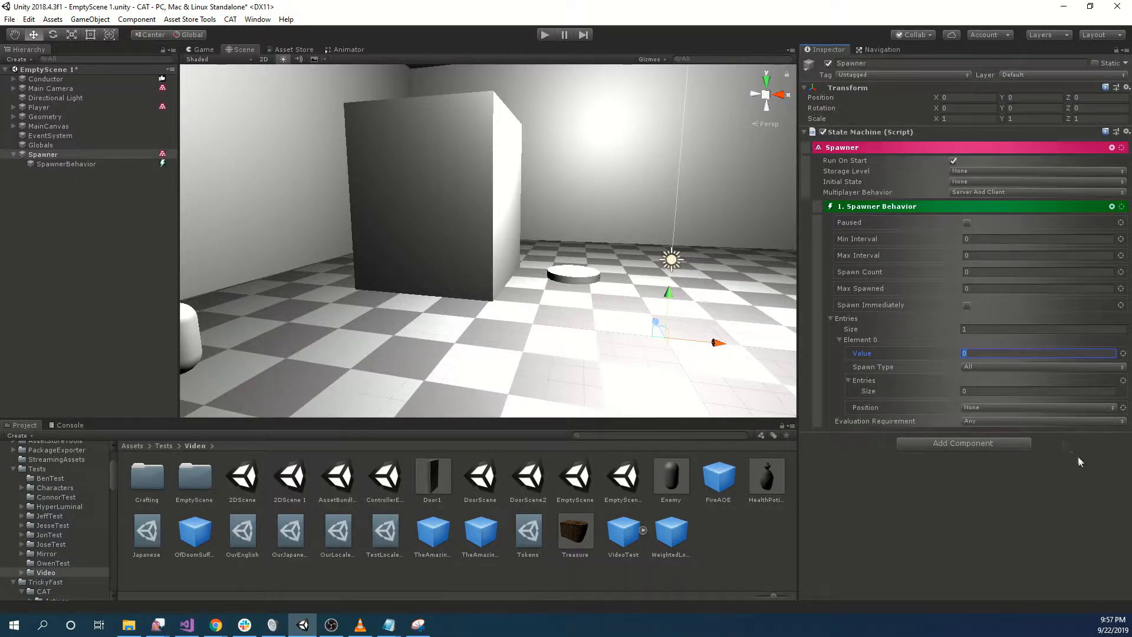
pyautogui.click(993, 367)
pyautogui.click(978, 366)
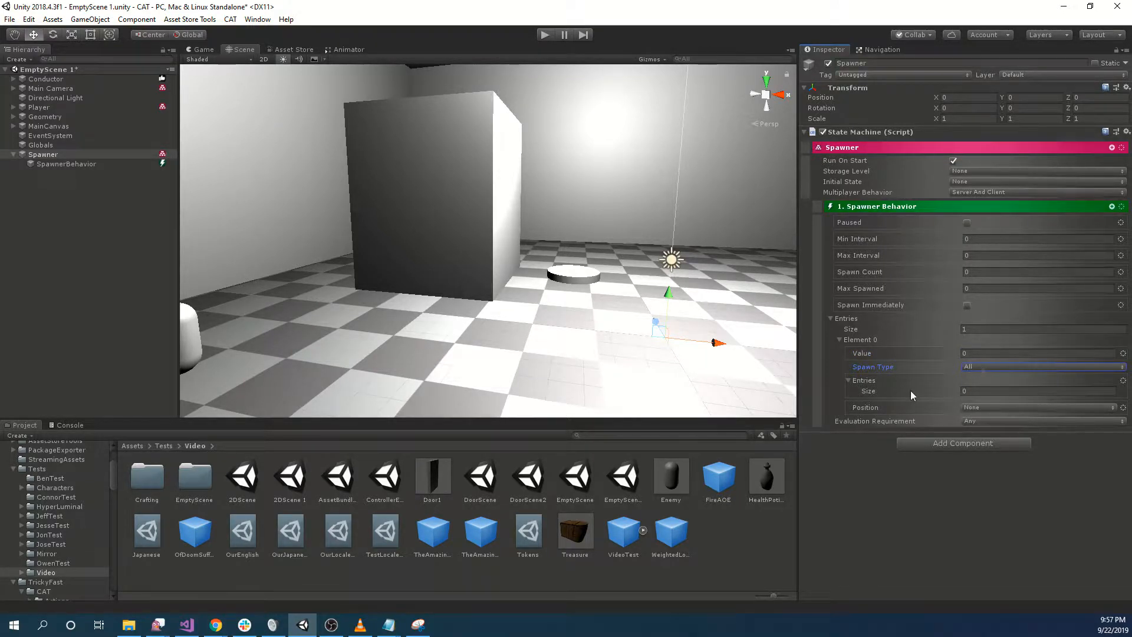
pyautogui.click(986, 367)
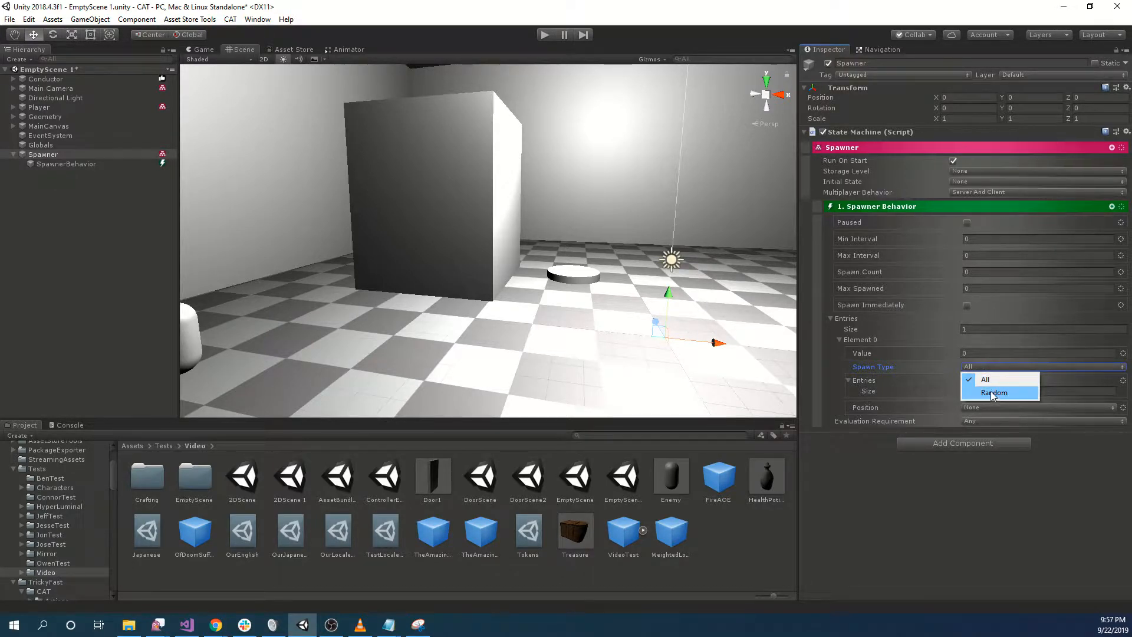
pyautogui.click(820, 542)
# Set the size of the nested Entries list inside the first spawner entry to 1
pyautogui.click(973, 391)
pyautogui.write('1')
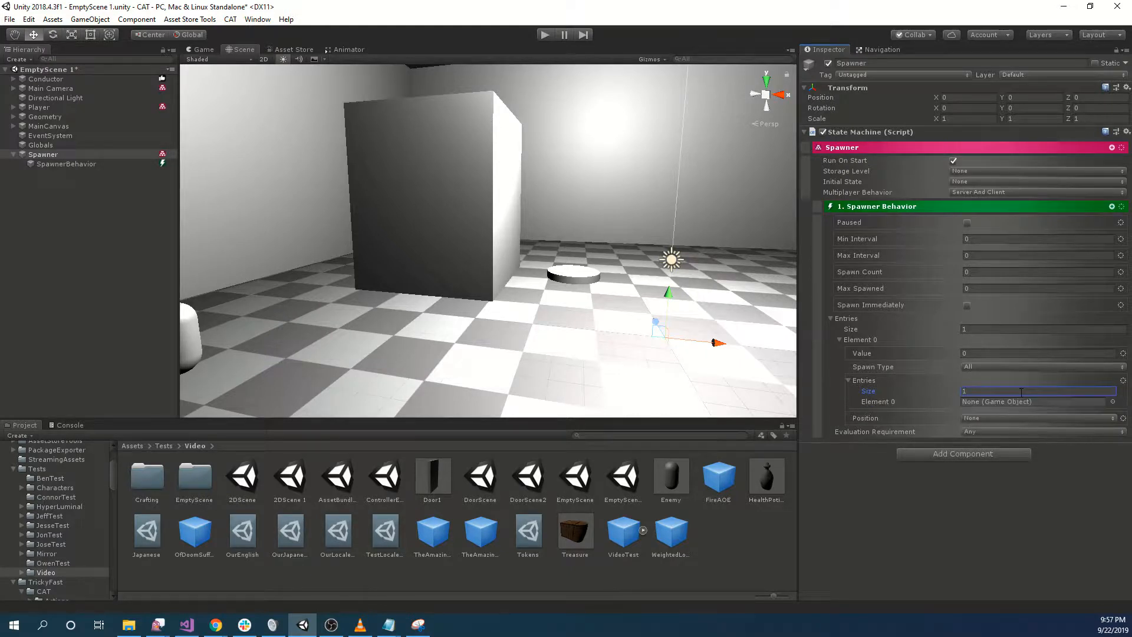
pyautogui.click(994, 401)
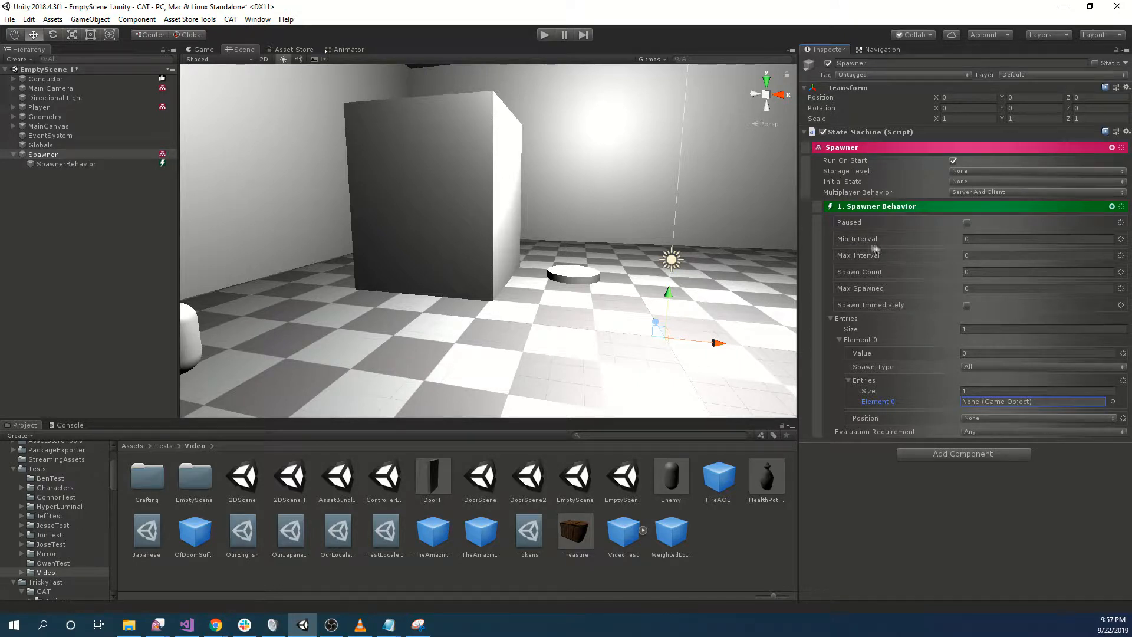
# Set the Spawner Behavior's Min Interval to 10 and Max Interval to 15
pyautogui.click(990, 239)
pyautogui.write('10')
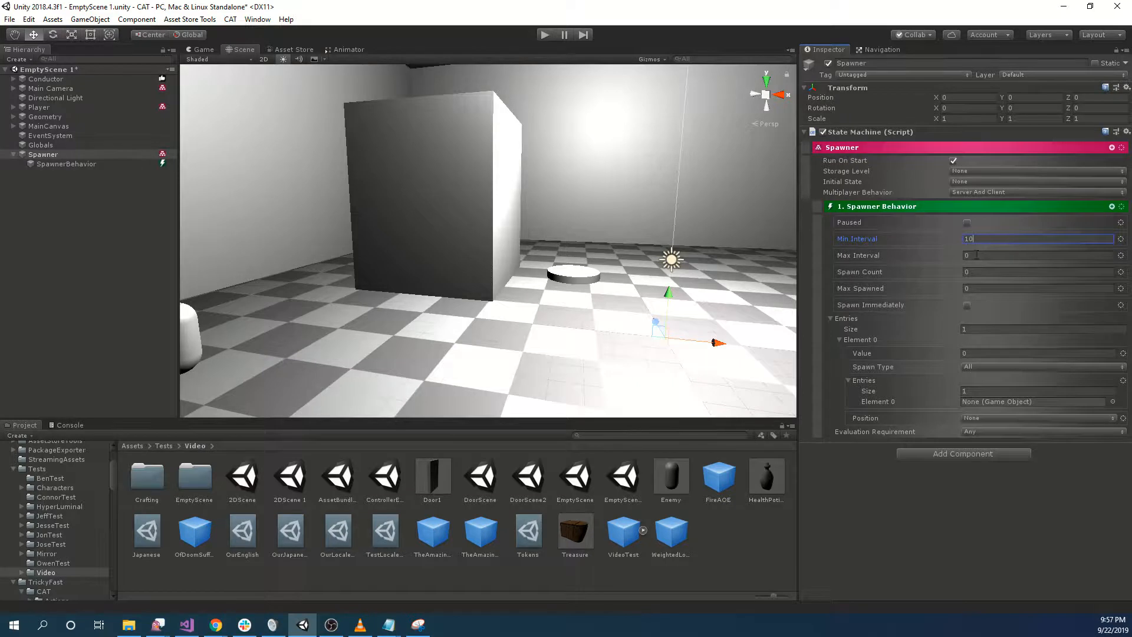
pyautogui.press('Tab')
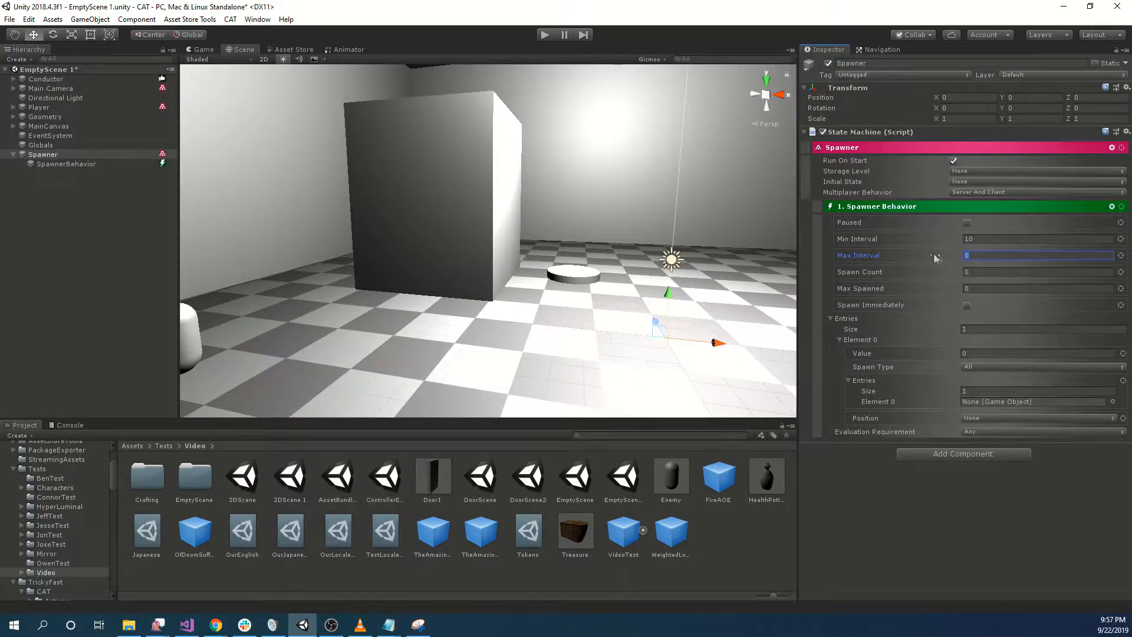
pyautogui.write('15')
# Set the Spawner Behavior's Max Spawned to 1 and enable Spawn Immediately
pyautogui.click(902, 286)
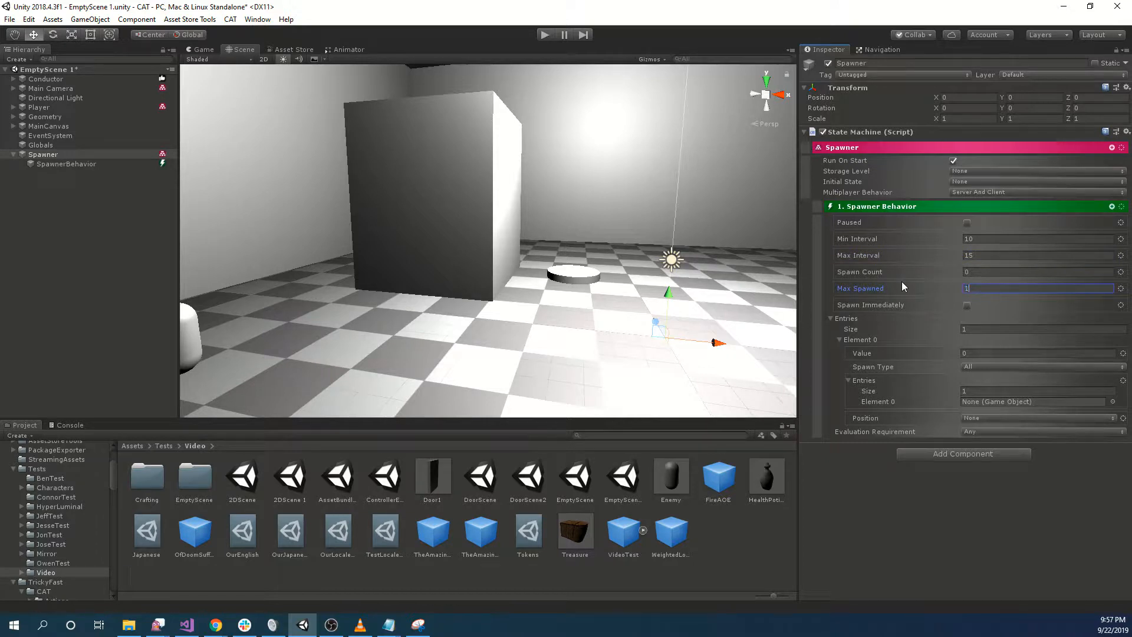
pyautogui.write('1')
pyautogui.click(967, 304)
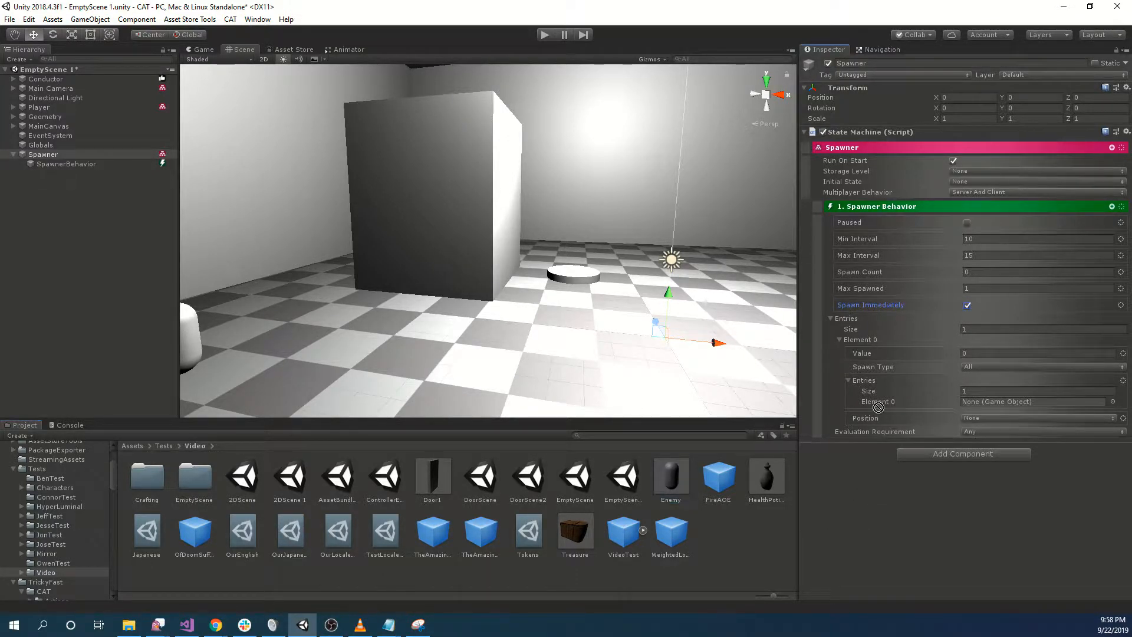
# Assign the Enemy prefab as the nested entry's object and set the spawn Position to Owner
pyautogui.moveTo(932, 325); pyautogui.dragTo(973, 401)
pyautogui.click(991, 417)
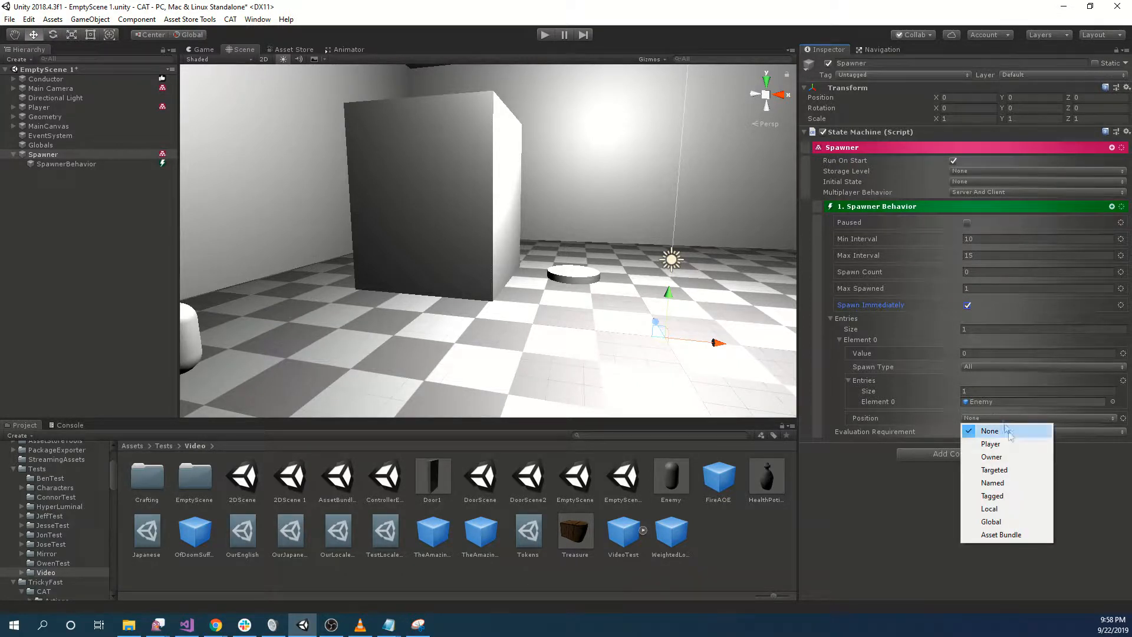
pyautogui.click(1016, 456)
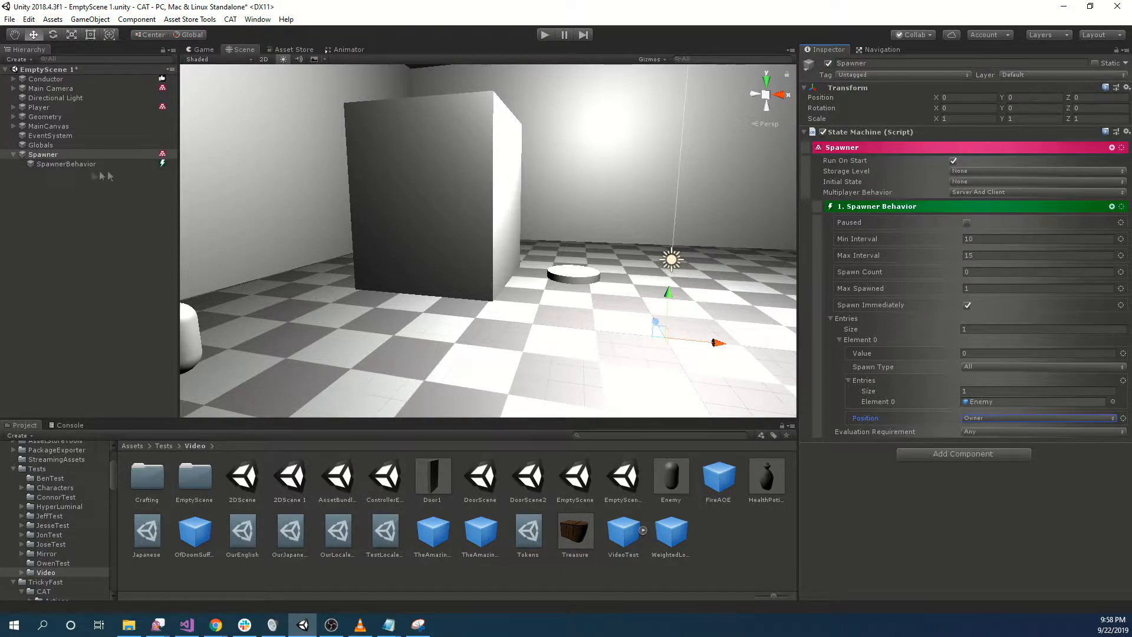
# Check the Spawner's location in the scene, then run the game to test the enemy spawning
pyautogui.moveTo(597, 273); pyautogui.dragTo(463, 310, button='right')
pyautogui.press('w')
pyautogui.moveTo(282, 300); pyautogui.dragTo(590, 217, button='right')
pyautogui.press('f')
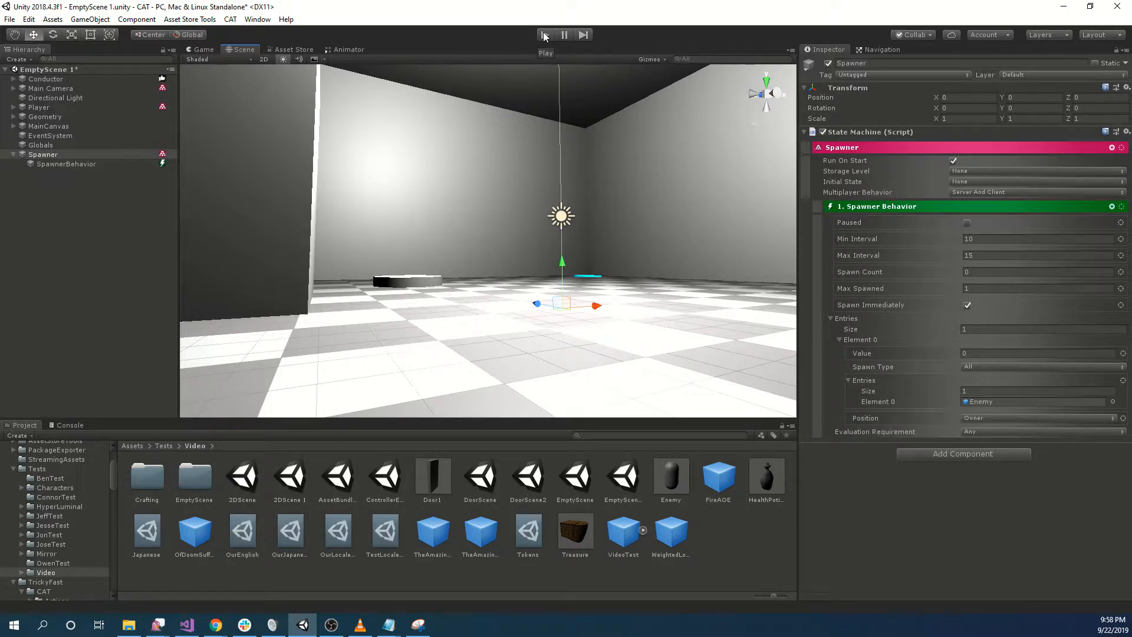
pyautogui.click(544, 35)
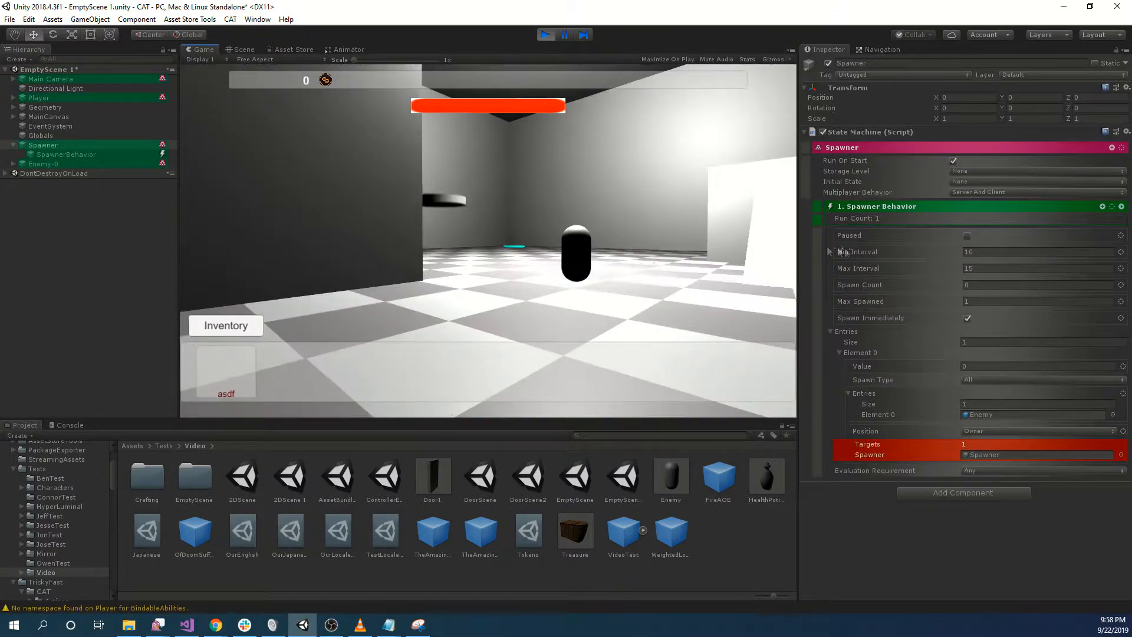
pyautogui.press('s')
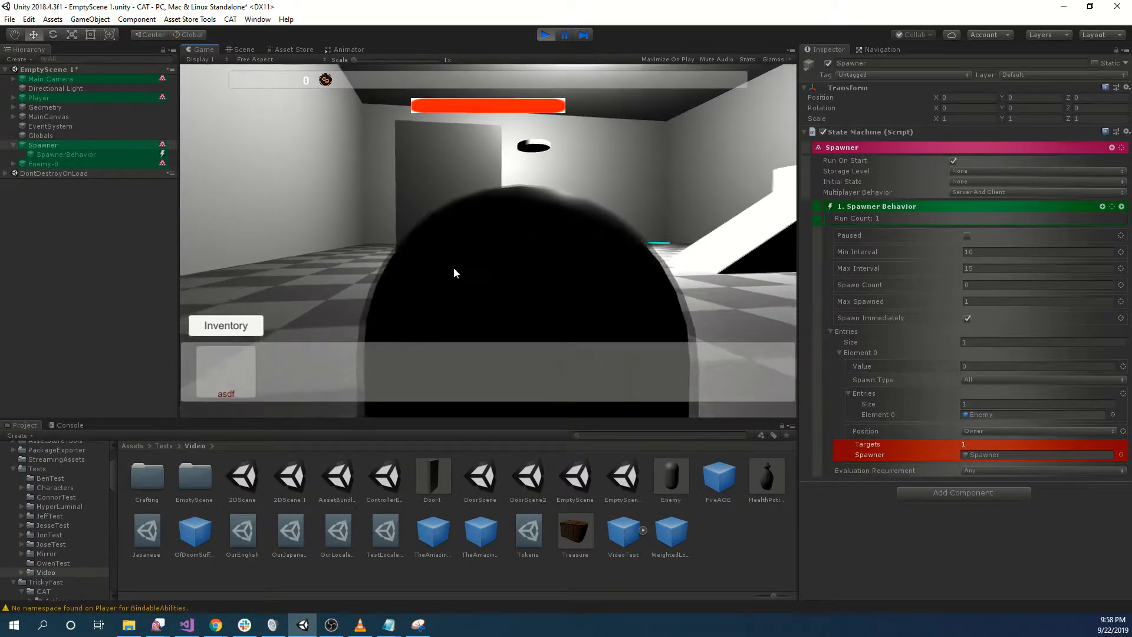
# Delete the first spawned enemy in the running game and move the player around to watch for its replacement
pyautogui.click(62, 163)
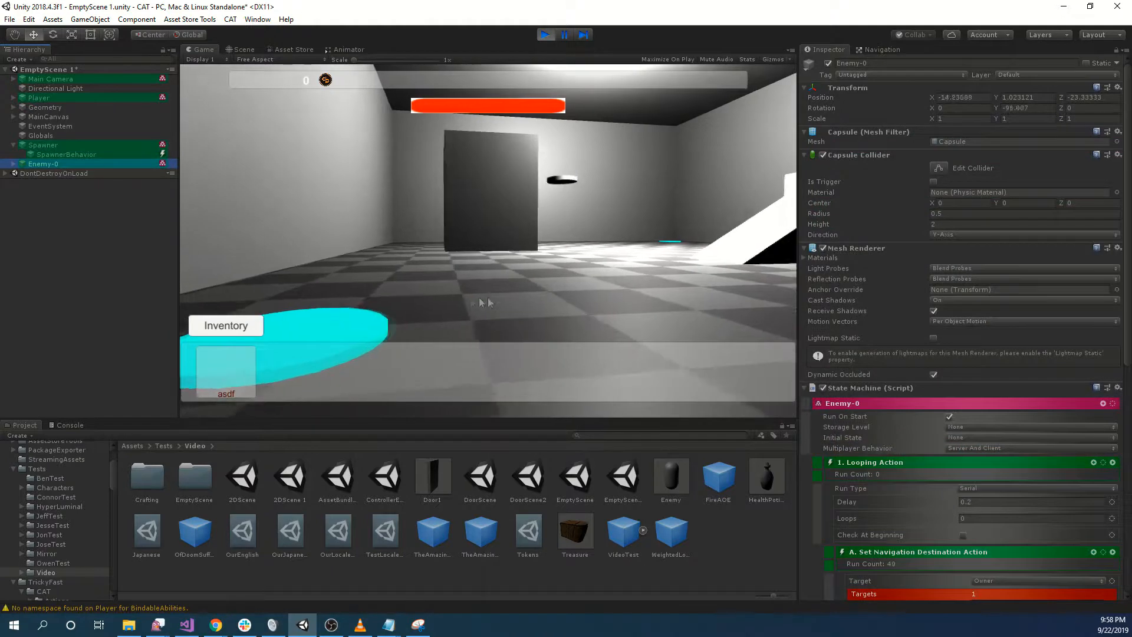
pyautogui.press('Delete')
pyautogui.click(604, 225)
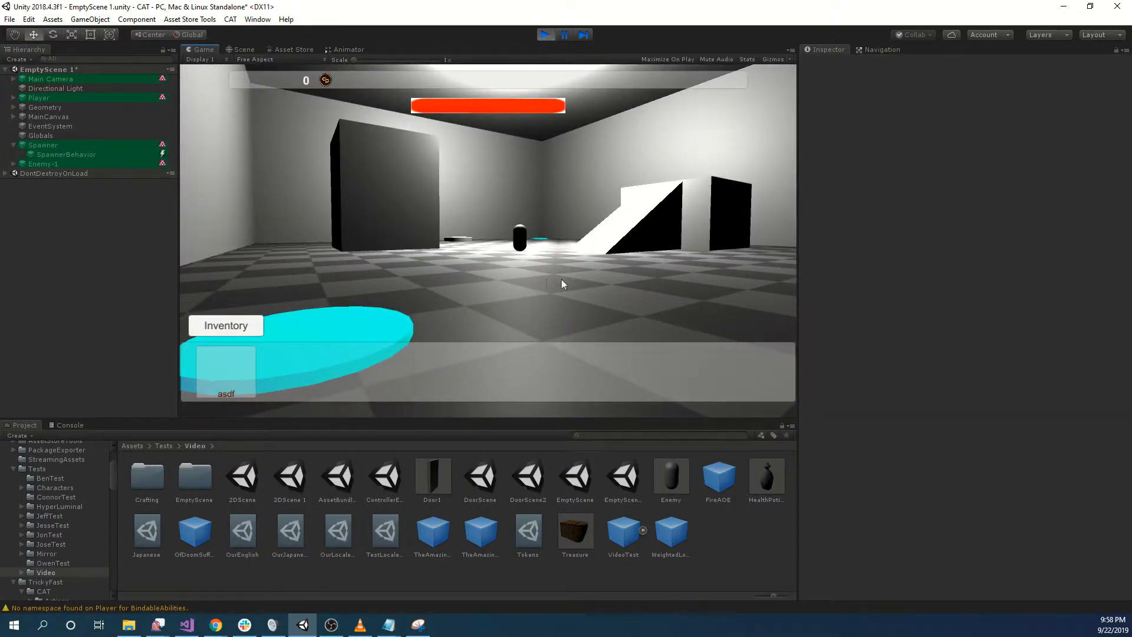
pyautogui.press('d')
pyautogui.press('w')
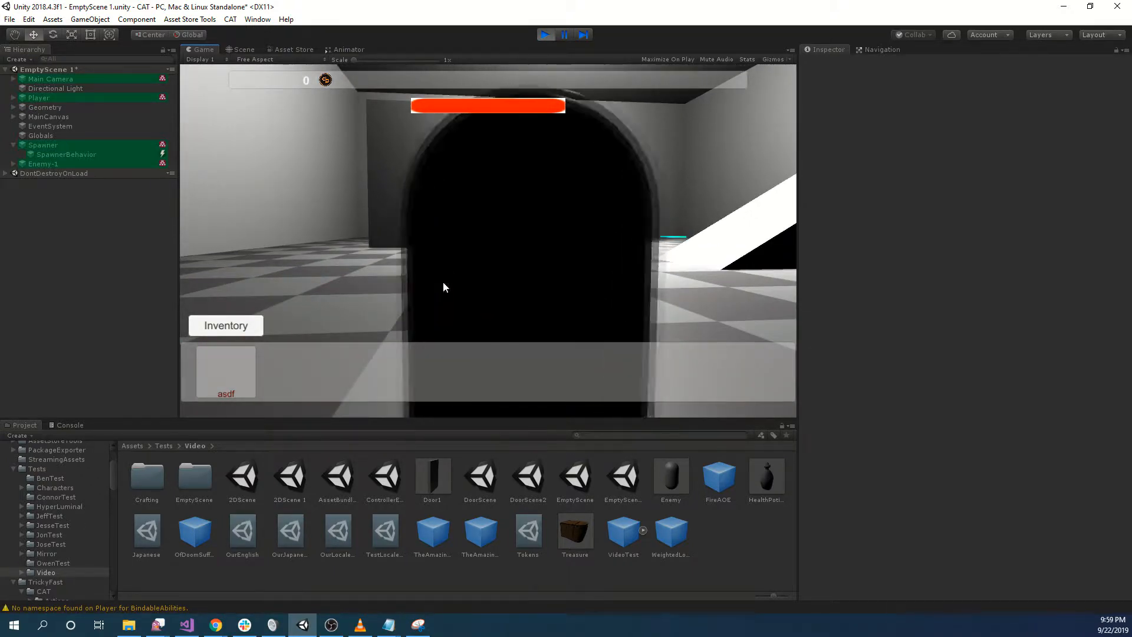
# Delete the respawned enemy as well and return to the game to watch for another spawn
pyautogui.click(66, 163)
pyautogui.press('Delete')
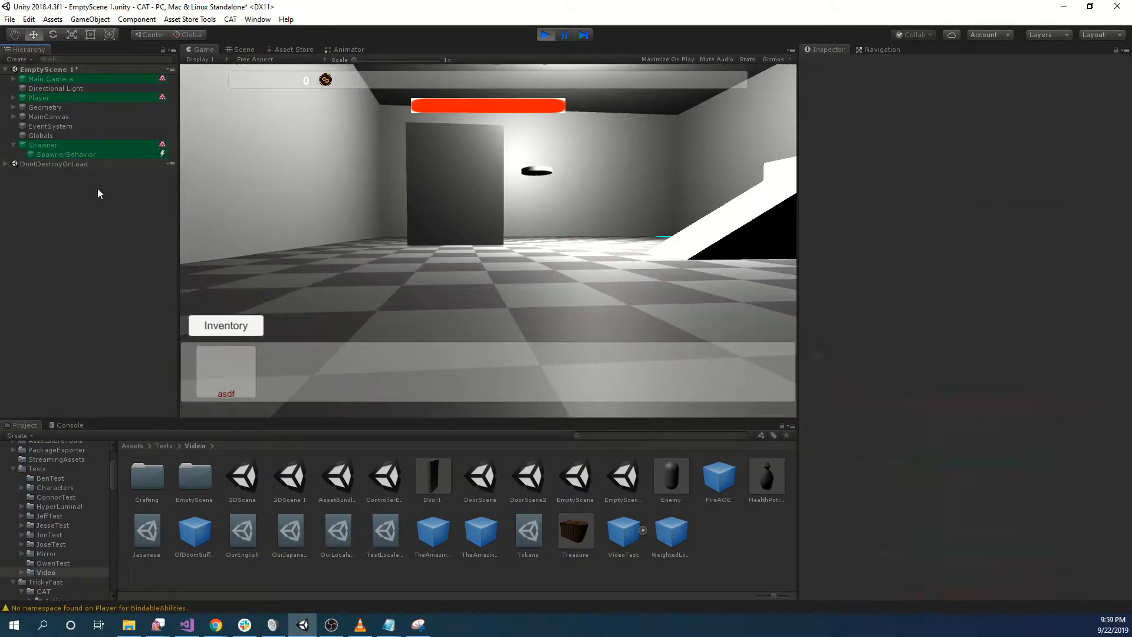
pyautogui.click(502, 269)
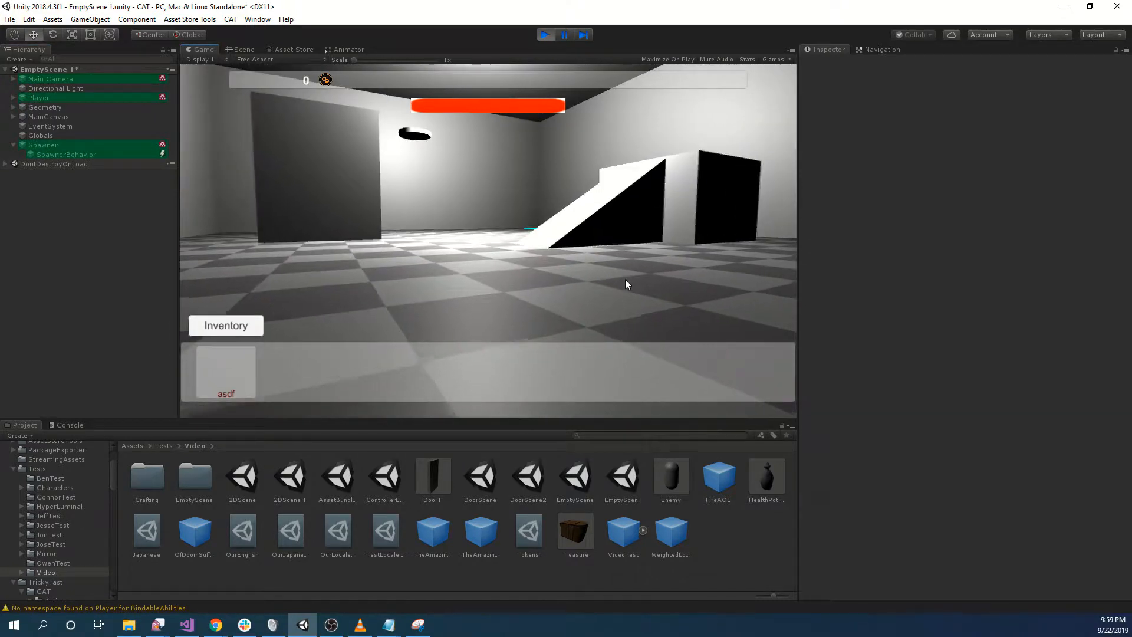
# Move the player around the room in the running game to watch for the next enemy spawn
pyautogui.press('w')
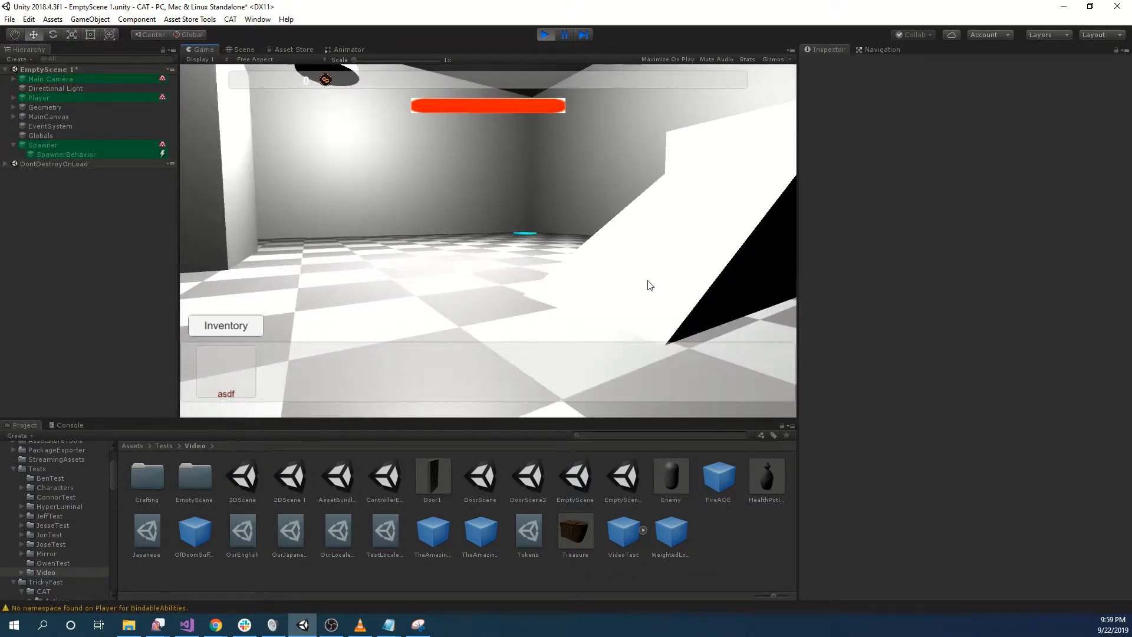
pyautogui.press('w')
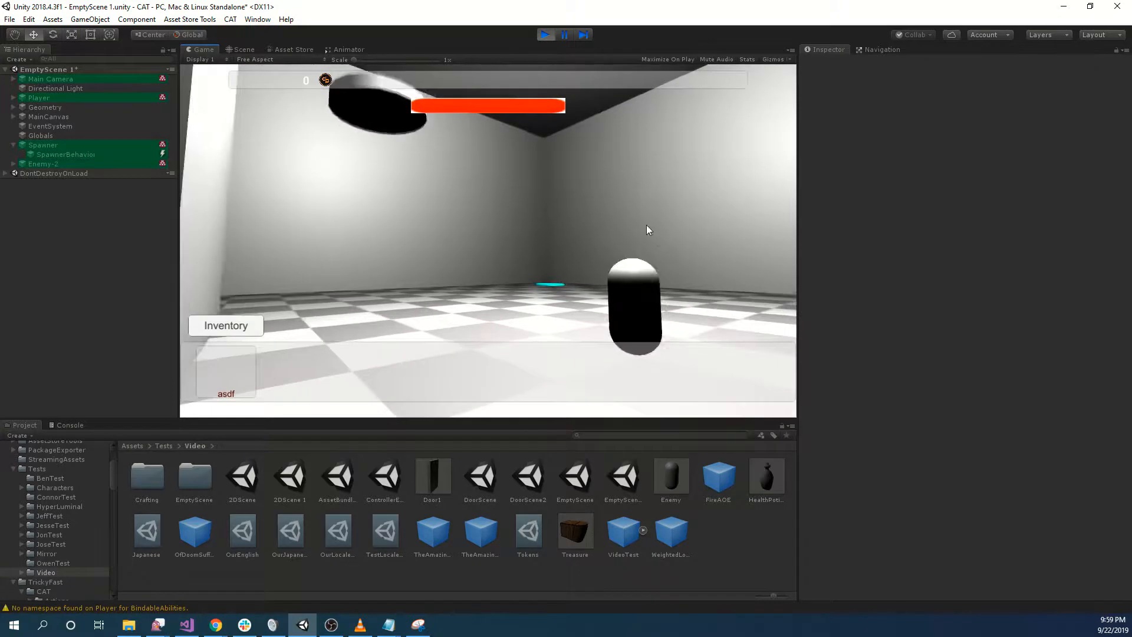
pyautogui.press('s')
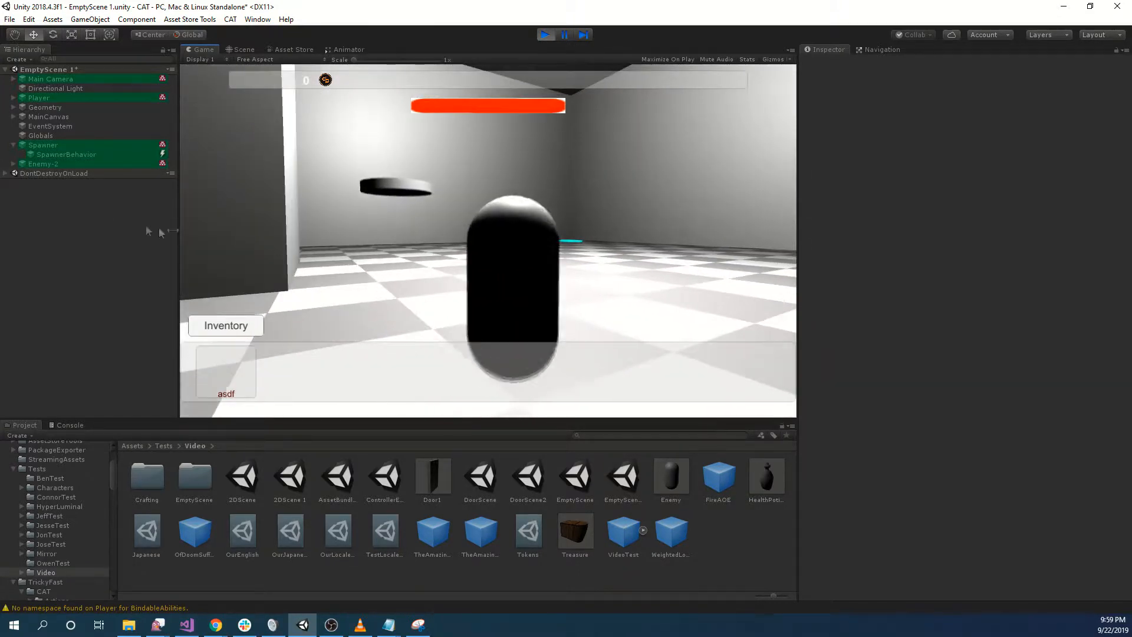
# Delete the newly spawned enemy, then stop the game once its replacement has spawned
pyautogui.click(51, 163)
pyautogui.press('Delete')
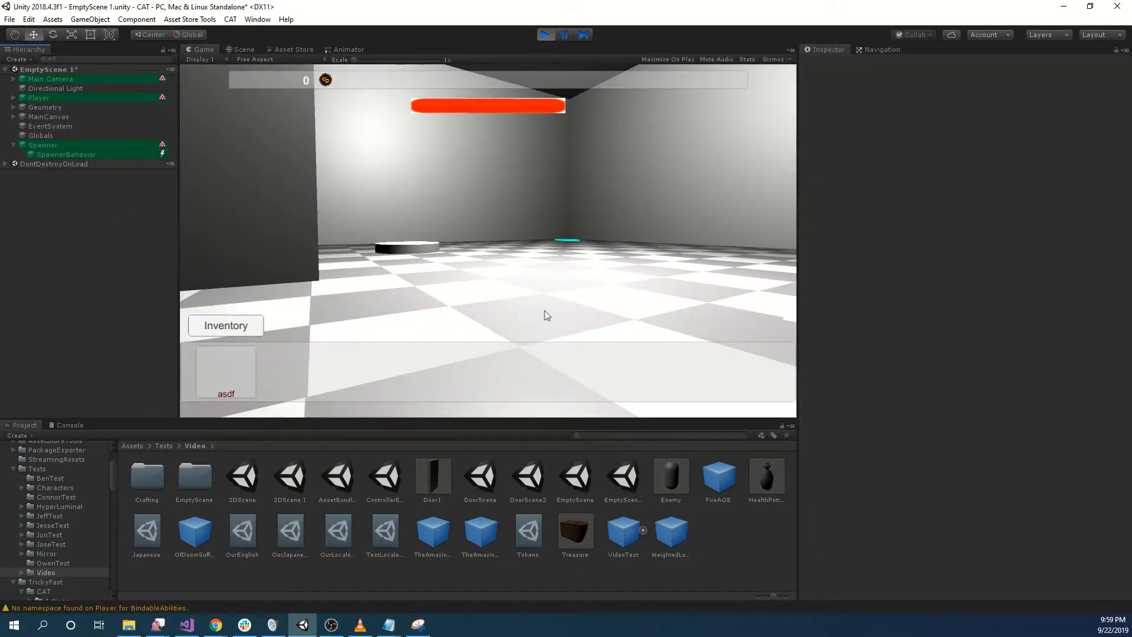
pyautogui.click(449, 275)
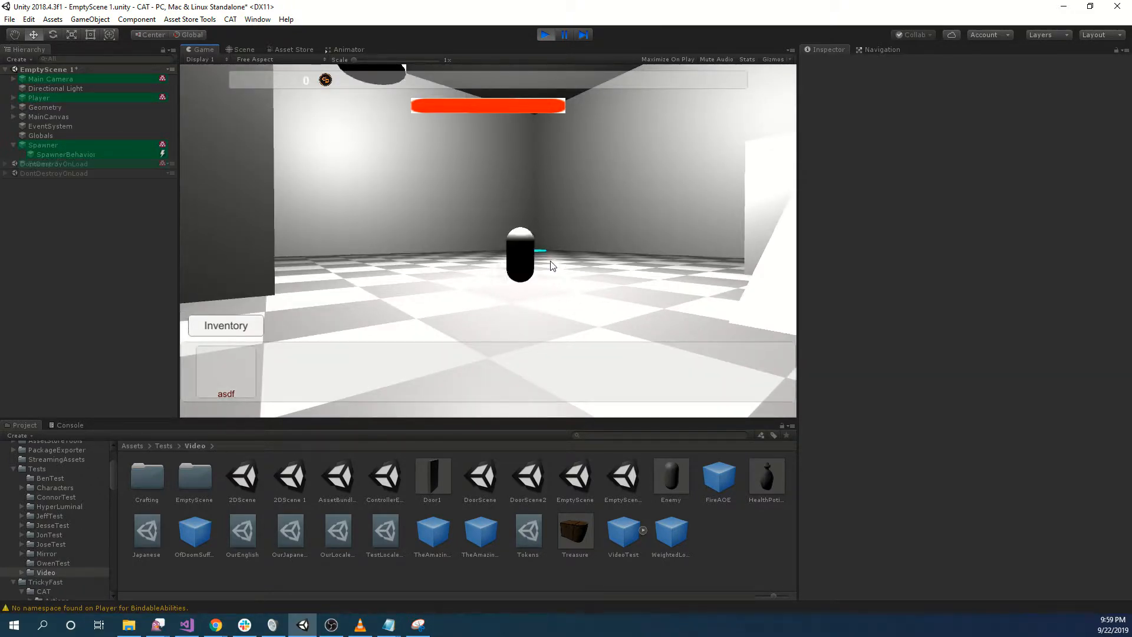
pyautogui.hotkey('ctrl', 'p')
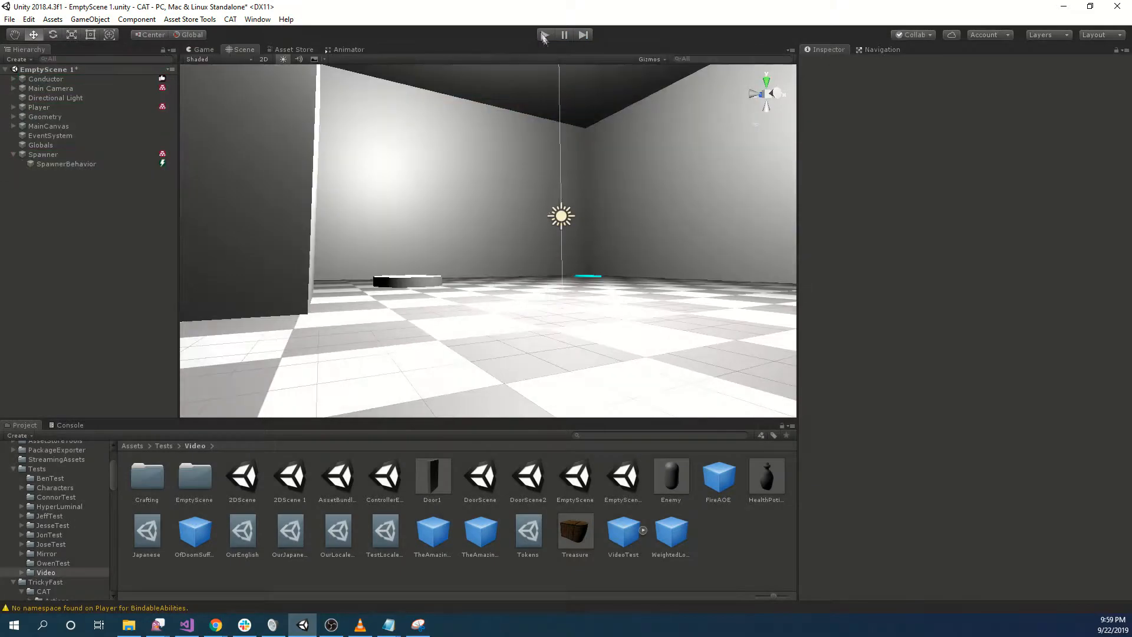
# Set Max Spawned to 2 on the SpawnerBehavior object
pyautogui.click(50, 165)
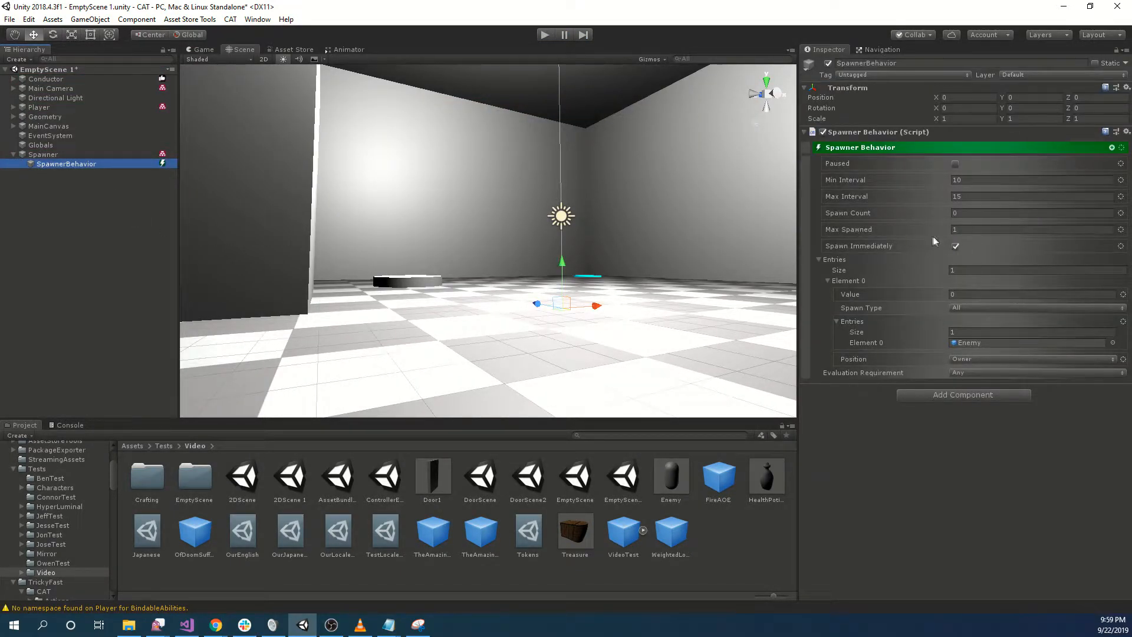
pyautogui.click(978, 230)
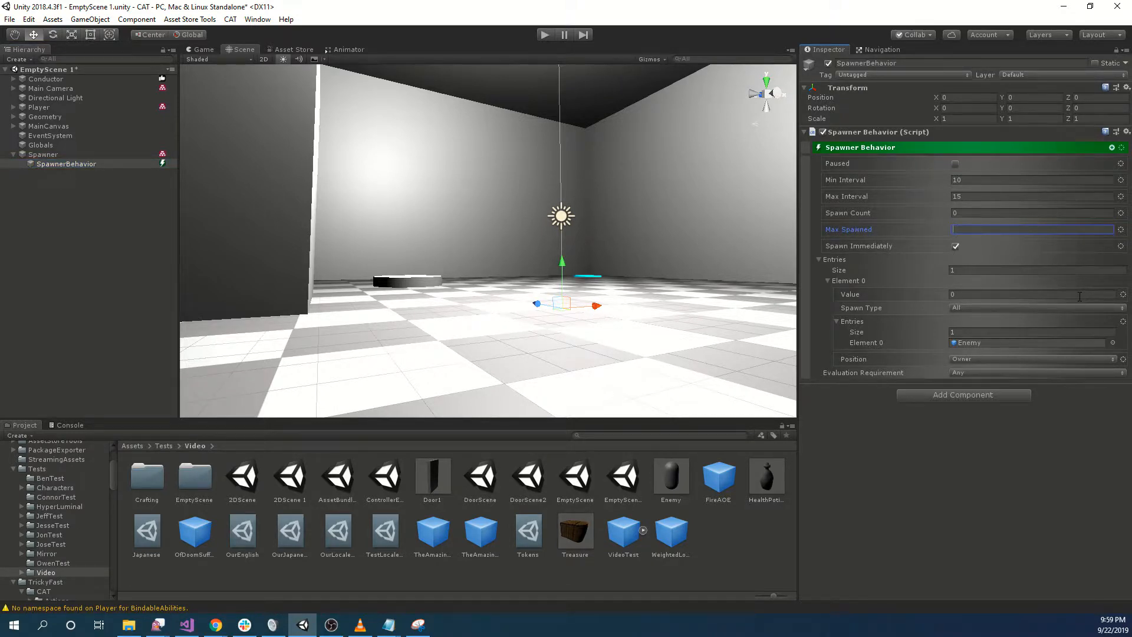
pyautogui.press('Return')
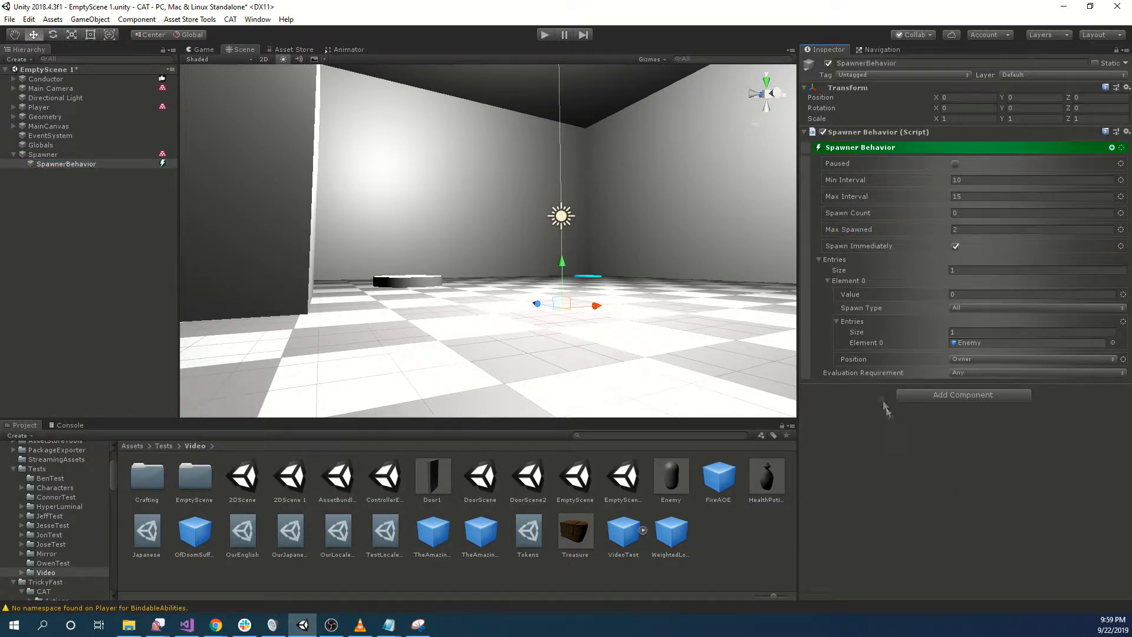
# Run the game and move the player around the room to watch for a second enemy spawning alongside the first
pyautogui.click(544, 35)
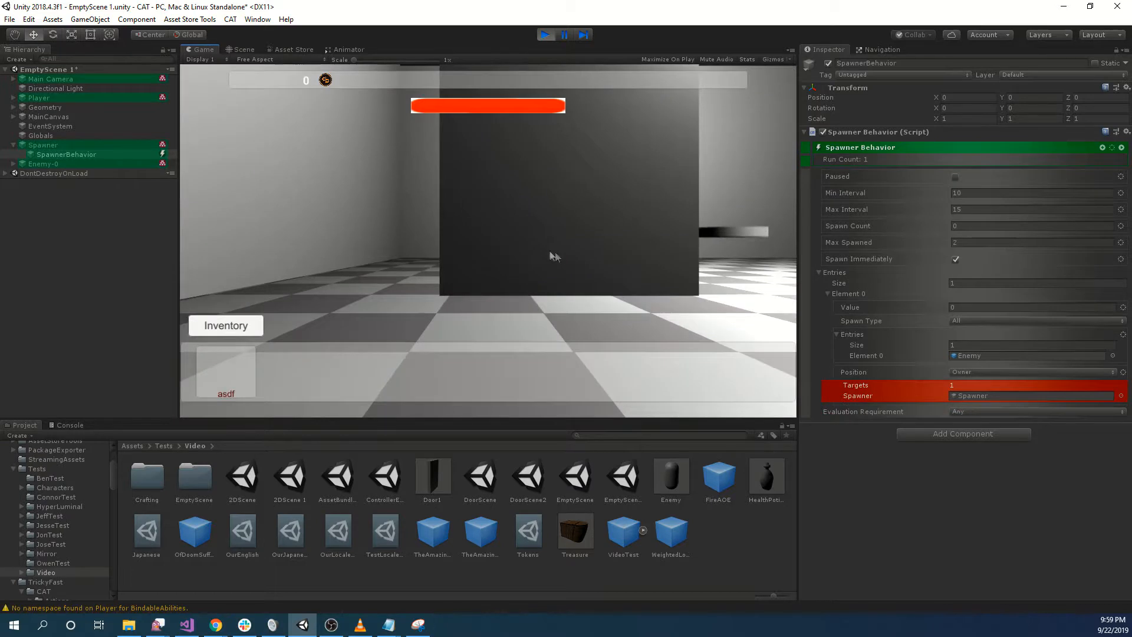
pyautogui.press('d')
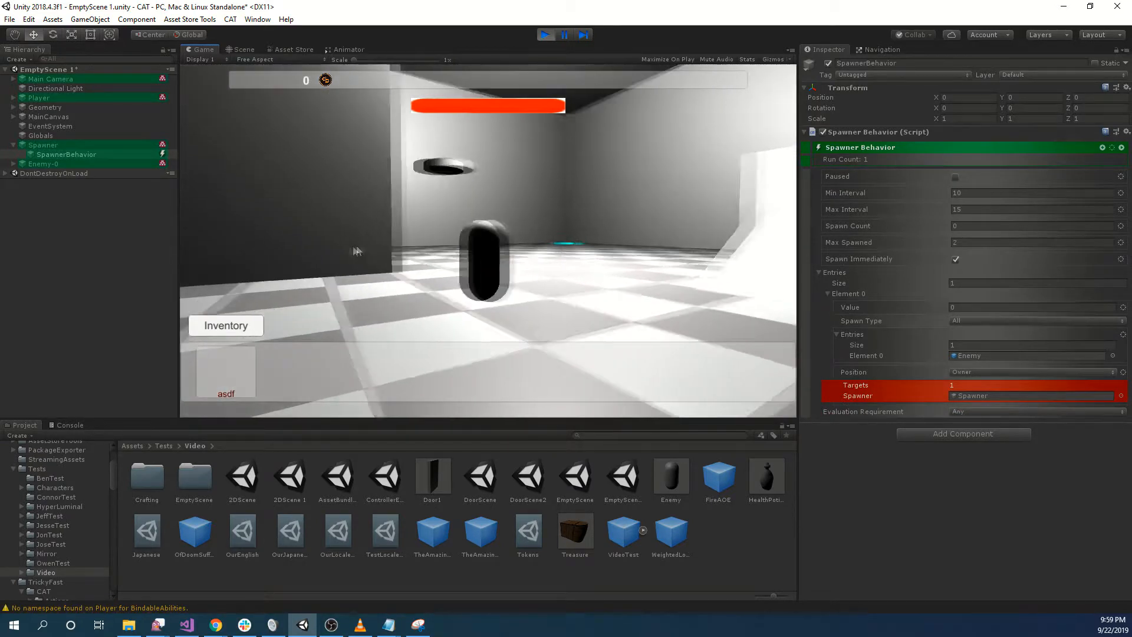
pyautogui.press('a')
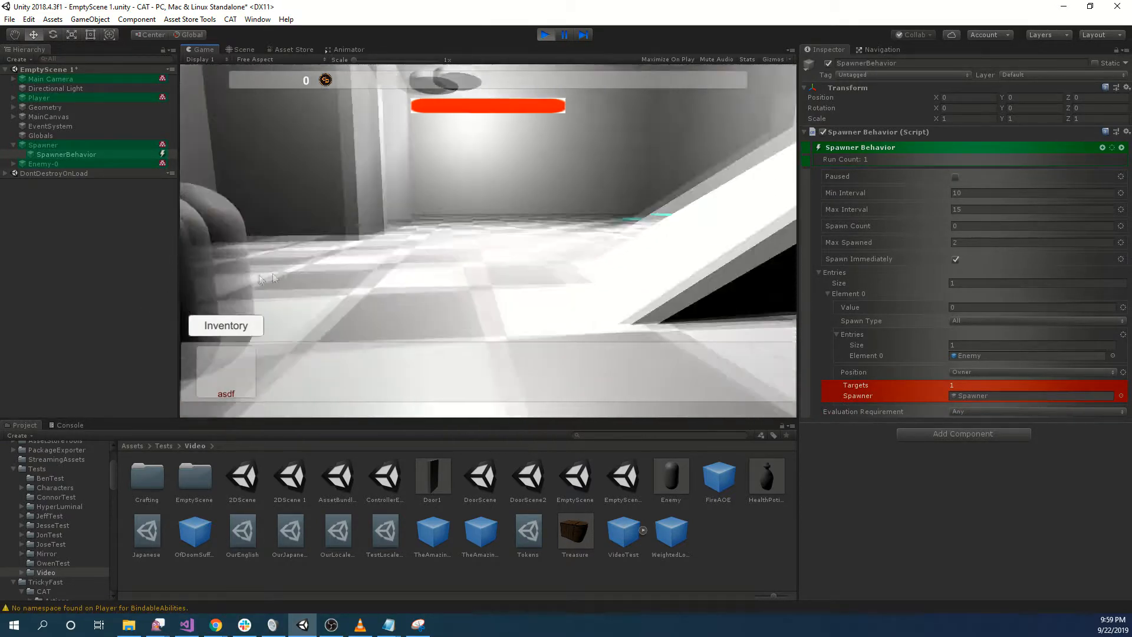
pyautogui.press('a')
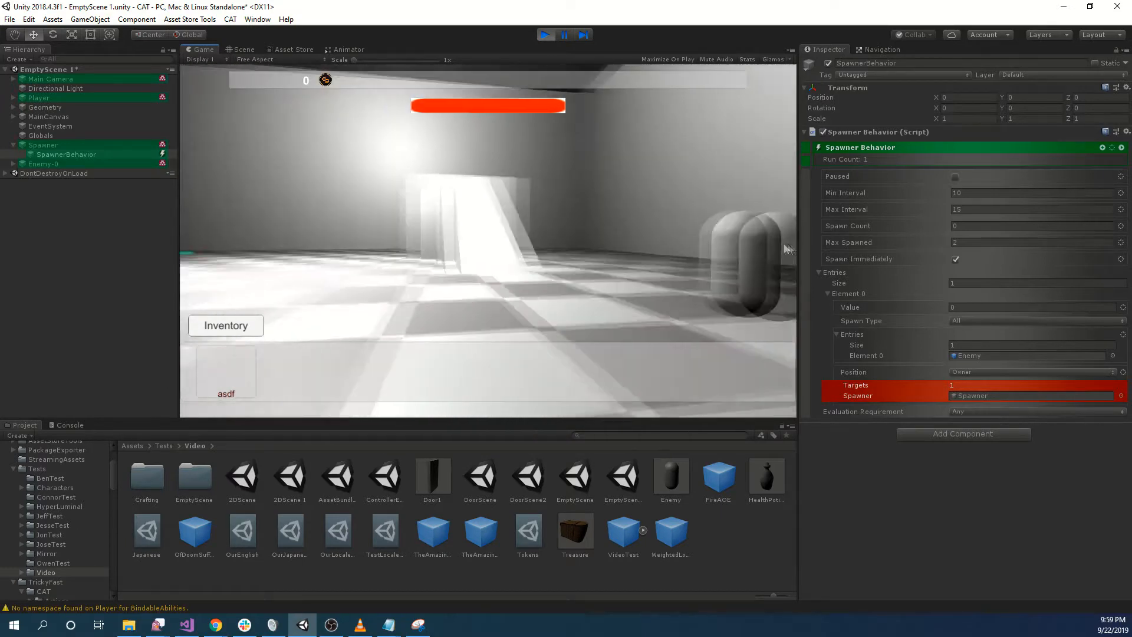
pyautogui.press('d')
pyautogui.press('w')
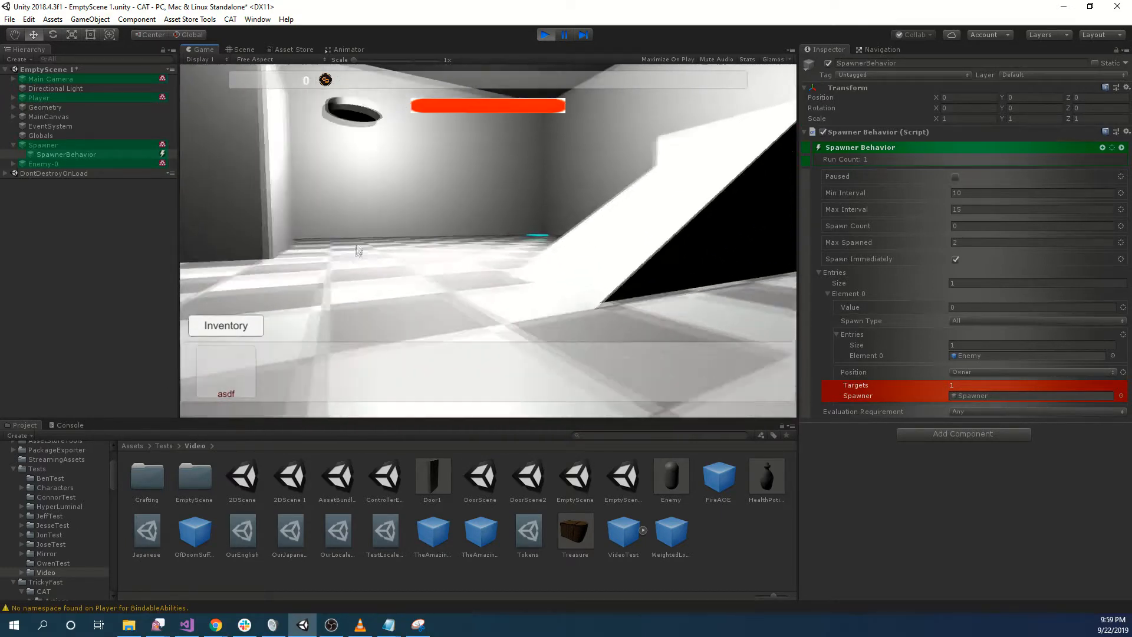
pyautogui.press('s')
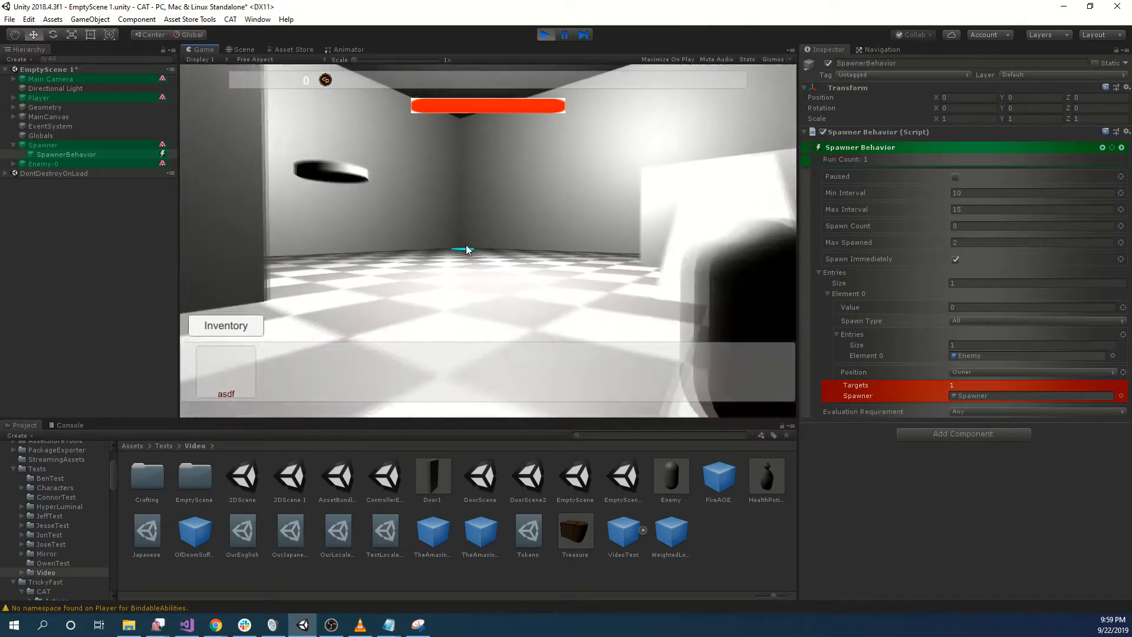
pyautogui.press('w')
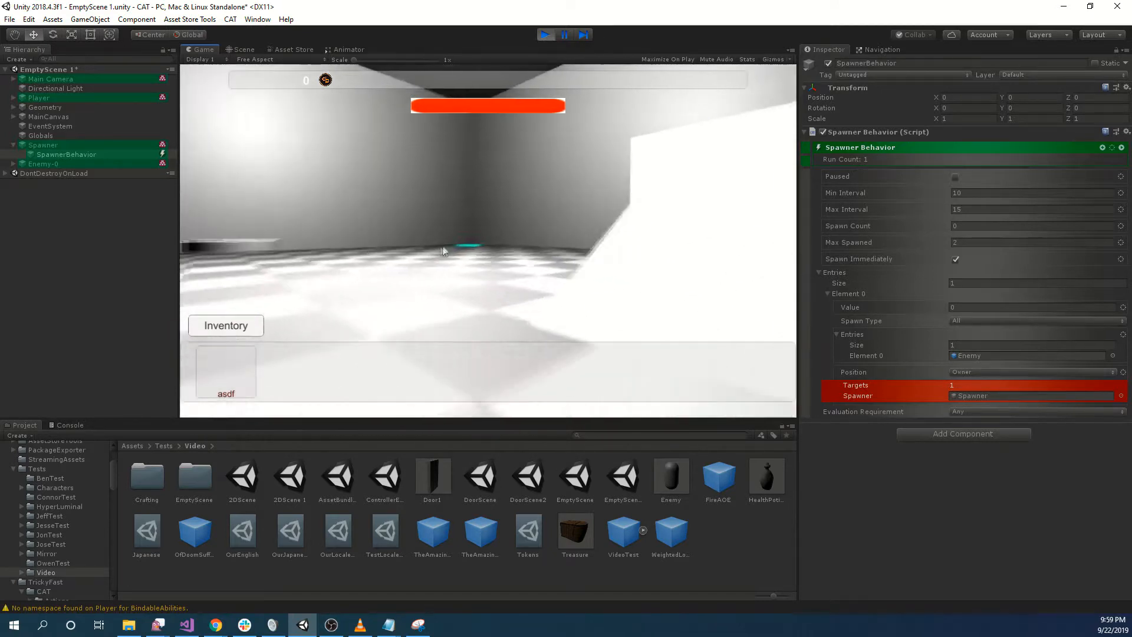
pyautogui.press('a')
pyautogui.press('s')
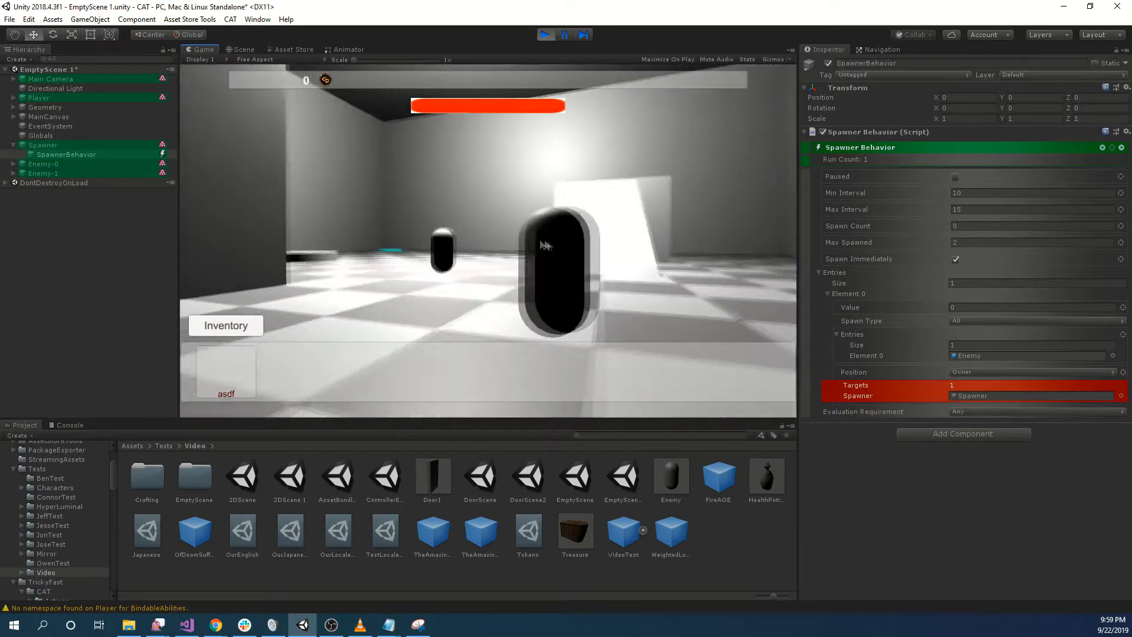
pyautogui.press('w')
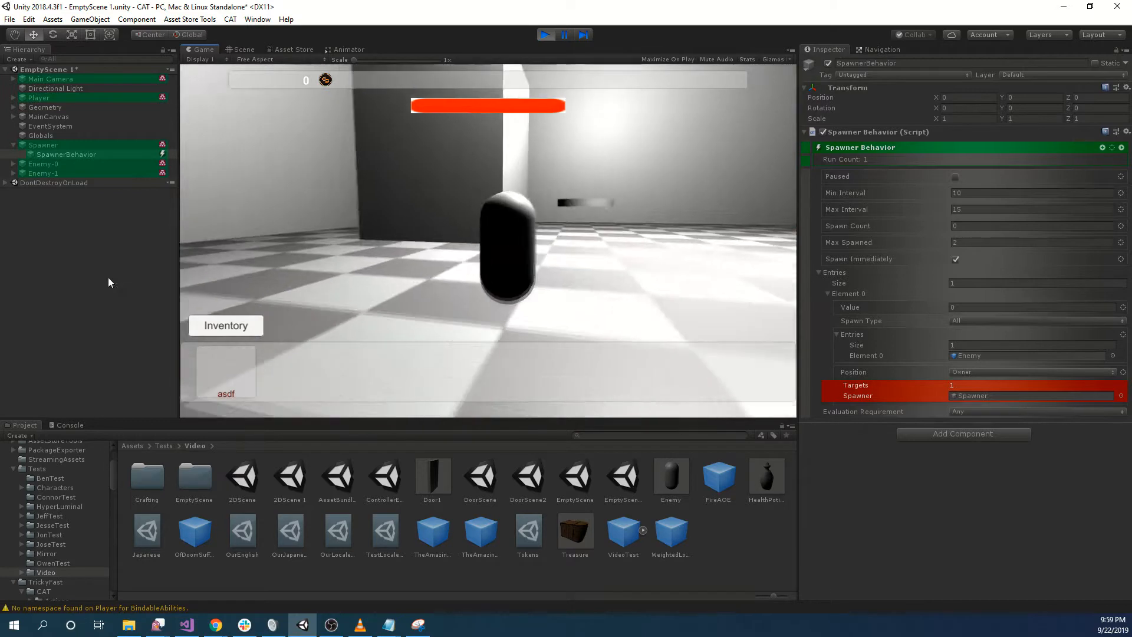
pyautogui.press('w')
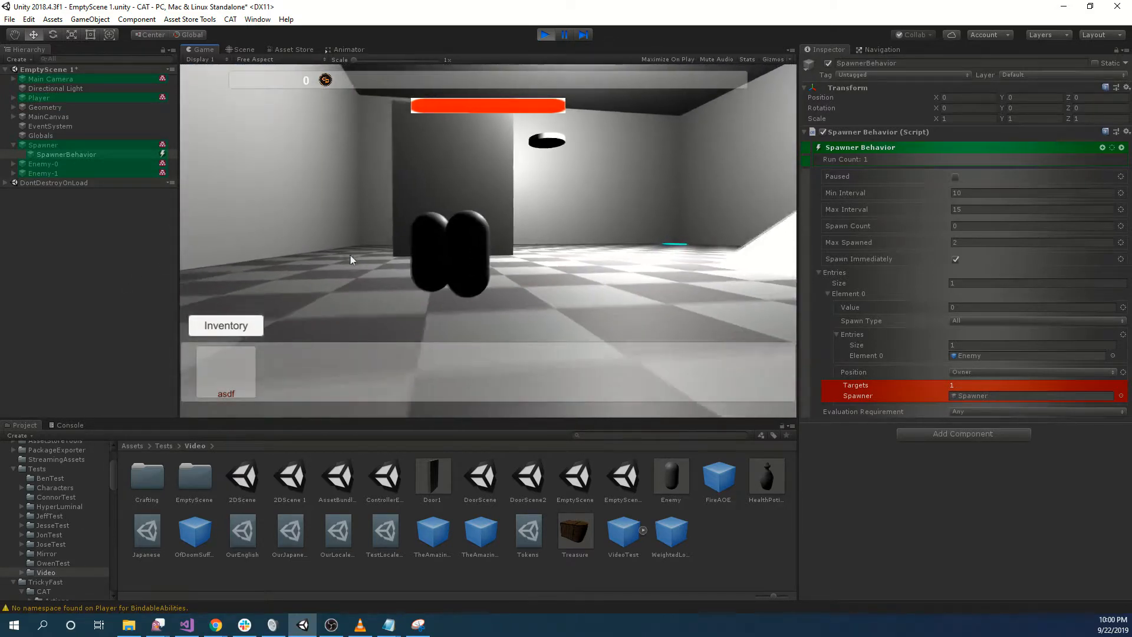
# Delete the Enemy-1 object in the running game and move the player around to watch for its replacement
pyautogui.click(82, 174)
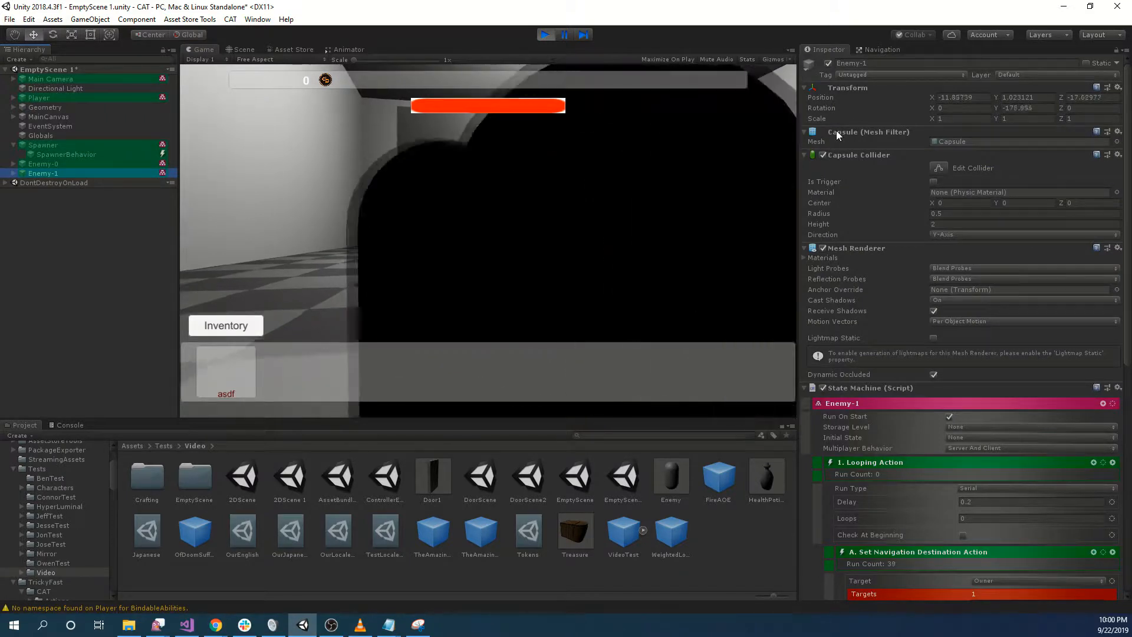
pyautogui.click(626, 202)
pyautogui.press('w')
pyautogui.press('w')
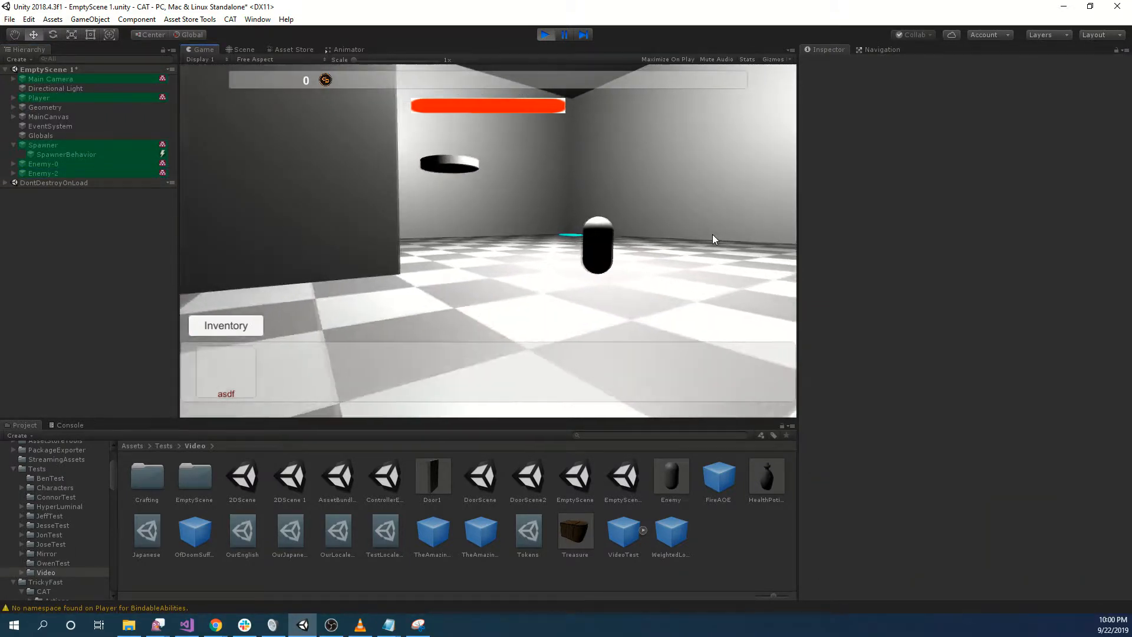
pyautogui.press('s')
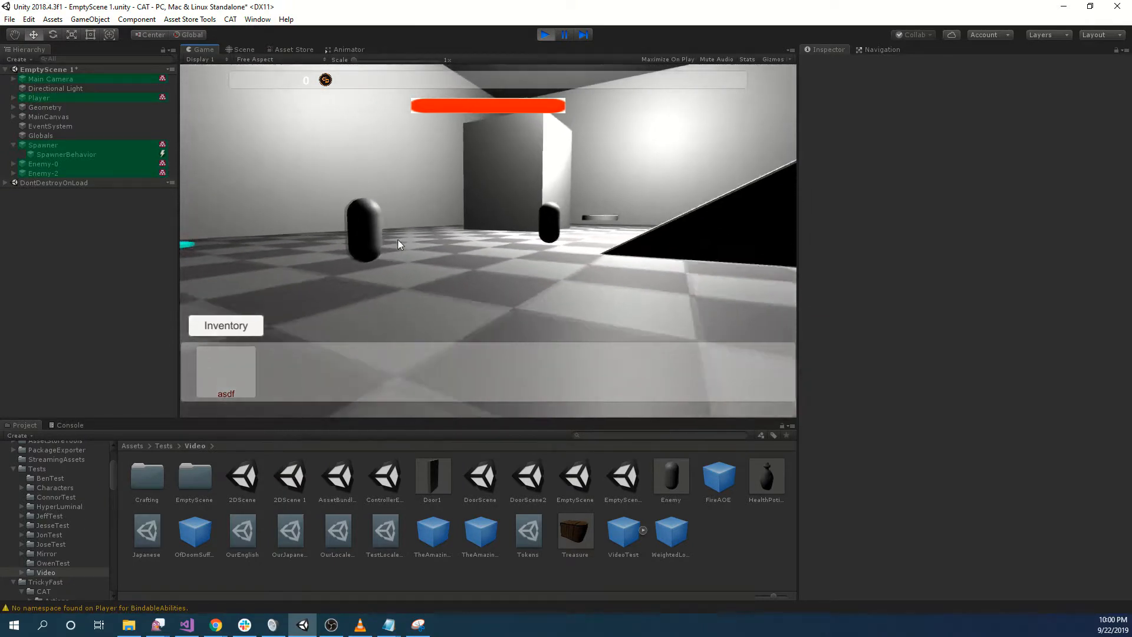
# Delete both active enemies together and move the player back toward the spawner to watch for a new spawn
pyautogui.click(44, 161)
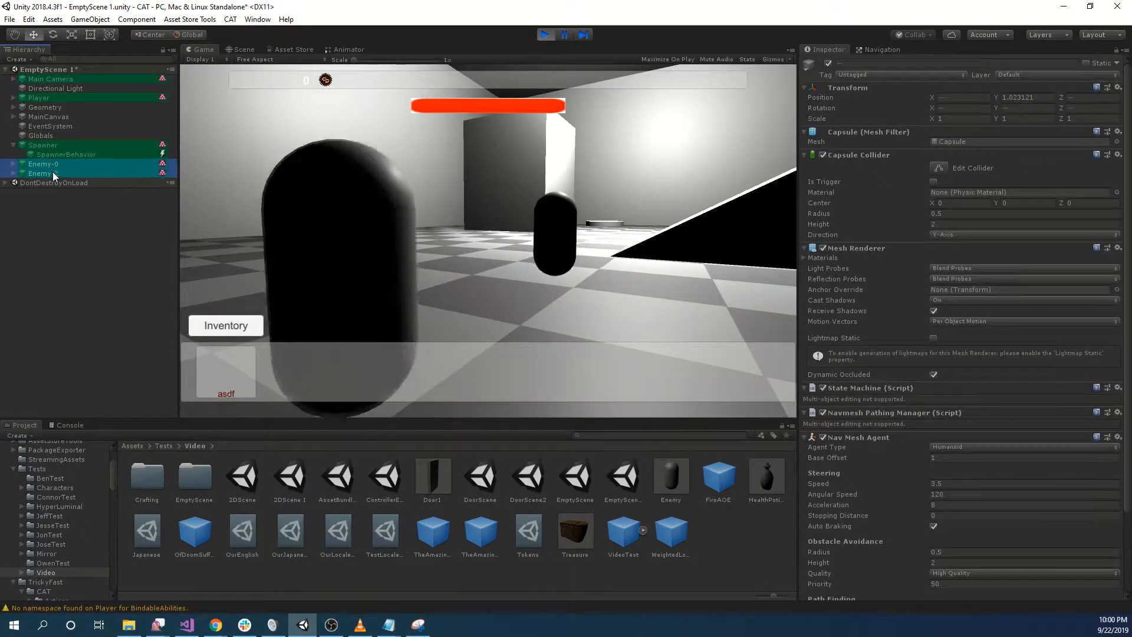
pyautogui.press('w')
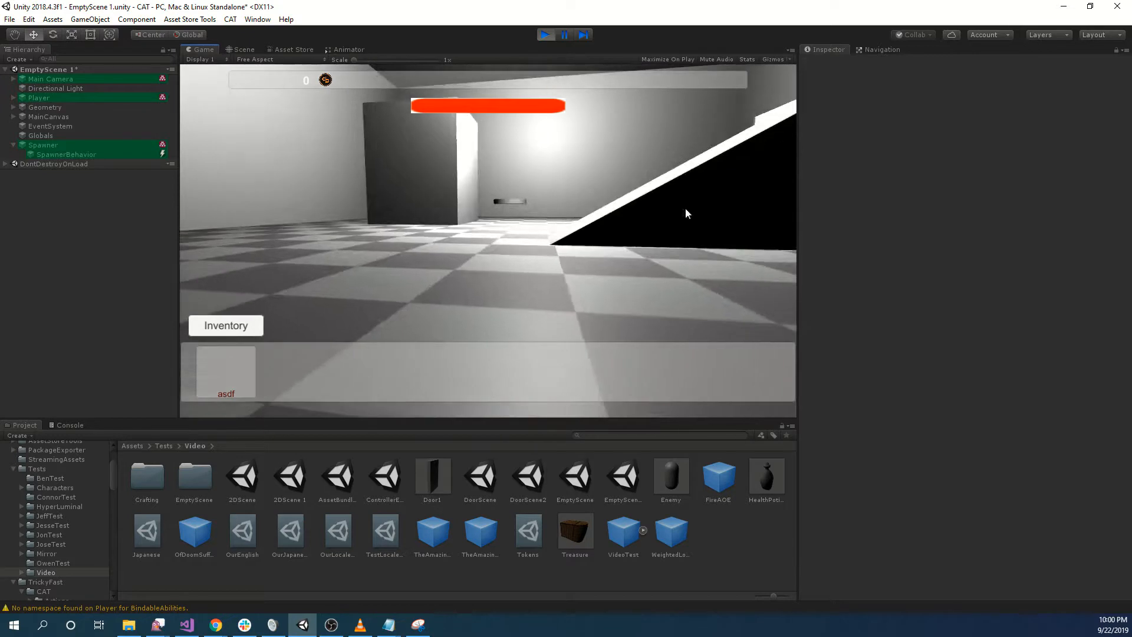
pyautogui.press('w')
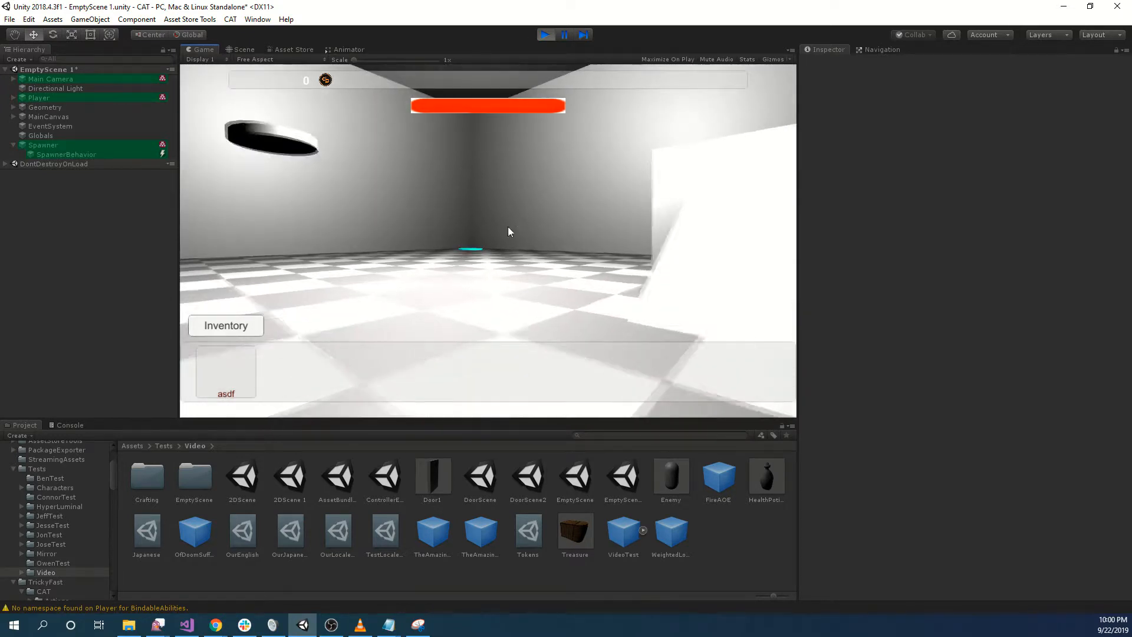
pyautogui.press('s')
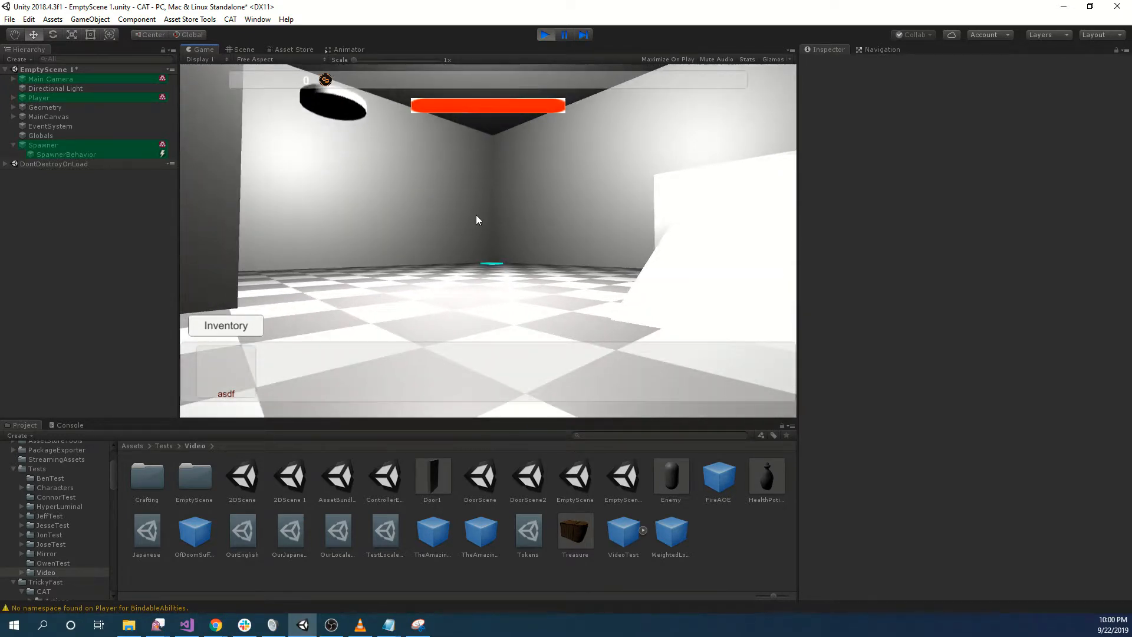
pyautogui.press('s')
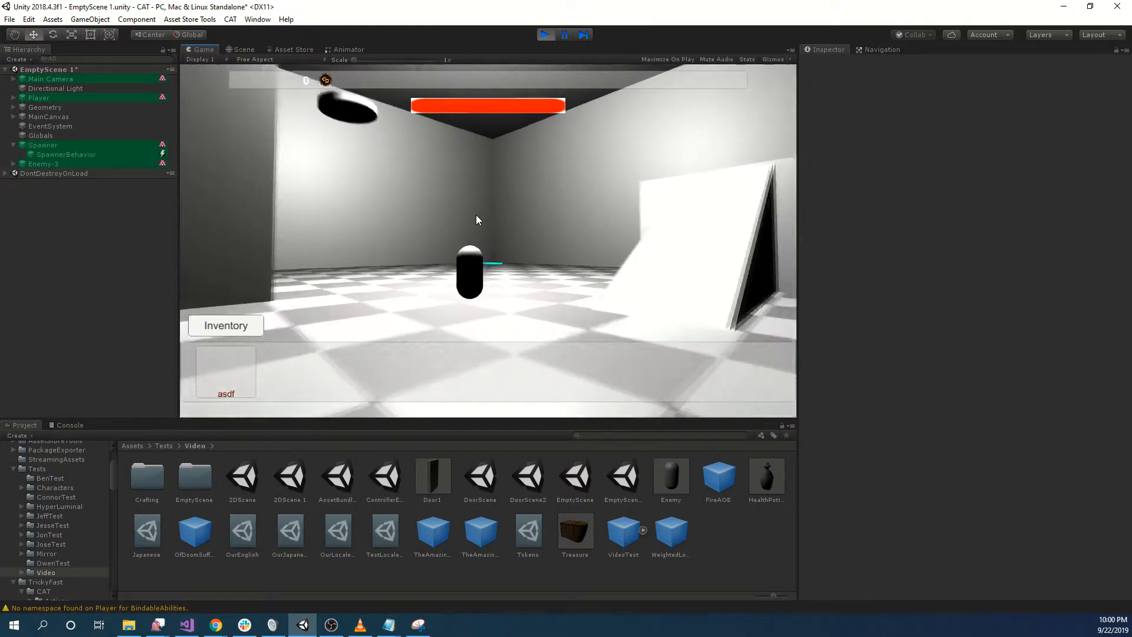
# Move the player around the respawned enemy until a second one spawns, then stop the game
pyautogui.press('w')
pyautogui.press('d')
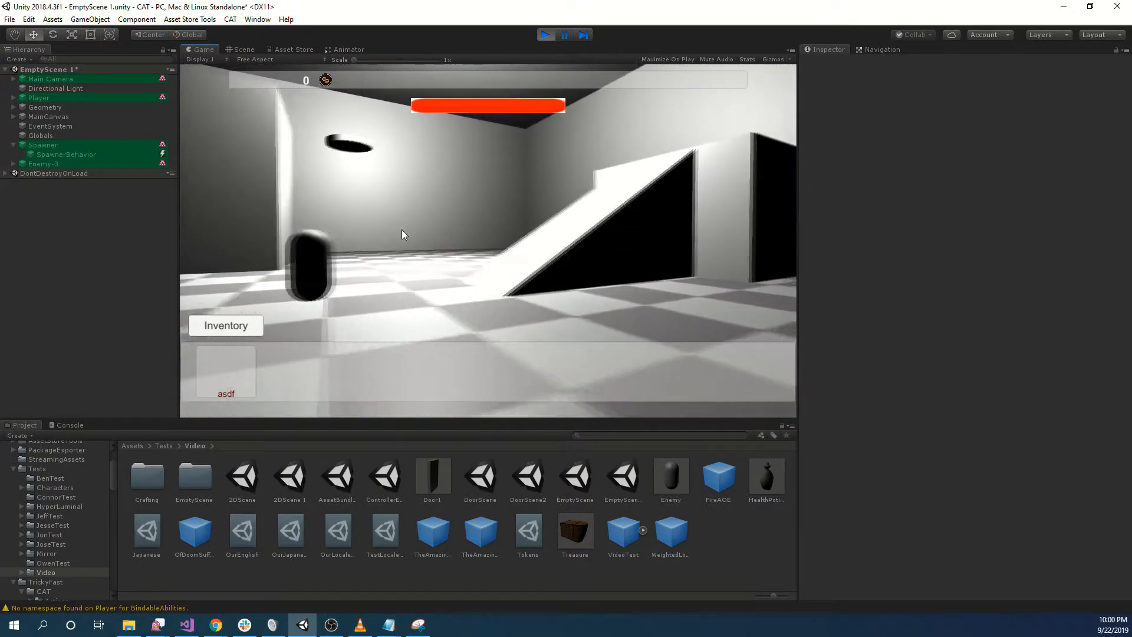
pyautogui.press('w')
pyautogui.press('a')
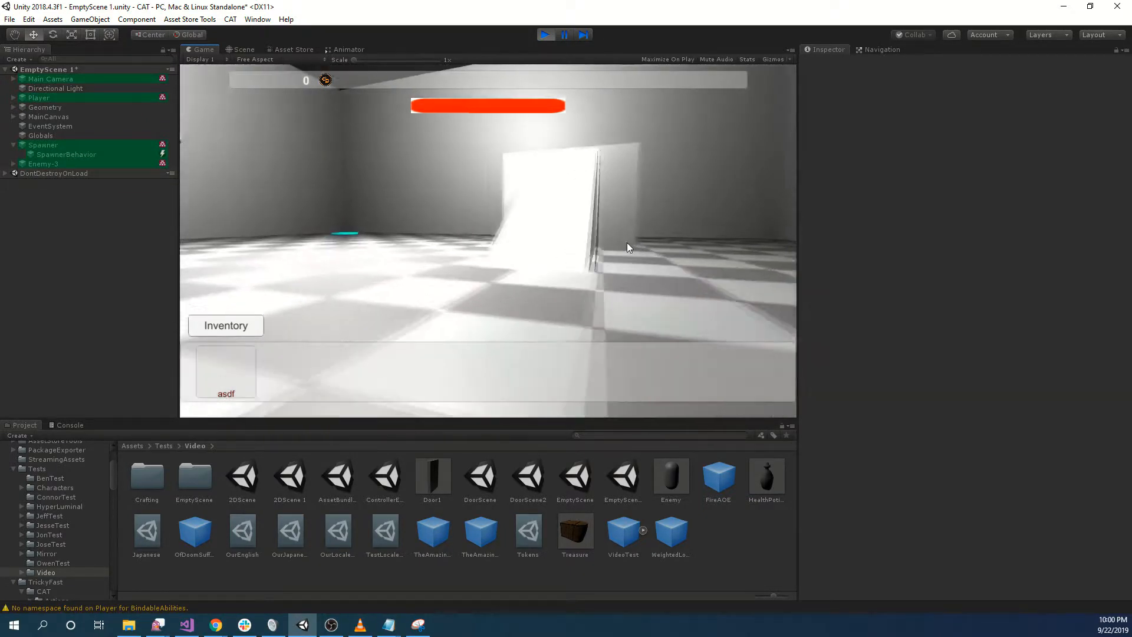
pyautogui.press('s')
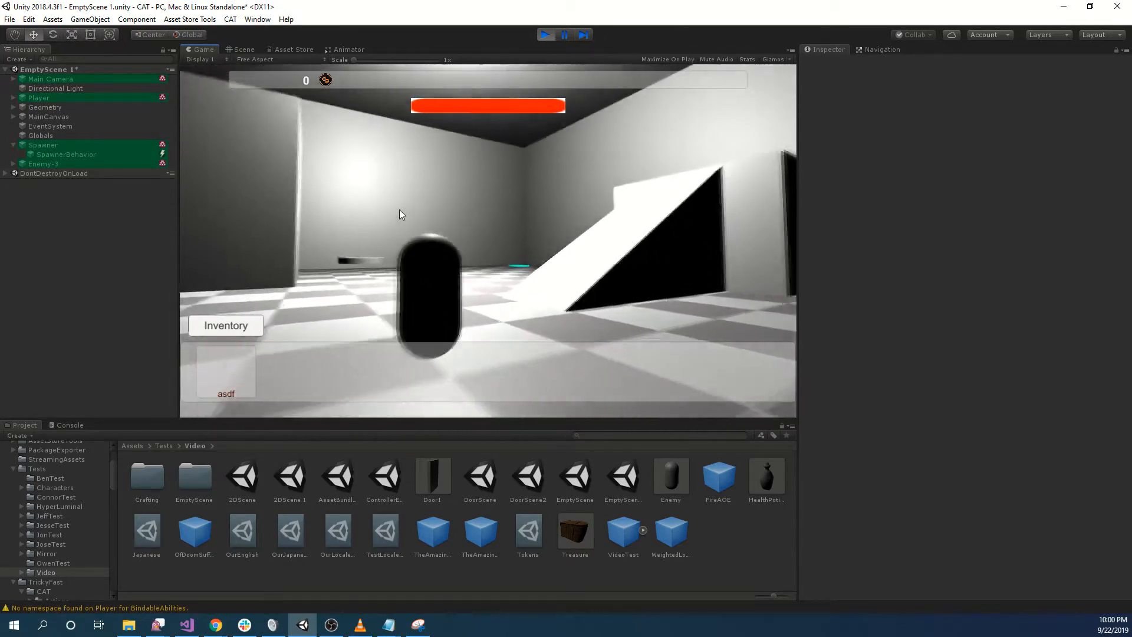
pyautogui.press('a')
pyautogui.press('w')
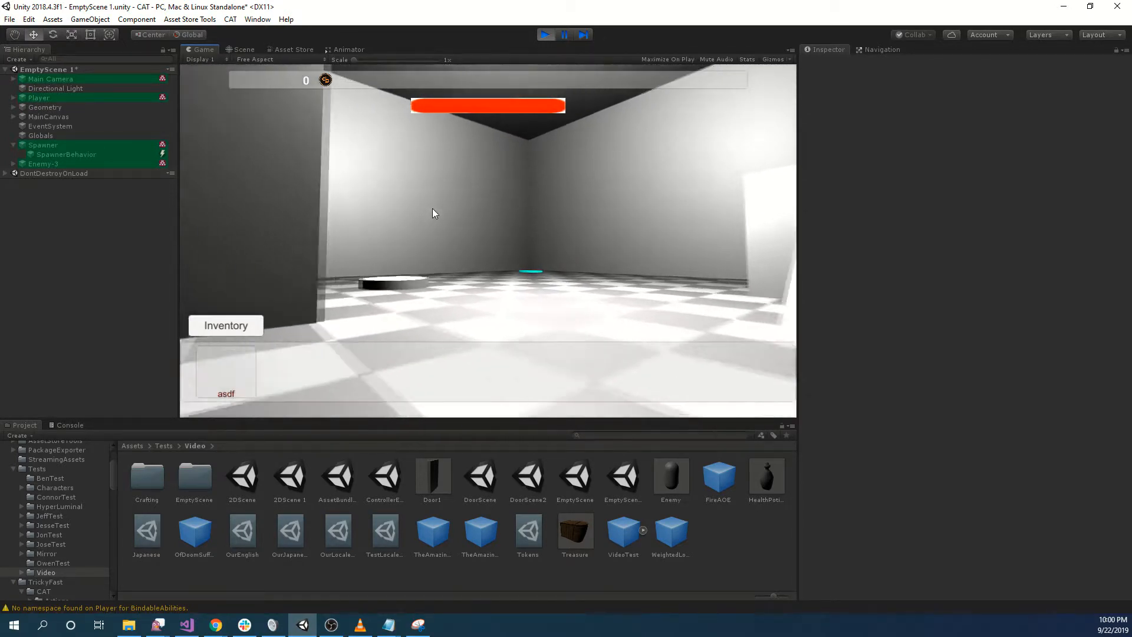
pyautogui.press('s')
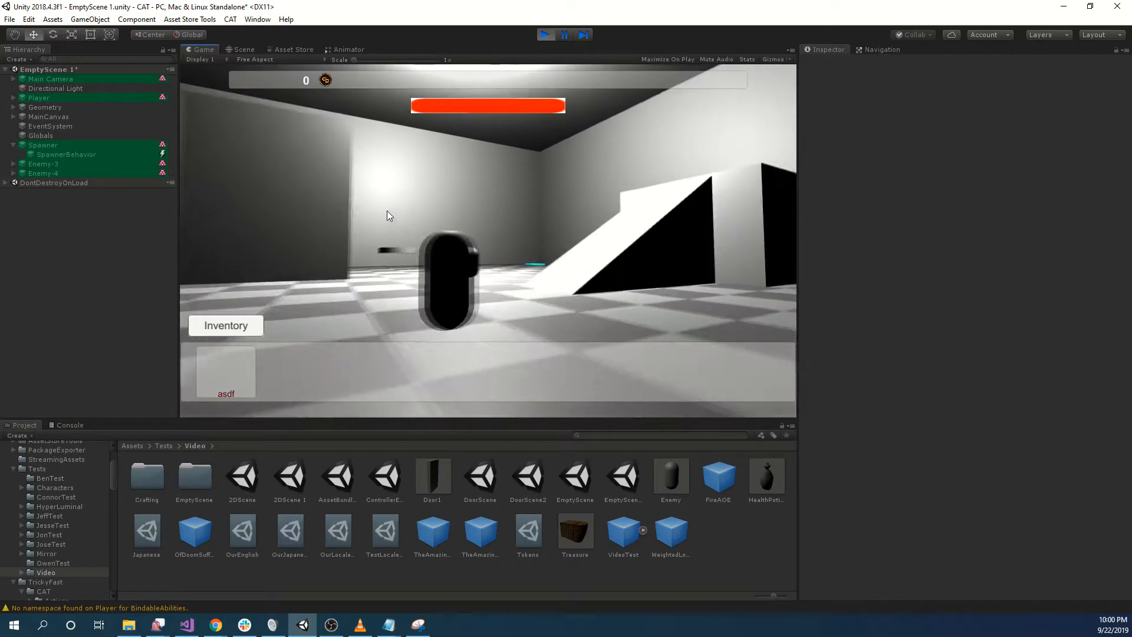
pyautogui.press('w')
pyautogui.click(549, 36)
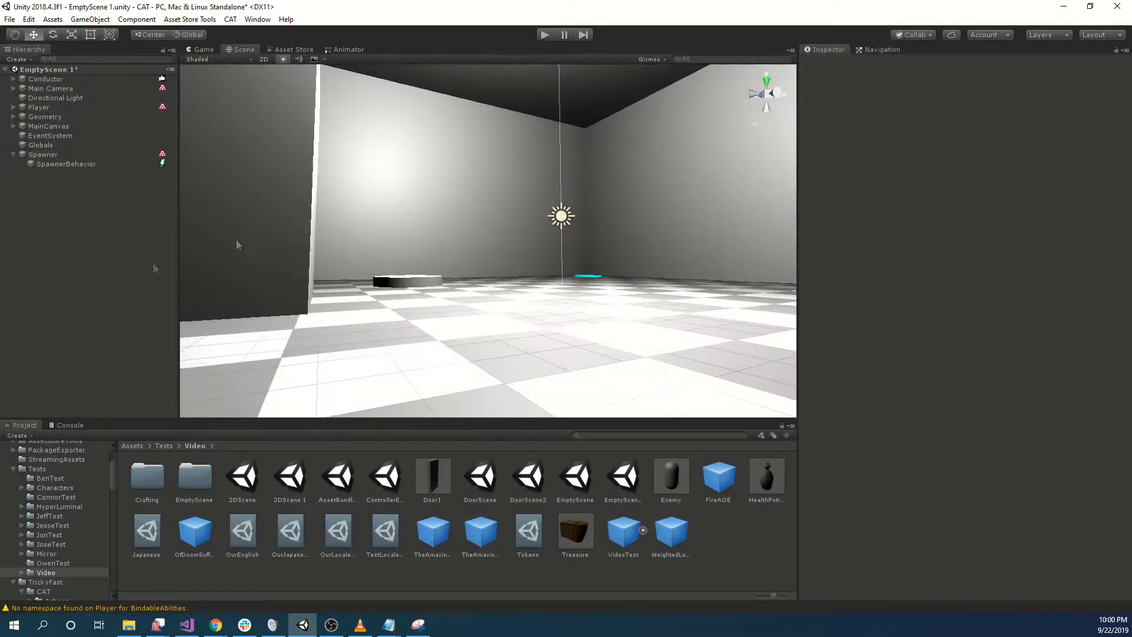
# Set the SpawnerBehavior's Max Spawned to 1 and its Spawn Count to 2
pyautogui.click(54, 165)
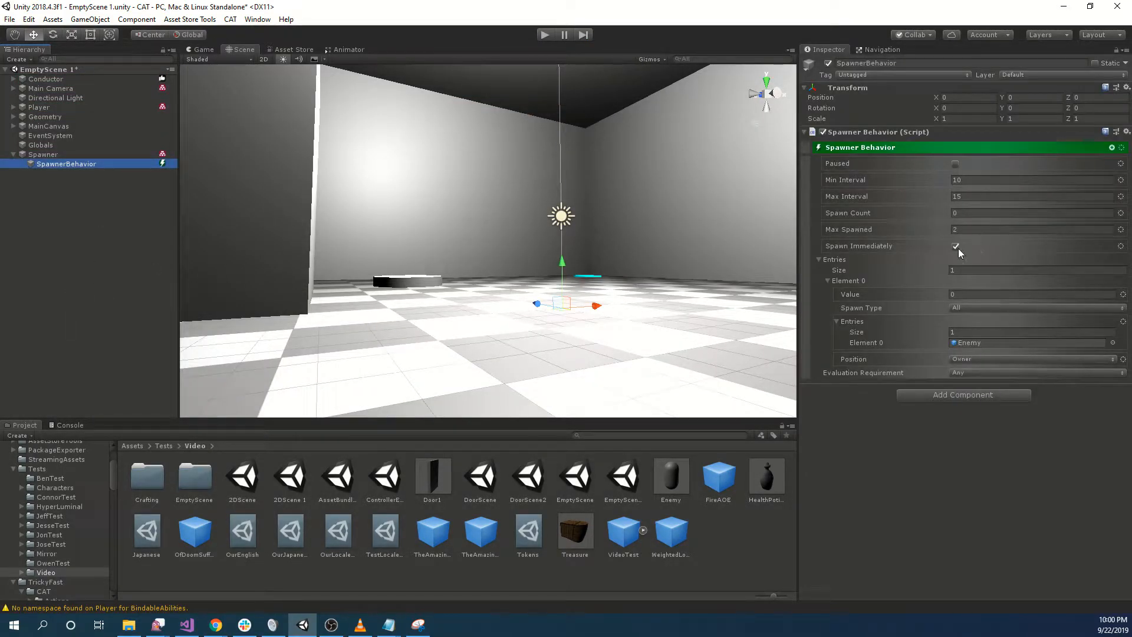
pyautogui.click(892, 227)
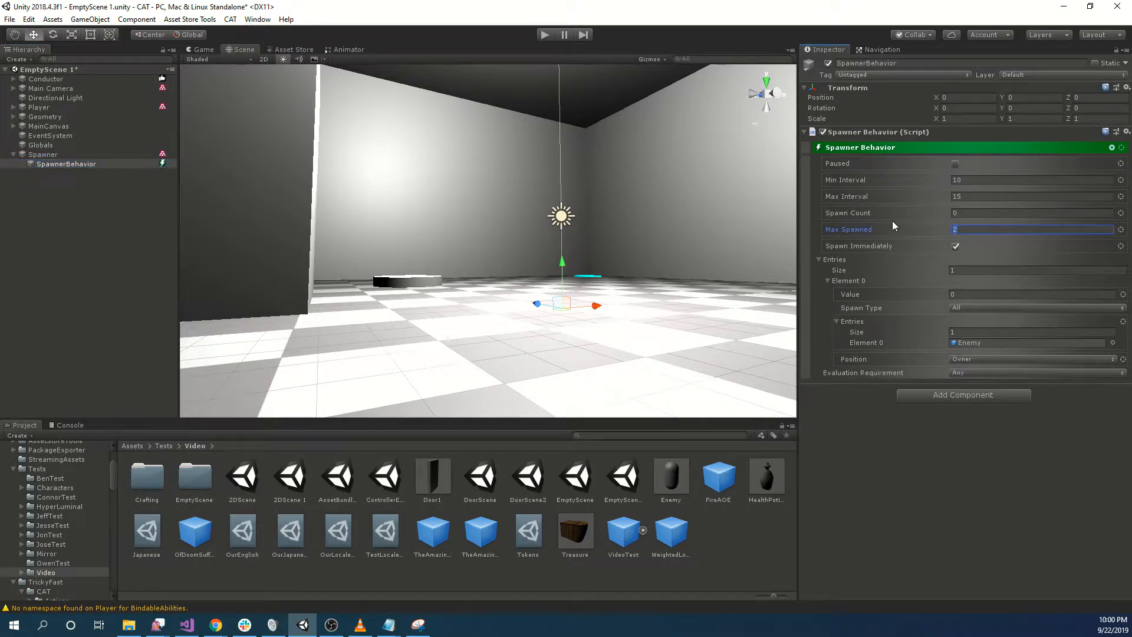
pyautogui.write('1')
pyautogui.click(876, 212)
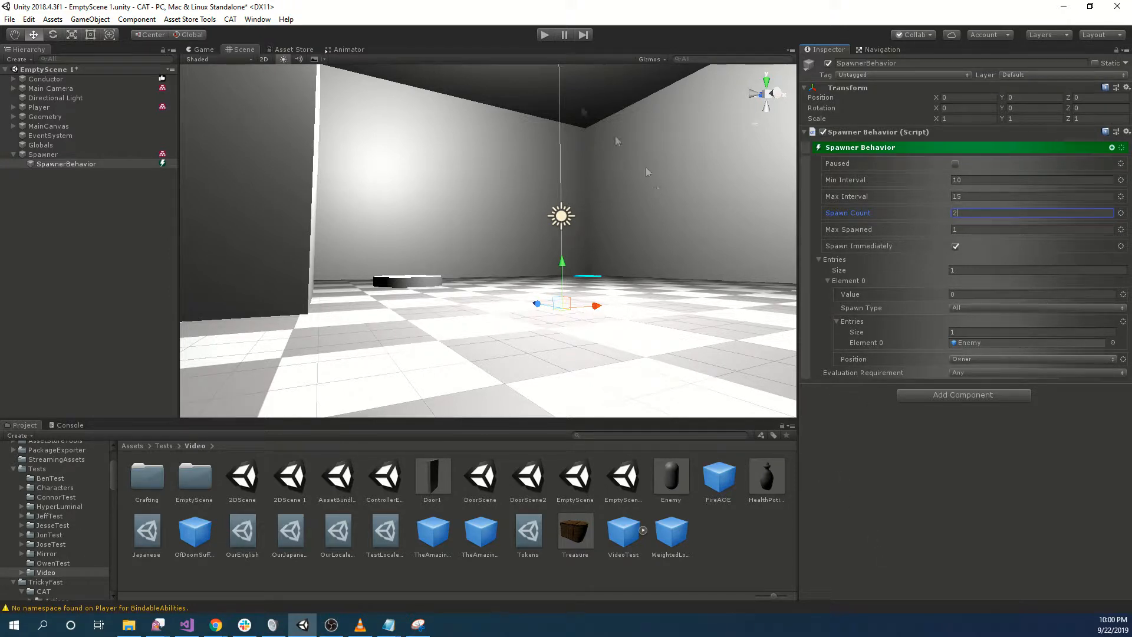
# Run the game, delete the Enemy-0 object and move the player around to watch for its replacement
pyautogui.click(544, 34)
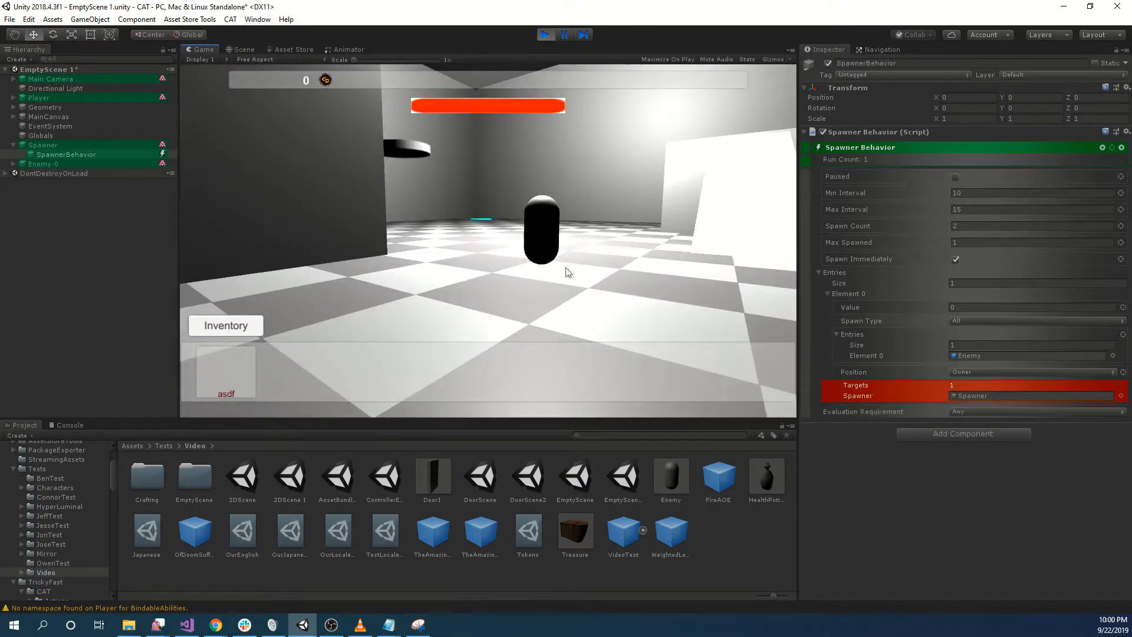
pyautogui.press('d')
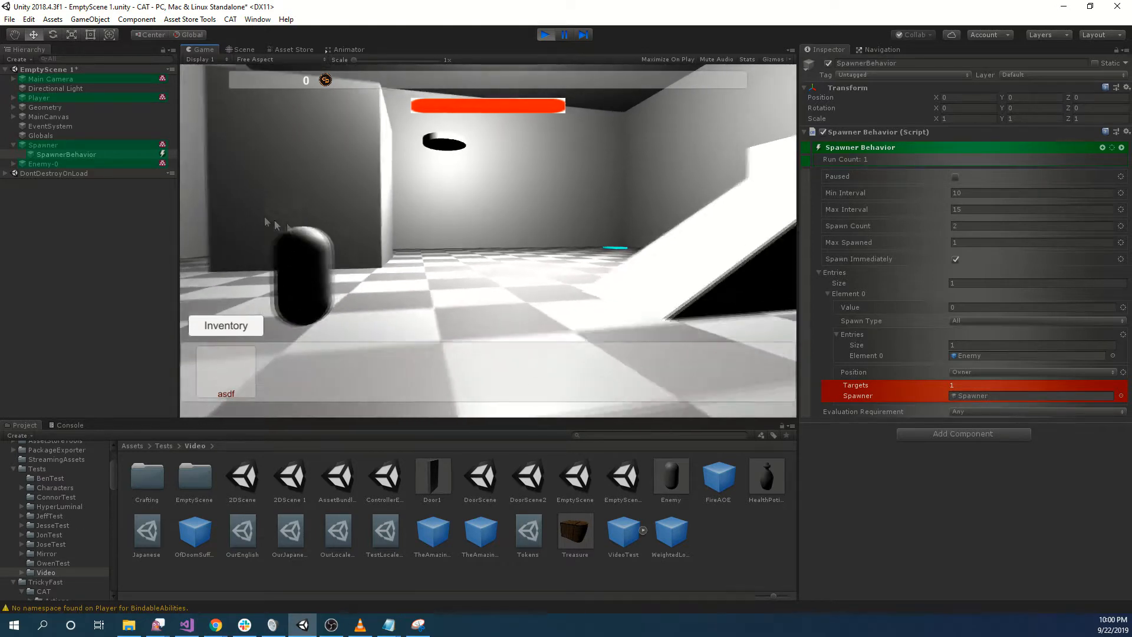
pyautogui.click(113, 164)
pyautogui.press('Delete')
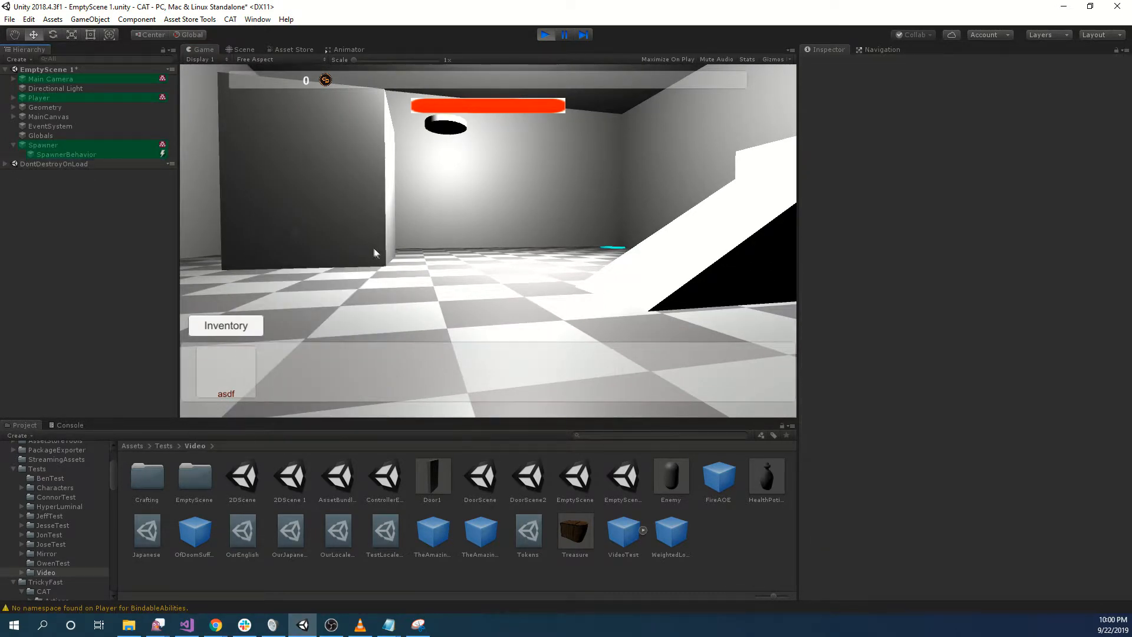
pyautogui.click(373, 247)
pyautogui.press('w')
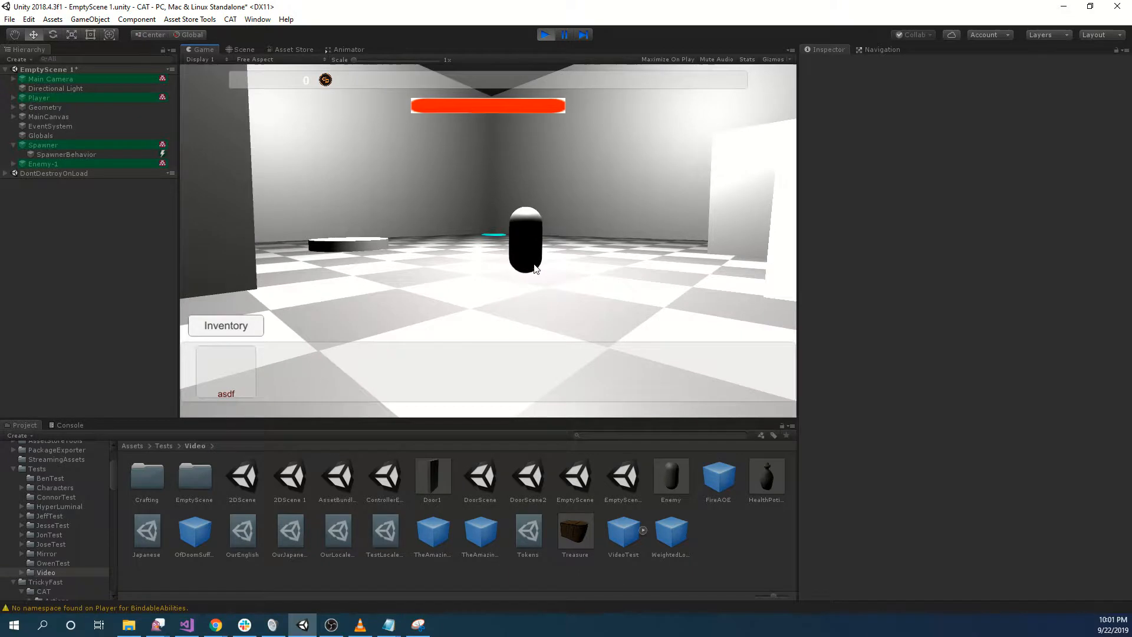
# Delete Enemy-1 in the running game, watch the spawner and its SpawnerBehavior settings for another spawn, and stop the game
pyautogui.click(101, 163)
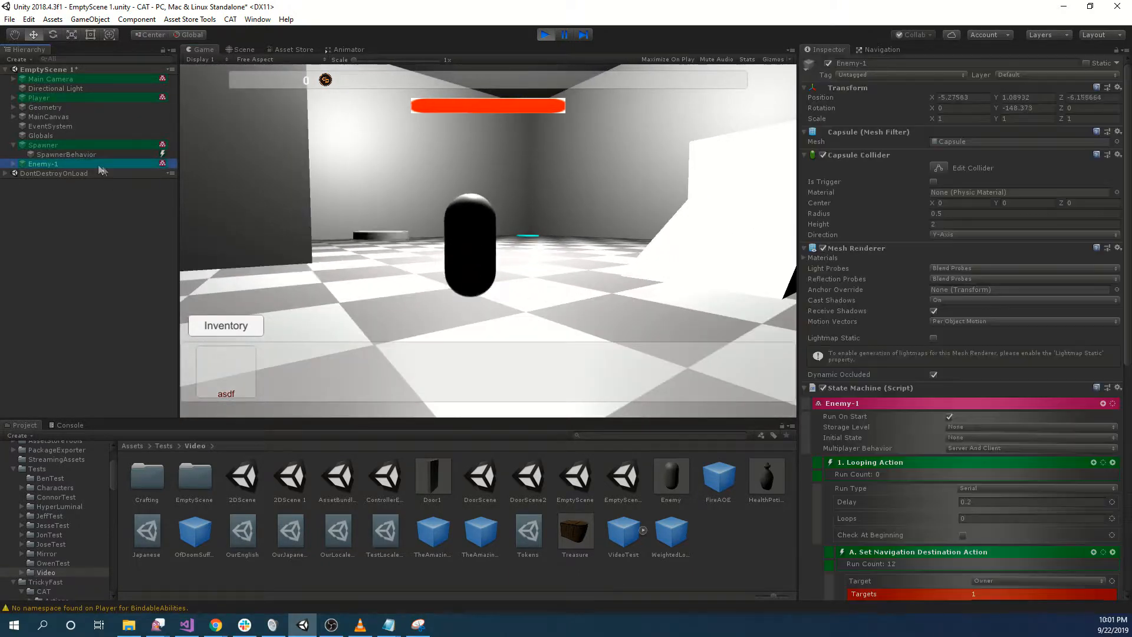
pyautogui.press('w')
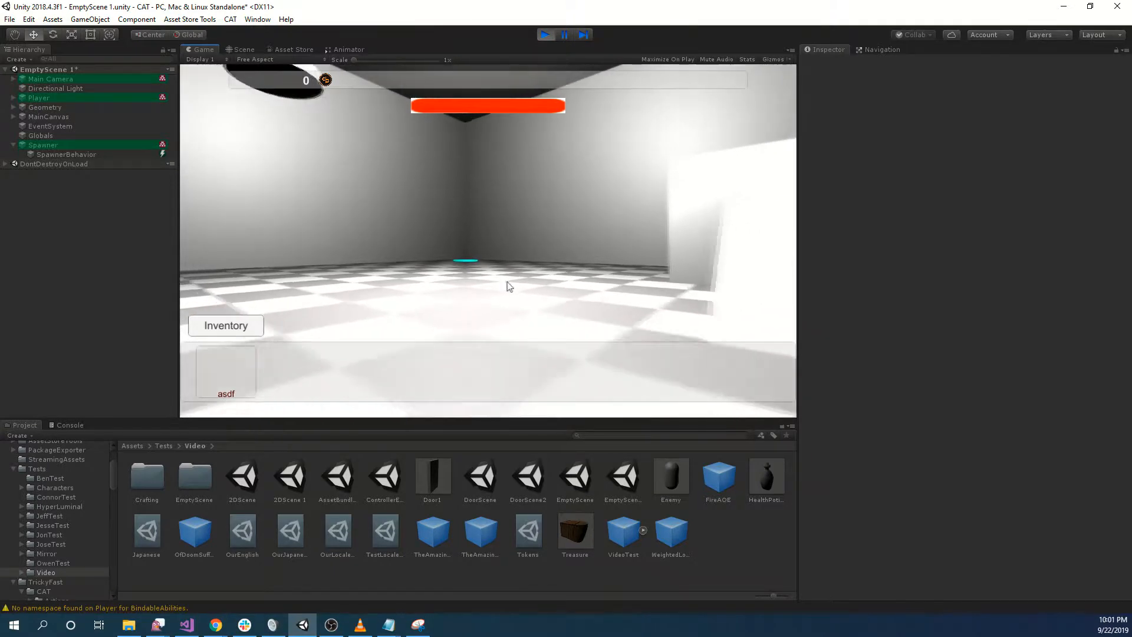
pyautogui.click(99, 154)
pyautogui.click(344, 234)
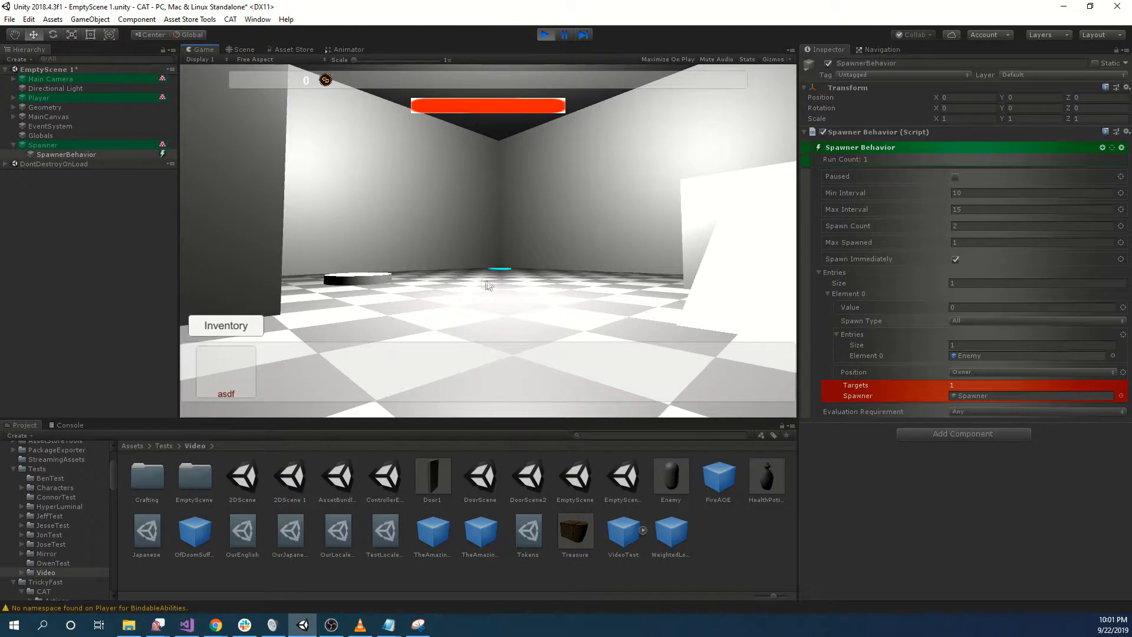
pyautogui.moveTo(659, 218)
pyautogui.mouseDown(button='right')
pyautogui.moveTo(566, 235)
pyautogui.moveTo(664, 220)
pyautogui.mouseUp(button='right')
pyautogui.press('w')
pyautogui.press('a')
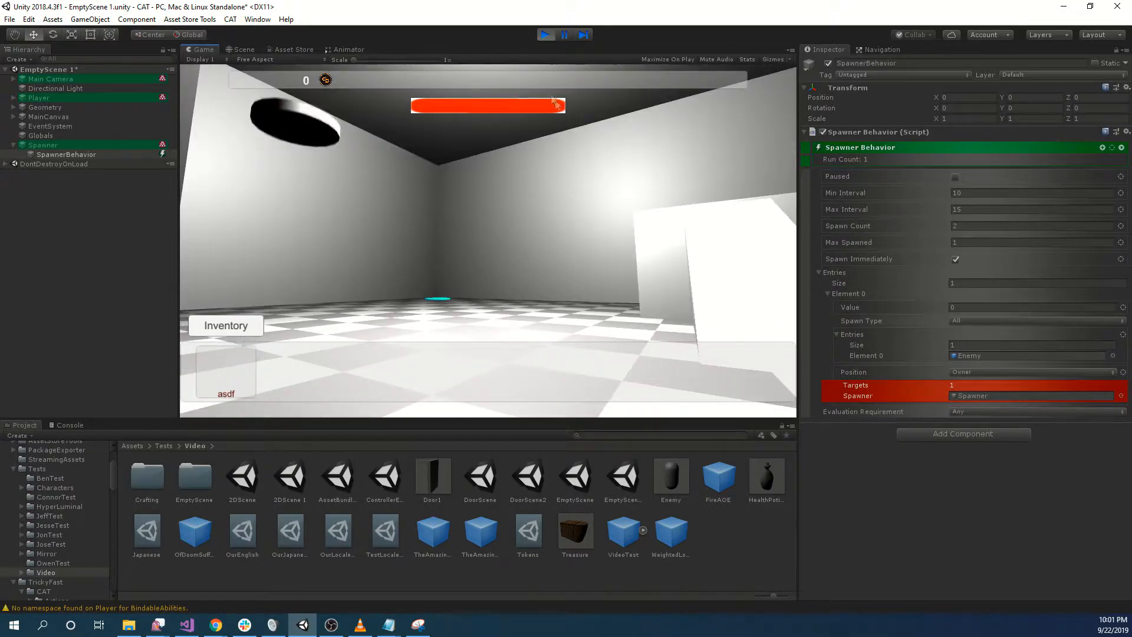
pyautogui.click(545, 35)
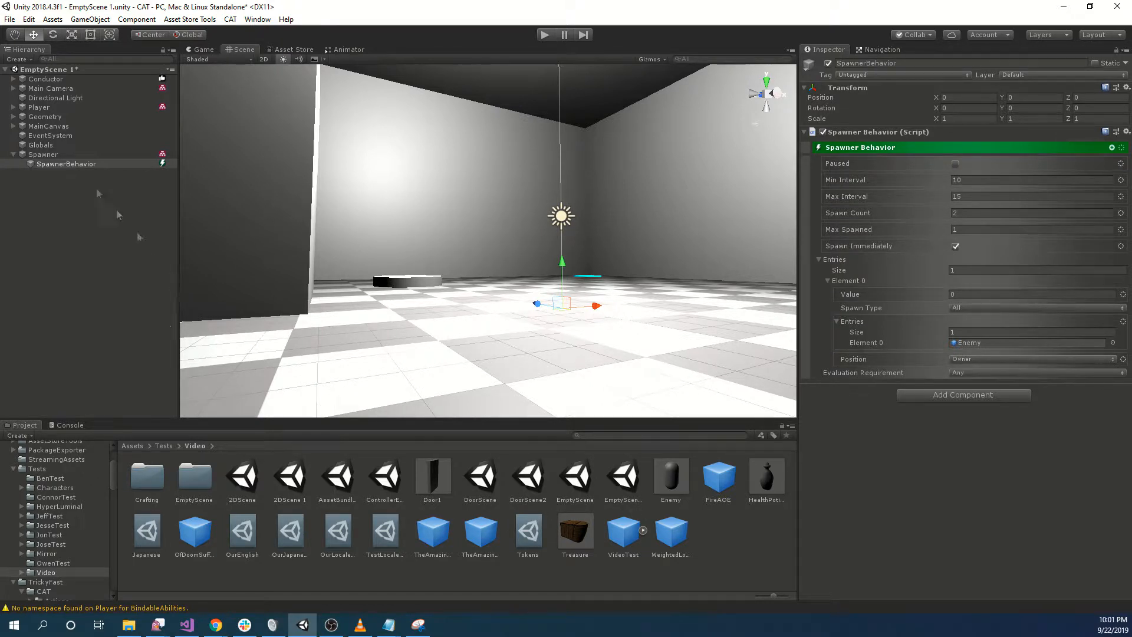
# Add an Inventory Manager component to the Player object
pyautogui.click(37, 107)
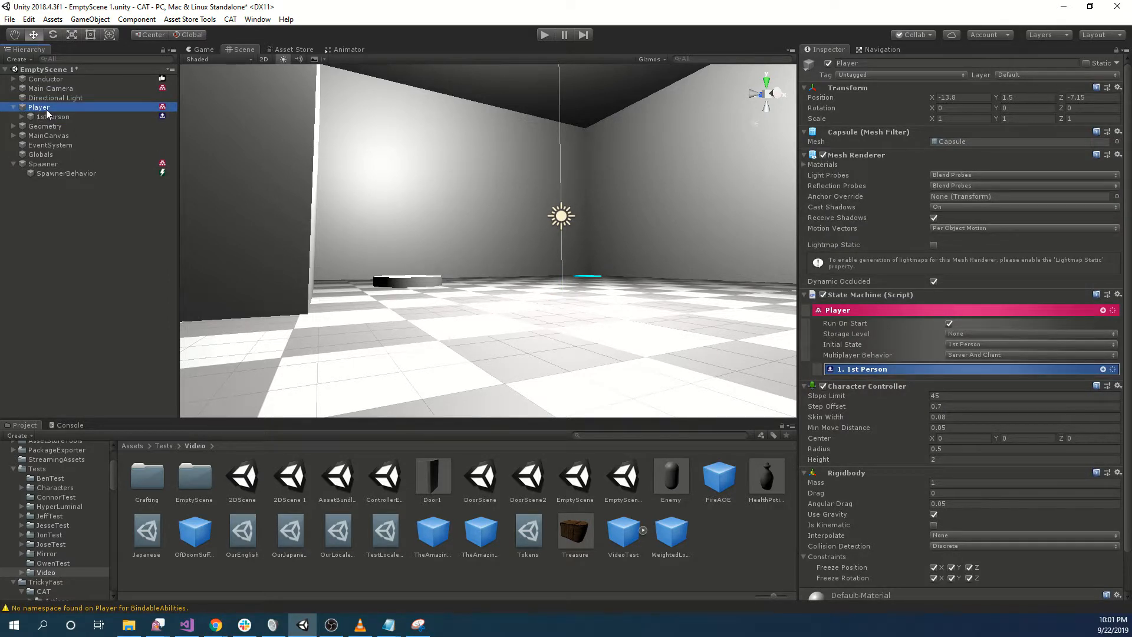
pyautogui.scroll(-3, 972, 458)
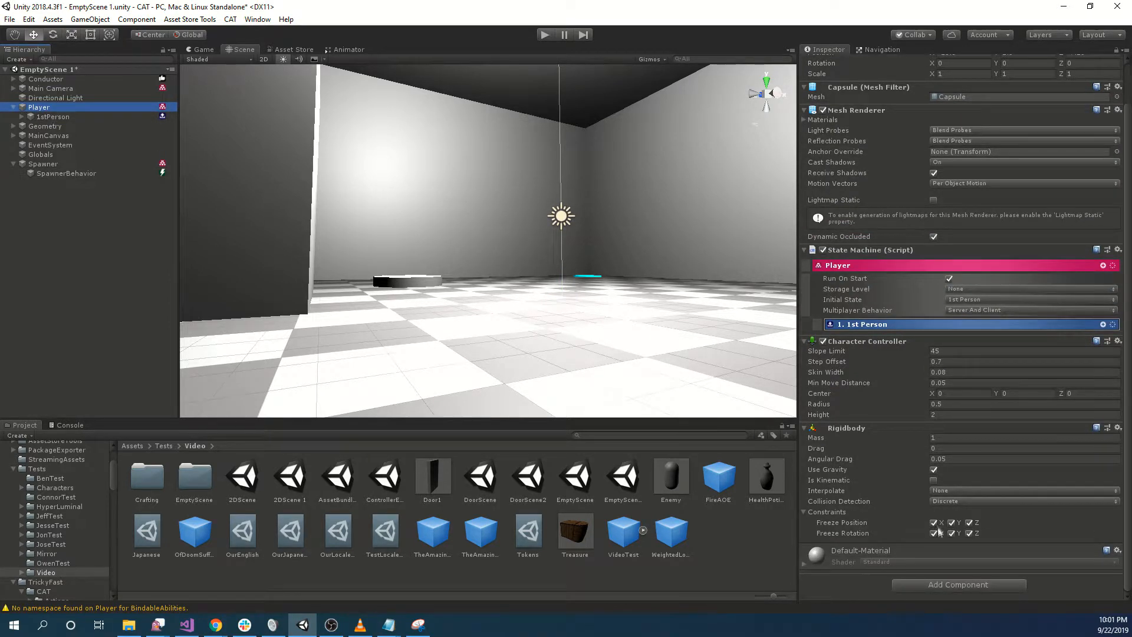
pyautogui.hotkey('ctrl', 'shift', 'a')
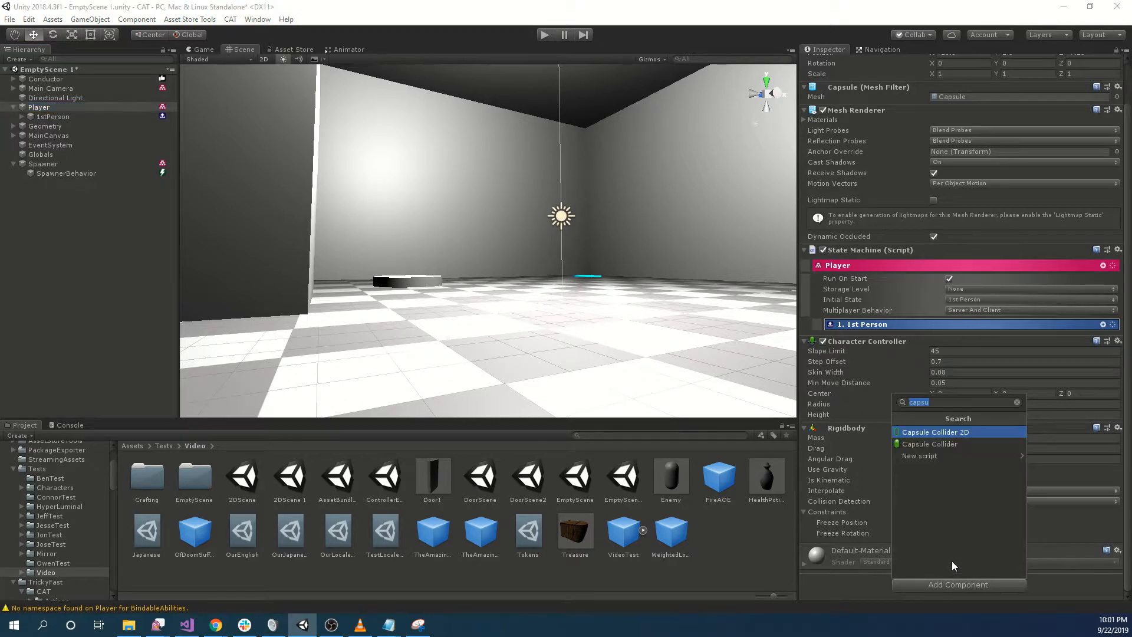
pyautogui.write('inventoryM')
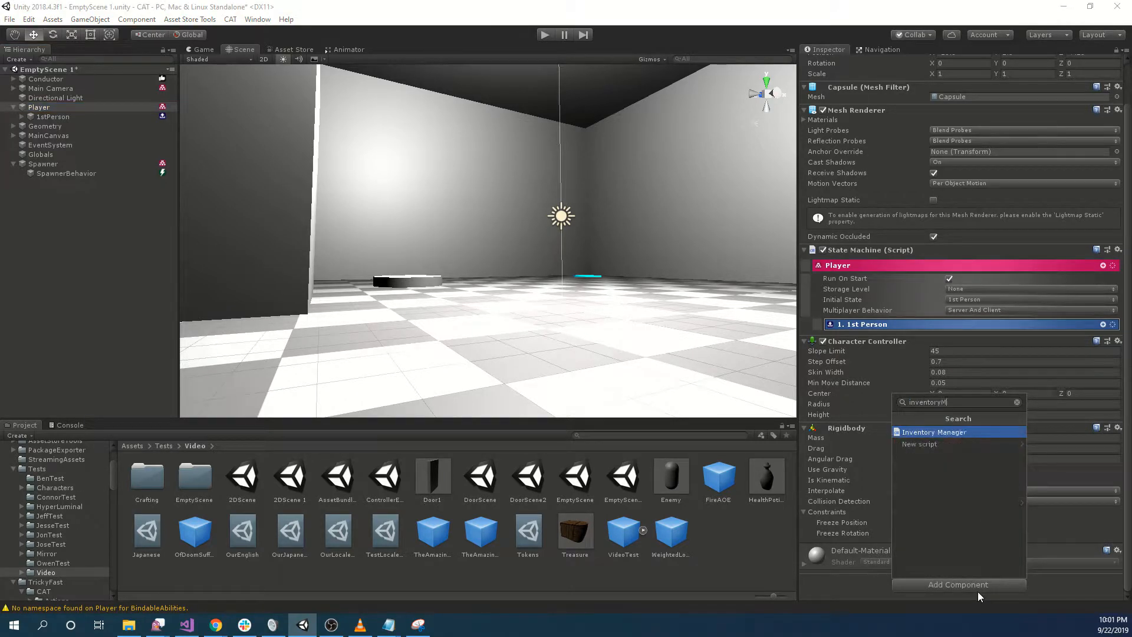
pyautogui.press('Return')
pyautogui.scroll(-2, 944, 560)
pyautogui.click(910, 529)
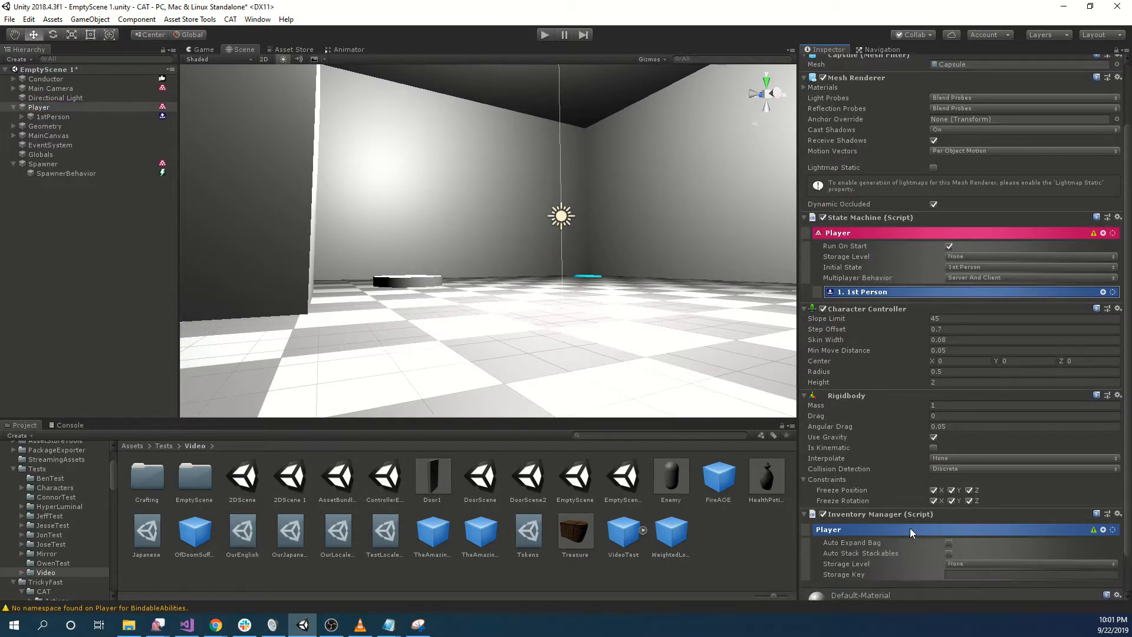
# Enable Auto Expand Bag and Auto Stack Stackables on the Player's Inventory Manager
pyautogui.scroll(-3, 908, 533)
pyautogui.click(950, 498)
pyautogui.click(949, 508)
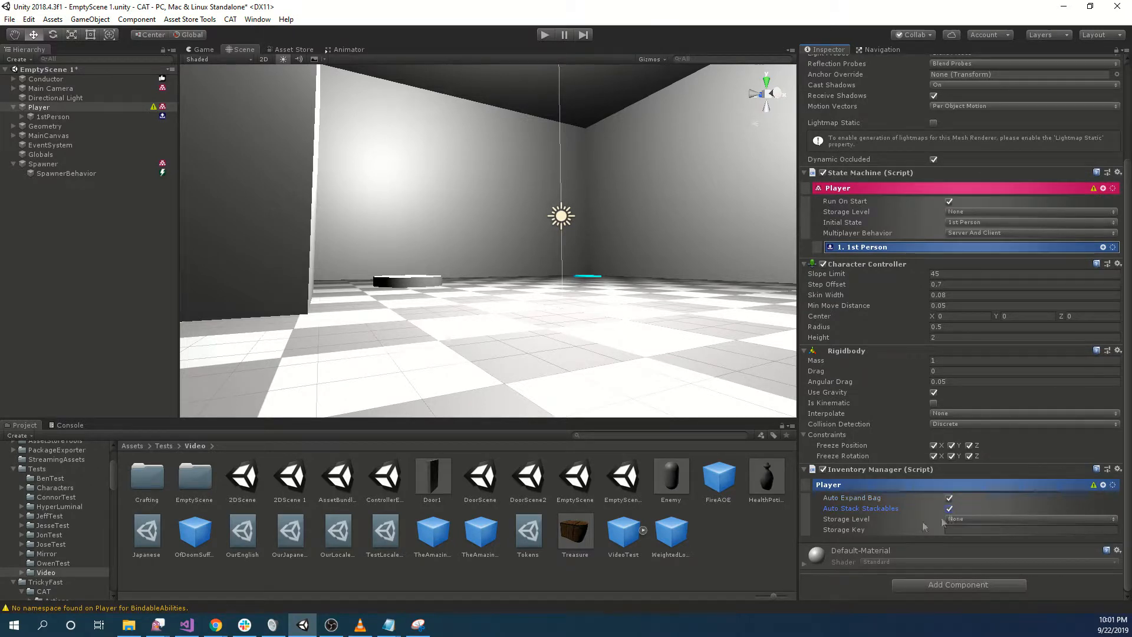
# Add a CAT Inventory Service to the Conductor object
pyautogui.click(39, 80)
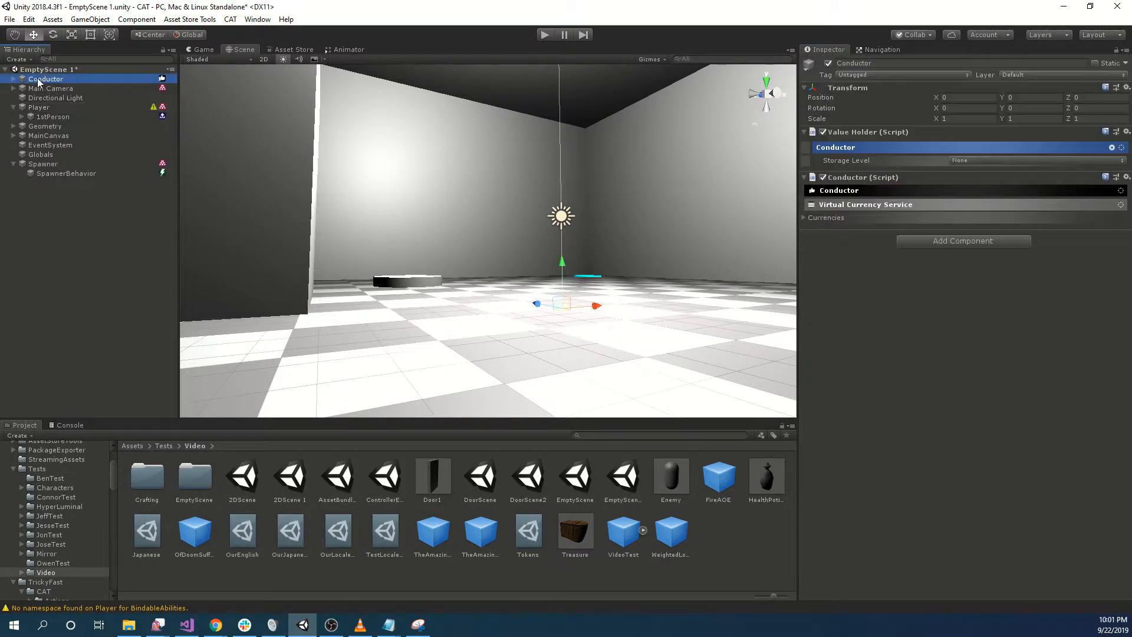
pyautogui.click(229, 19)
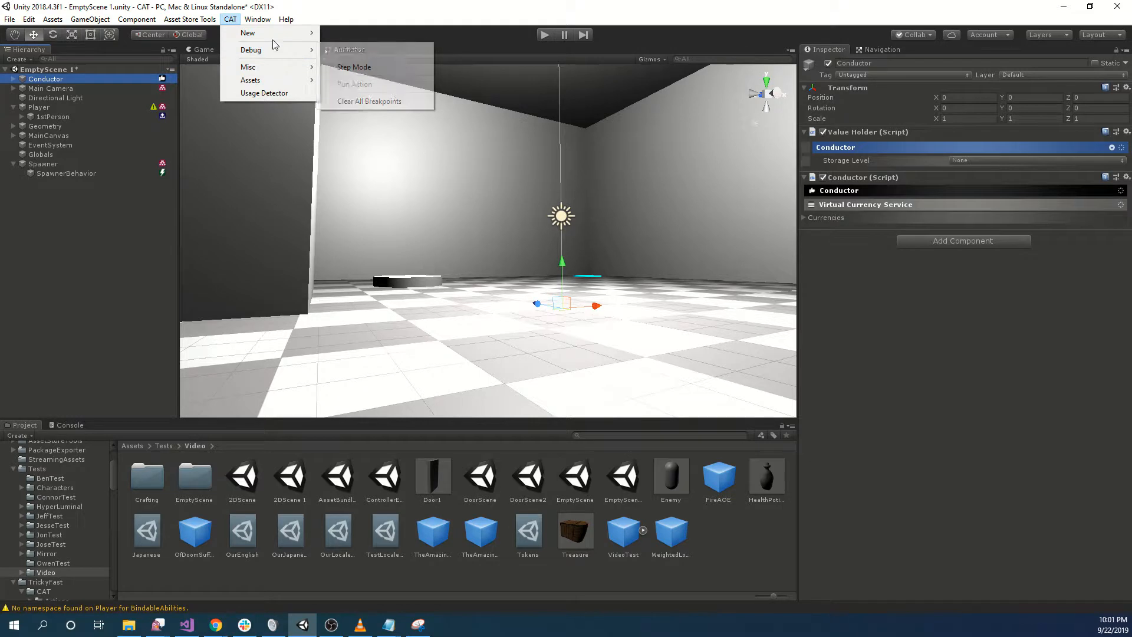
pyautogui.moveTo(275, 33)
pyautogui.moveTo(378, 142)
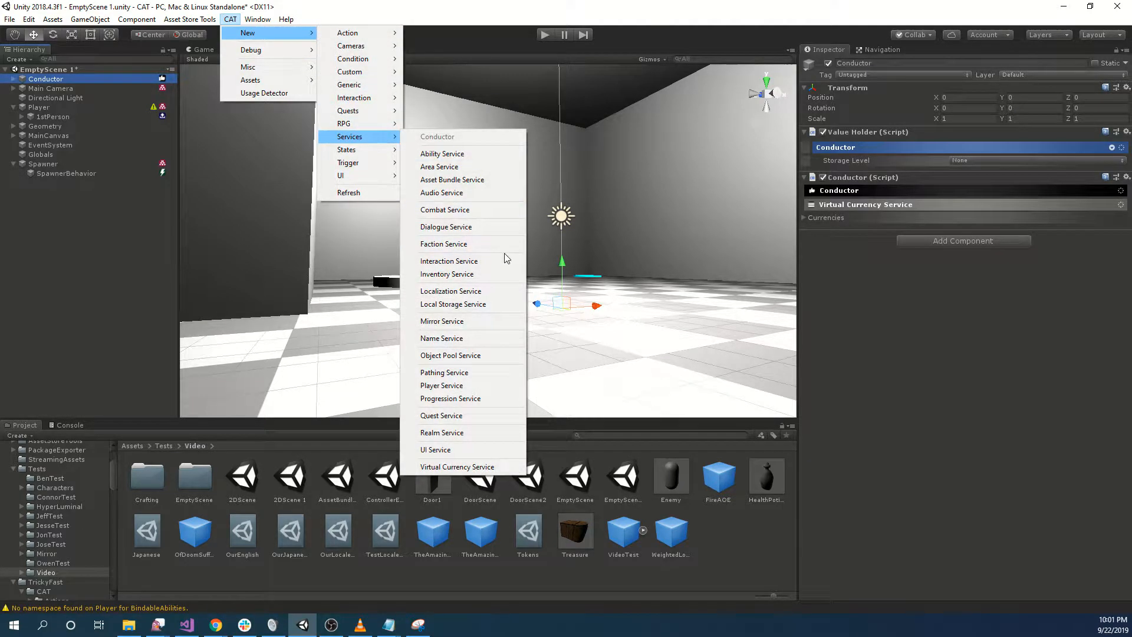
pyautogui.click(476, 275)
# Set the size of the InventoryService's Available Items list to 1
pyautogui.click(74, 99)
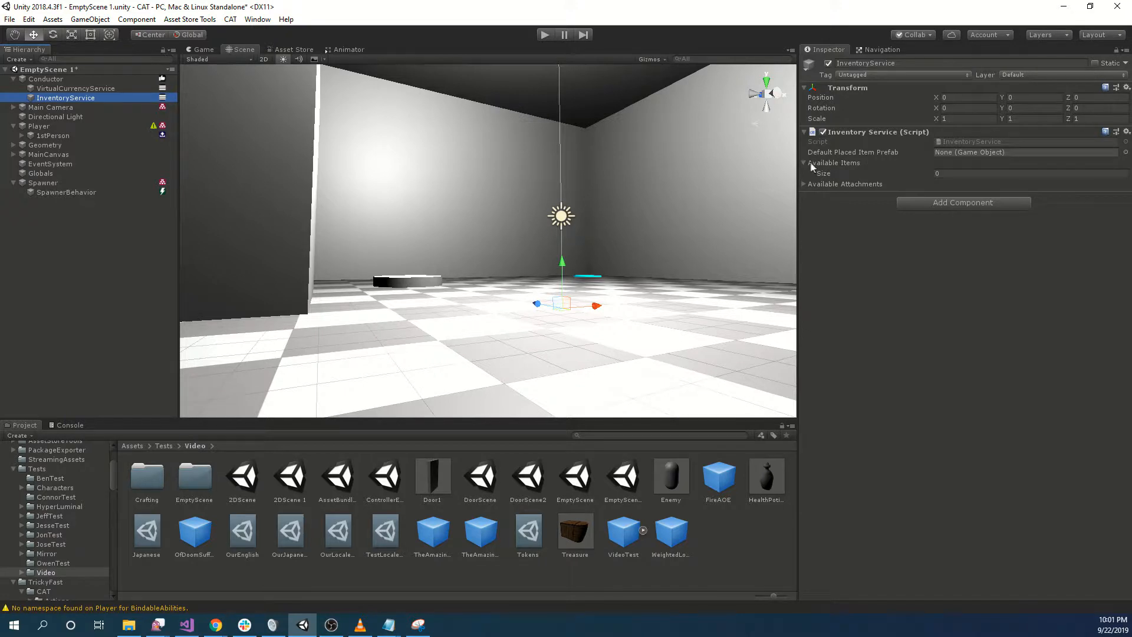
pyautogui.click(907, 176)
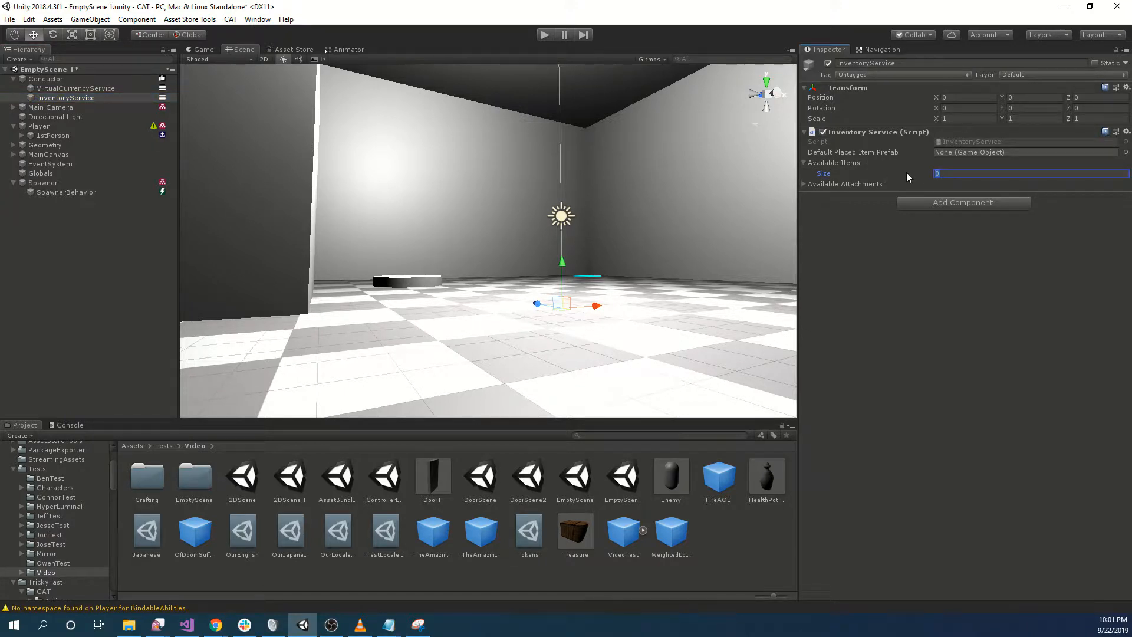
pyautogui.write('1')
pyautogui.press('Return')
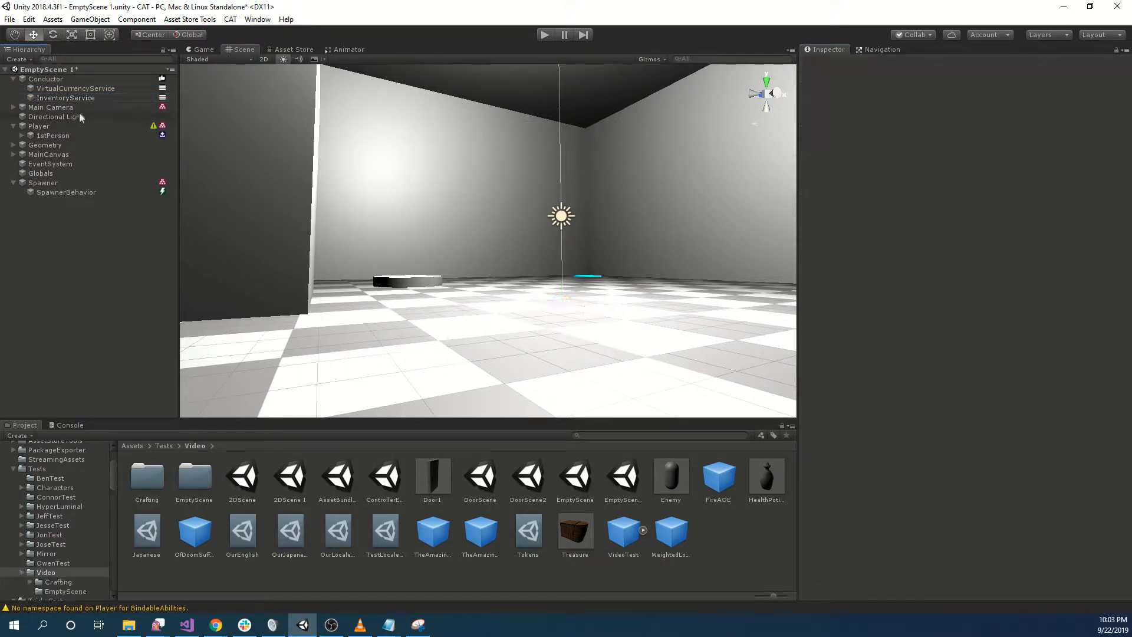
# Open the HealthPotionPlacedItem prefab, locate the inventory item it references in the project, and return to the scene
pyautogui.click(82, 99)
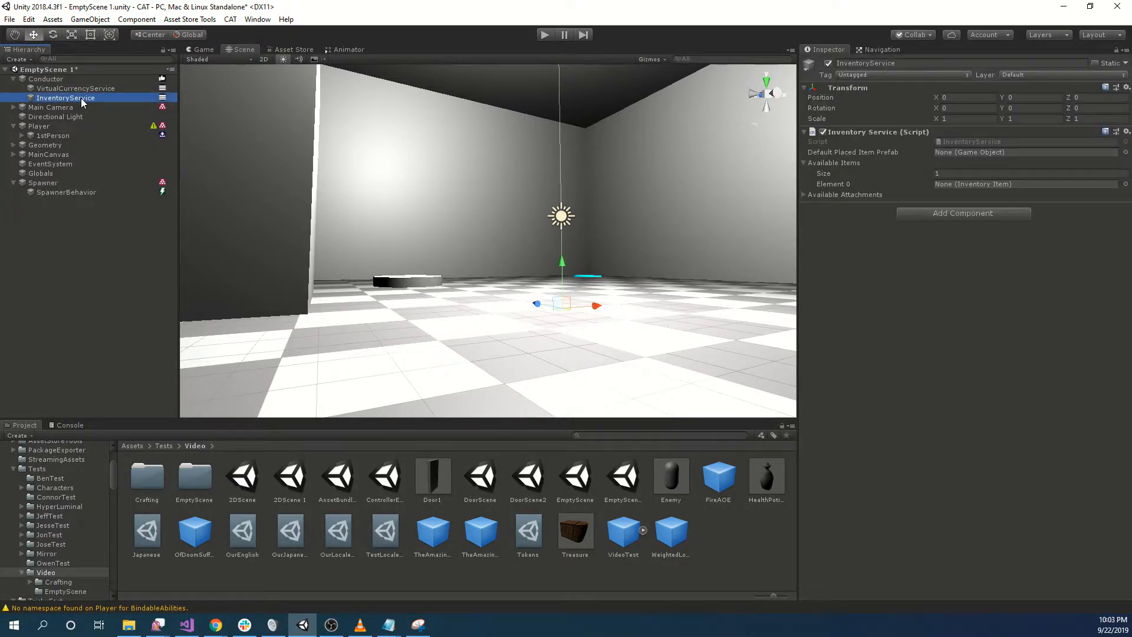
pyautogui.doubleClick(767, 479)
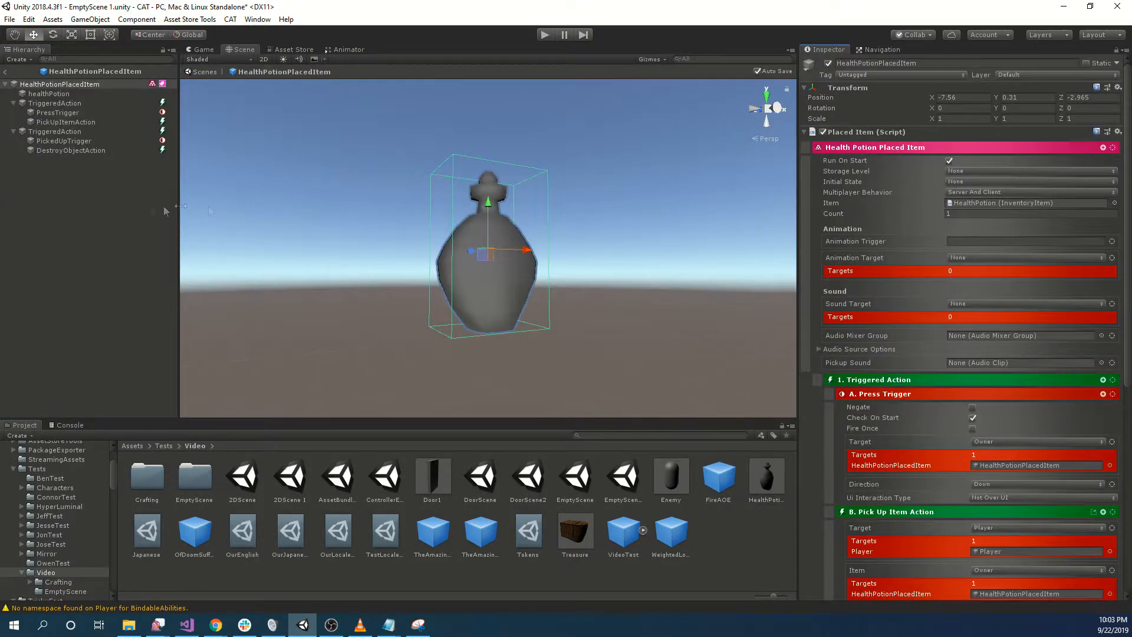
pyautogui.click(1018, 205)
pyautogui.click(371, 480)
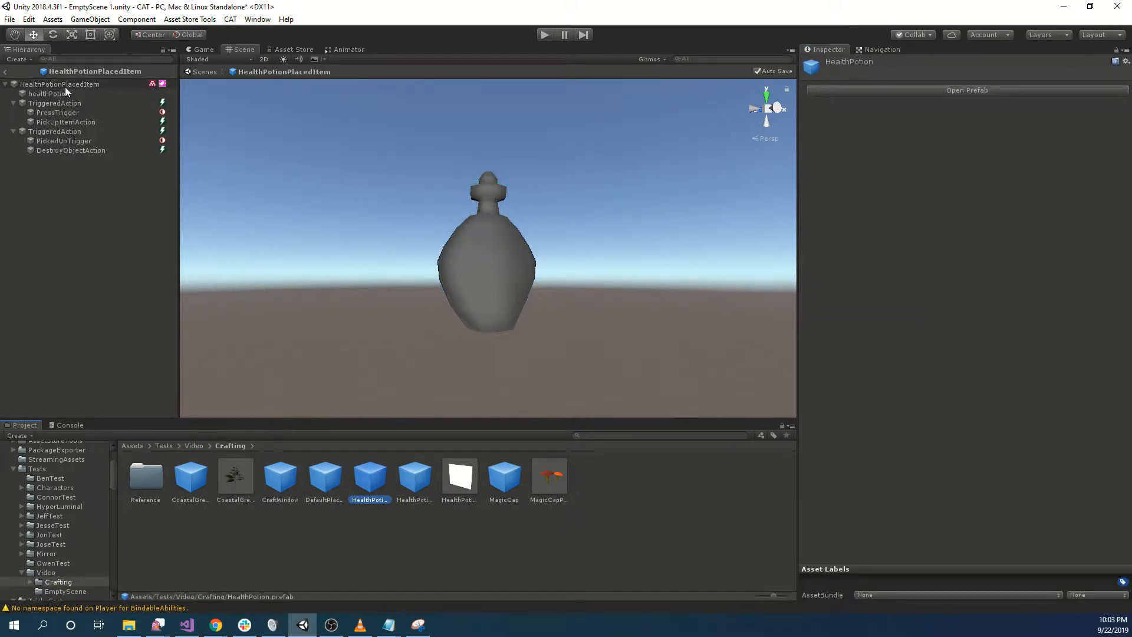
pyautogui.click(5, 72)
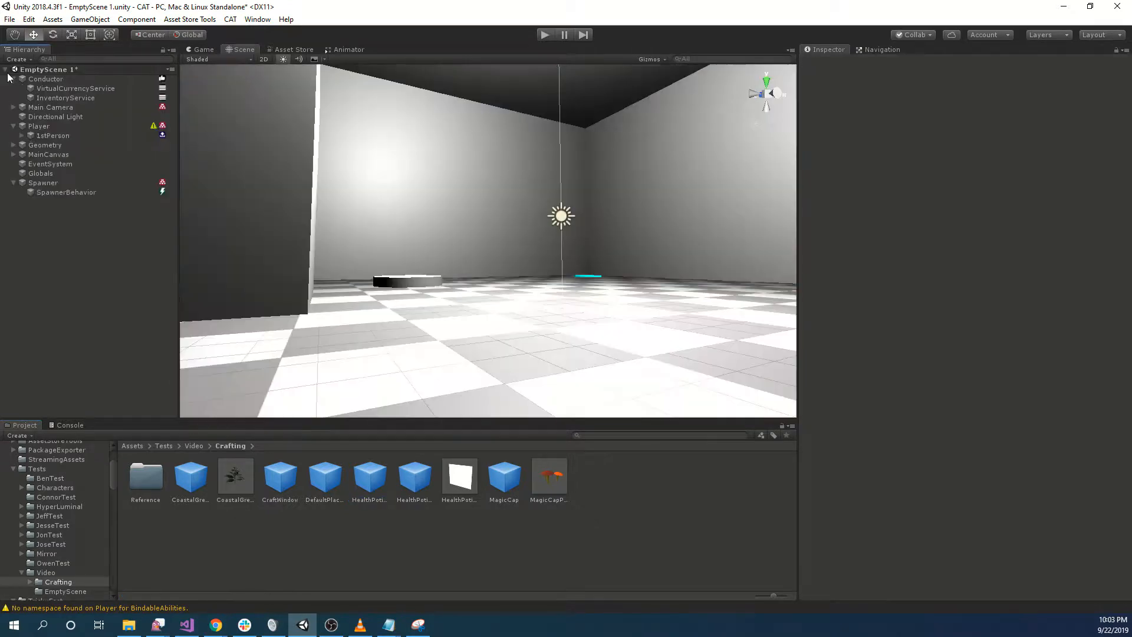
# Assign the HealthPotion prefab from the Crafting folder to Element 0 of the InventoryService's Available Items
pyautogui.click(86, 98)
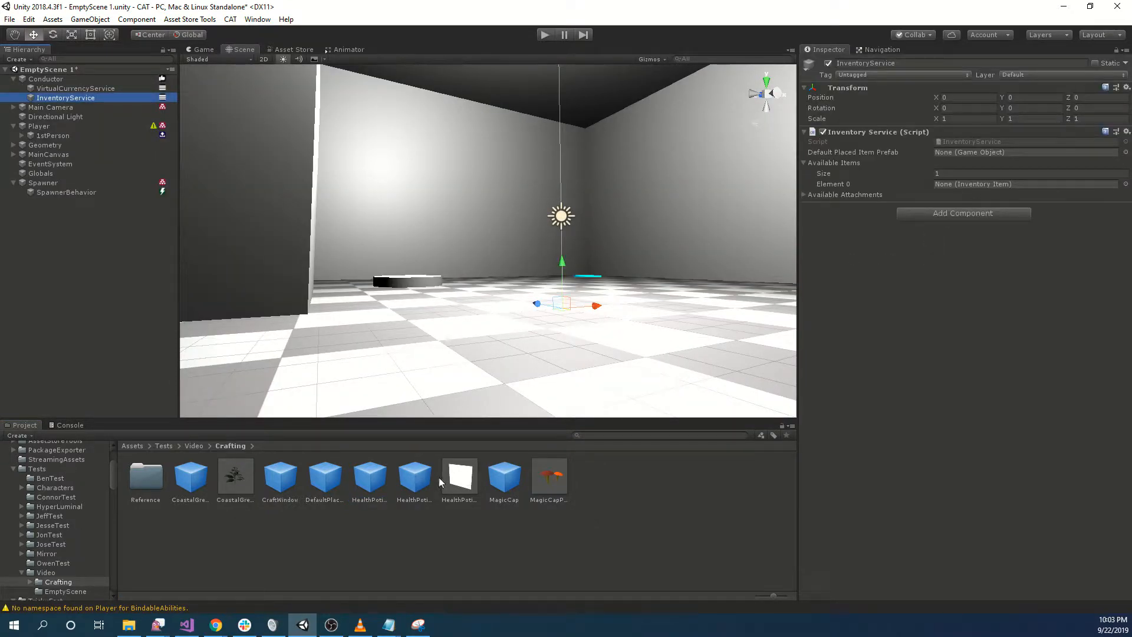
pyautogui.click(412, 482)
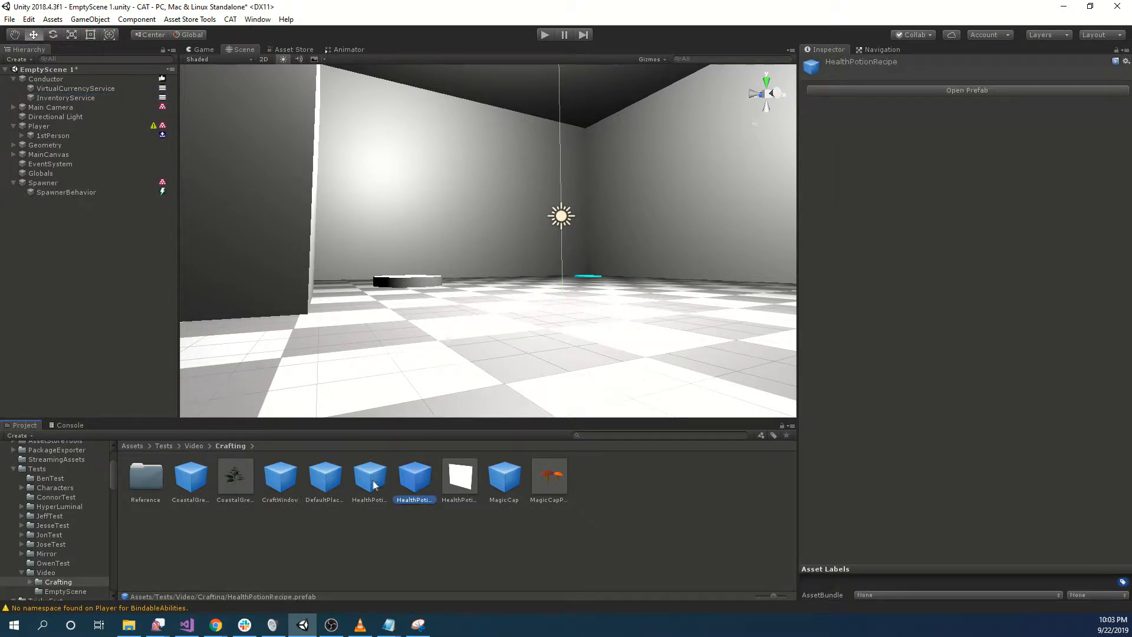
pyautogui.click(370, 478)
pyautogui.click(910, 170)
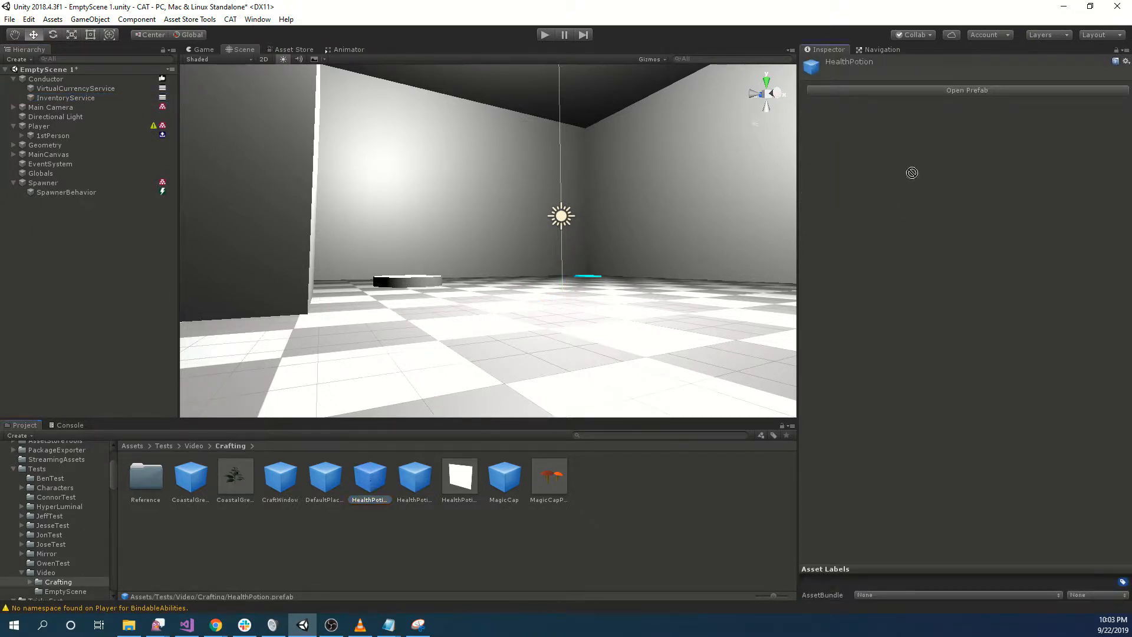
pyautogui.click(90, 97)
pyautogui.moveTo(370, 479); pyautogui.dragTo(960, 183)
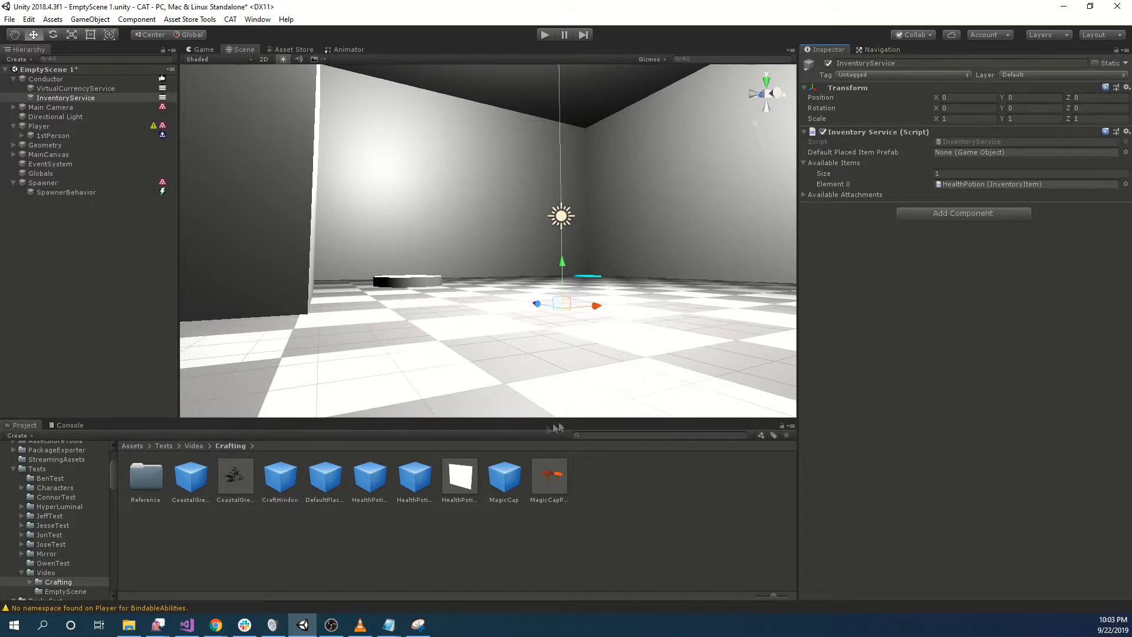
# Find the HealthPotionPlacedItem prefab by searching "health pot", assign it as the SpawnerBehavior's spawned entry, and turn off Spawn Immediately
pyautogui.click(599, 435)
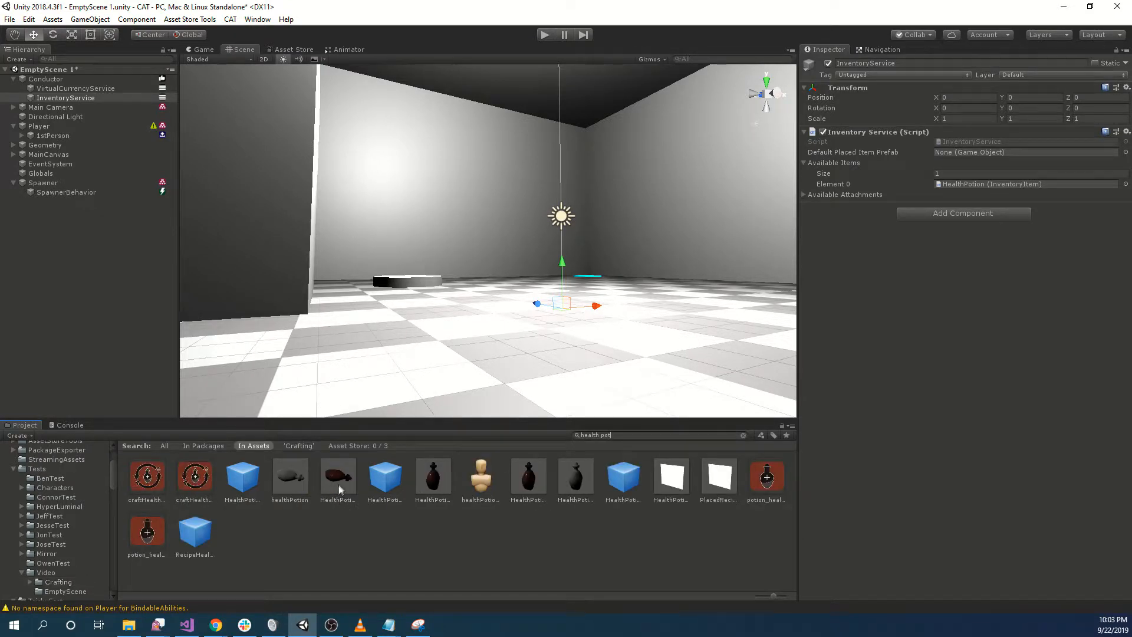
pyautogui.click(581, 482)
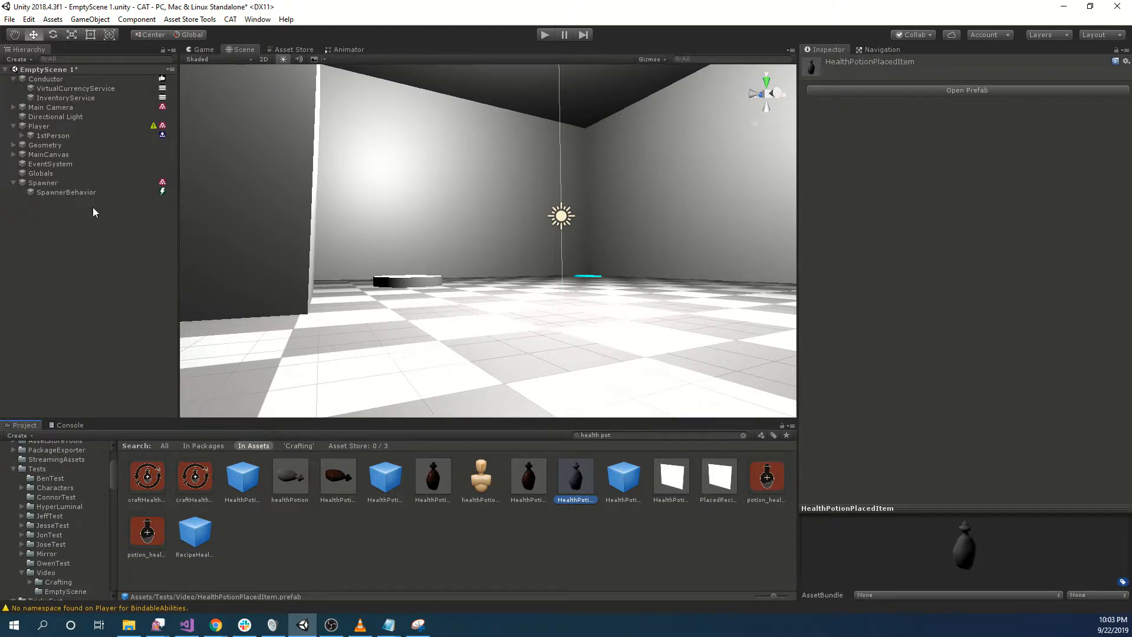
pyautogui.click(55, 194)
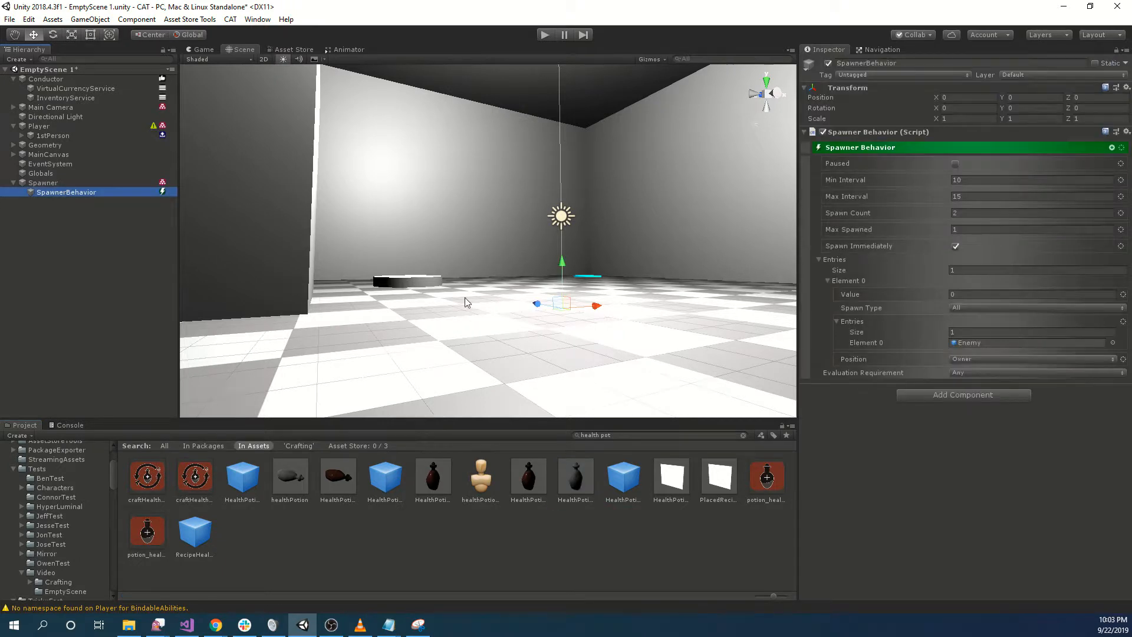
pyautogui.moveTo(555, 484); pyautogui.dragTo(1011, 345)
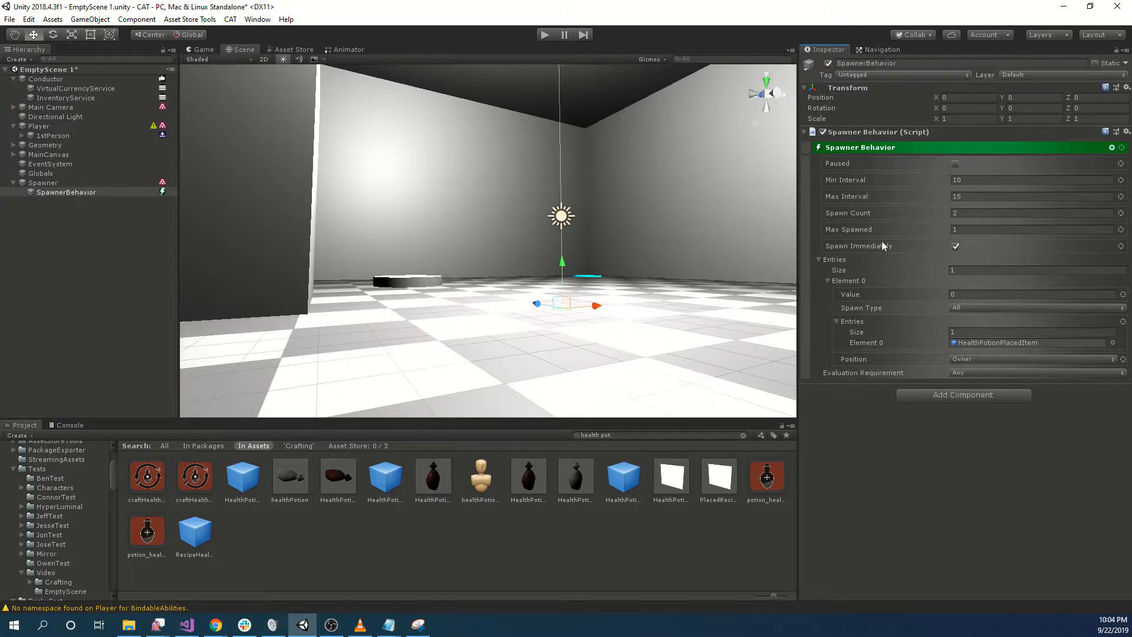
pyautogui.click(955, 247)
# Play the scene, walk the player toward the spawner to check the delayed potion spawn, and stop the test
pyautogui.click(545, 33)
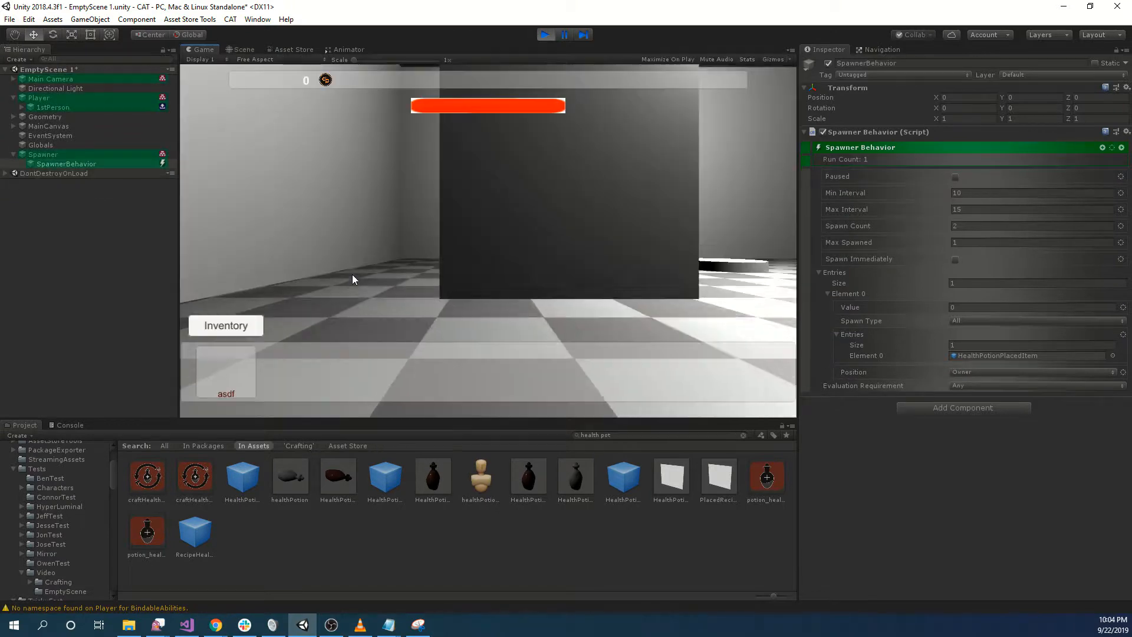
pyautogui.press('w')
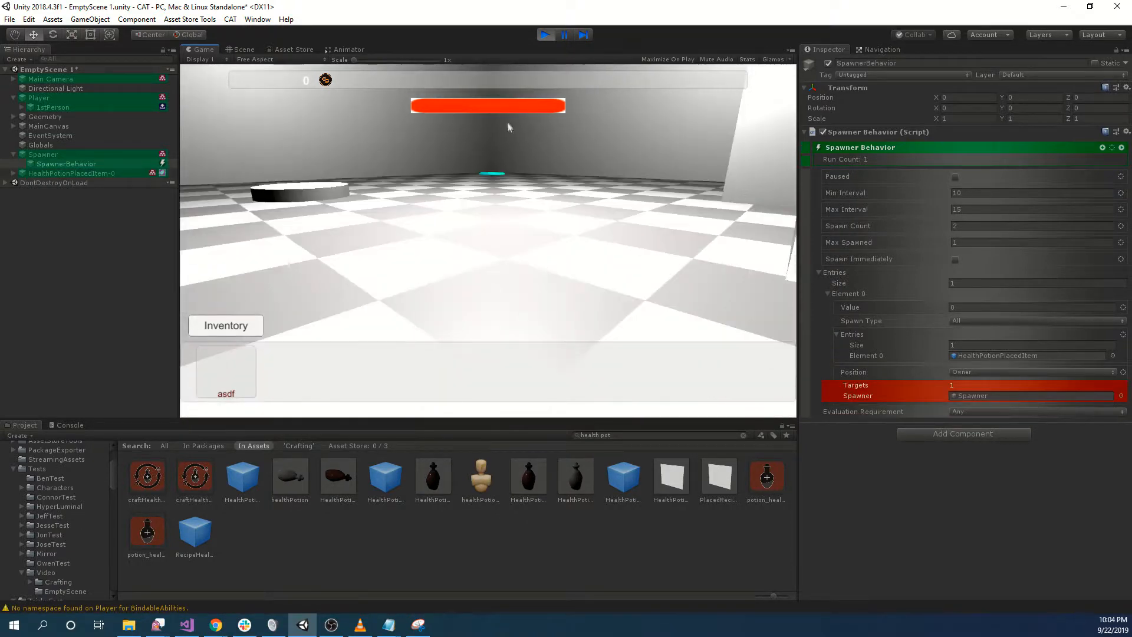
pyautogui.click(546, 34)
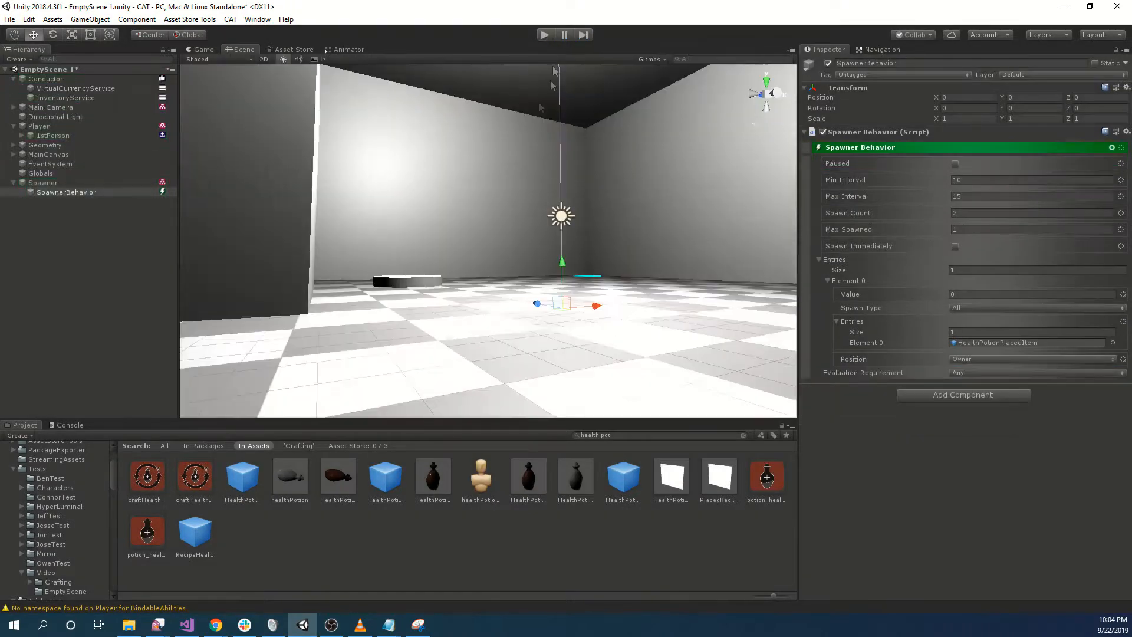
# Enable an offset on the SpawnerBehavior entry's Position target and set the offset's Y value to 2
pyautogui.click(73, 191)
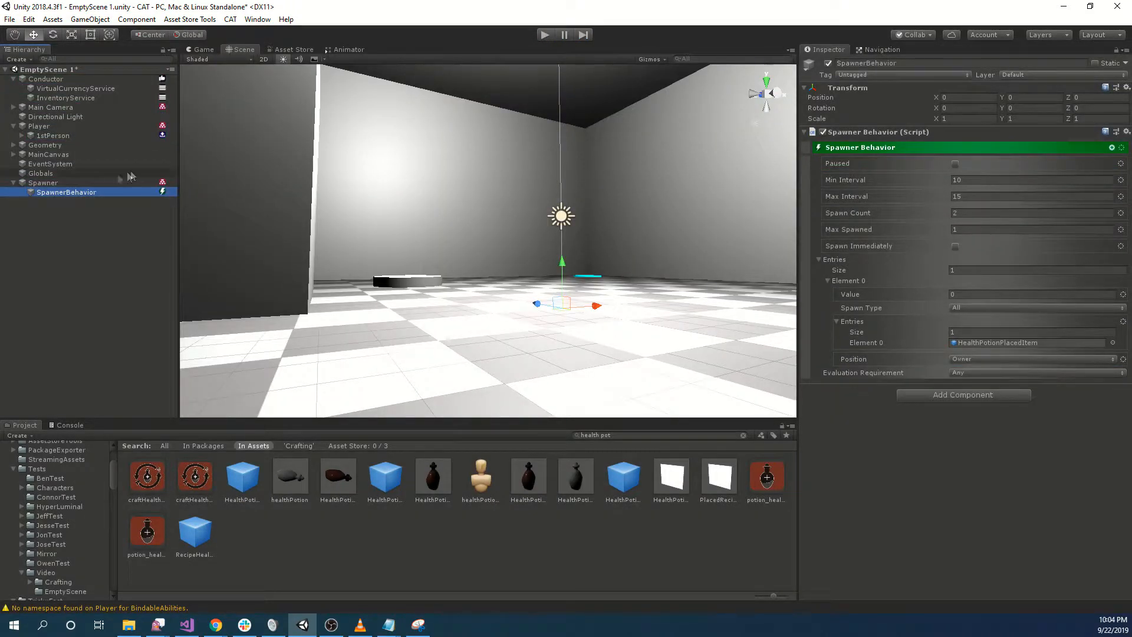
pyautogui.click(83, 183)
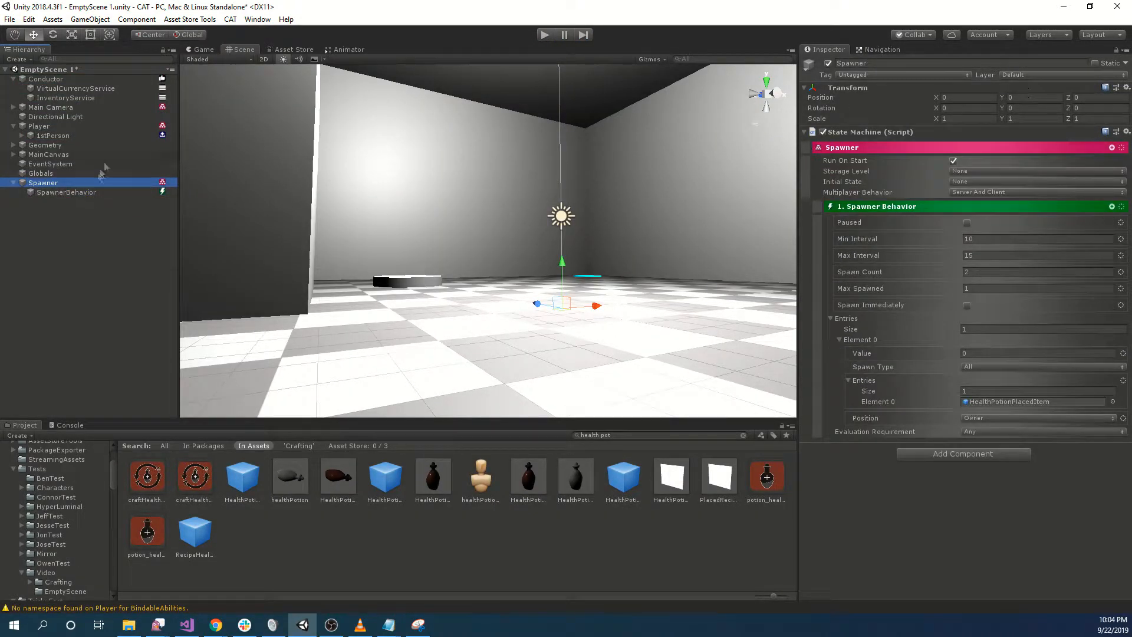
pyautogui.click(94, 192)
pyautogui.click(1114, 359)
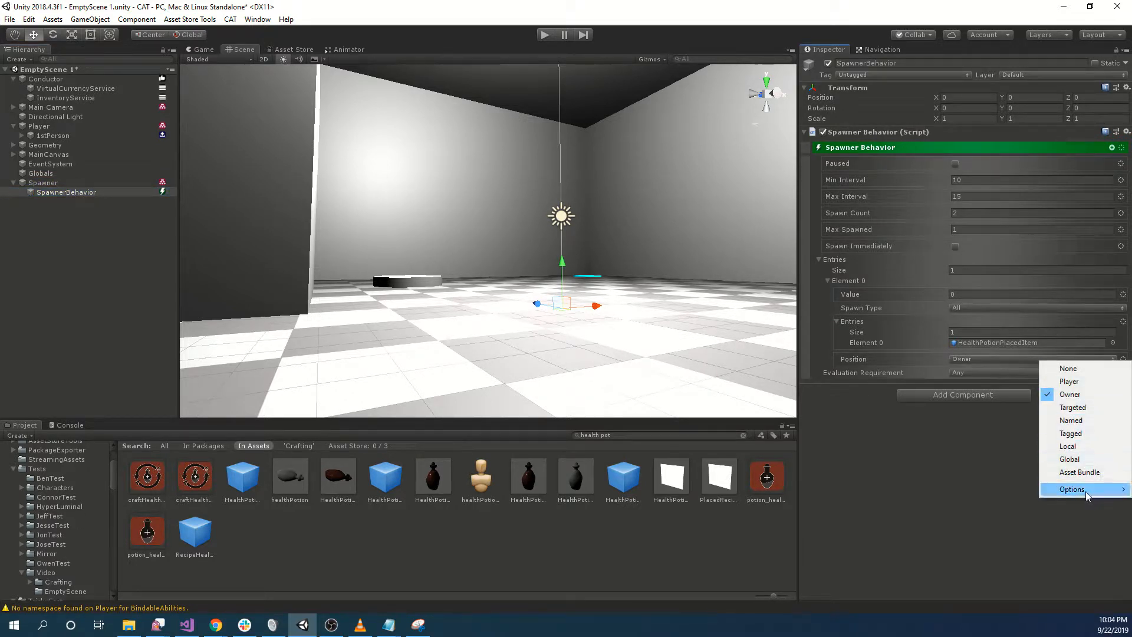
pyautogui.moveTo(1085, 490)
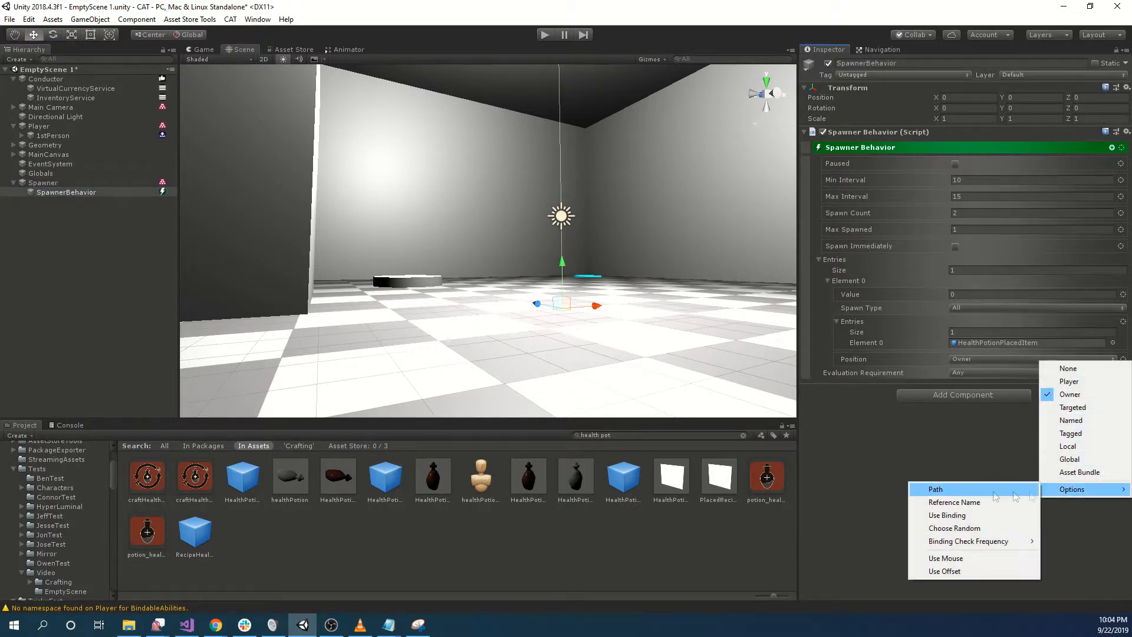
pyautogui.click(970, 570)
pyautogui.click(1040, 371)
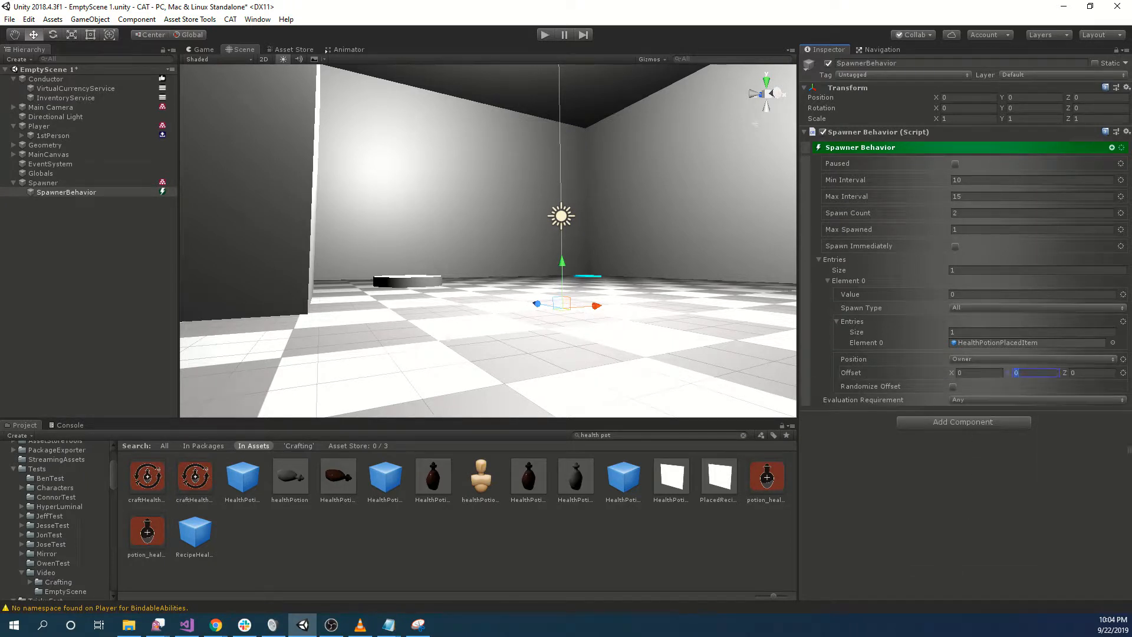
pyautogui.click(909, 498)
# Play the scene, pick up the spawned health potion, and open the inventory to check it
pyautogui.click(545, 34)
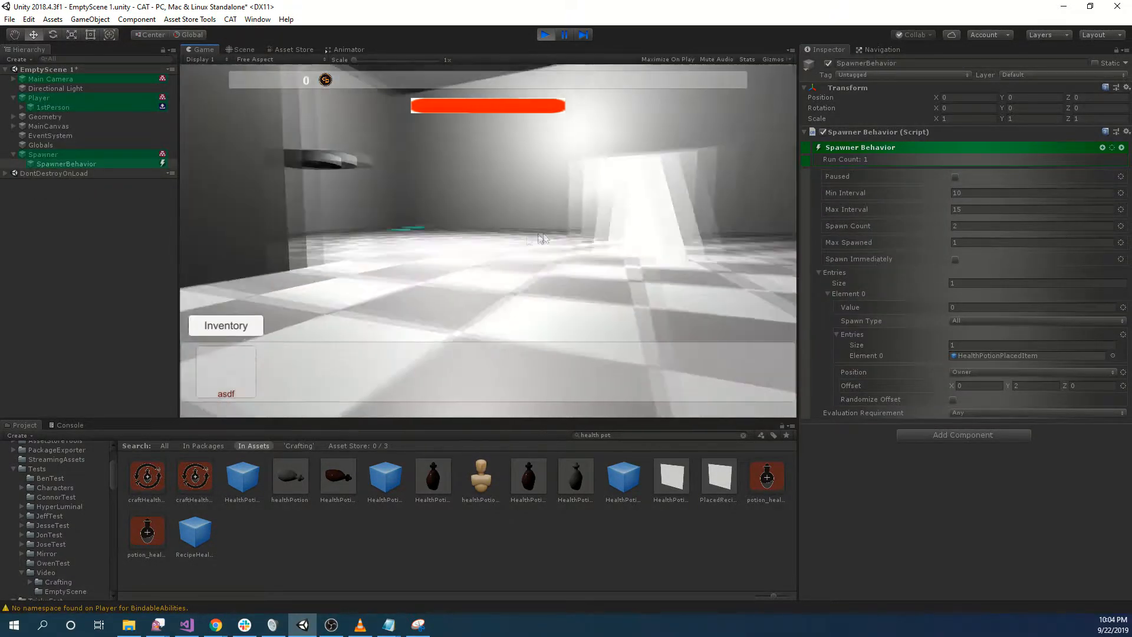
pyautogui.press('w')
pyautogui.moveTo(454, 222)
pyautogui.mouseDown(button='right')
pyautogui.moveTo(434, 226)
pyautogui.moveTo(446, 243)
pyautogui.moveTo(473, 228)
pyautogui.mouseUp(button='right')
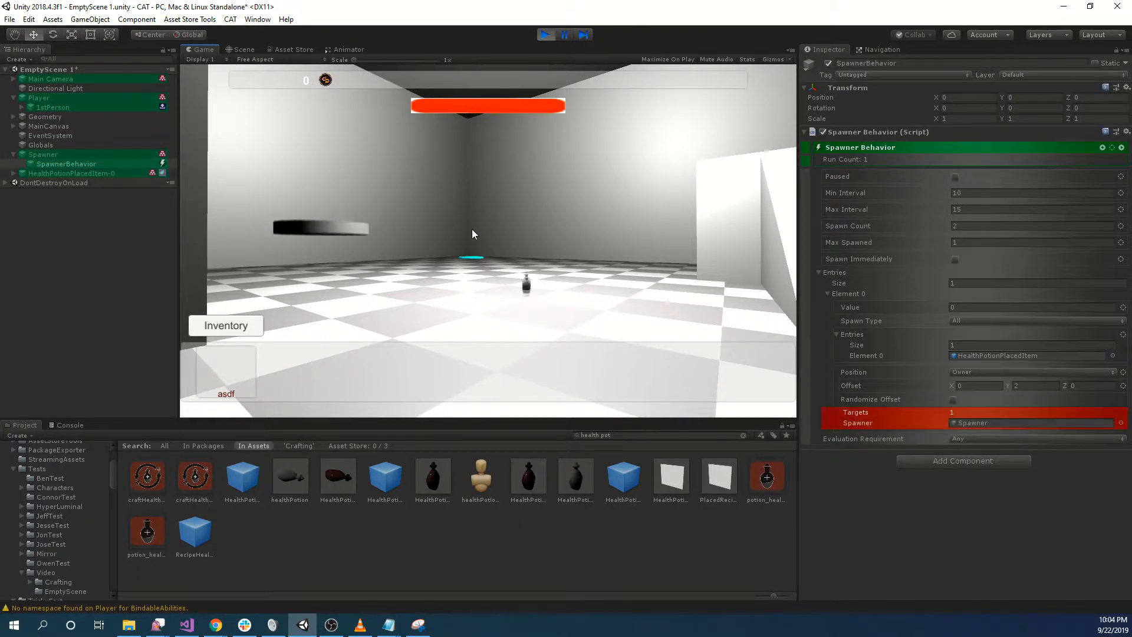
pyautogui.press('w')
pyautogui.moveTo(598, 242); pyautogui.dragTo(686, 325, button='right')
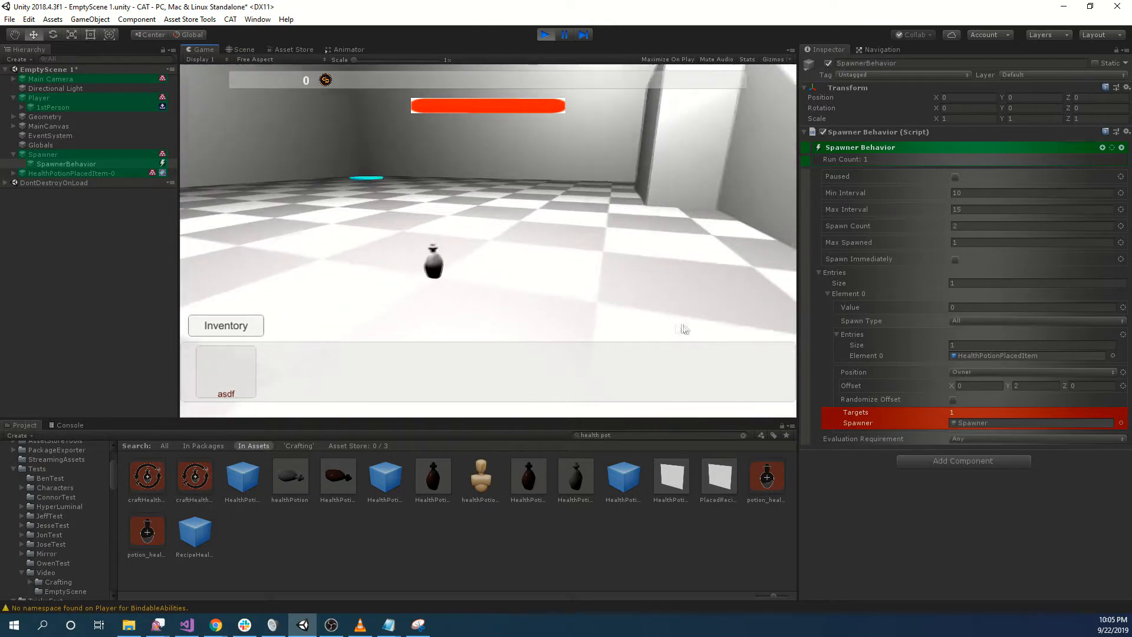
pyautogui.click(432, 274)
pyautogui.moveTo(525, 290)
pyautogui.mouseDown(button='right')
pyautogui.moveTo(524, 206)
pyautogui.moveTo(501, 189)
pyautogui.mouseUp(button='right')
pyautogui.press('s')
pyautogui.click(224, 327)
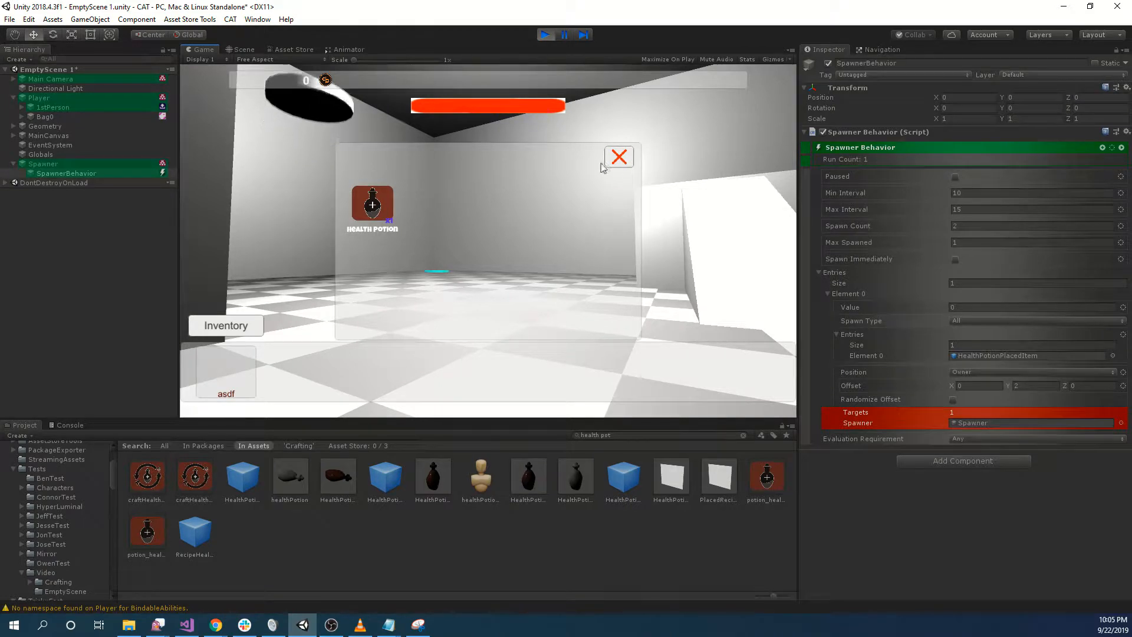
# Close the inventory, collect another health potion at the spawner, check the inventory again, and stop the play test
pyautogui.click(616, 158)
pyautogui.moveTo(598, 241)
pyautogui.mouseDown(button='right')
pyautogui.moveTo(535, 252)
pyautogui.moveTo(560, 265)
pyautogui.moveTo(614, 360)
pyautogui.mouseUp(button='right')
pyautogui.press('w')
pyautogui.click(469, 273)
pyautogui.moveTo(470, 273); pyautogui.dragTo(546, 205, button='right')
pyautogui.press('s')
pyautogui.click(232, 325)
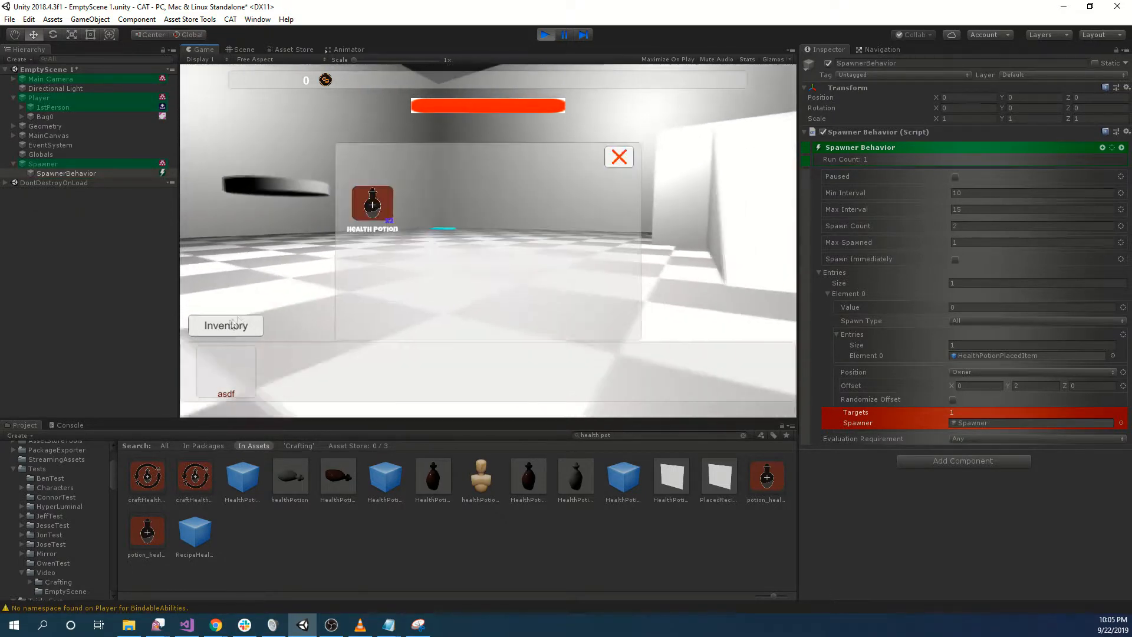
pyautogui.click(620, 156)
pyautogui.moveTo(610, 273); pyautogui.dragTo(583, 250, button='right')
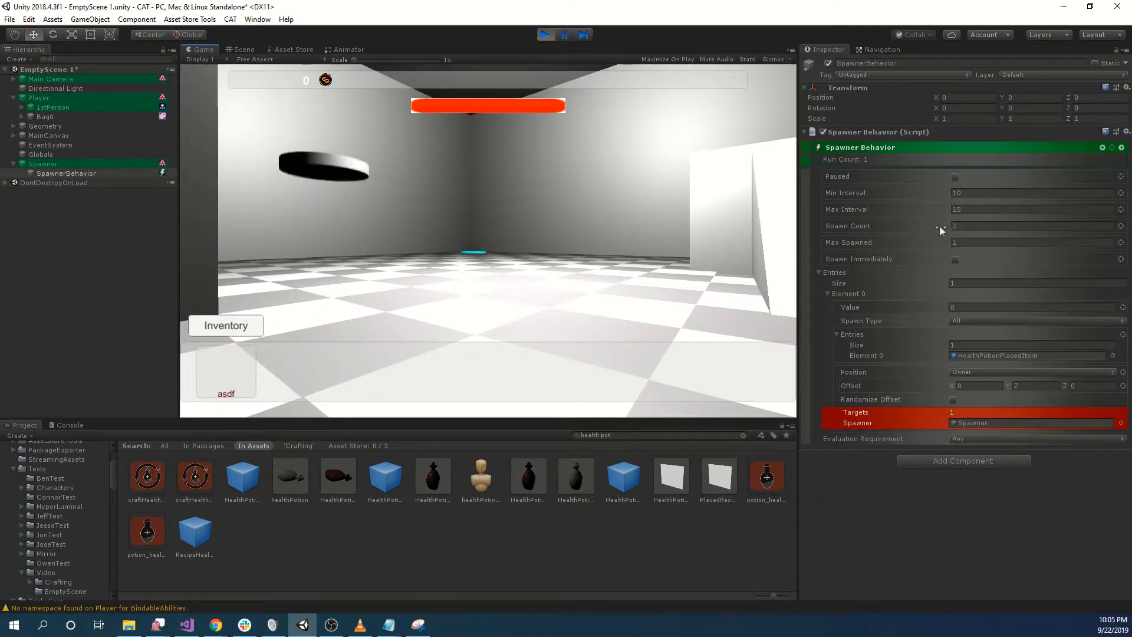
pyautogui.hotkey('ctrl', 'p')
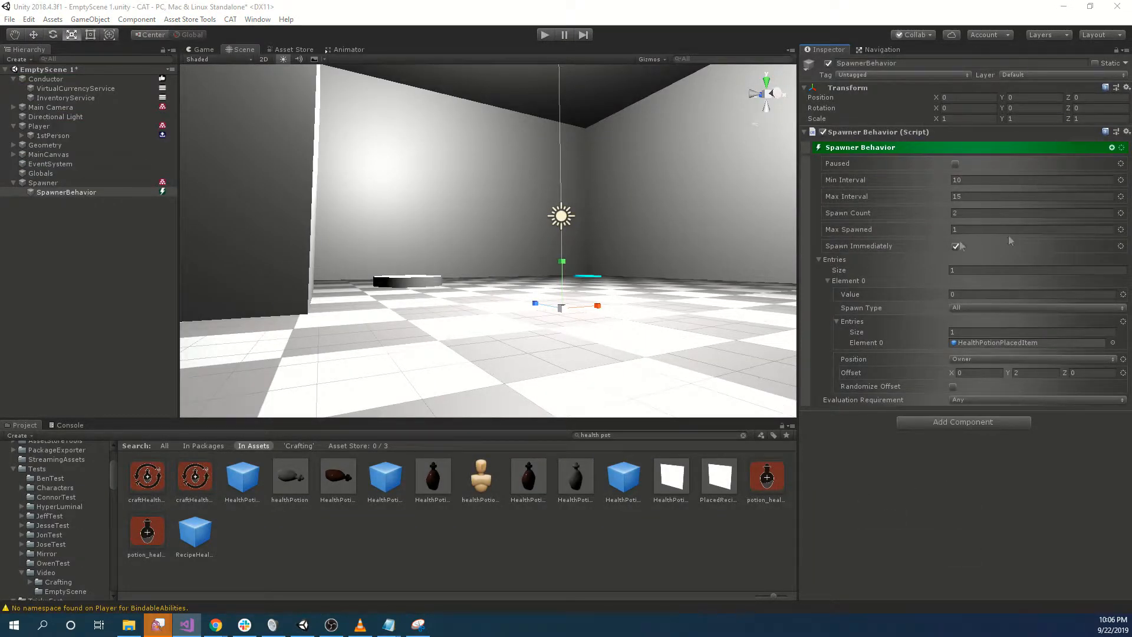
# Add a Proximity Trigger beneath the SpawnerBehavior, finding it by searching the triggers for "prox"
pyautogui.click(1114, 151)
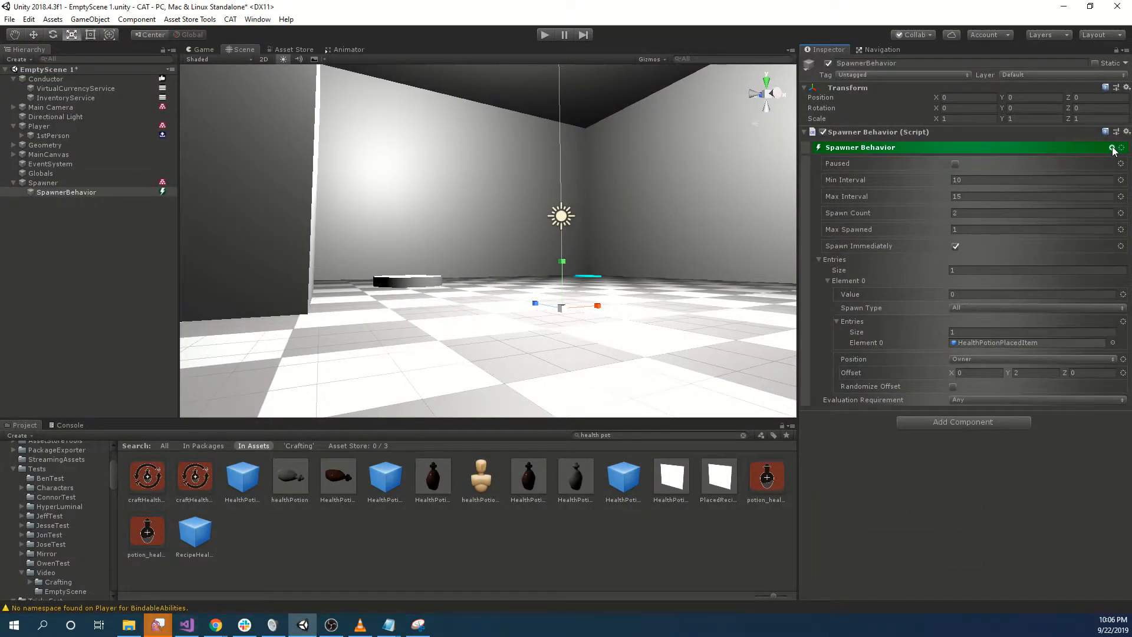
pyautogui.click(1113, 149)
pyautogui.click(1058, 158)
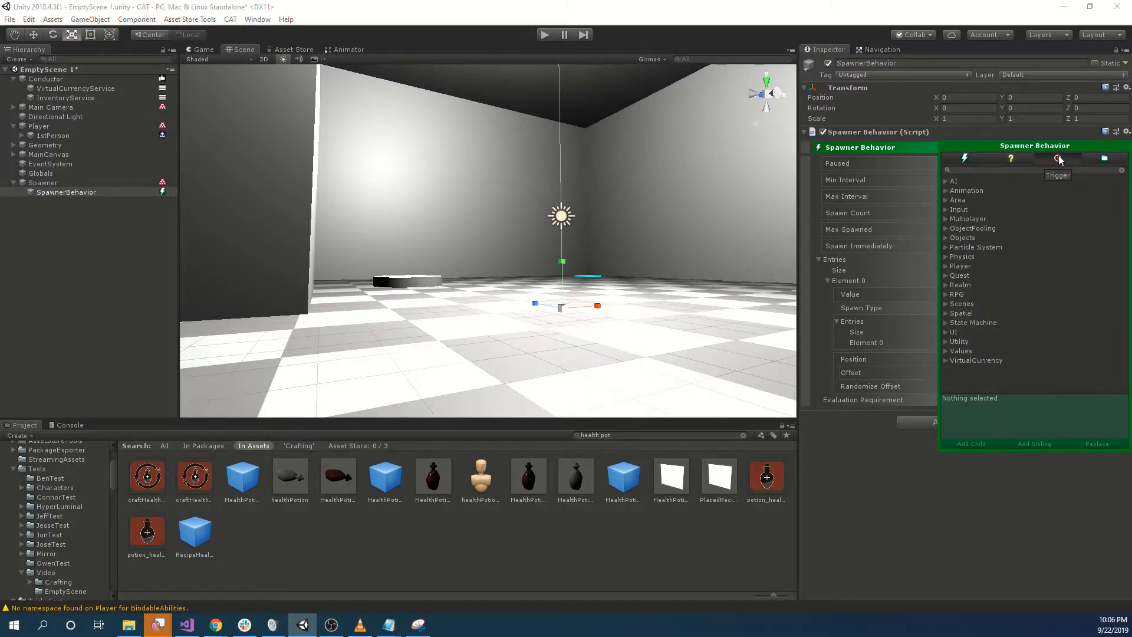
pyautogui.click(1015, 171)
pyautogui.write('prox')
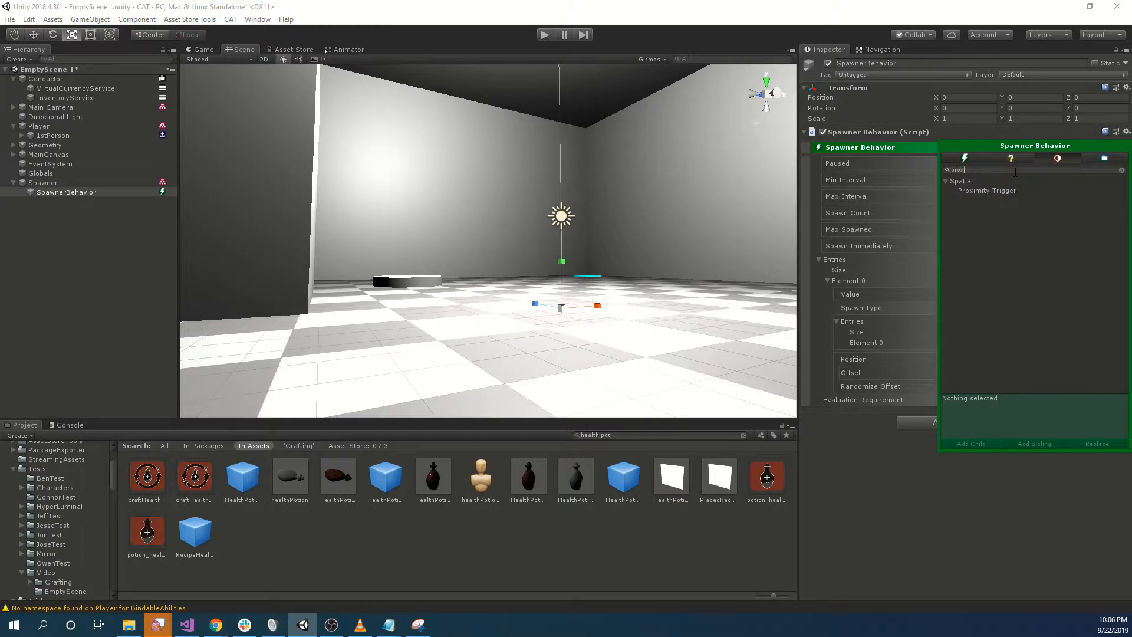
pyautogui.doubleClick(1005, 192)
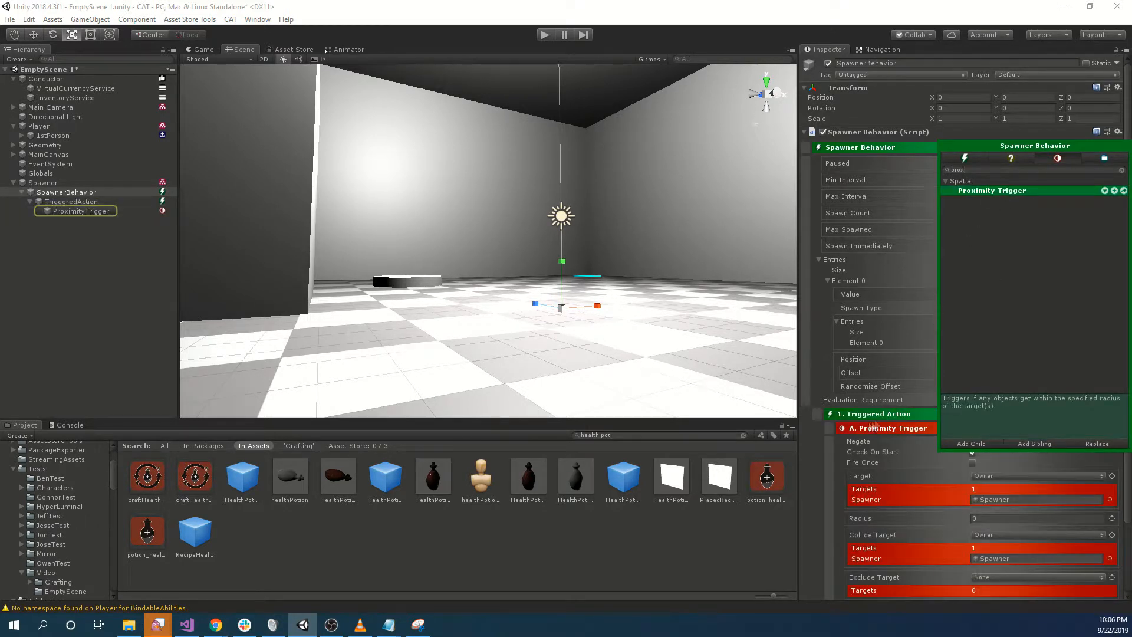
# Set the Proximity Trigger's Collide Target to Player
pyautogui.scroll(-3, 811, 459)
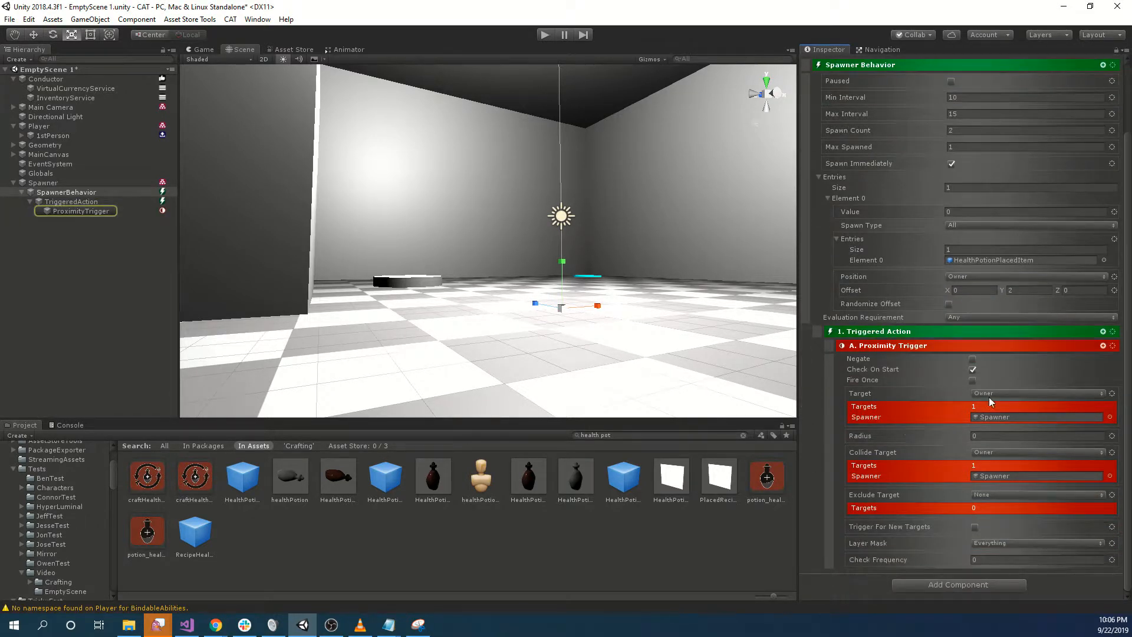
pyautogui.click(1008, 453)
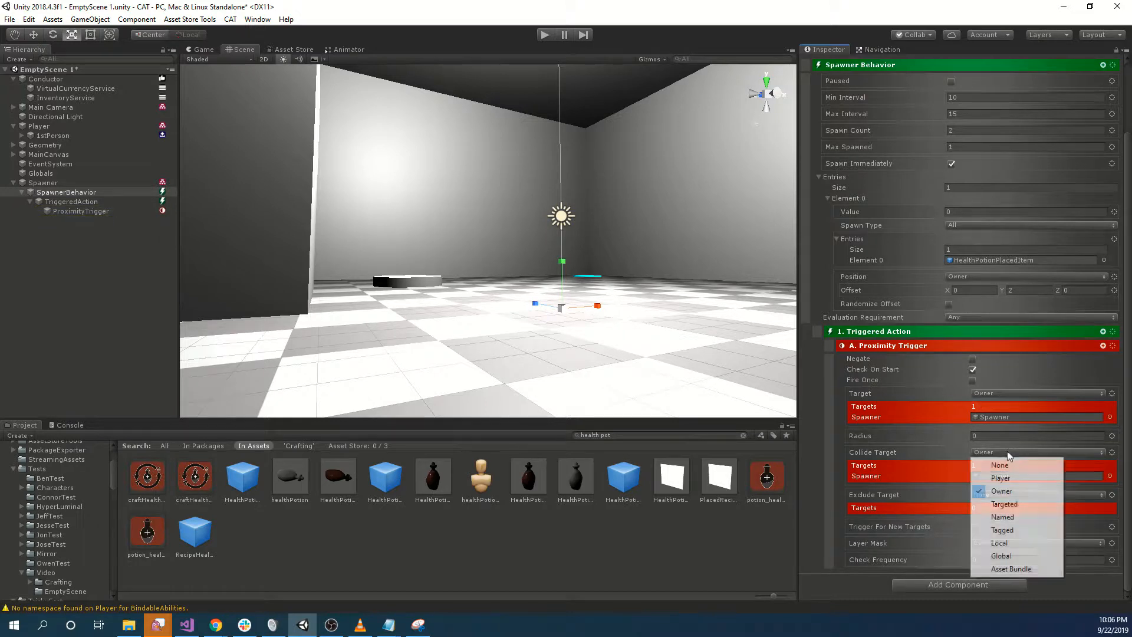
pyautogui.click(1009, 479)
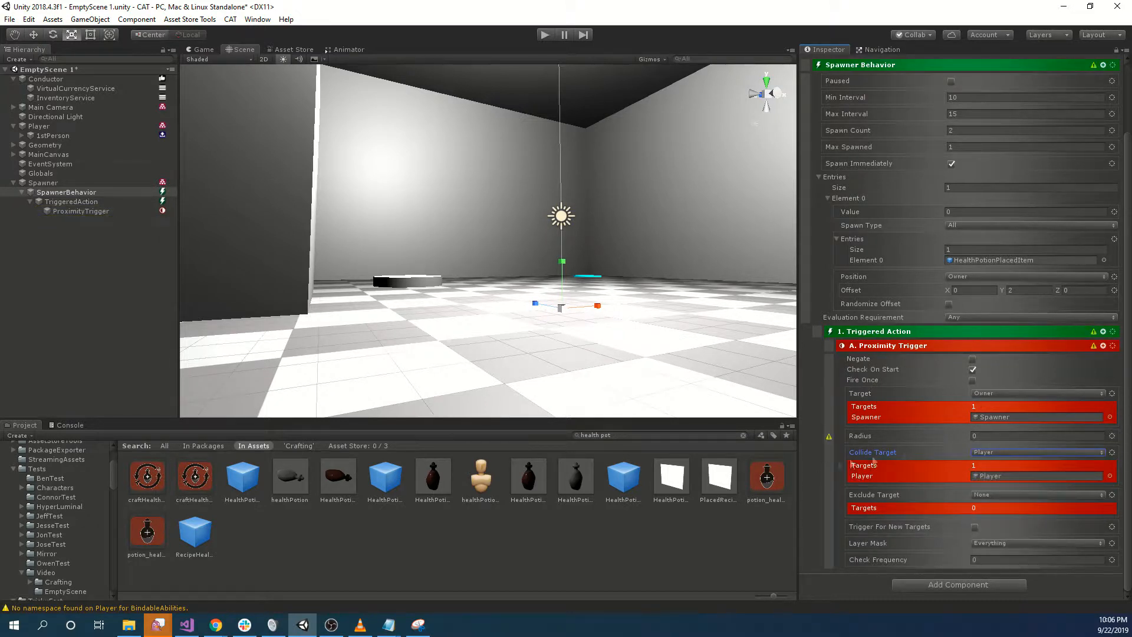
# Set the Proximity Trigger's Radius to 5 and Check Frequency to 0.2, and clear the project search
pyautogui.click(1001, 436)
pyautogui.write('3')
pyautogui.press('BackSpace')
pyautogui.write('4')
pyautogui.press('BackSpace')
pyautogui.write('5')
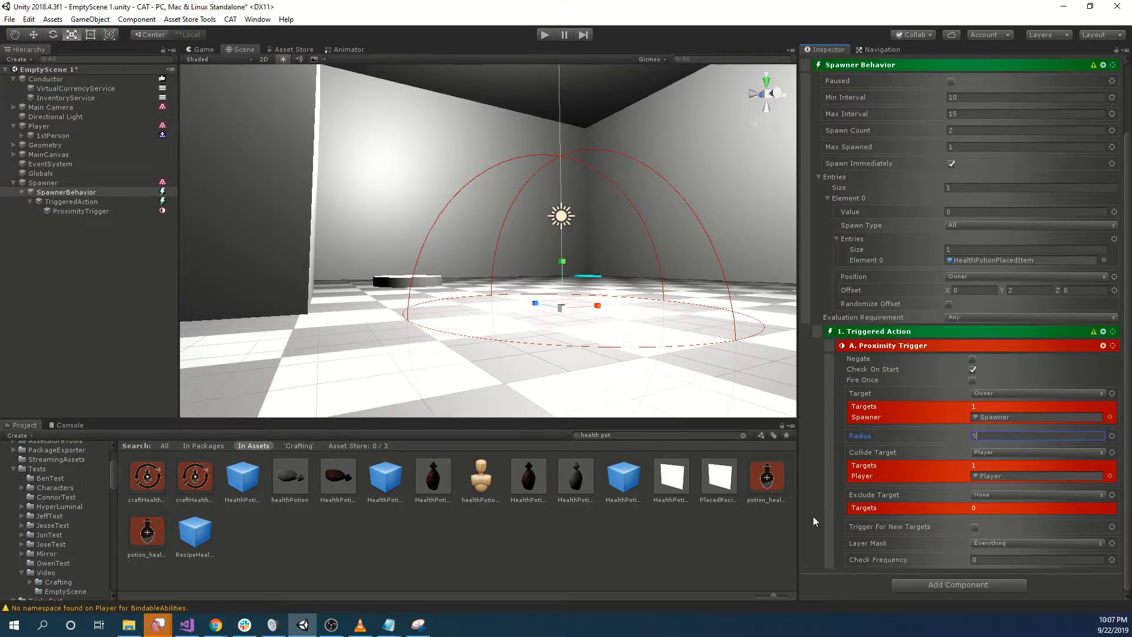
pyautogui.click(892, 557)
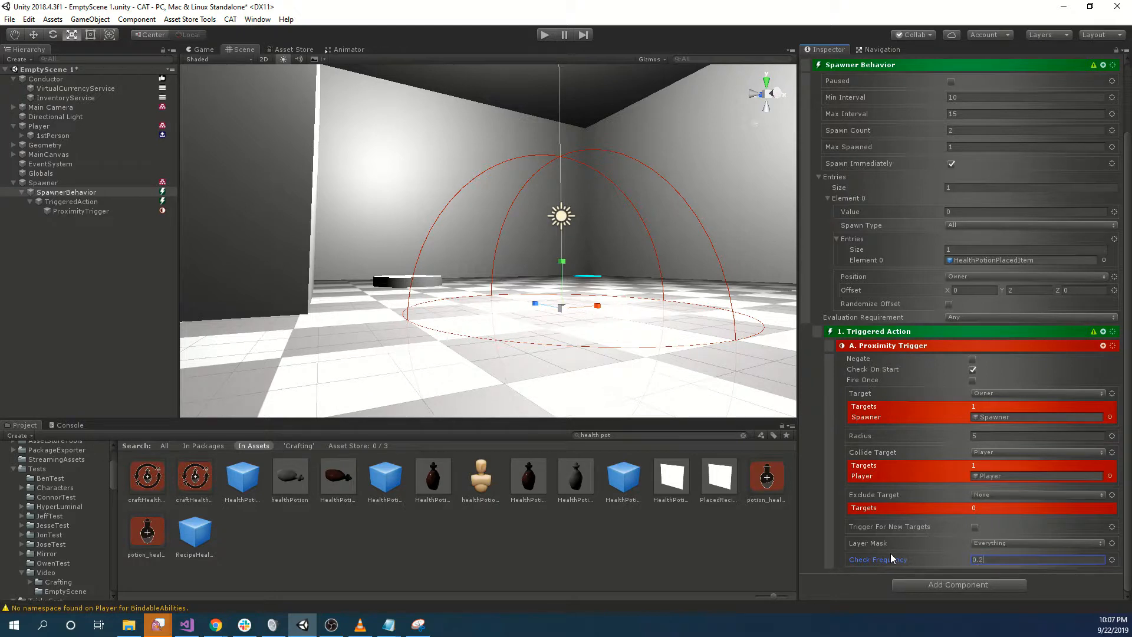
pyautogui.click(743, 435)
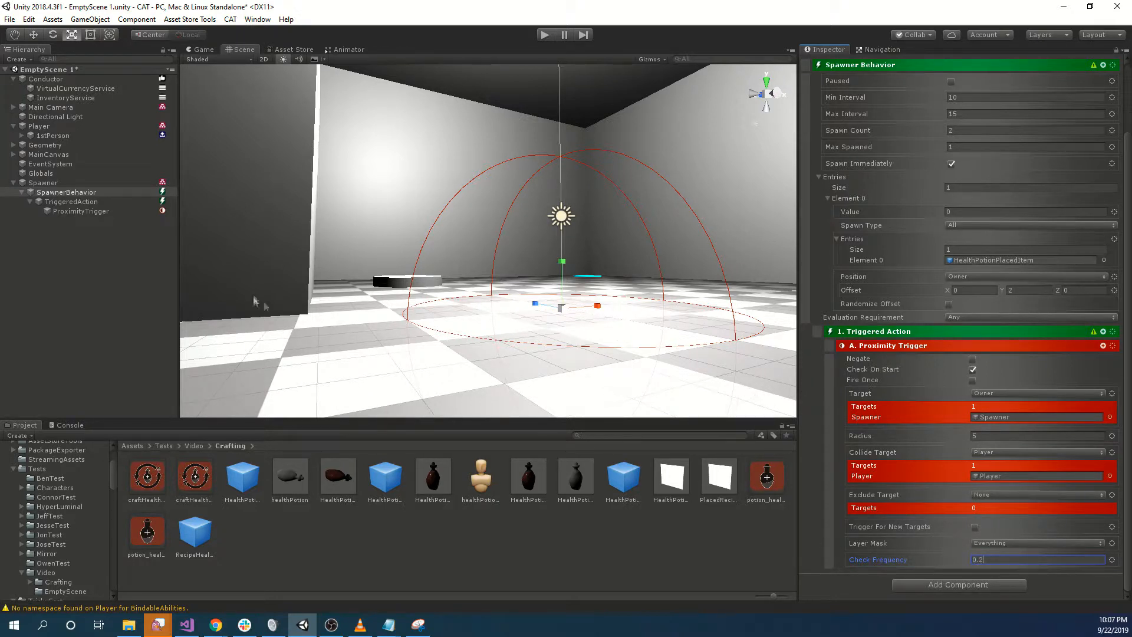
# Move the ProximityTrigger object directly under SpawnerBehavior and delete the leftover TriggeredAction object
pyautogui.click(109, 211)
pyautogui.click(89, 203)
pyautogui.moveTo(90, 213); pyautogui.dragTo(77, 197)
pyautogui.click(80, 210)
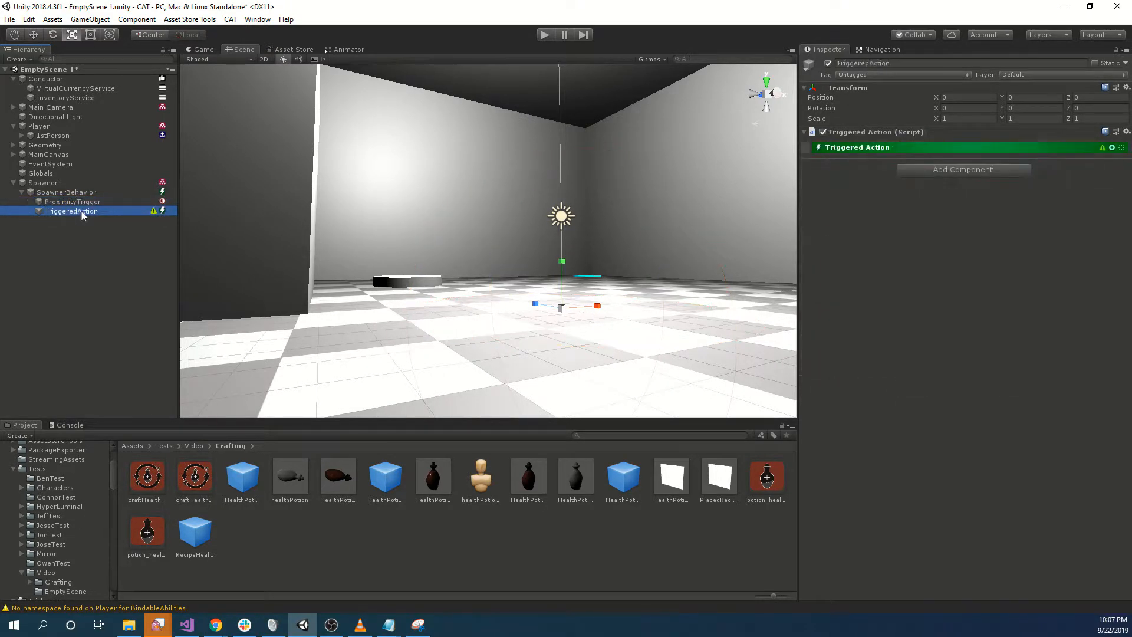
pyautogui.press('Delete')
pyautogui.click(84, 195)
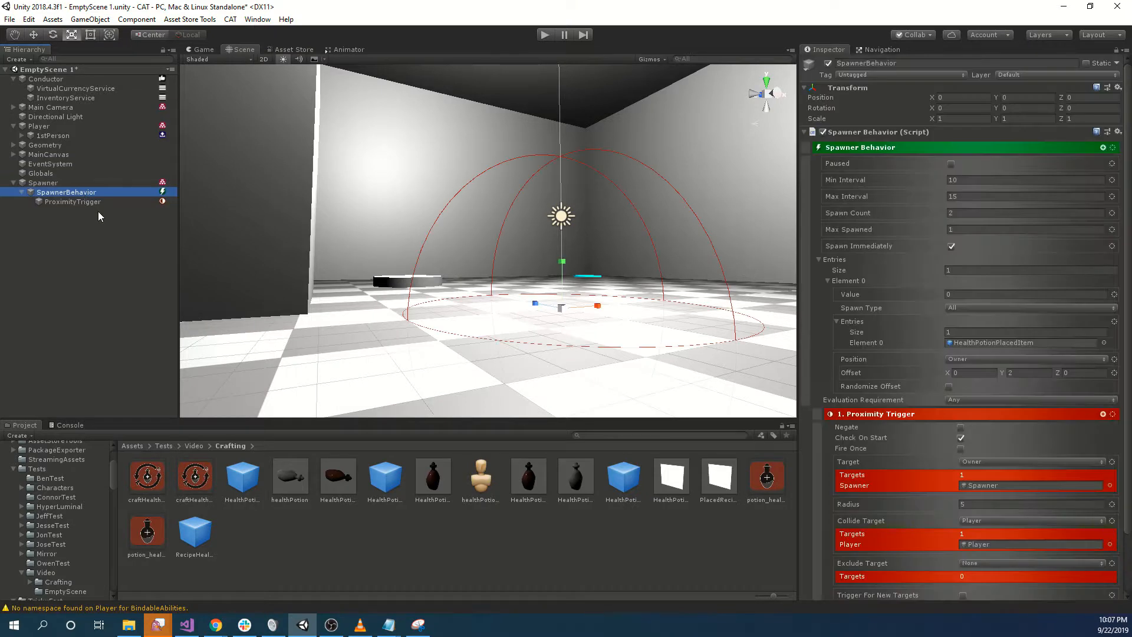
pyautogui.scroll(-3, 946, 466)
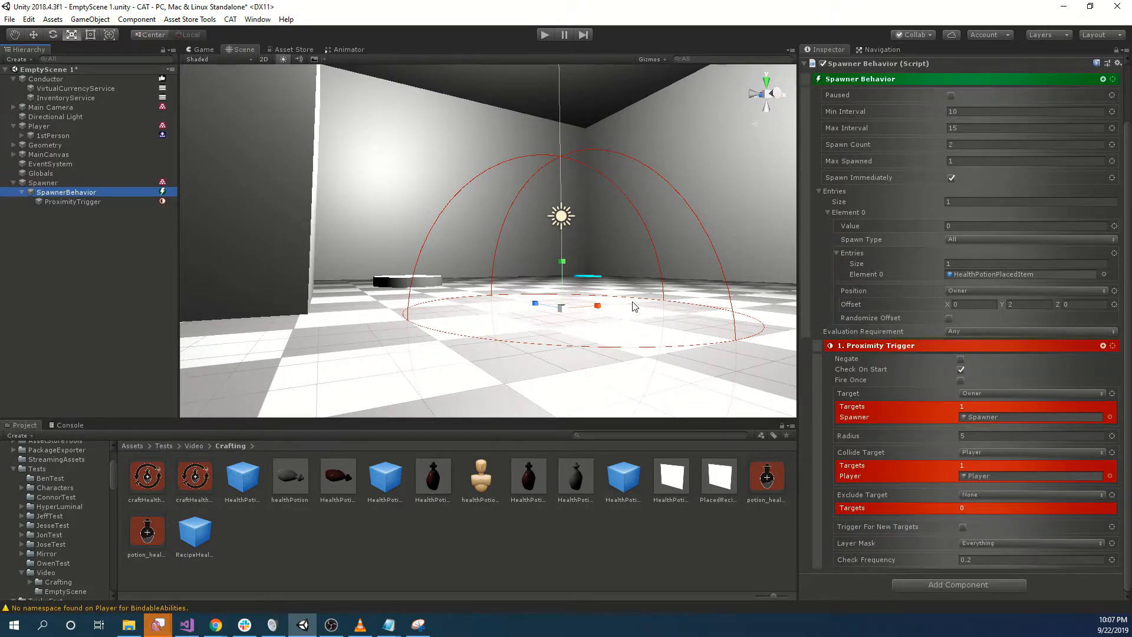
# Play the scene and walk the player into the spawner's trigger radius to test proximity-based potion spawning
pyautogui.click(545, 35)
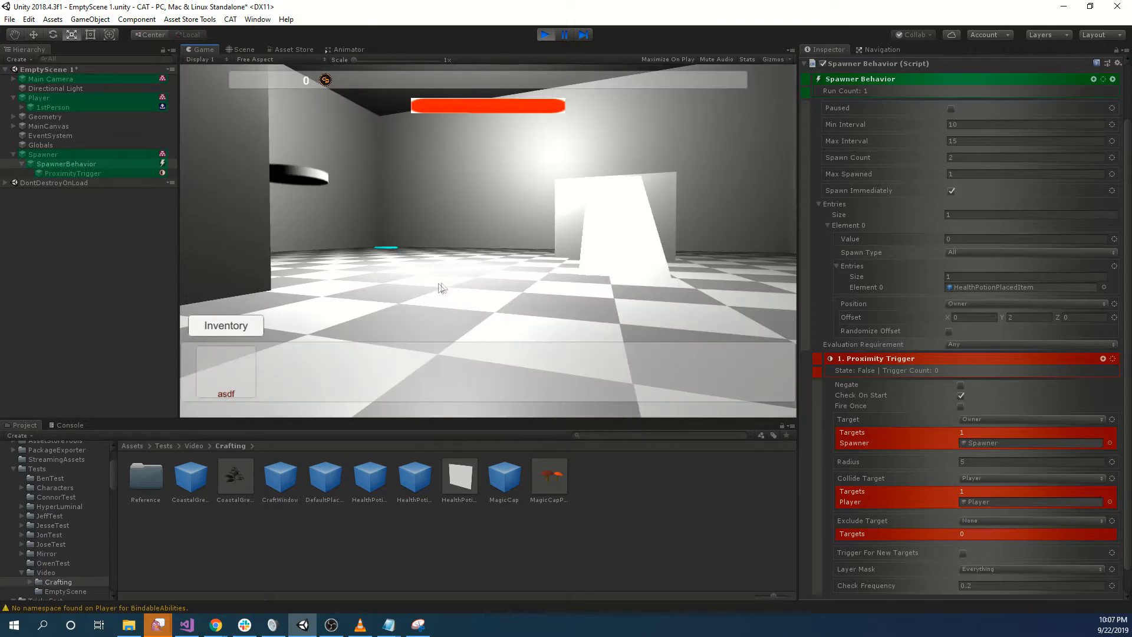
pyautogui.press('w')
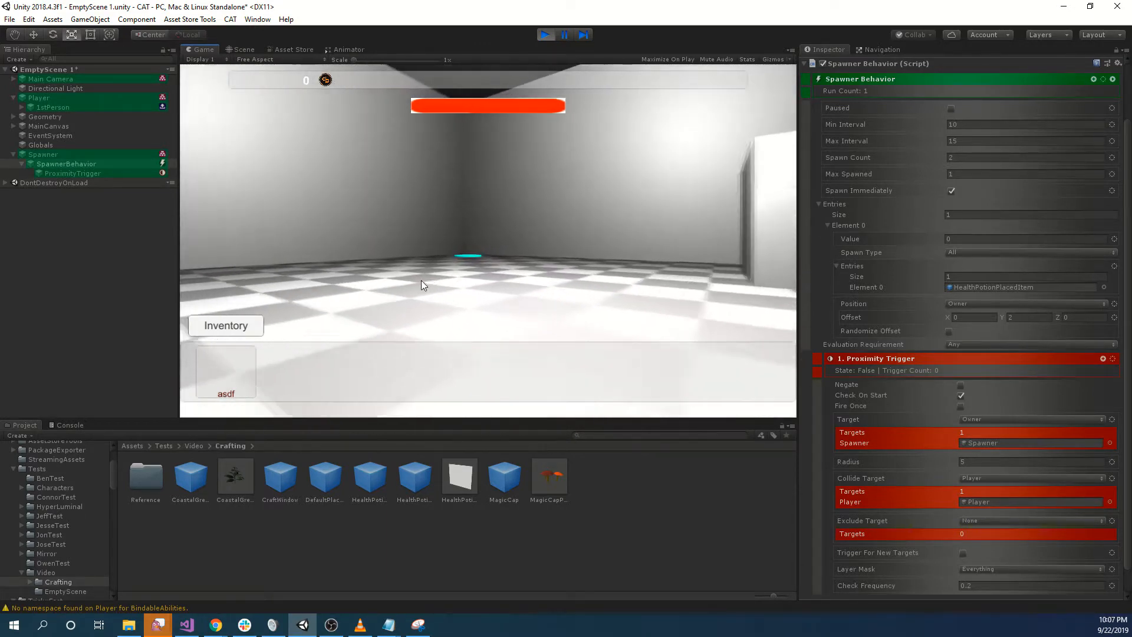
pyautogui.moveTo(632, 378); pyautogui.dragTo(588, 378, button='right')
pyautogui.moveTo(532, 235); pyautogui.dragTo(563, 242, button='right')
pyautogui.press('s')
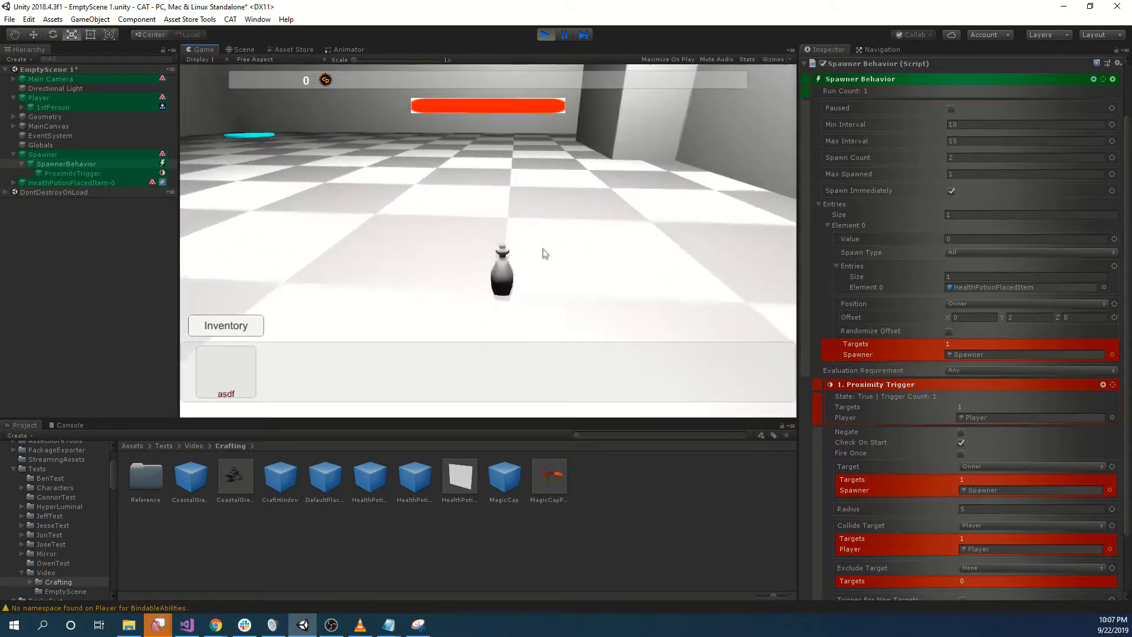
# Test respawning by moving the player out of and back into the trigger radius and collecting the potions, and stop the scene
pyautogui.click(494, 171)
pyautogui.moveTo(576, 240); pyautogui.dragTo(387, 161, button='right')
pyautogui.press('s')
pyautogui.press('s')
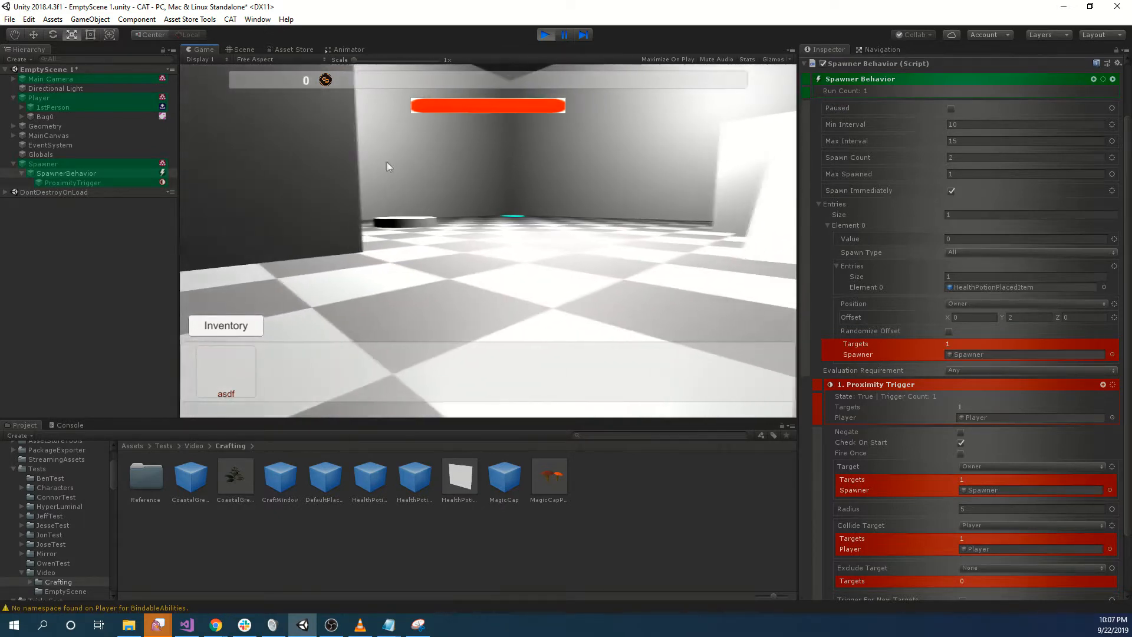
pyautogui.moveTo(613, 250); pyautogui.dragTo(656, 217, button='right')
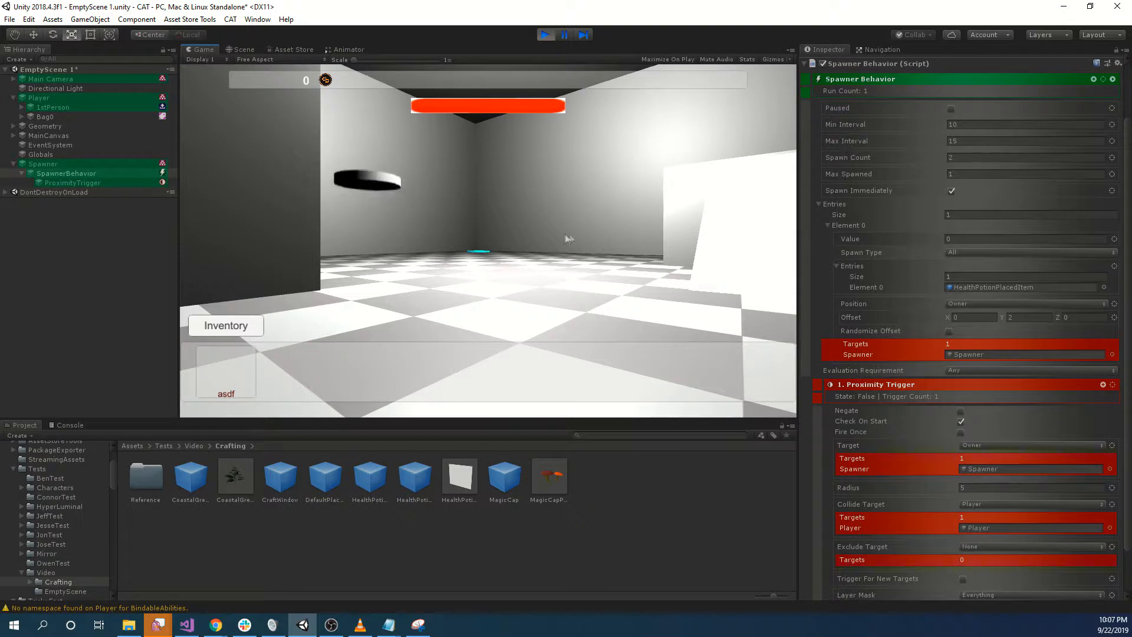
pyautogui.moveTo(525, 194); pyautogui.dragTo(613, 207, button='right')
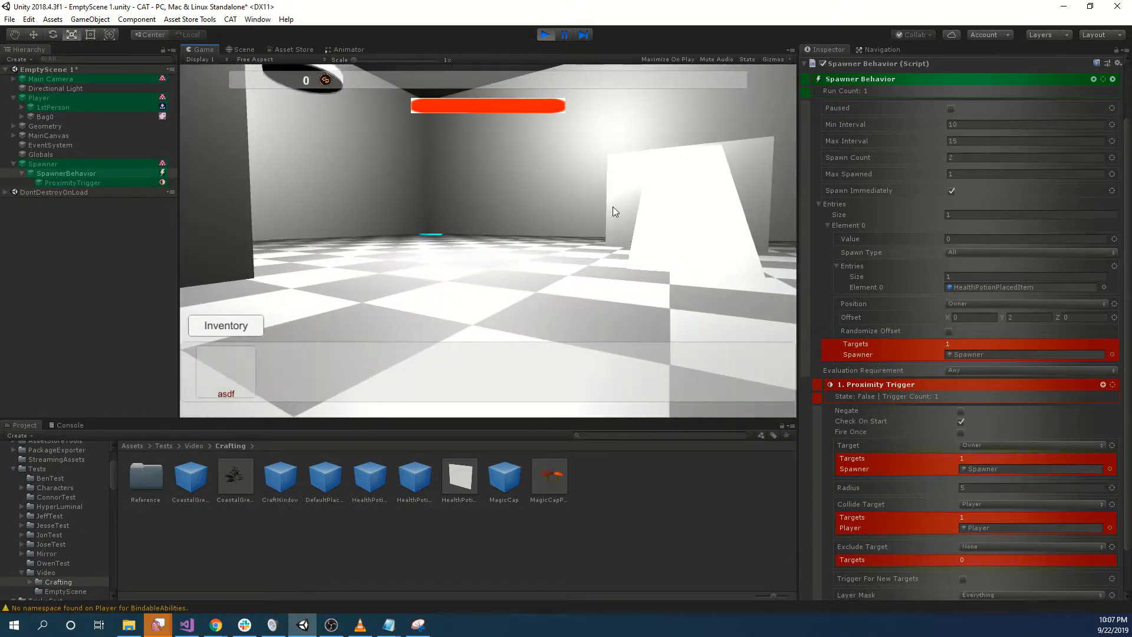
pyautogui.moveTo(662, 238)
pyautogui.mouseDown(button='right')
pyautogui.moveTo(613, 216)
pyautogui.moveTo(622, 203)
pyautogui.moveTo(568, 239)
pyautogui.moveTo(481, 267)
pyautogui.moveTo(506, 252)
pyautogui.moveTo(572, 274)
pyautogui.moveTo(636, 356)
pyautogui.moveTo(548, 351)
pyautogui.mouseUp(button='right')
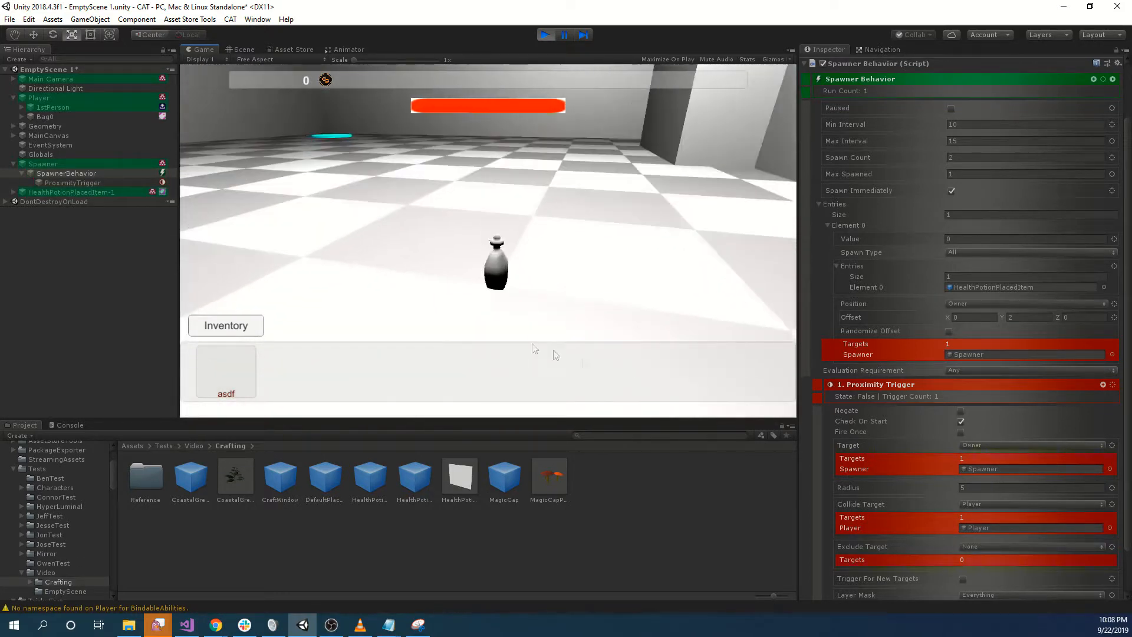
pyautogui.click(500, 264)
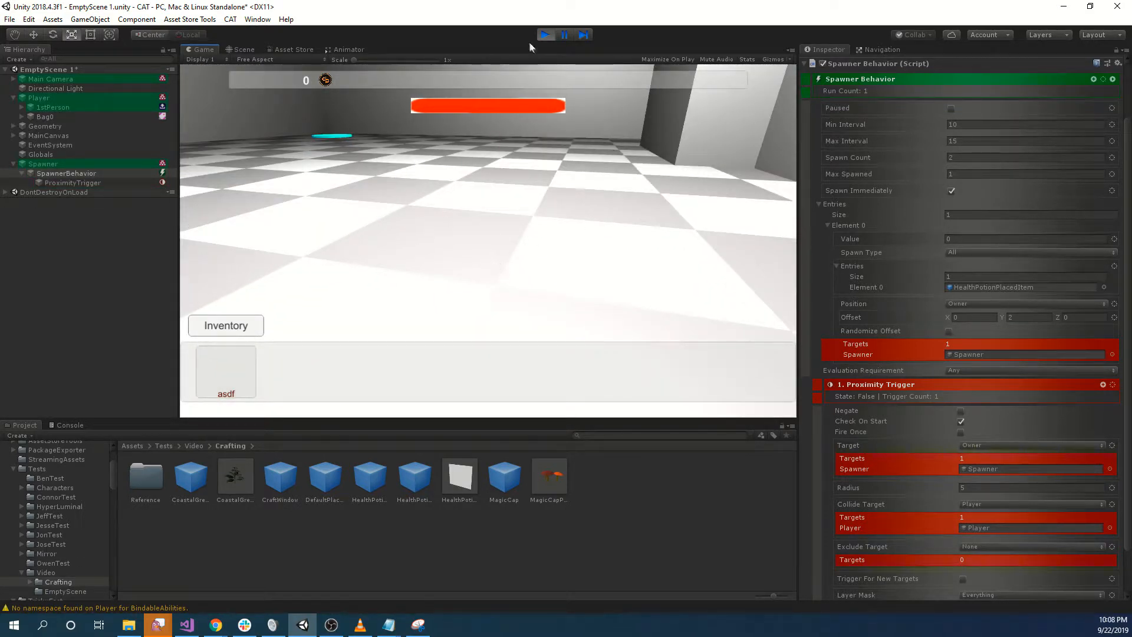
pyautogui.click(545, 33)
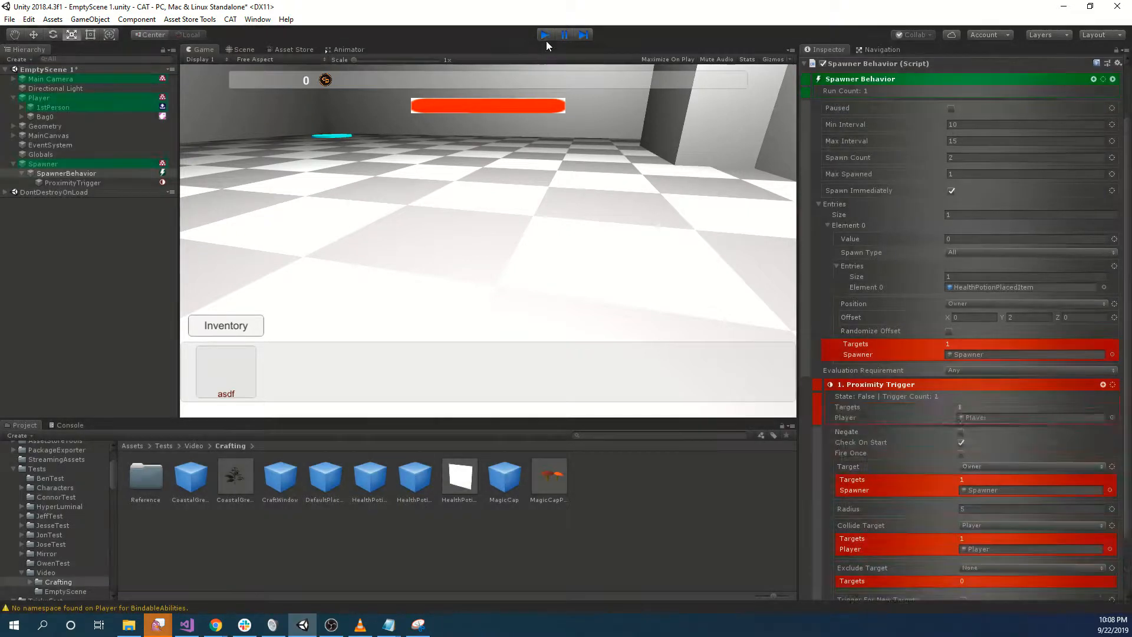
# Delete the SpawnerBehavior object and its ProximityTrigger child from the Spawner
pyautogui.click(108, 272)
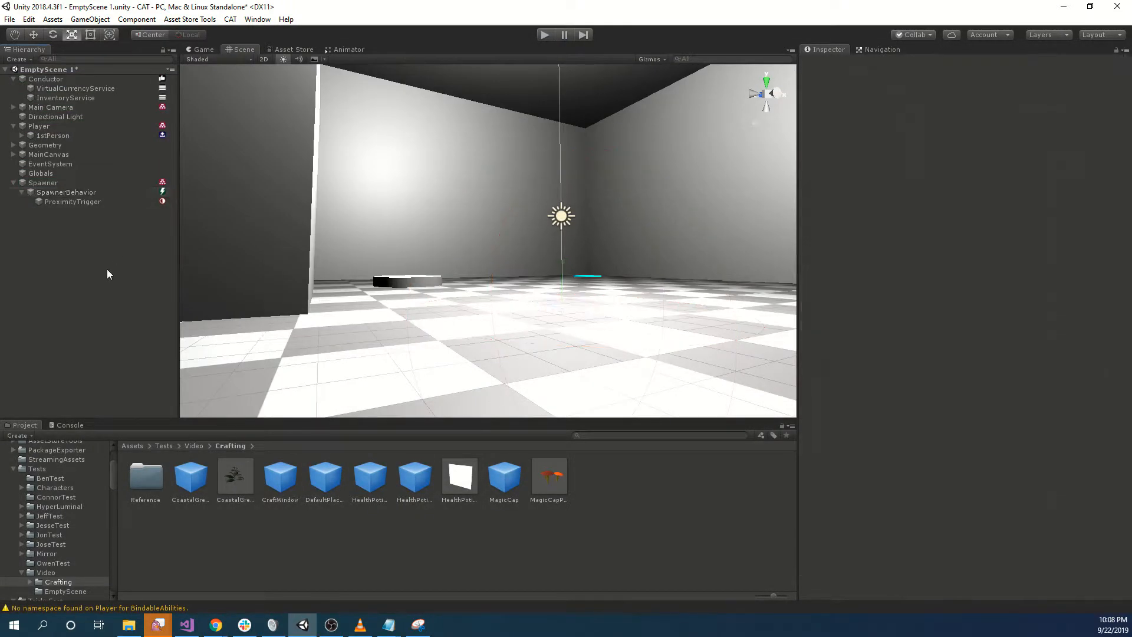
pyautogui.rightClick(72, 241)
pyautogui.click(48, 192)
pyautogui.click(56, 192)
pyautogui.press('Delete')
# Add a Spawn Camp Behavior as a child of the Spawner state machine
pyautogui.click(54, 185)
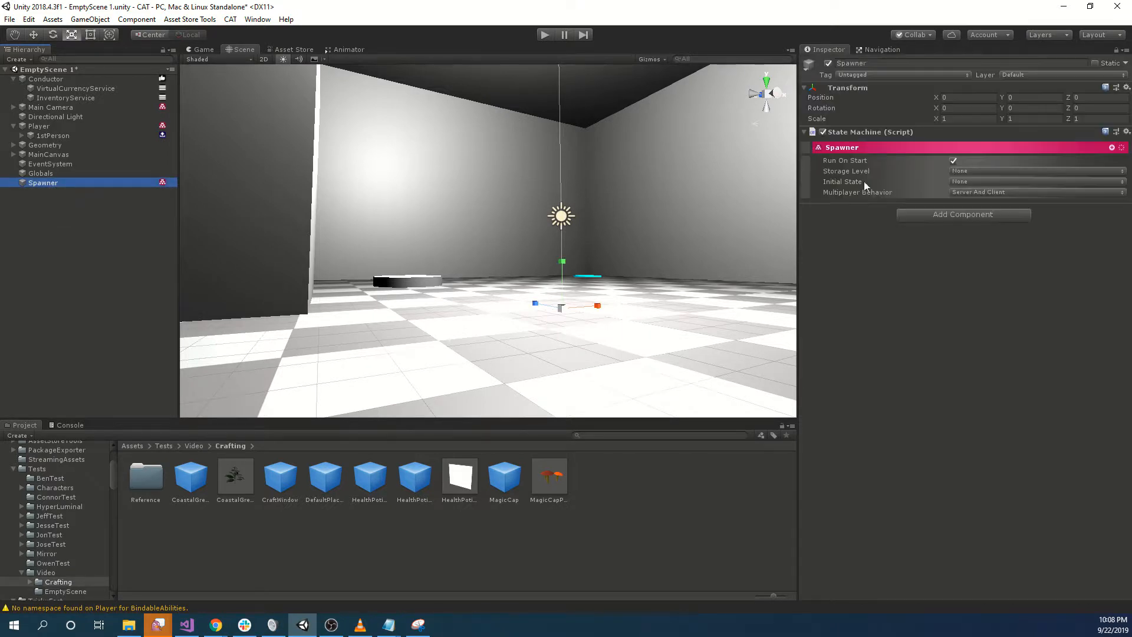
pyautogui.click(1112, 148)
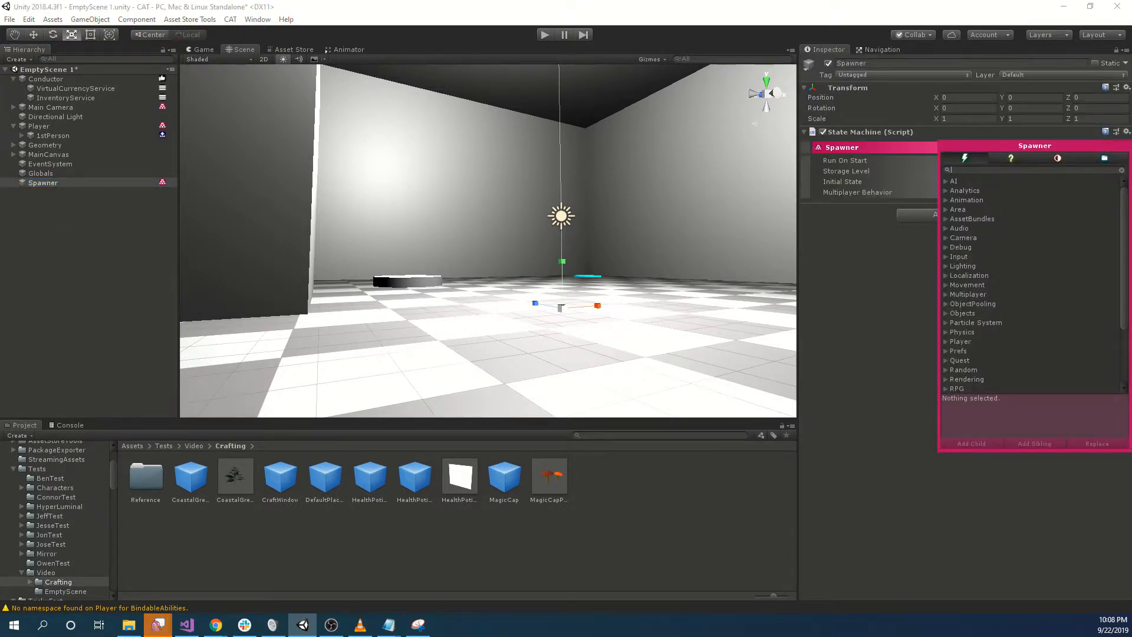
pyautogui.write('spawn cam')
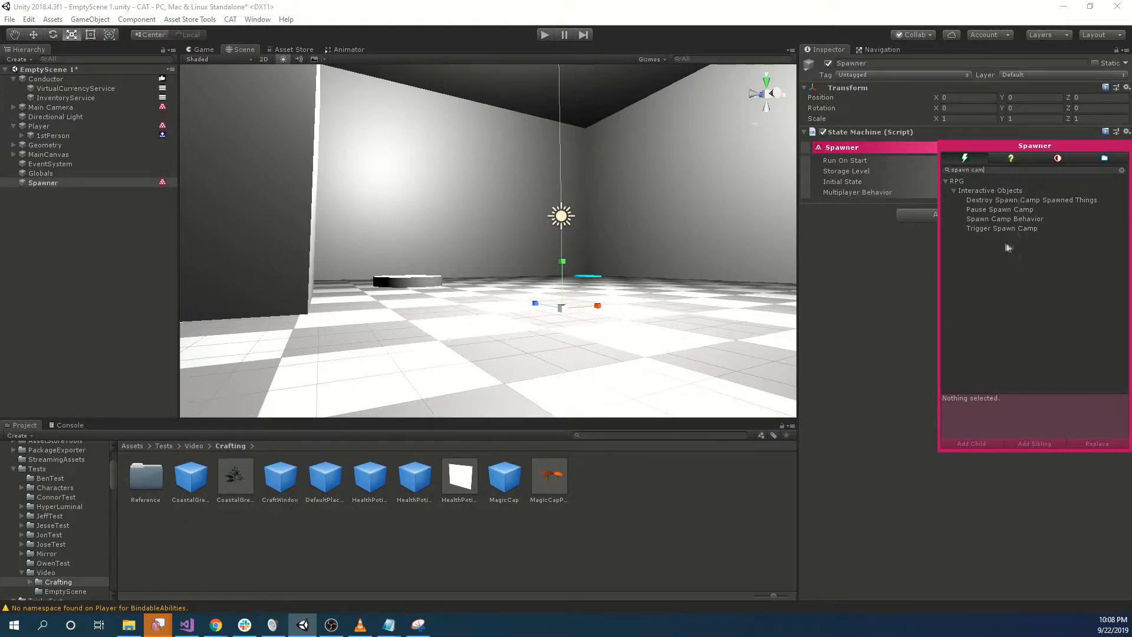
pyautogui.click(1041, 220)
pyautogui.click(853, 469)
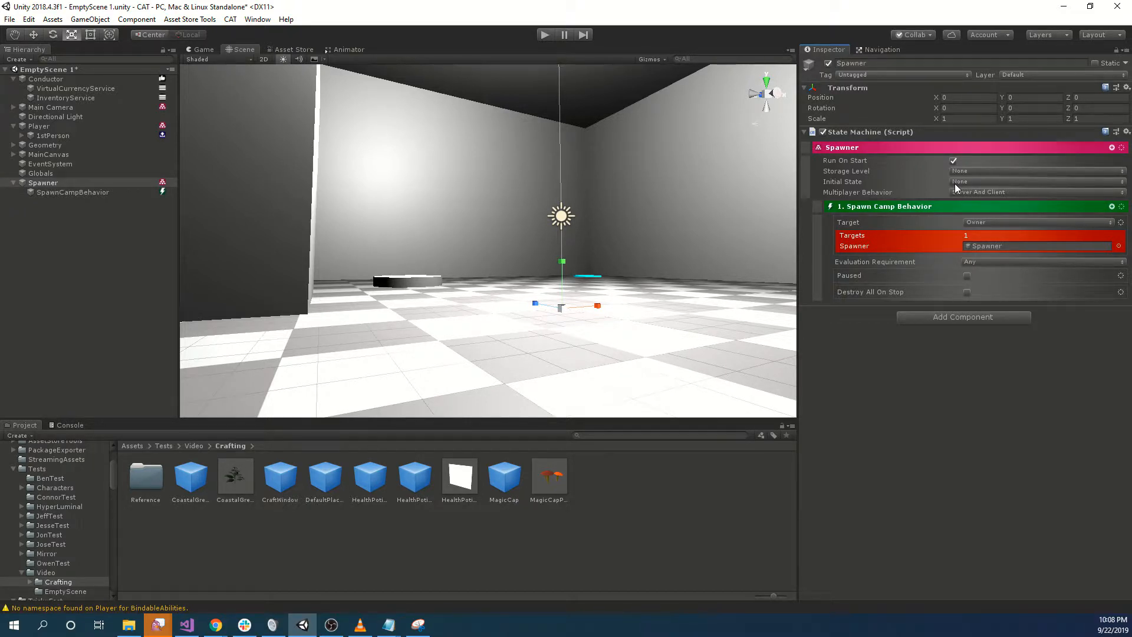
# Add a Spawner Behavior as a child of SpawnCampBehavior
pyautogui.click(93, 194)
pyautogui.hotkey('alt', 'Tab')
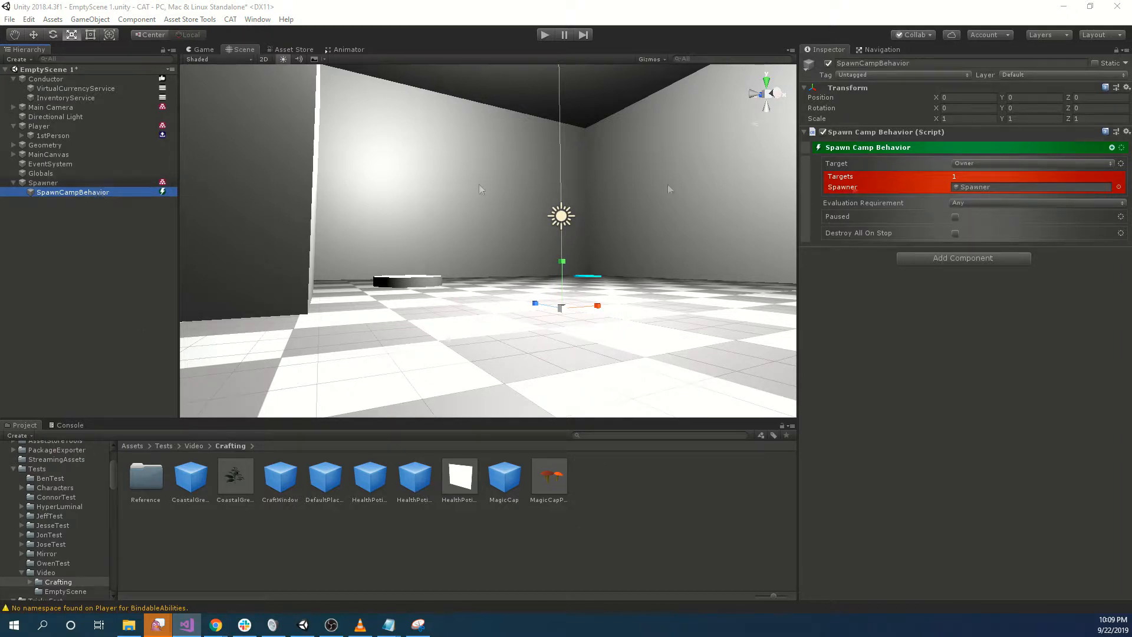
pyautogui.click(1112, 148)
pyautogui.write('spa')
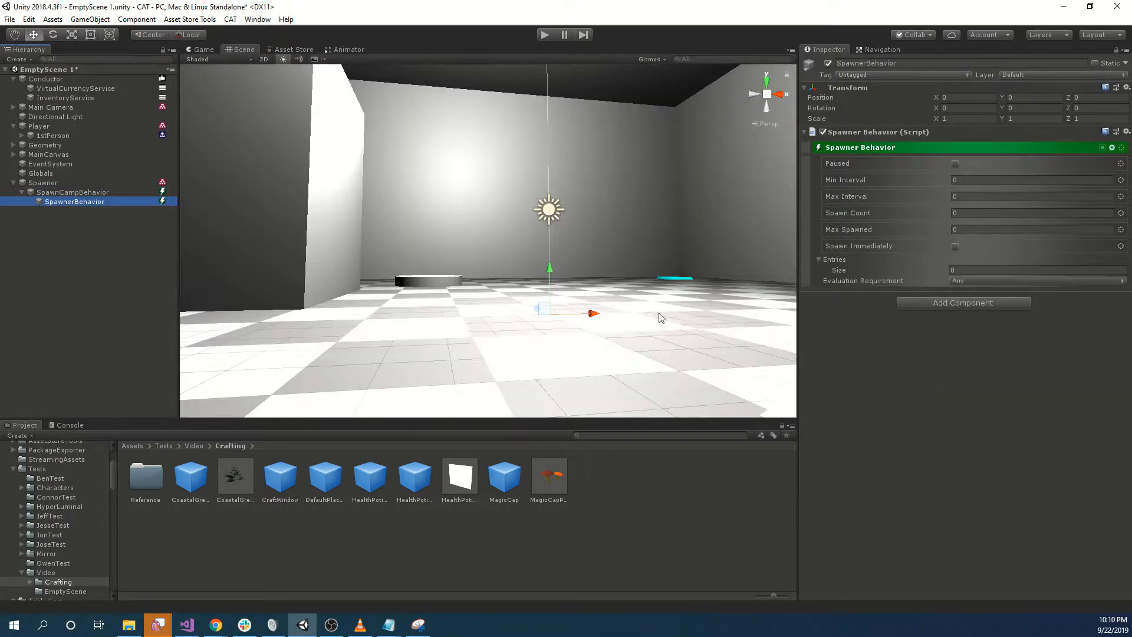
# Duplicate the SpawnerBehavior object and move the copy about 4.41 units along the X axis
pyautogui.moveTo(659, 318); pyautogui.dragTo(702, 322, button='right')
pyautogui.press('w')
pyautogui.click(84, 202)
pyautogui.hotkey('ctrl', 'd')
pyautogui.moveTo(670, 384); pyautogui.dragTo(569, 349, button='right')
pyautogui.moveTo(579, 319); pyautogui.dragTo(813, 319)
pyautogui.moveTo(660, 362); pyautogui.dragTo(688, 377, button='right')
# On the original SpawnerBehavior, set Max Spawned to 1 and create one spawn entry with a nested Entries size of 1
pyautogui.click(79, 202)
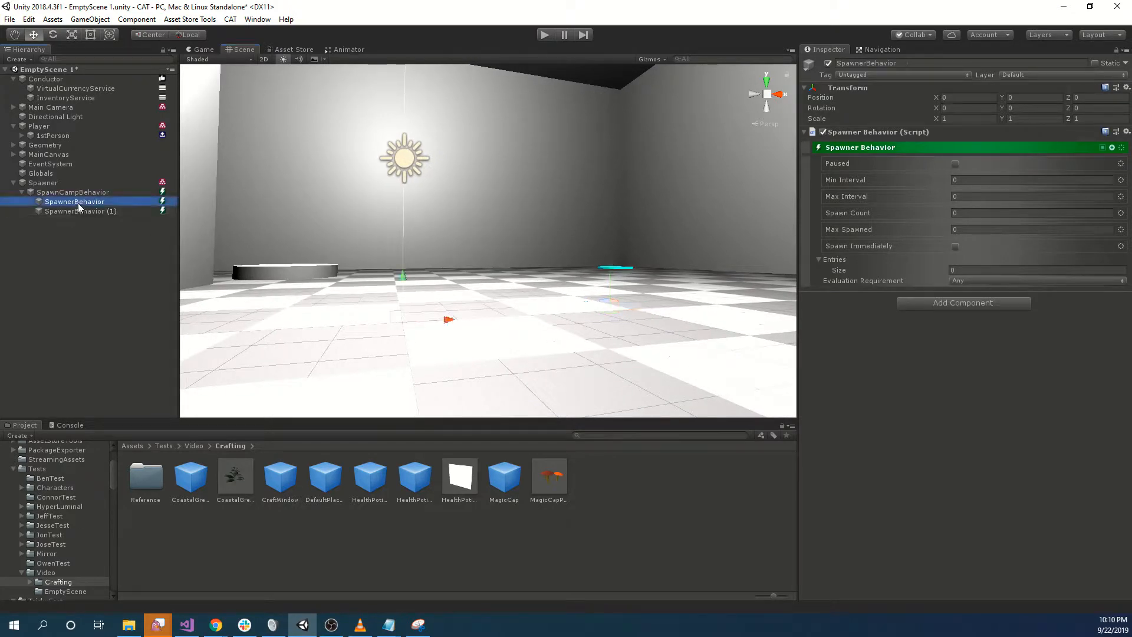
pyautogui.click(80, 211)
pyautogui.click(81, 202)
pyautogui.click(955, 213)
pyautogui.press('Tab')
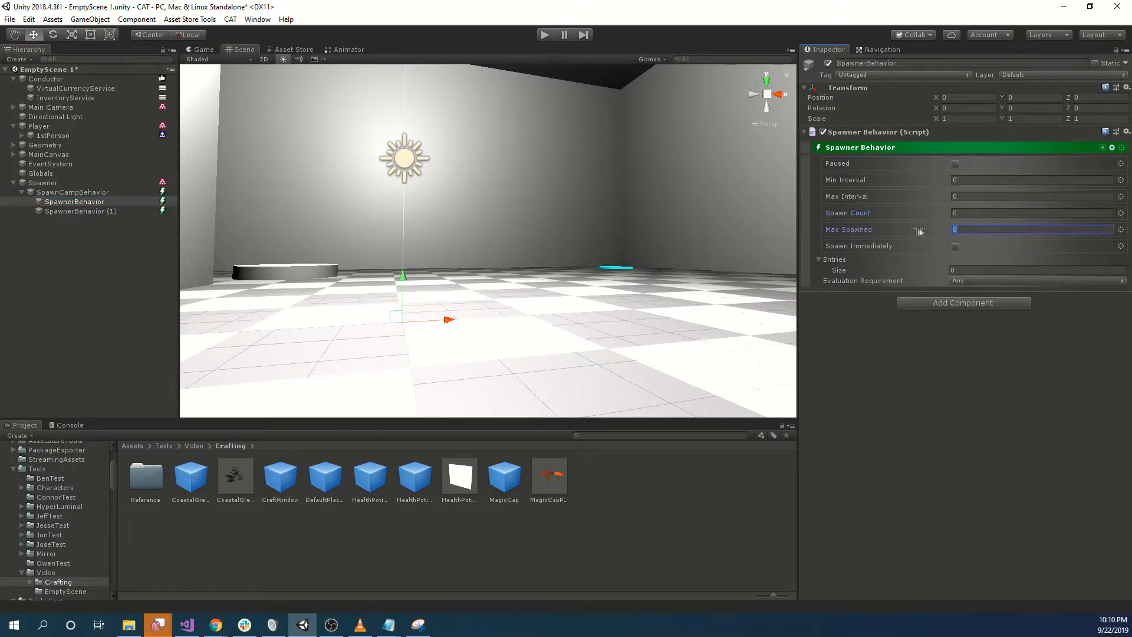
pyautogui.press('Tab')
pyautogui.press('Return')
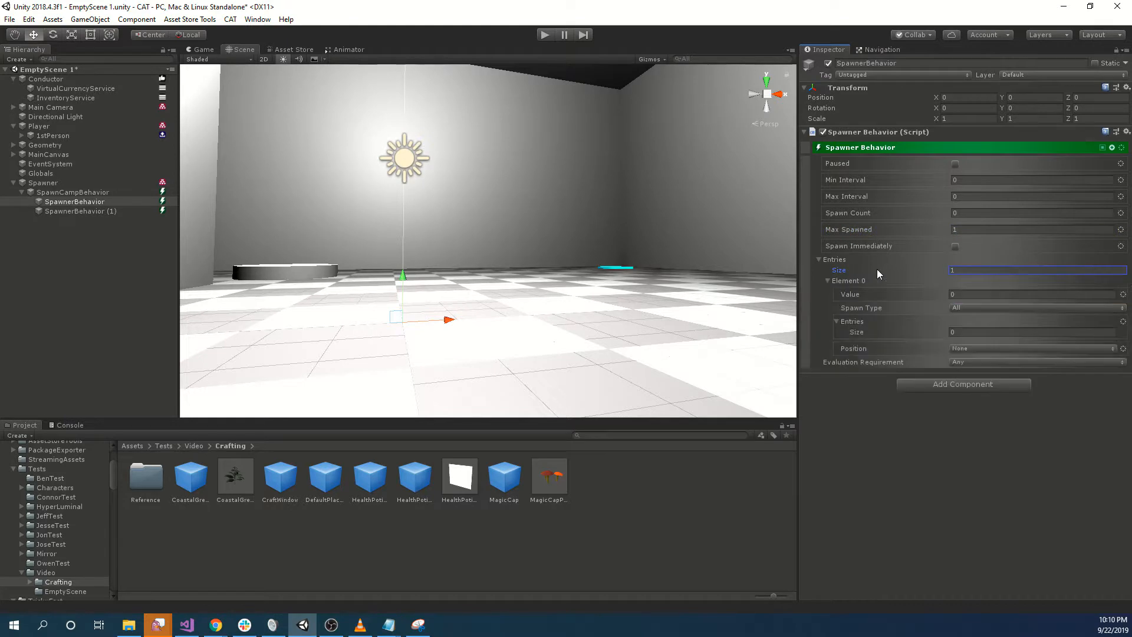
pyautogui.click(978, 334)
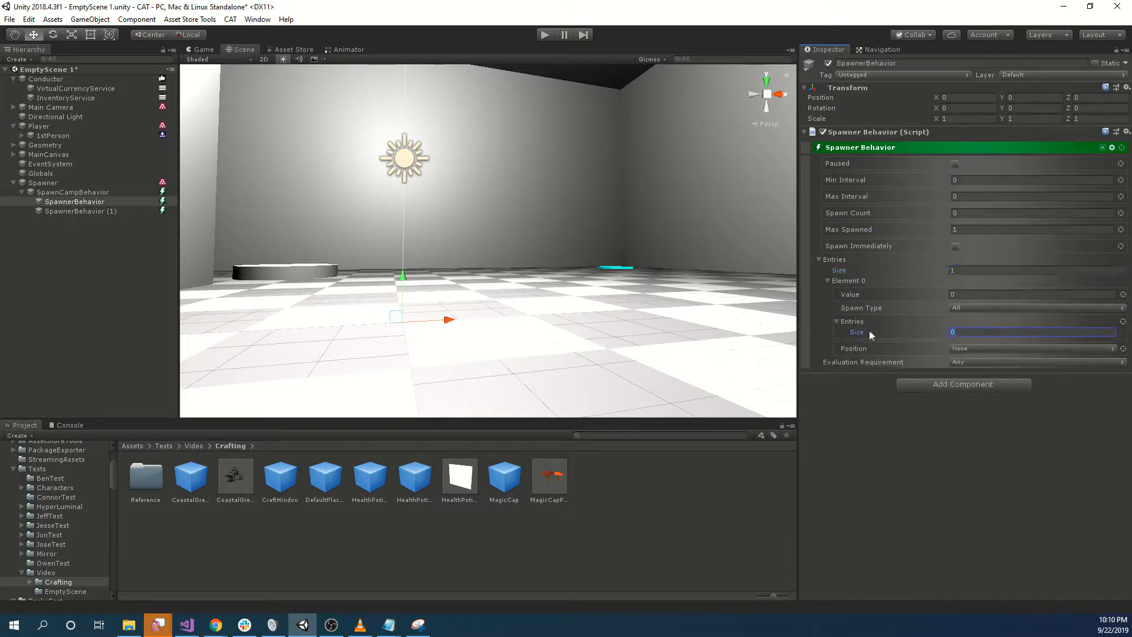
pyautogui.write('1')
pyautogui.press('Return')
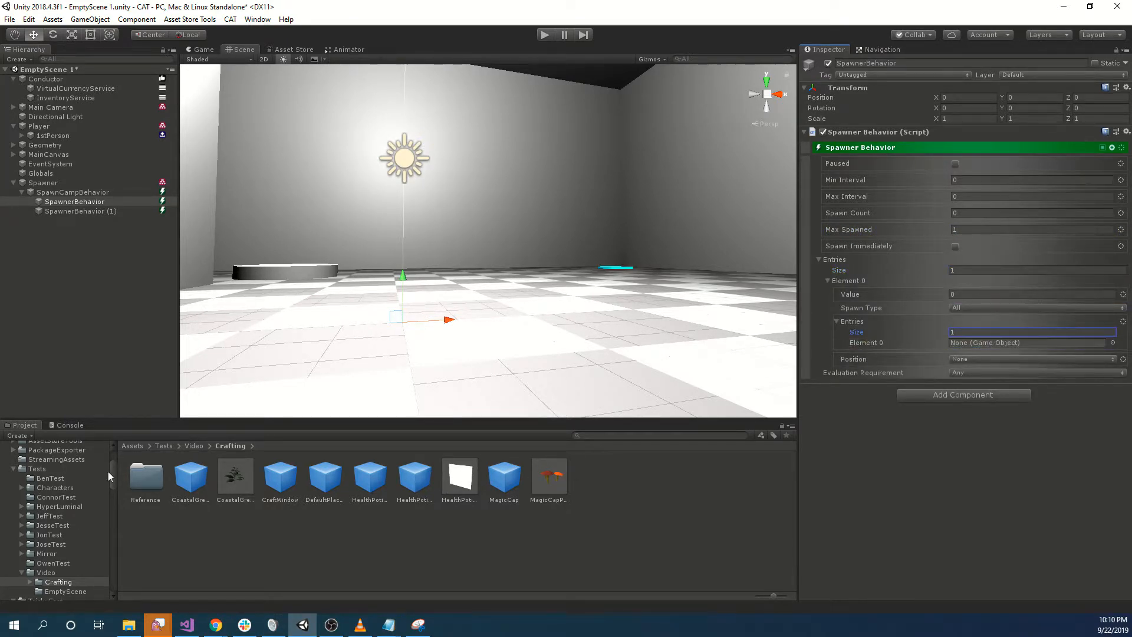
# Search the project assets for "orc" and select the Orc prefab from CompleteGame/Prefabs/NPC
pyautogui.click(51, 573)
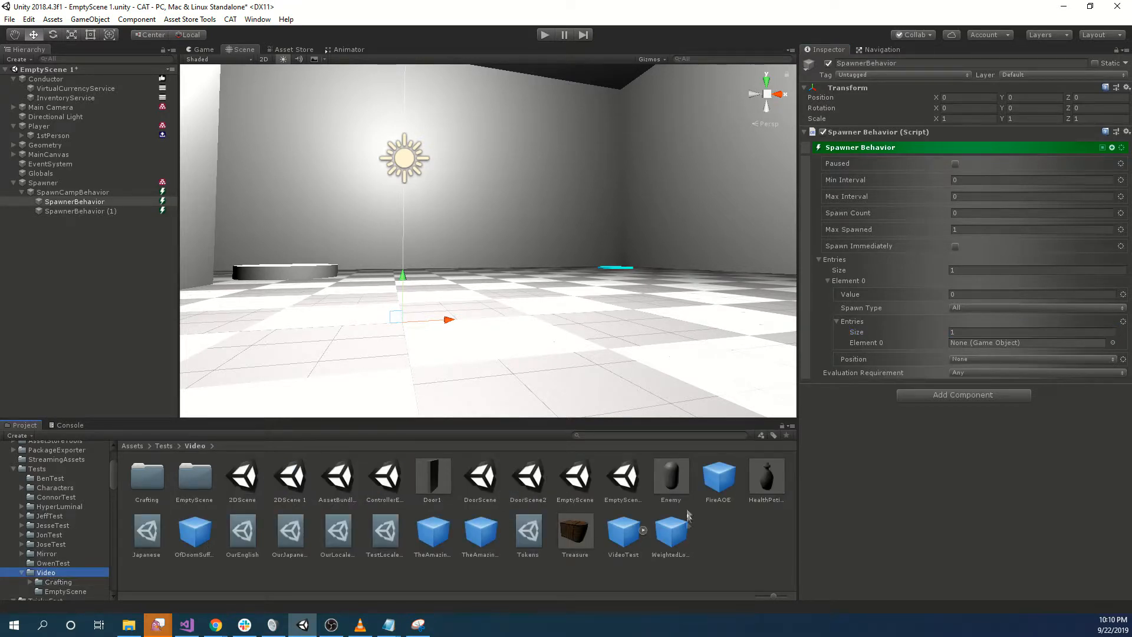
pyautogui.moveTo(673, 489); pyautogui.dragTo(961, 370)
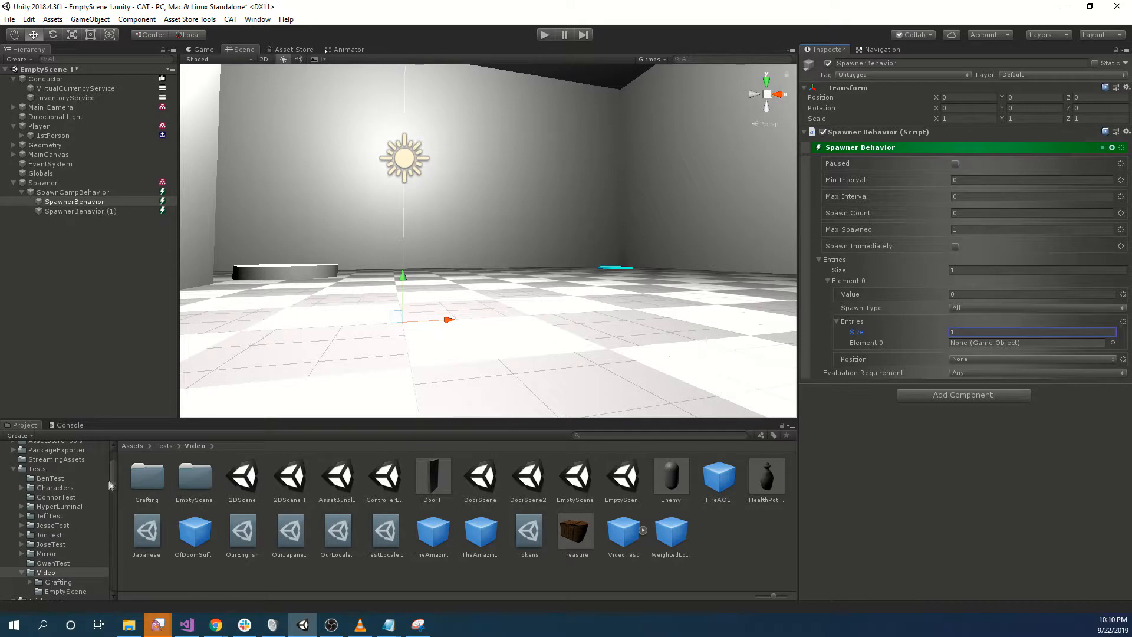
pyautogui.click(615, 437)
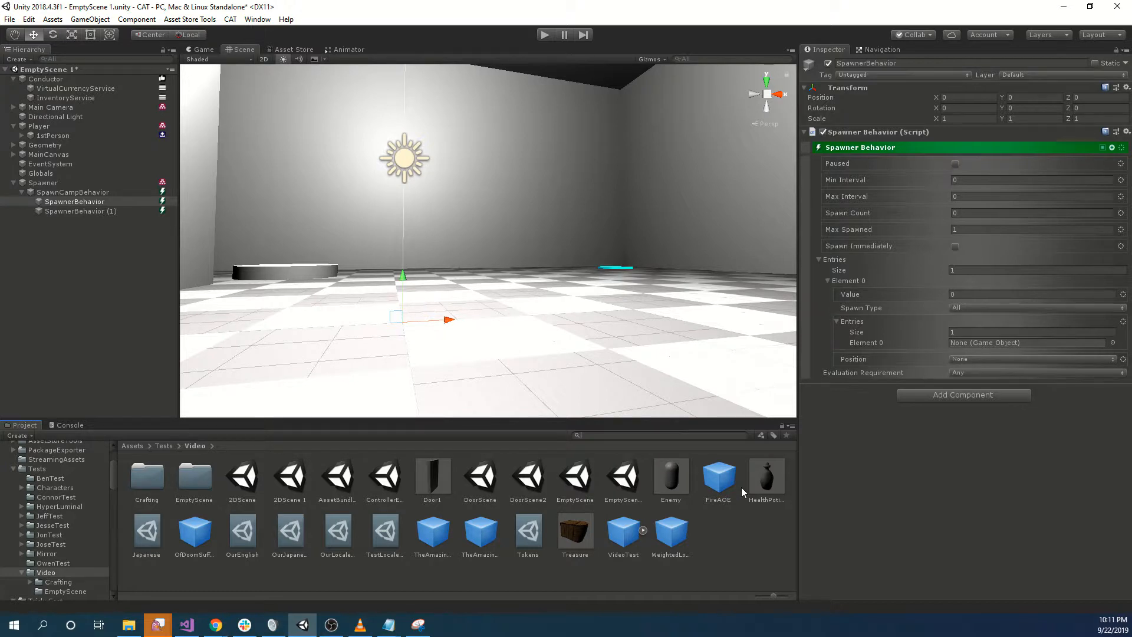
pyautogui.write('orc')
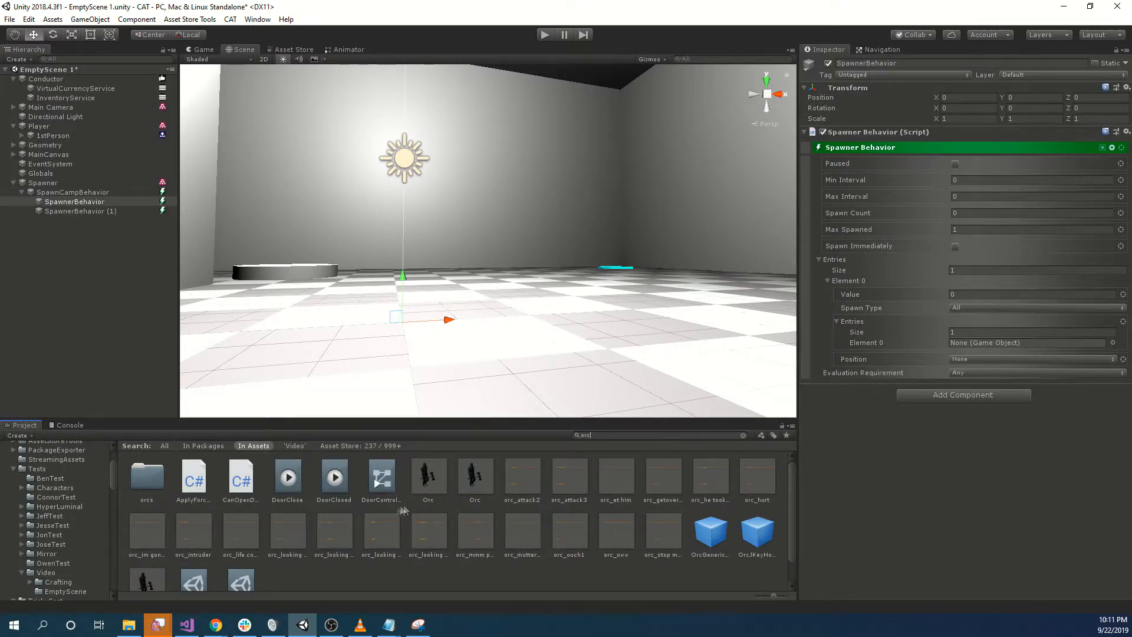
pyautogui.scroll(-1, 379, 521)
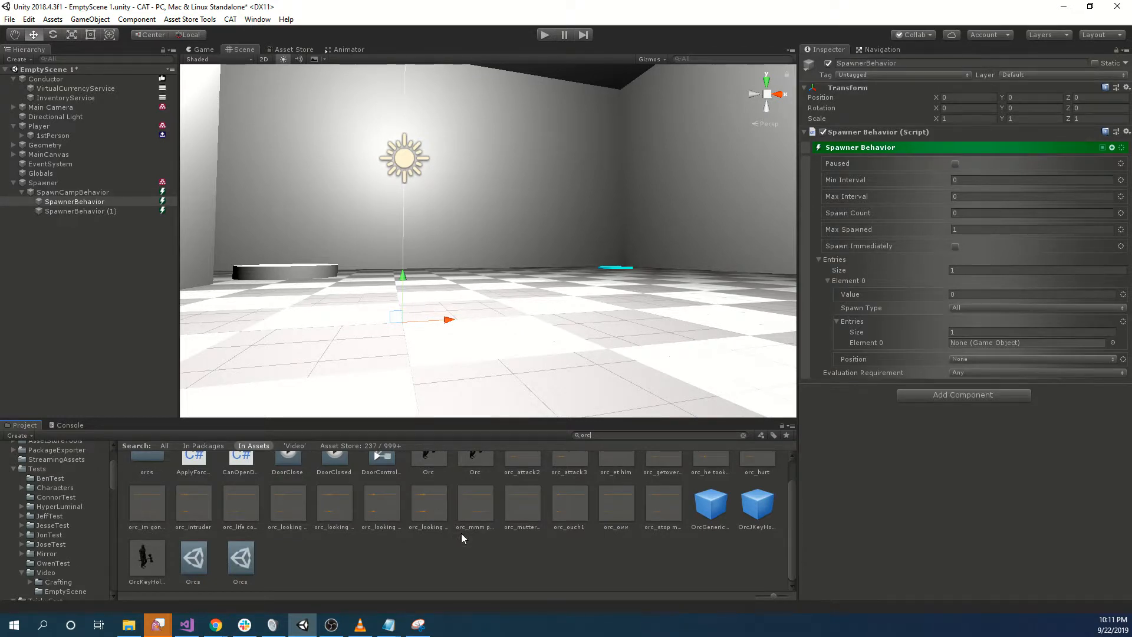
pyautogui.scroll(1, 460, 534)
pyautogui.click(434, 480)
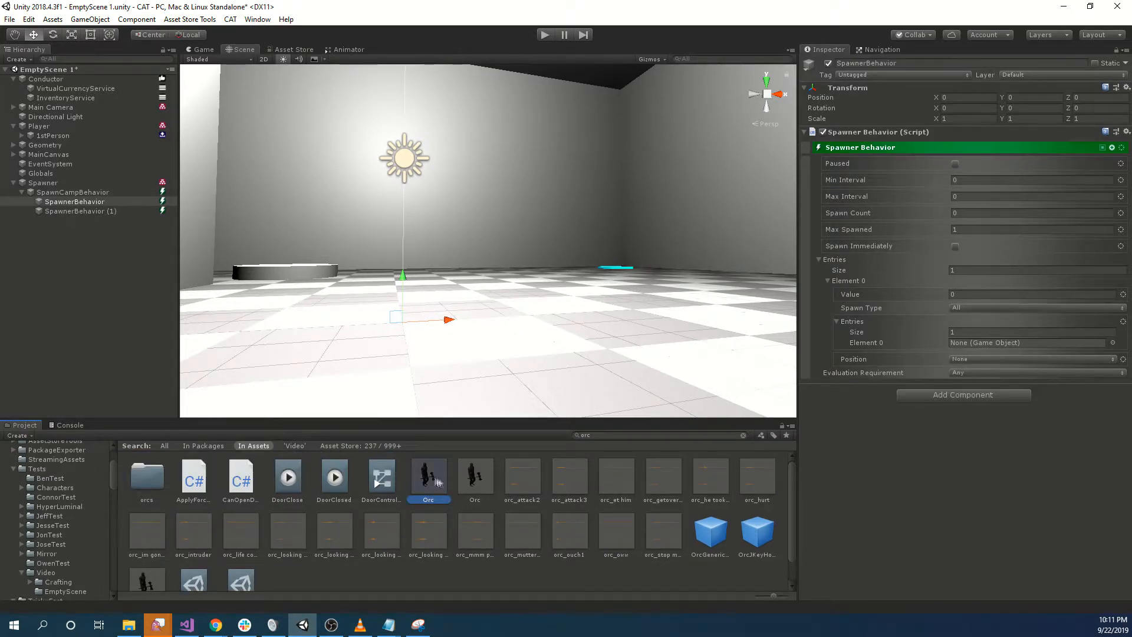
pyautogui.click(486, 478)
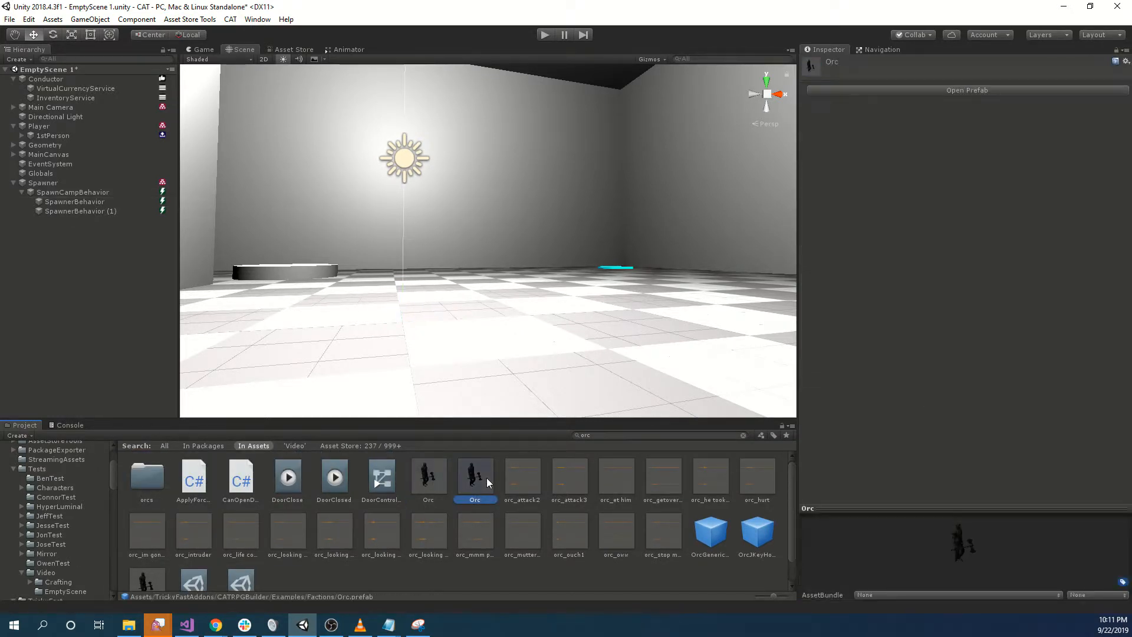
pyautogui.click(432, 481)
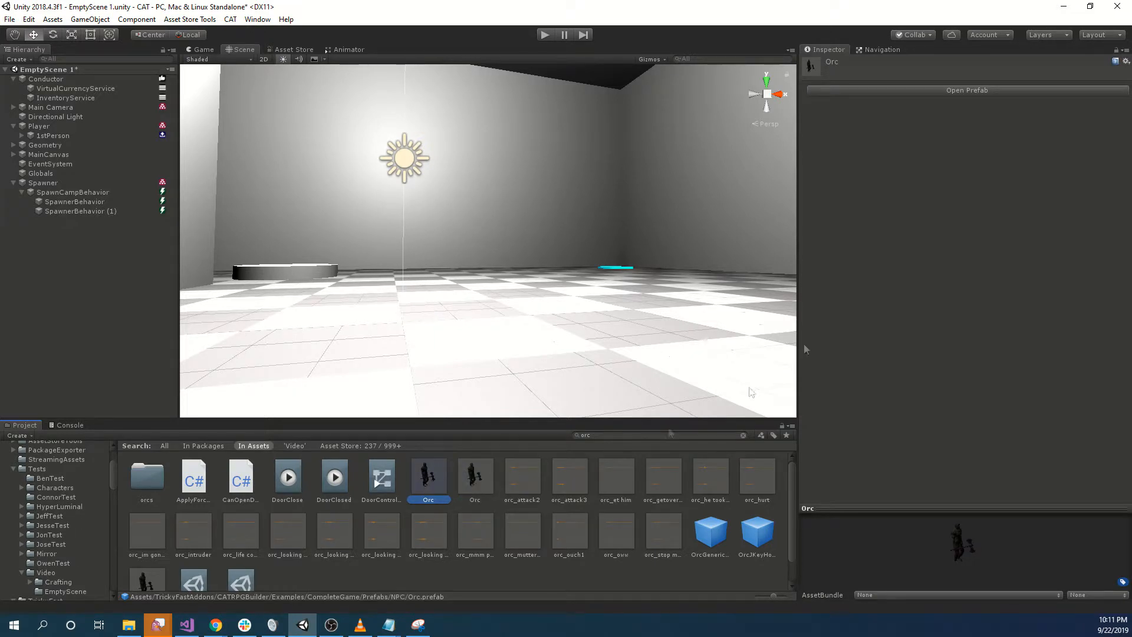
# Check the Orc prefab's contents and assign it to the nested Element 0 of the original SpawnerBehavior
pyautogui.click(917, 92)
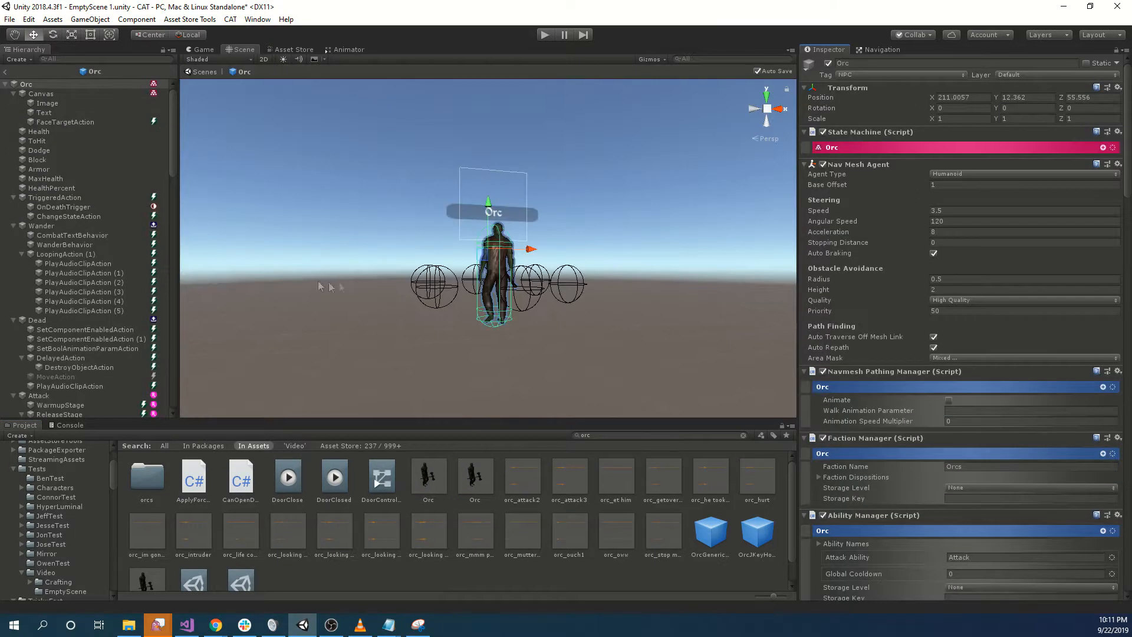
pyautogui.click(6, 72)
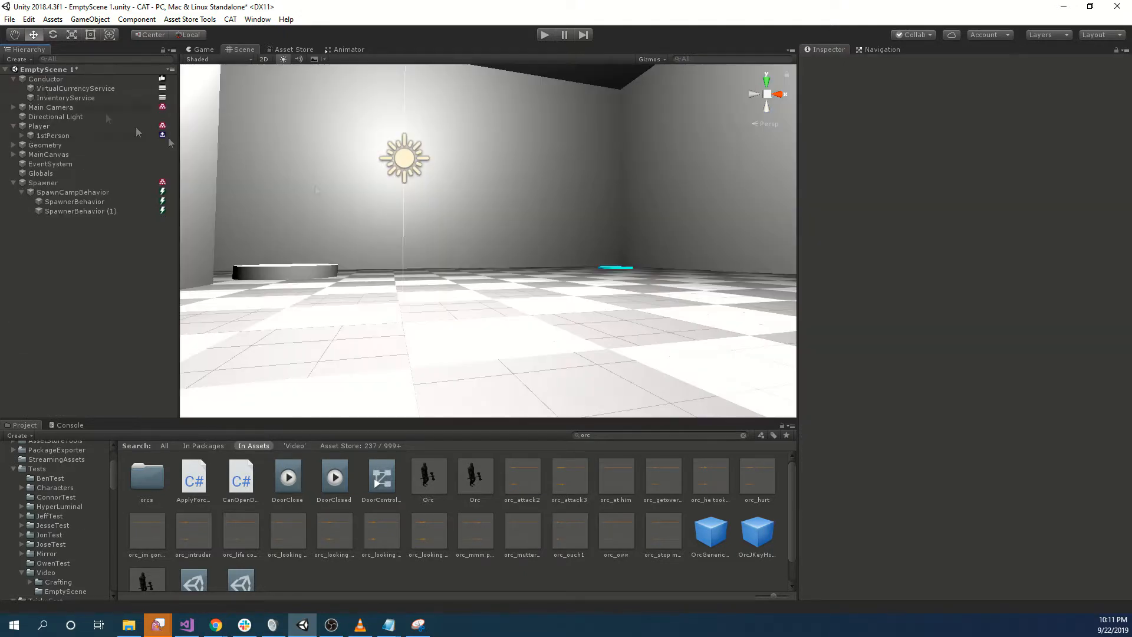
pyautogui.click(85, 203)
pyautogui.moveTo(435, 486); pyautogui.dragTo(984, 347)
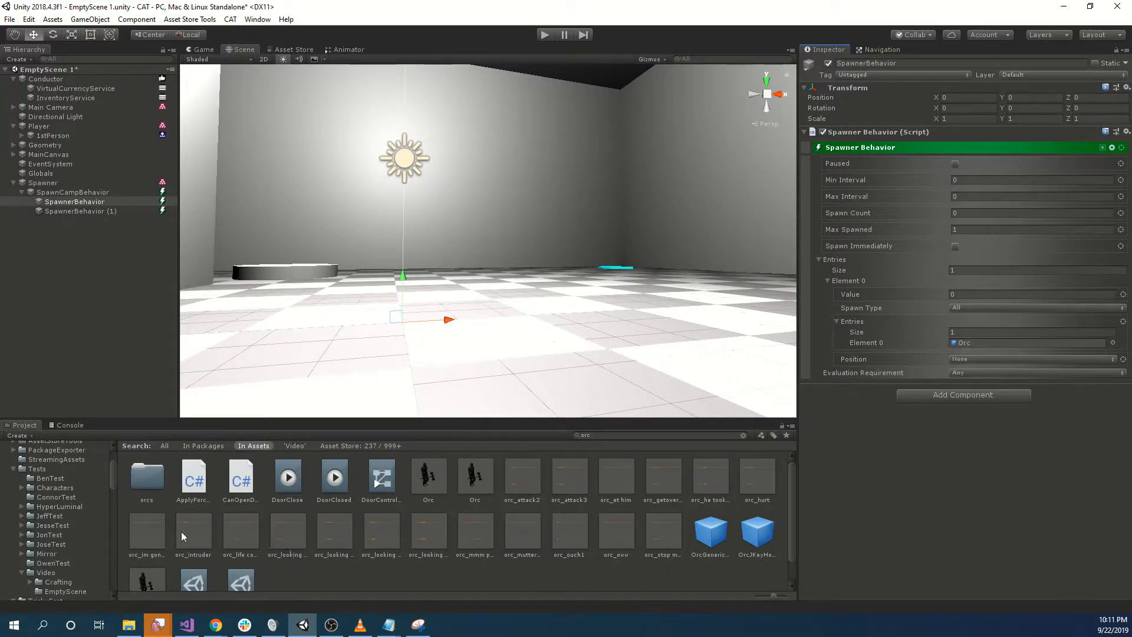
# Give SpawnerBehavior (1) one spawn entry with a nested Entries size of 1, and assign the Ahir prefab to it from the project assets
pyautogui.click(633, 438)
pyautogui.write('ahir')
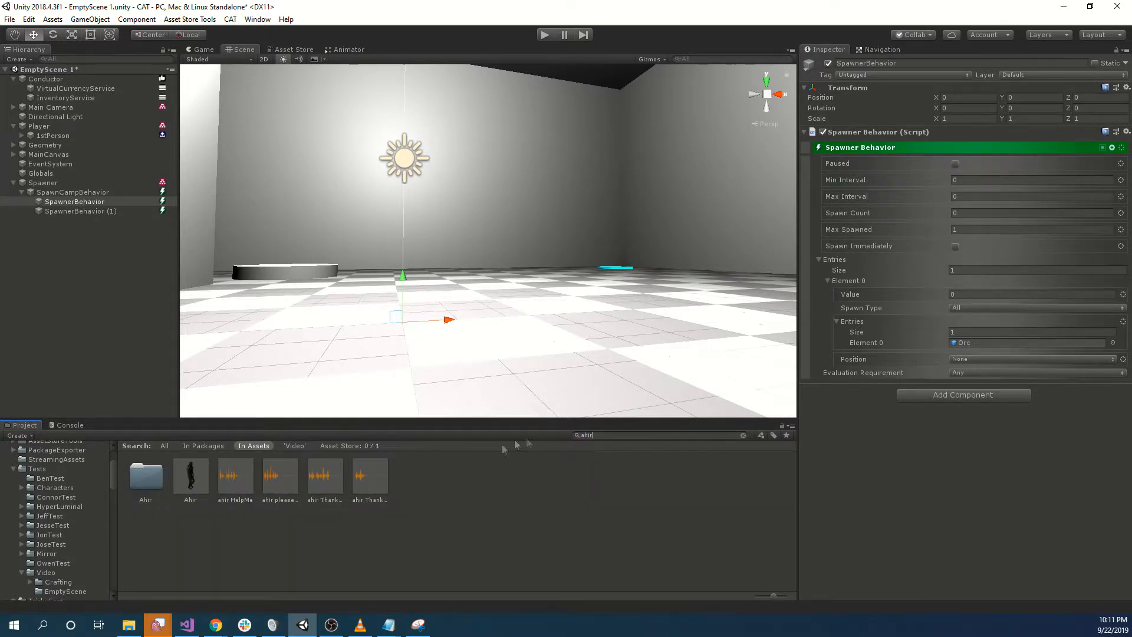
pyautogui.click(91, 212)
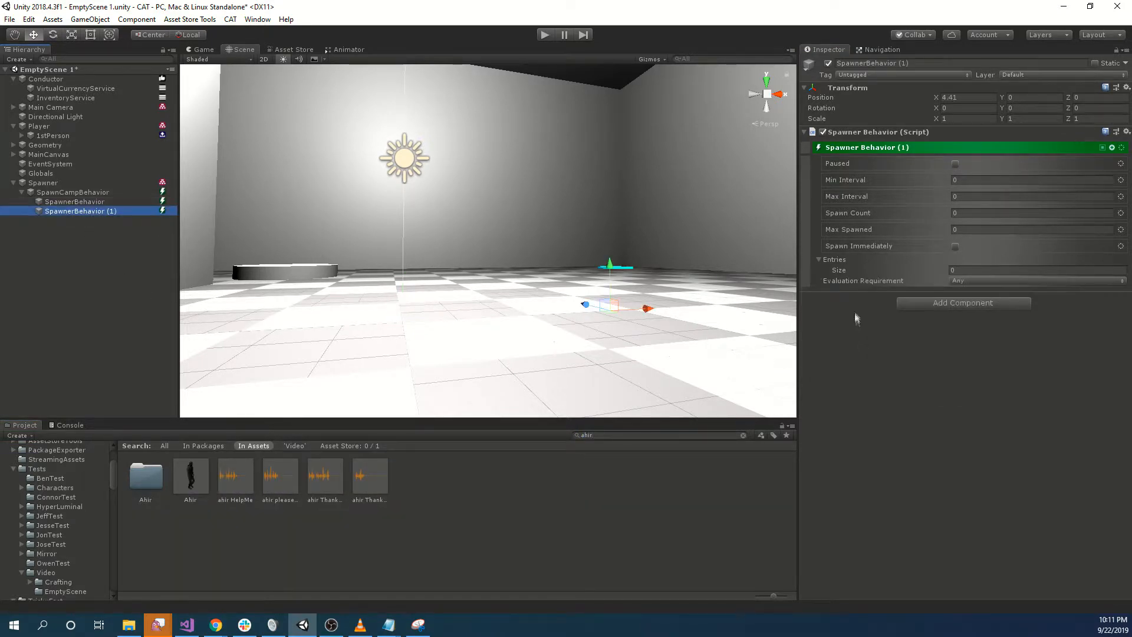
pyautogui.click(955, 270)
pyautogui.write('1')
pyautogui.press('Return')
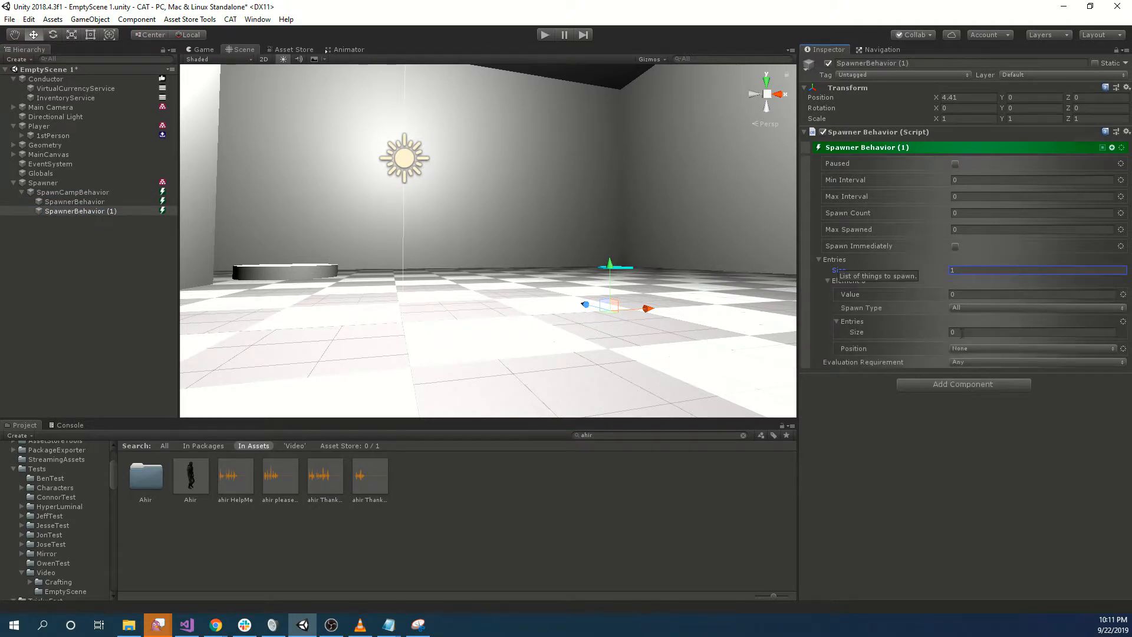
pyautogui.click(963, 334)
pyautogui.write('1')
pyautogui.press('Return')
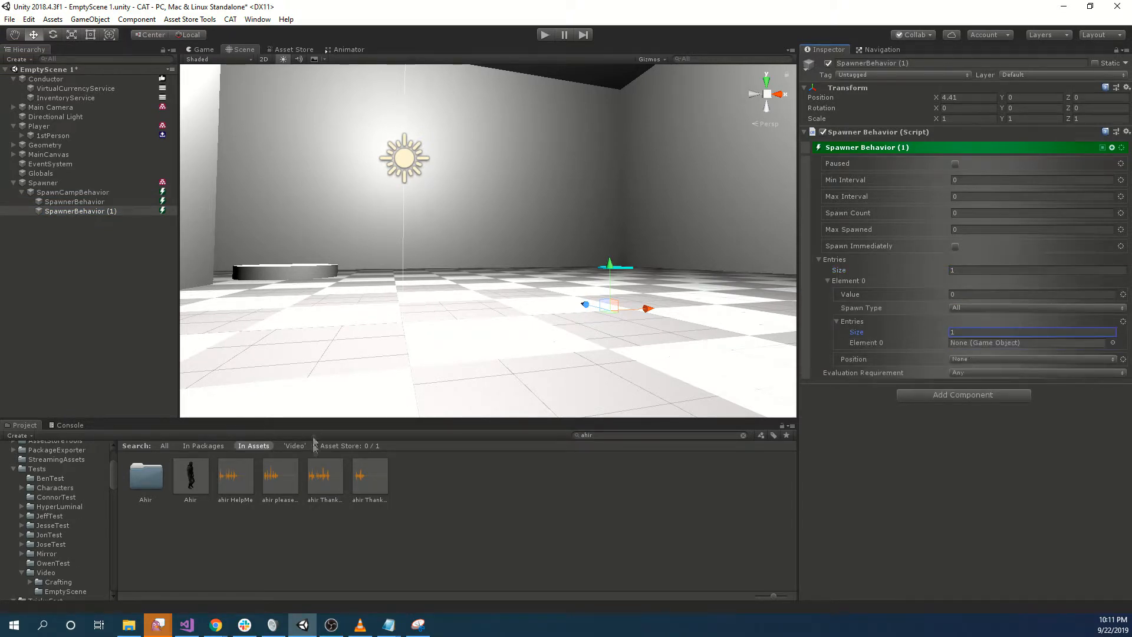
pyautogui.moveTo(191, 478); pyautogui.dragTo(991, 348)
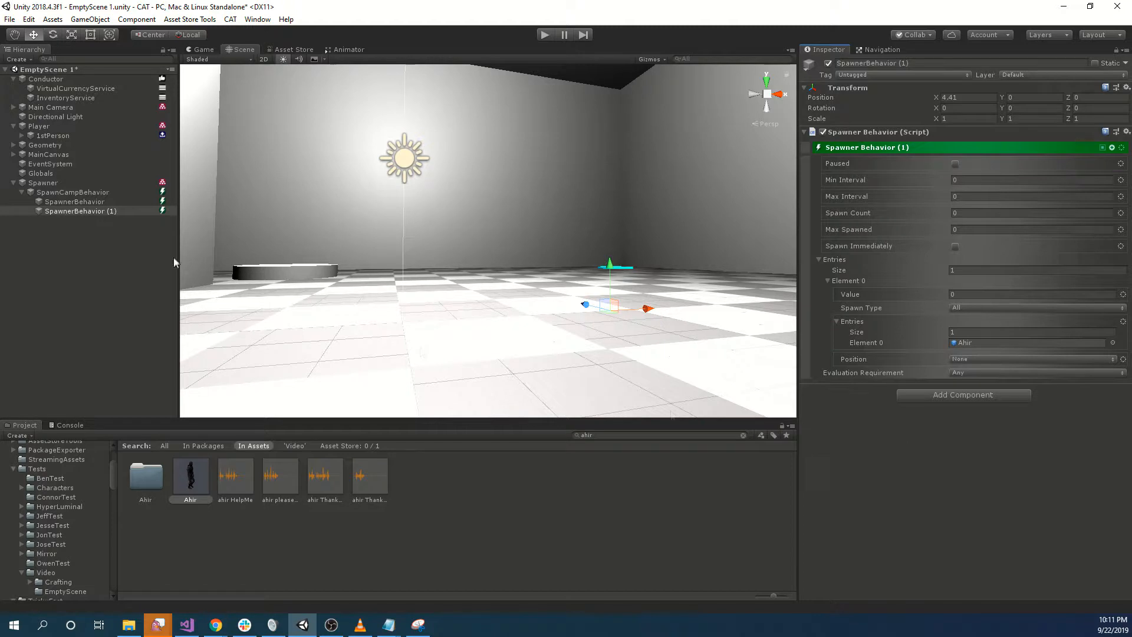
# Enable Spawn Immediately and set Max Spawned to 1 on SpawnerBehavior (1)
pyautogui.click(955, 246)
pyautogui.click(979, 231)
pyautogui.write('1')
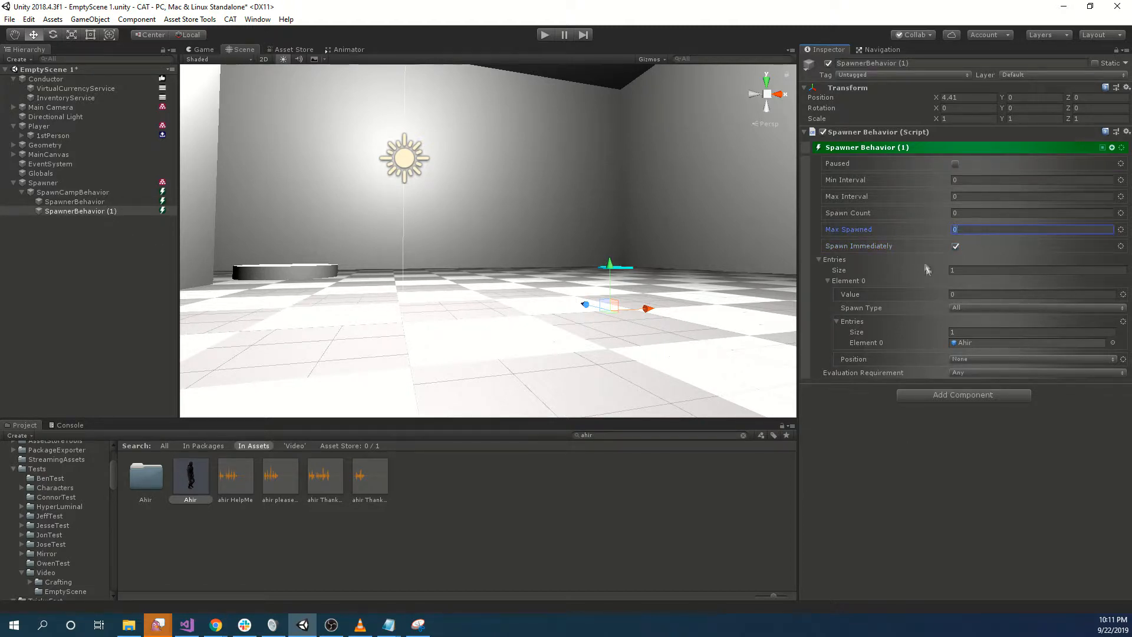
# Enable Spawn Immediately on the original SpawnerBehavior and review the settings of SpawnerBehavior (1)
pyautogui.click(84, 203)
pyautogui.click(956, 246)
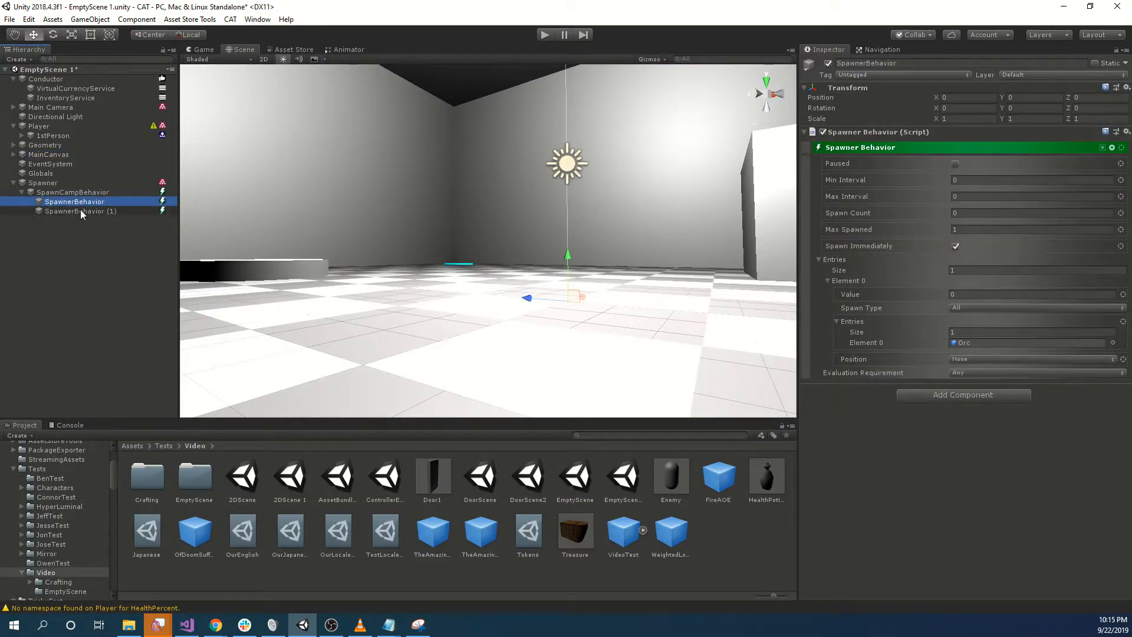
pyautogui.click(80, 210)
# Run the scene and walk around the spawn camp to examine the spawned Orc and Ahir characters
pyautogui.click(544, 35)
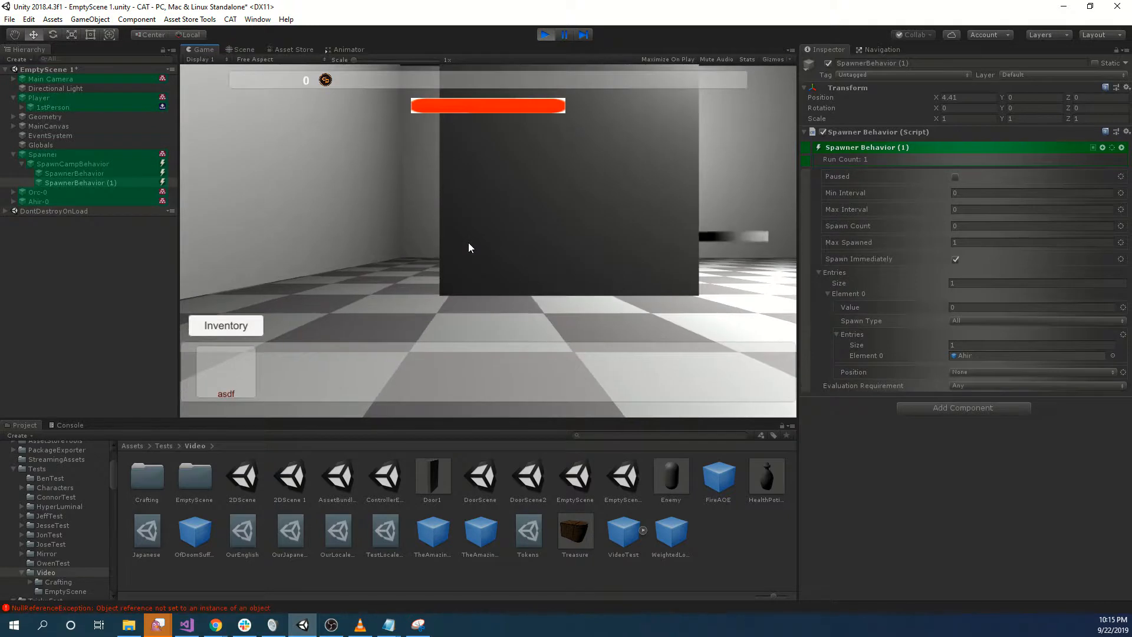
pyautogui.press('w')
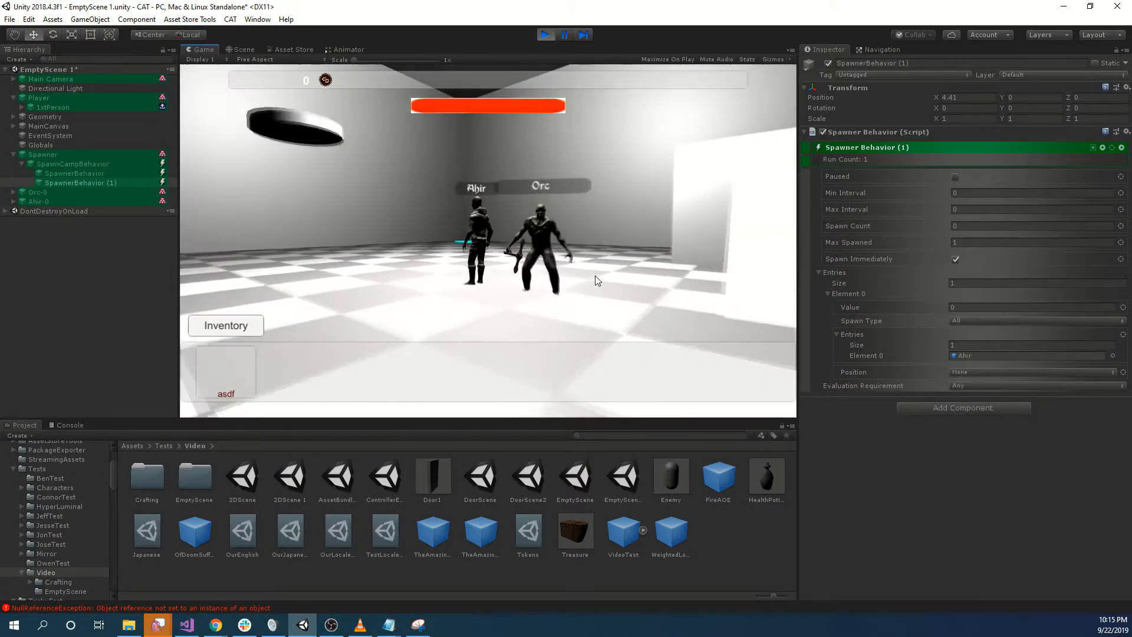
pyautogui.press('d')
pyautogui.press('w')
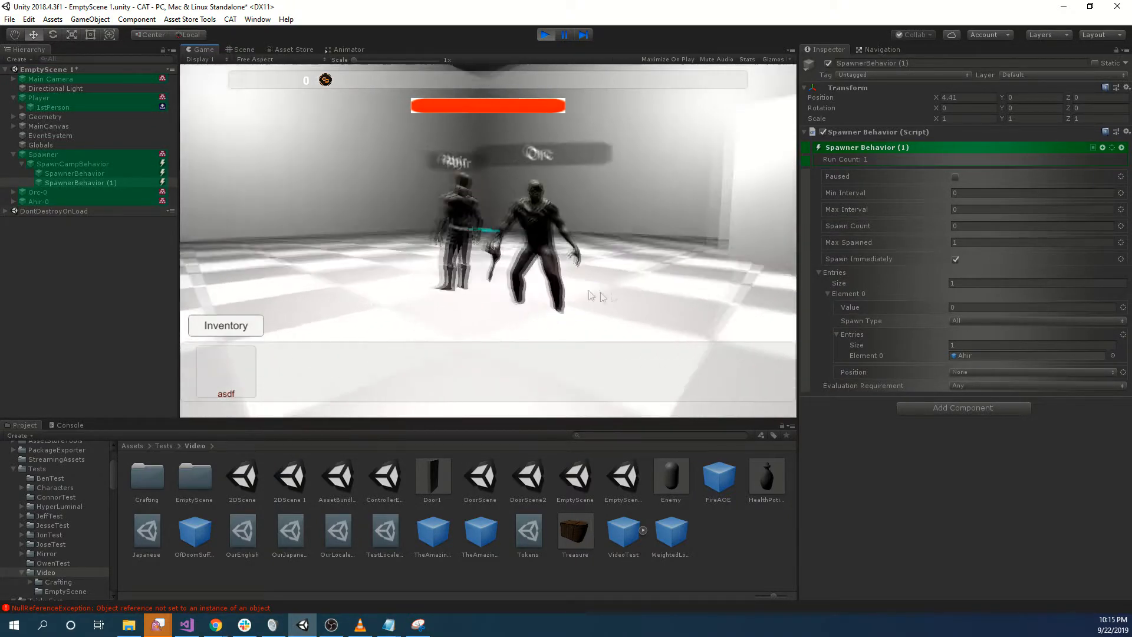
pyautogui.press('a')
pyautogui.press('s')
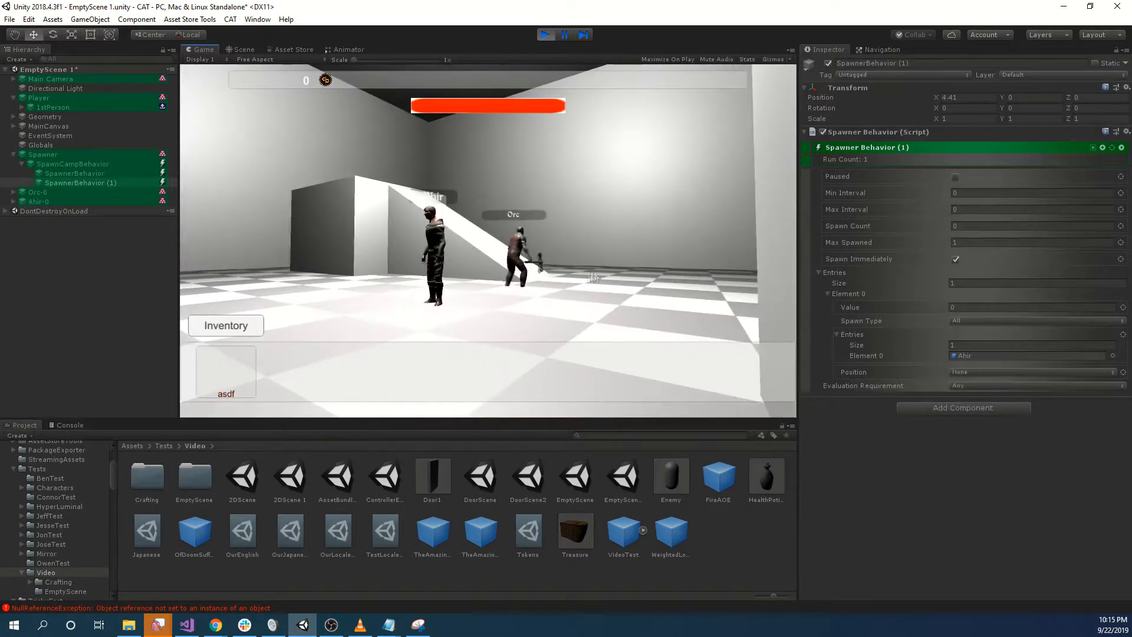
pyautogui.press('a')
pyautogui.press('w')
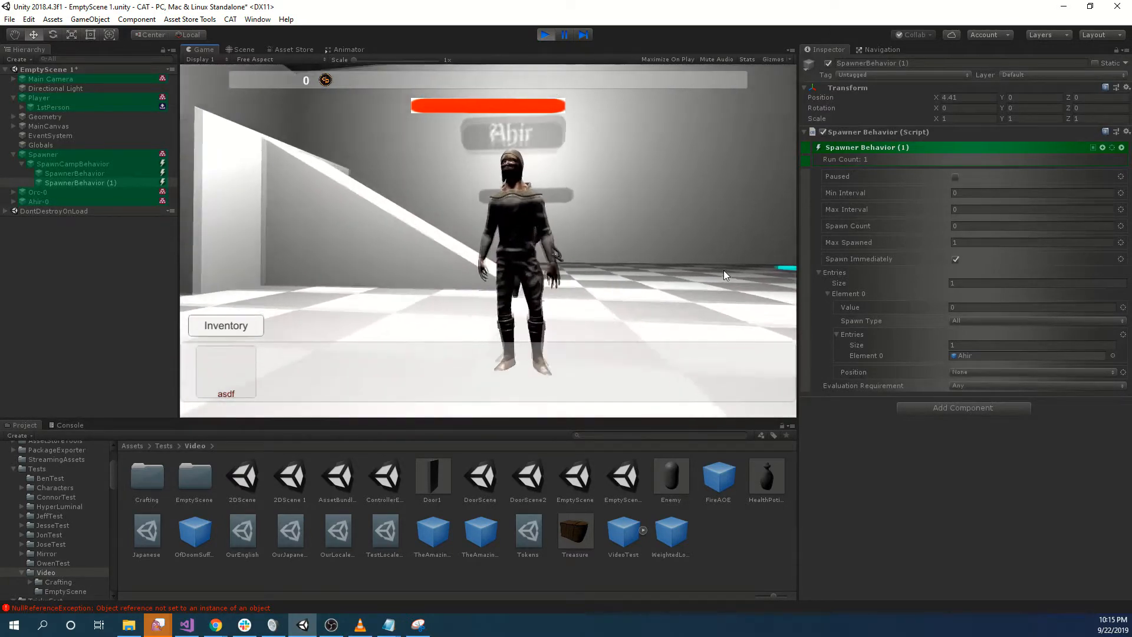
pyautogui.press('d')
pyautogui.press('s')
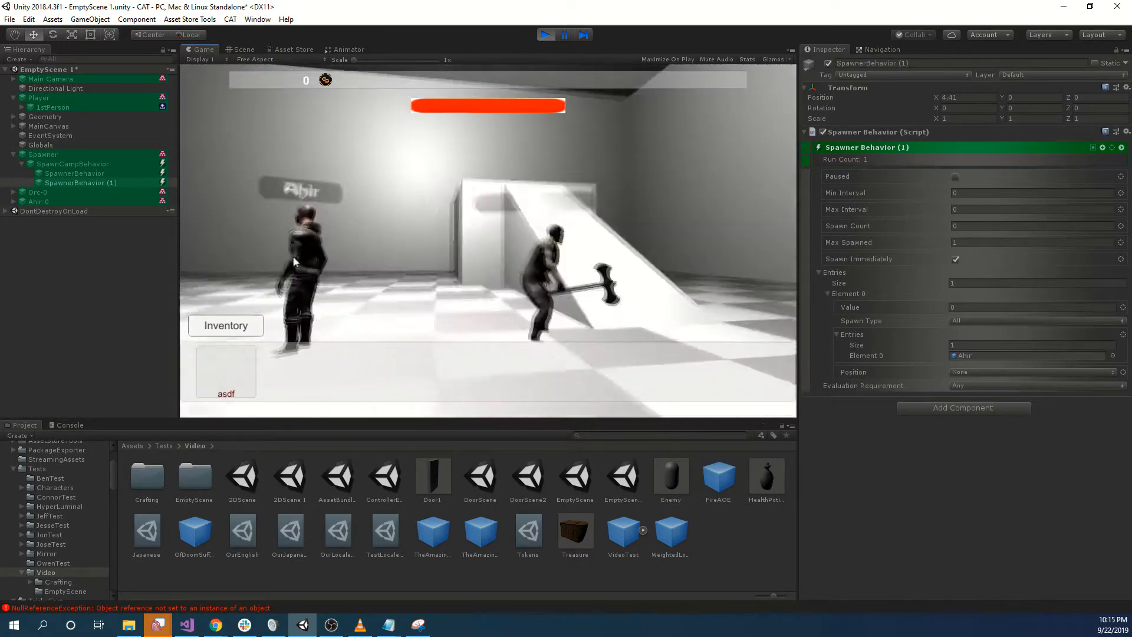
pyautogui.press('w')
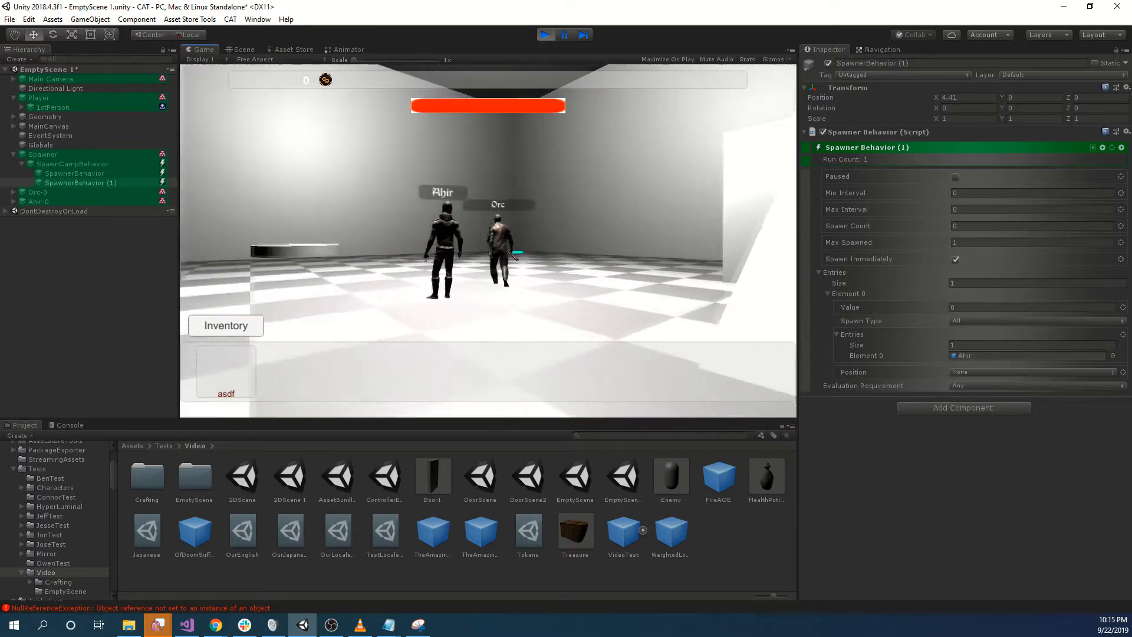
pyautogui.press('s')
pyautogui.press('w')
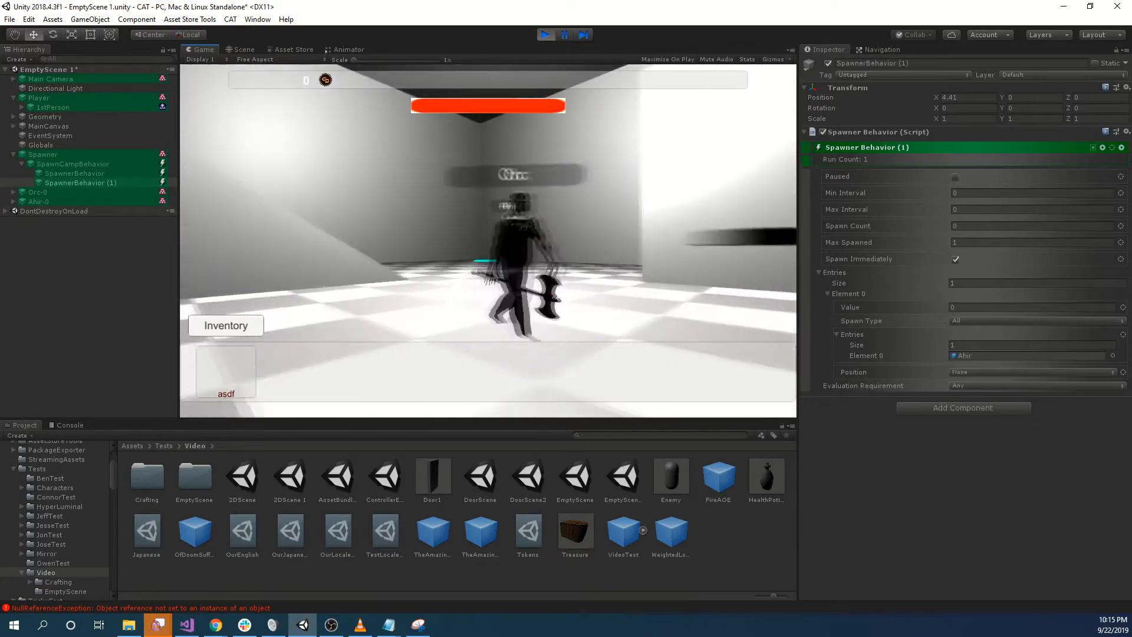
pyautogui.press('w')
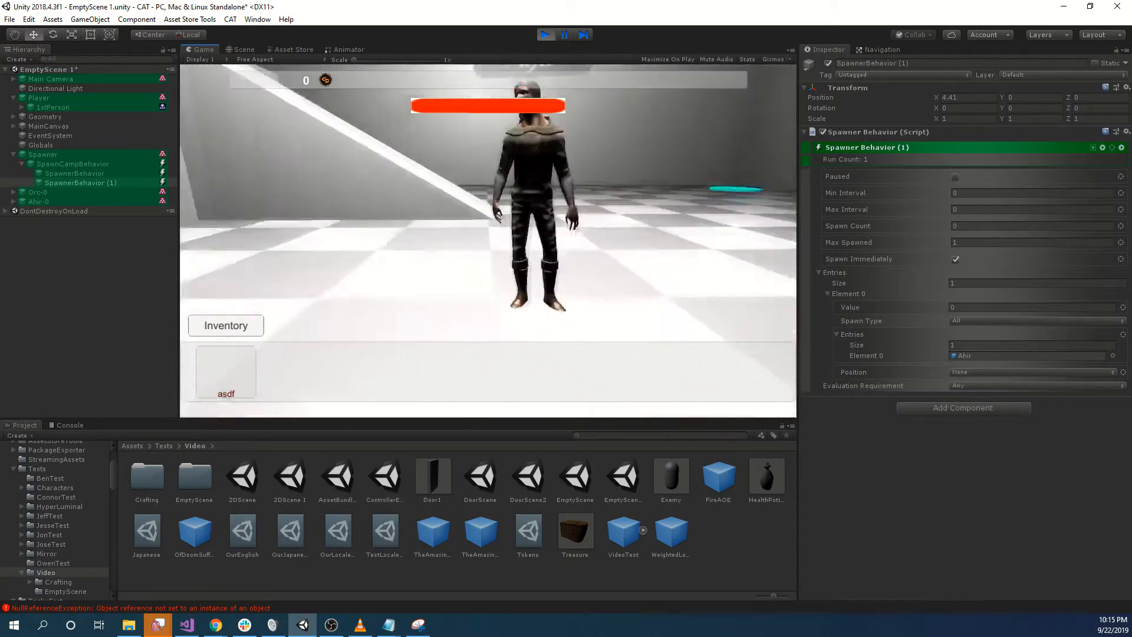
pyautogui.press('s')
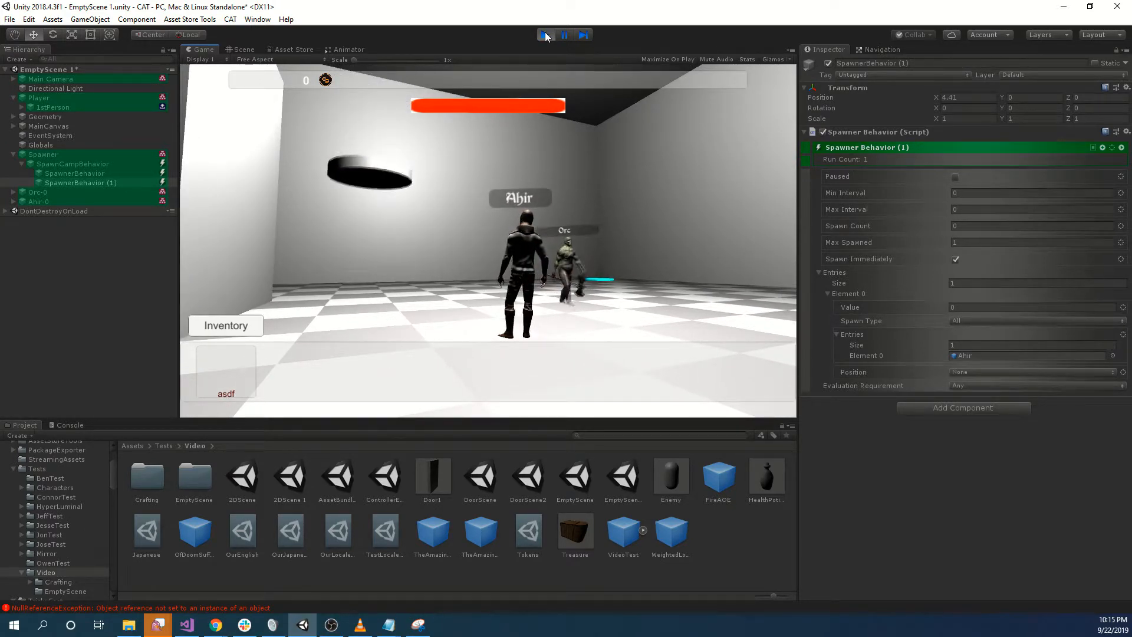
# Delete the spawned Orc and Ahir instances during the run to test respawning, and stop the scene
pyautogui.click(50, 194)
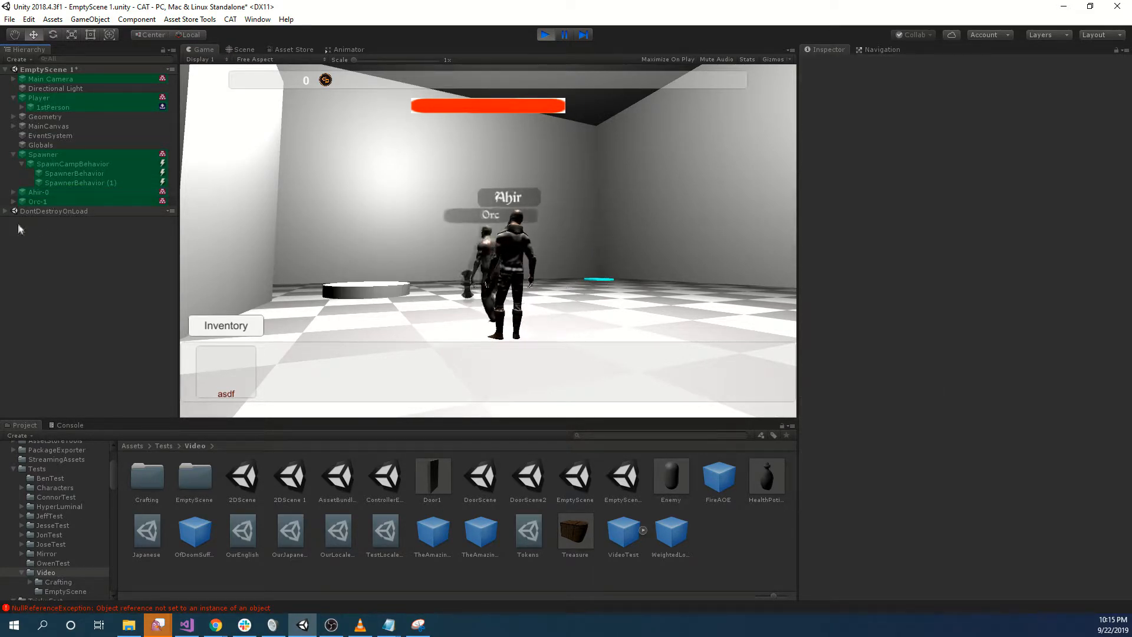
pyautogui.click(51, 201)
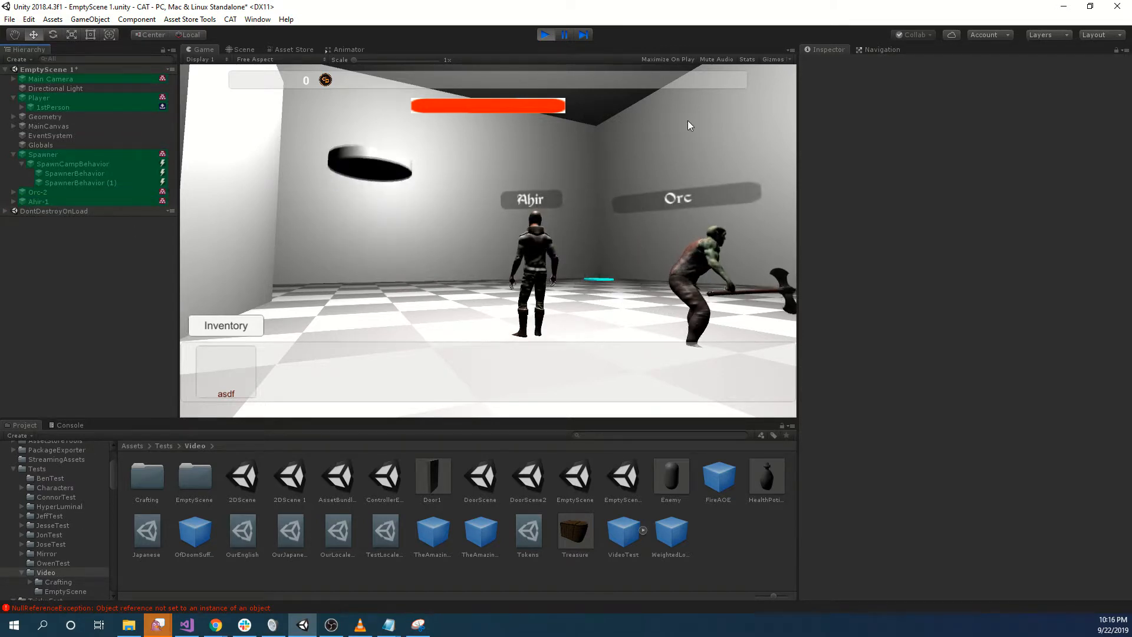
pyautogui.click(545, 34)
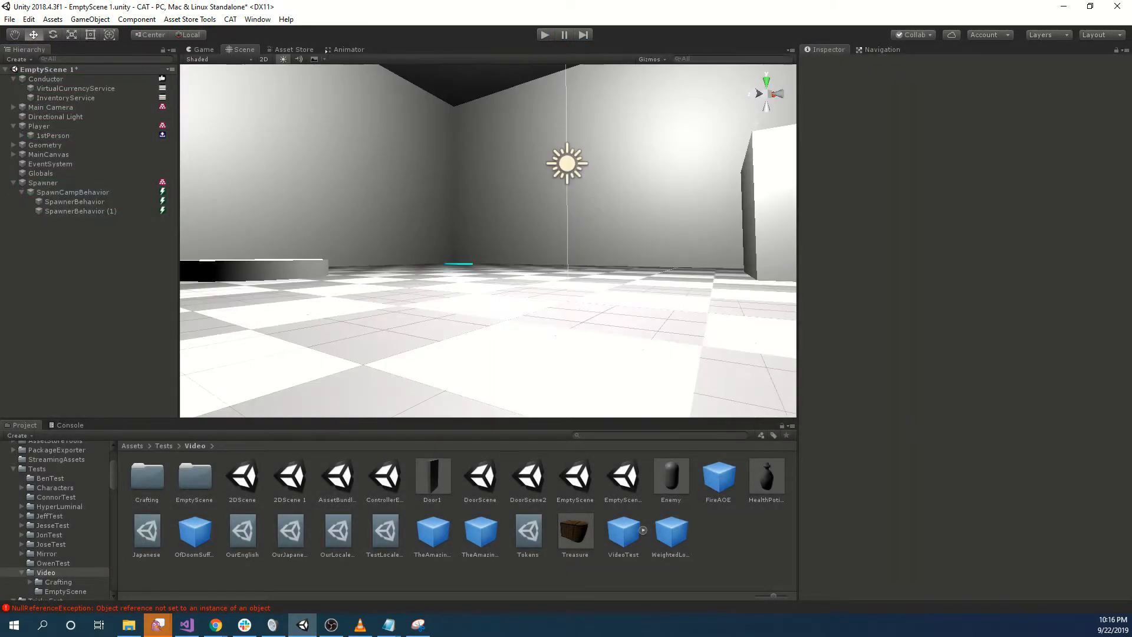
# Set the spawn entry's Position to Owner on both SpawnerBehavior and SpawnerBehavior (1)
pyautogui.click(85, 201)
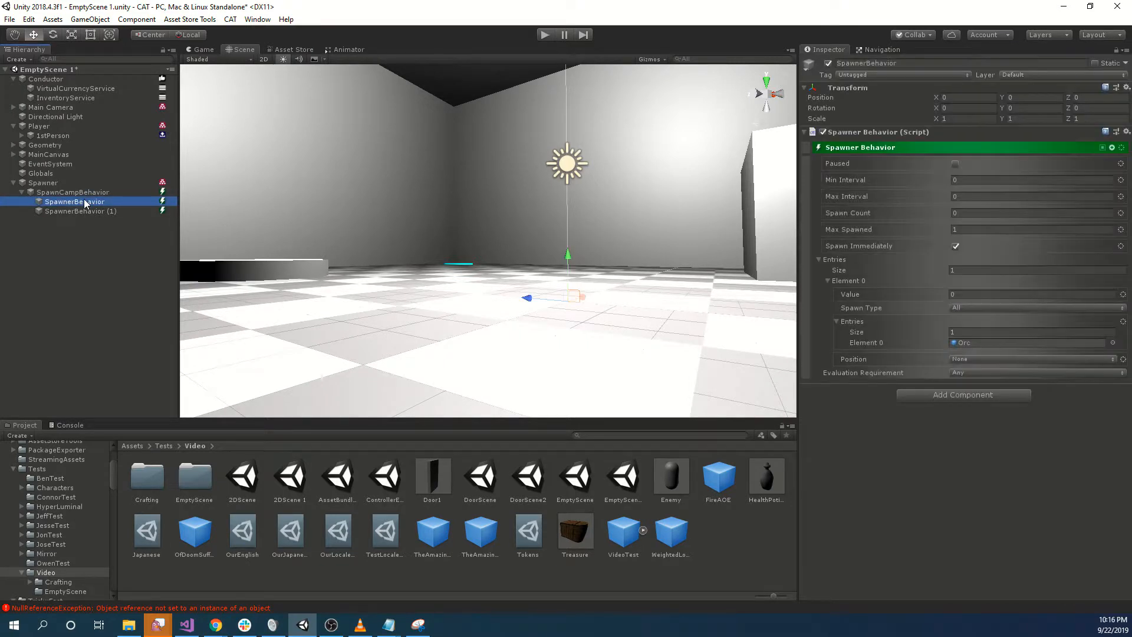
pyautogui.click(979, 357)
pyautogui.click(1010, 398)
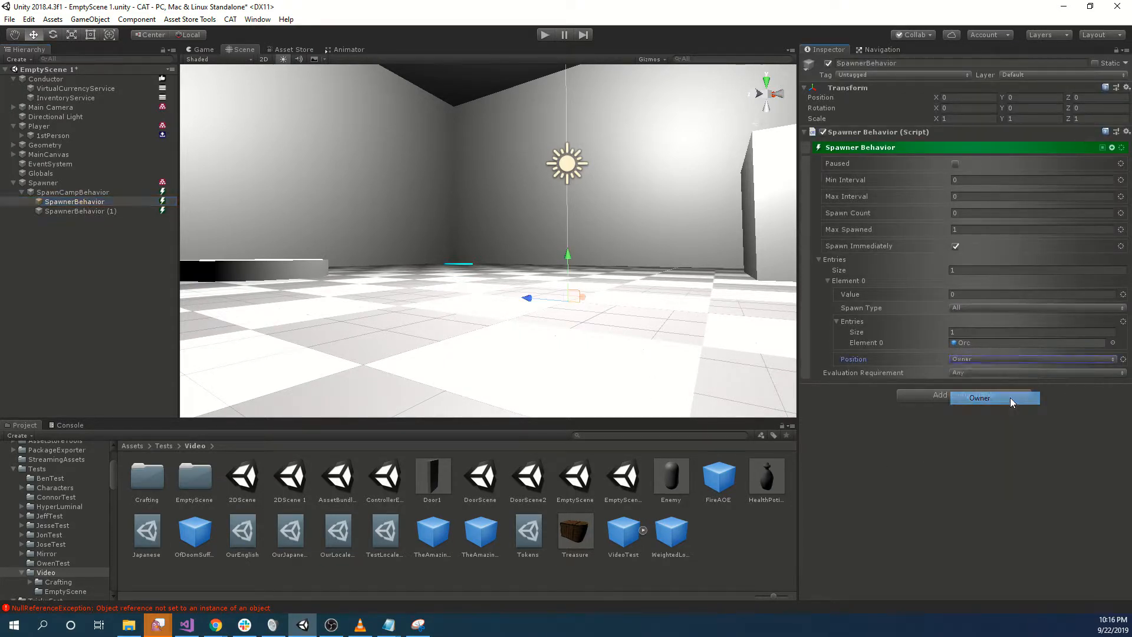
pyautogui.click(138, 212)
pyautogui.click(965, 359)
pyautogui.click(967, 384)
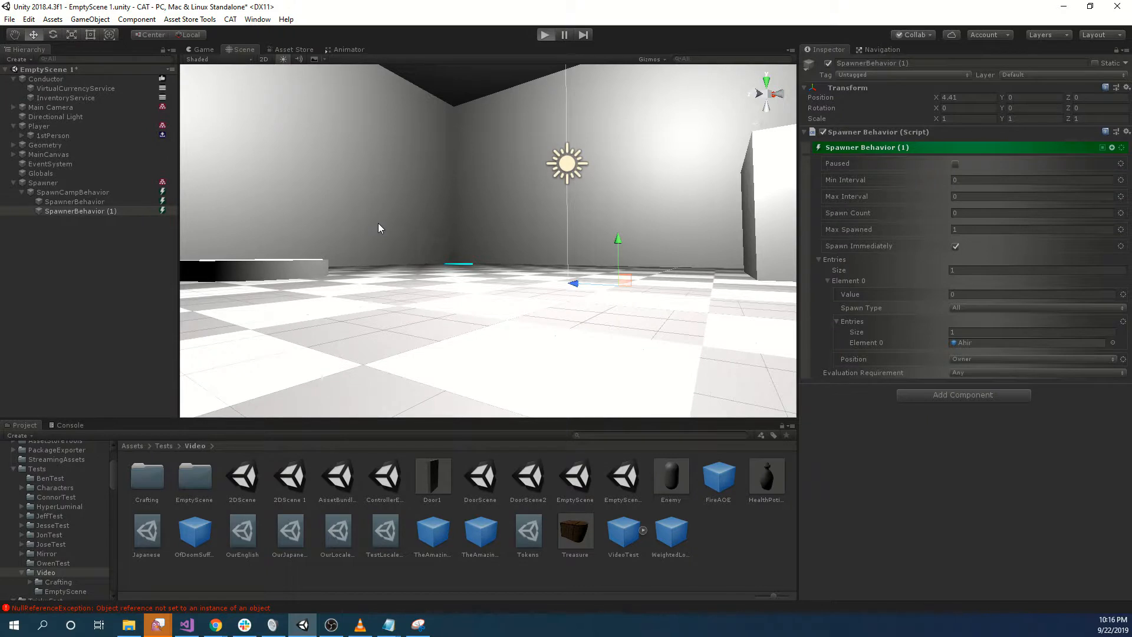
# Test where characters respawn with the Owner position by running the scene, deleting the Orc and Ahir instances, and stopping it
pyautogui.hotkey('ctrl', 'p')
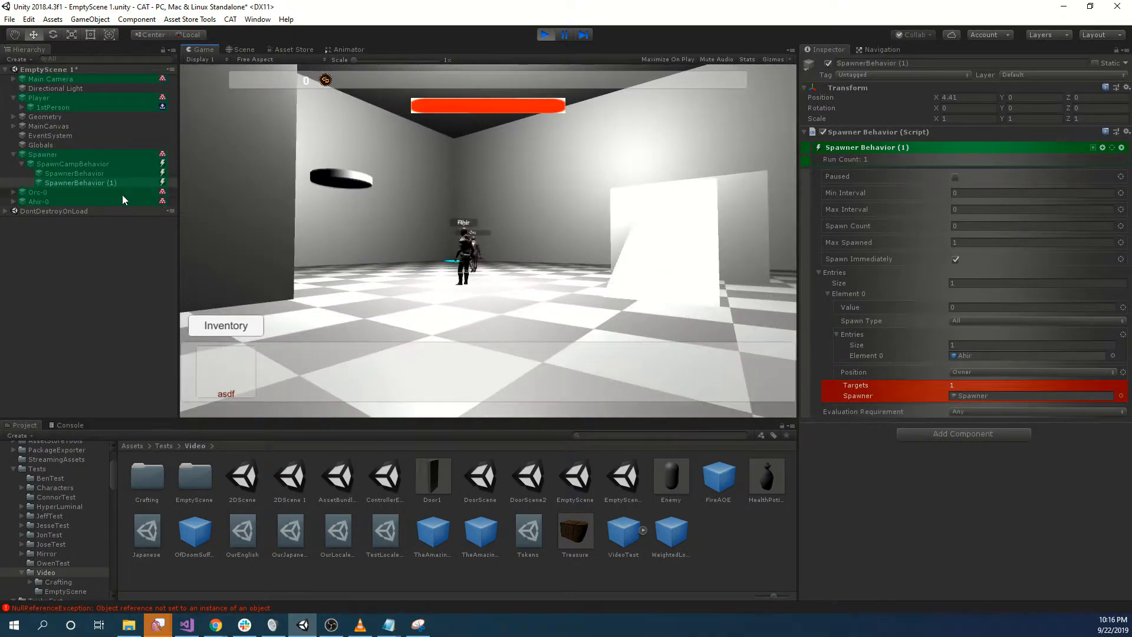
pyautogui.click(122, 193)
pyautogui.keyDown('shift'); pyautogui.click(109, 201); pyautogui.keyUp('shift')
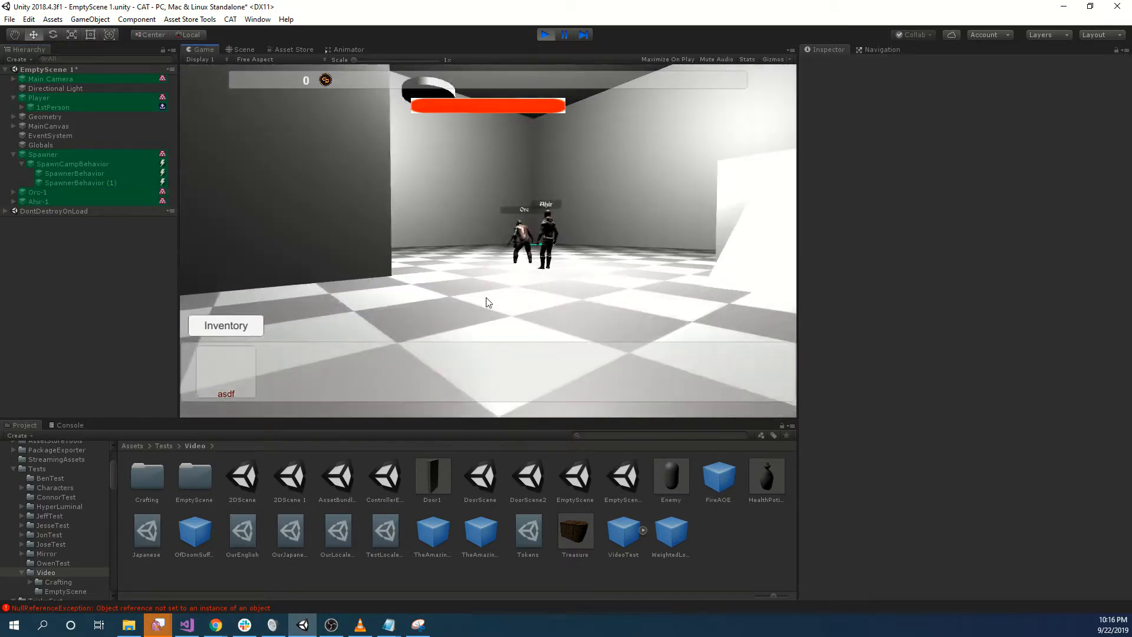
pyautogui.click(546, 35)
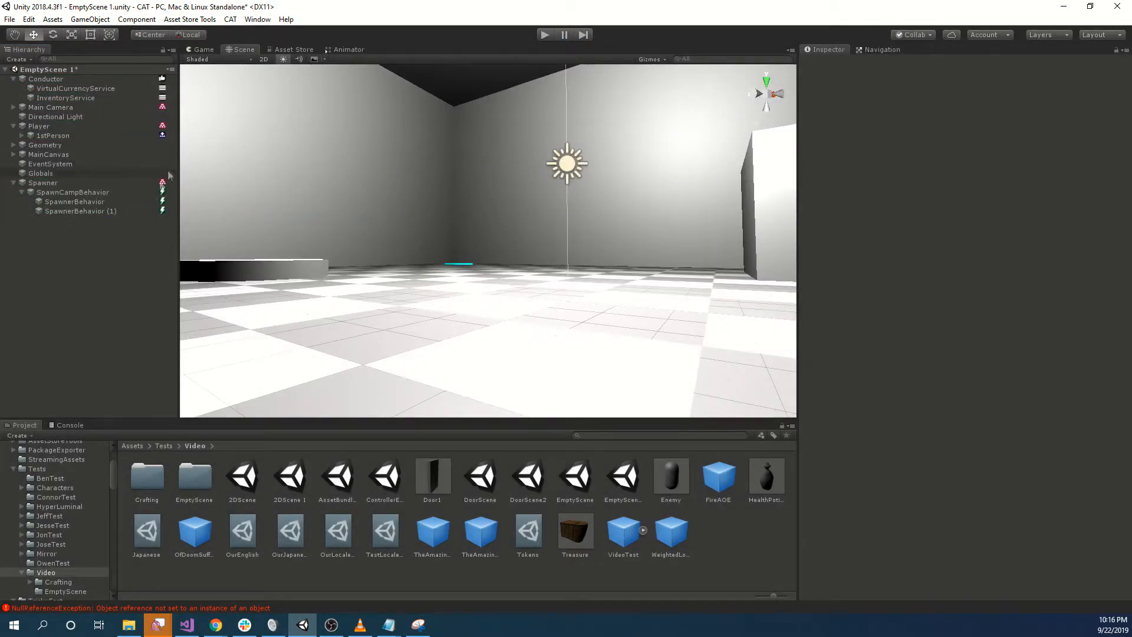
# Enable Paused on the SpawnCampBehavior that holds the two spawners
pyautogui.click(76, 211)
pyautogui.click(99, 203)
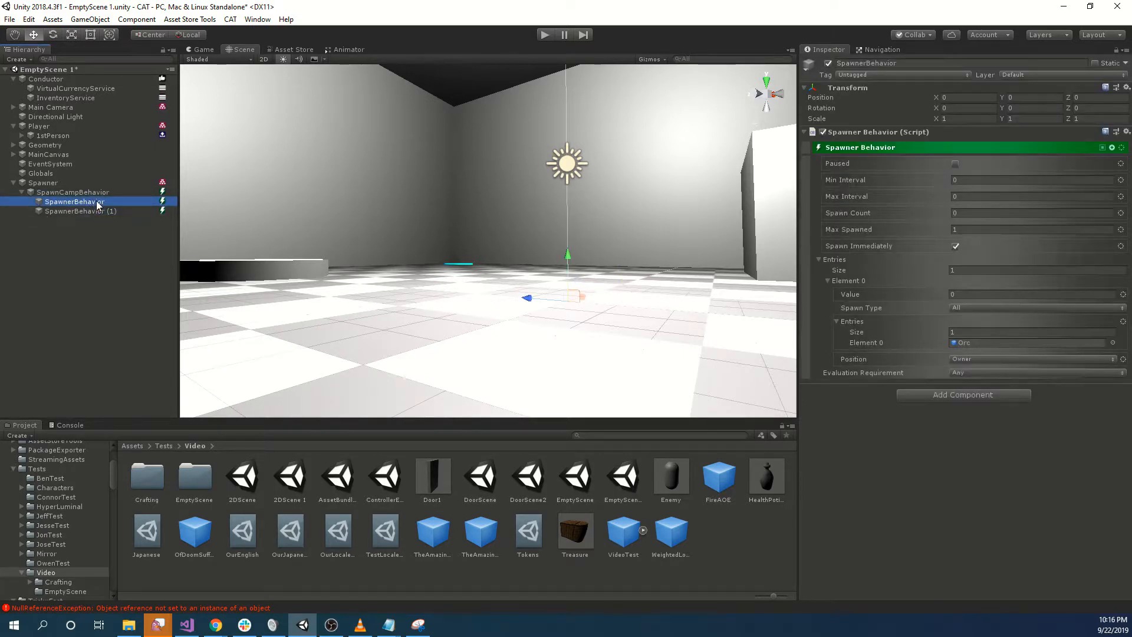
pyautogui.press('Up')
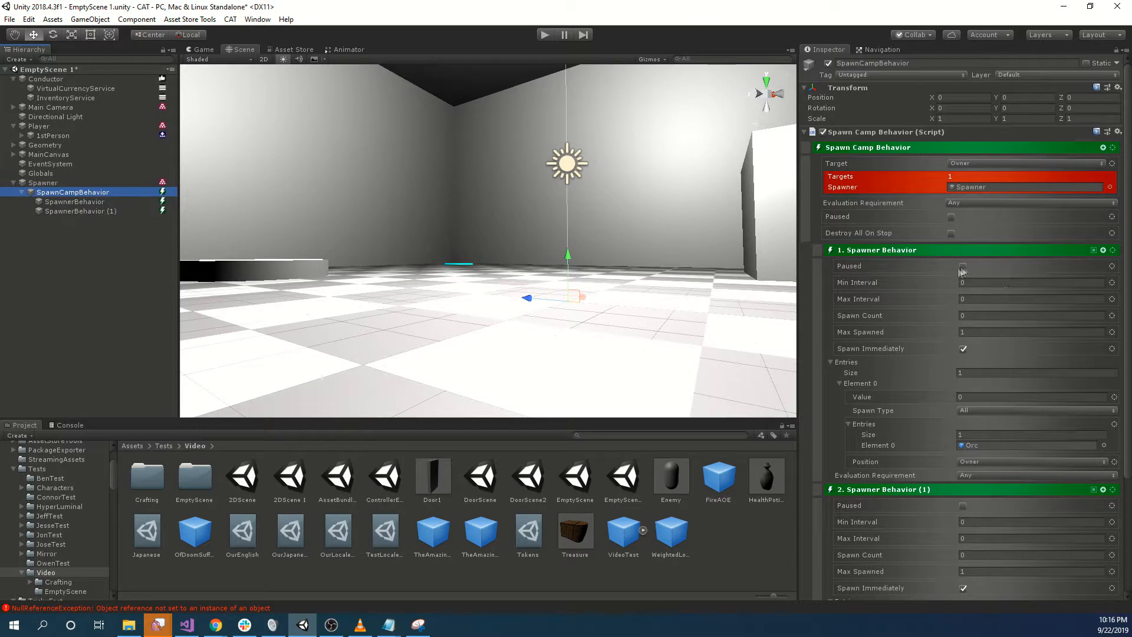
pyautogui.click(952, 216)
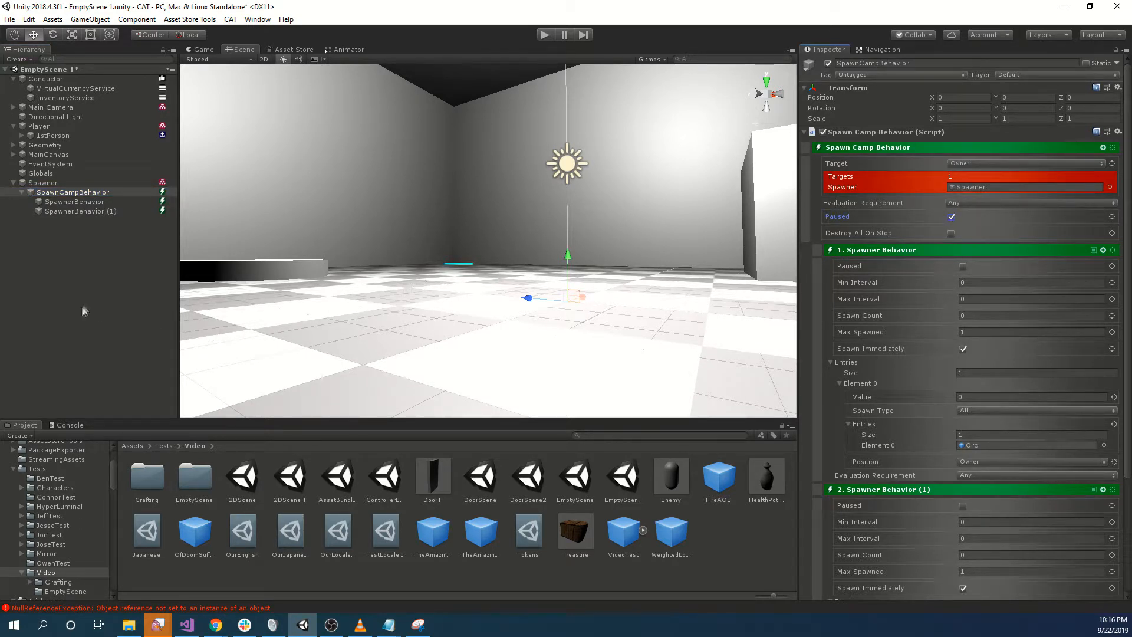
# Create a 3D cylinder at the root level of the scene
pyautogui.click(86, 246)
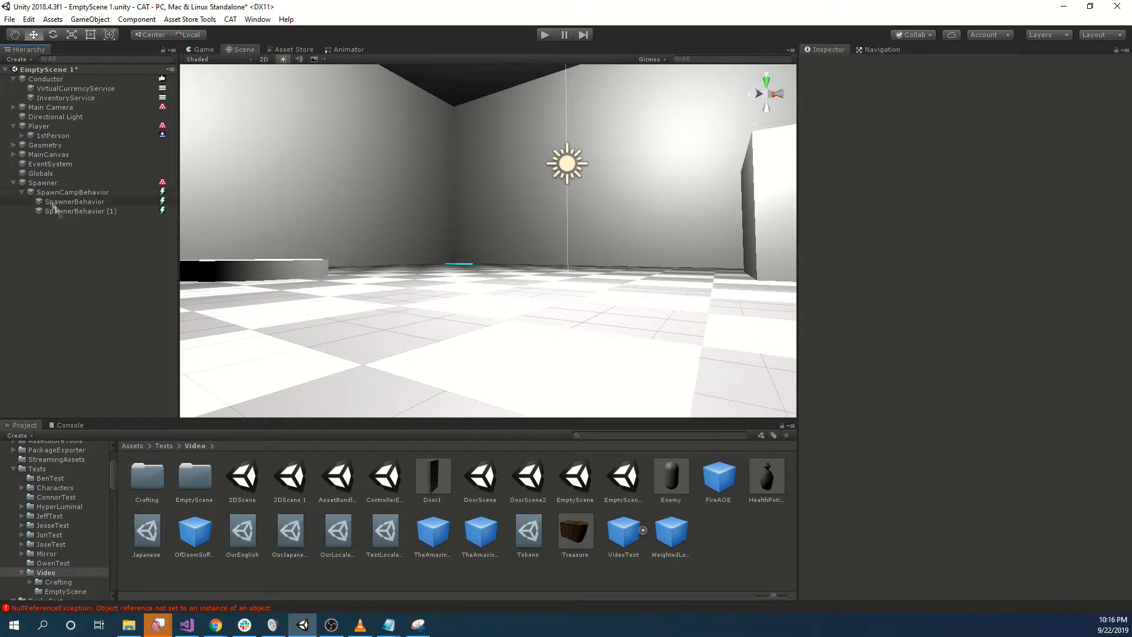
pyautogui.rightClick(42, 262)
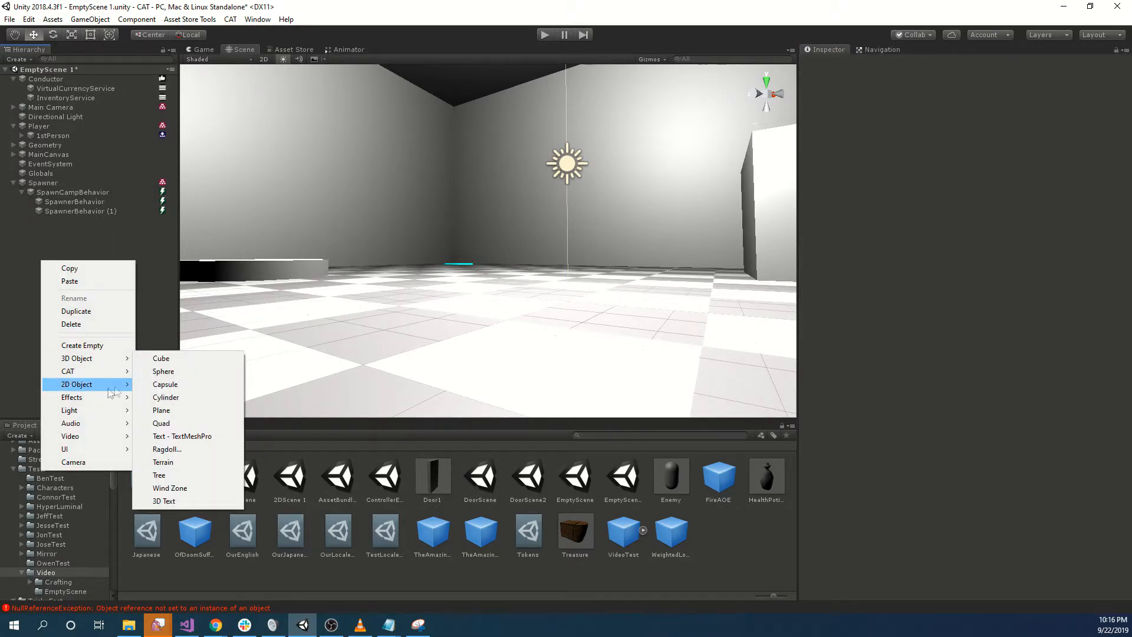
pyautogui.moveTo(103, 361)
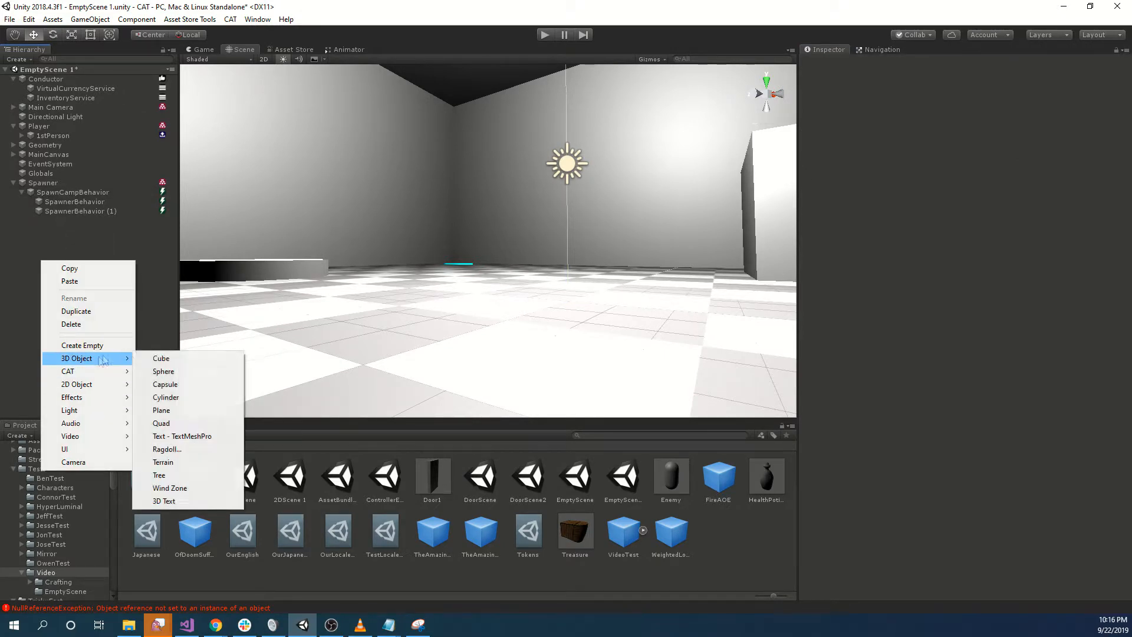
pyautogui.click(201, 395)
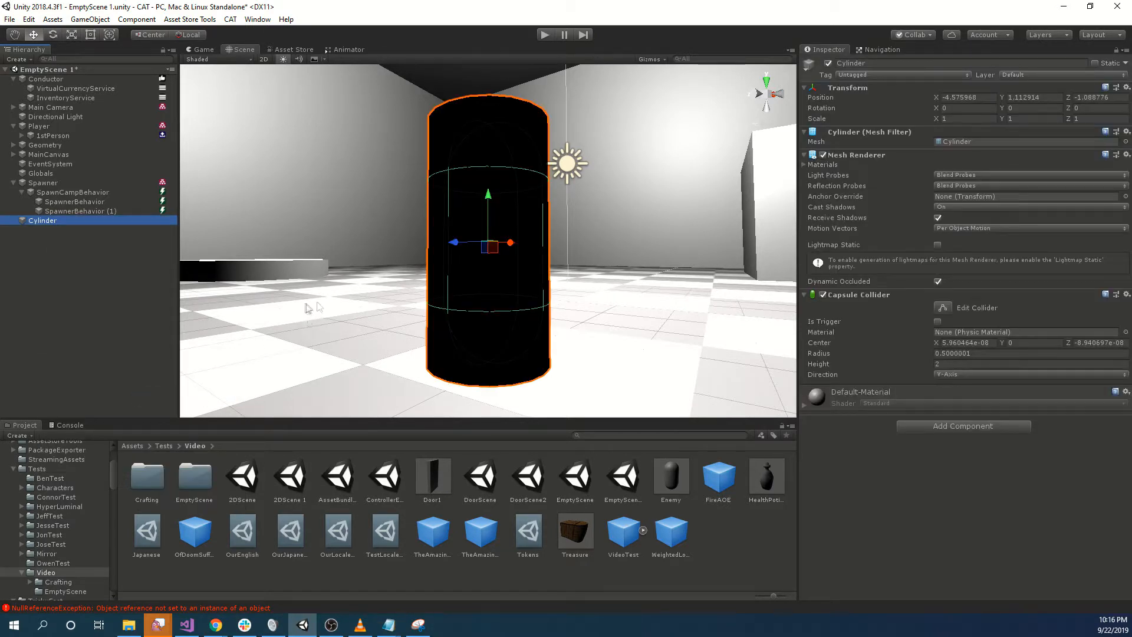
# Set the cylinder's scale to X 0.25, Y 0.1 and Z 0.25
pyautogui.click(965, 118)
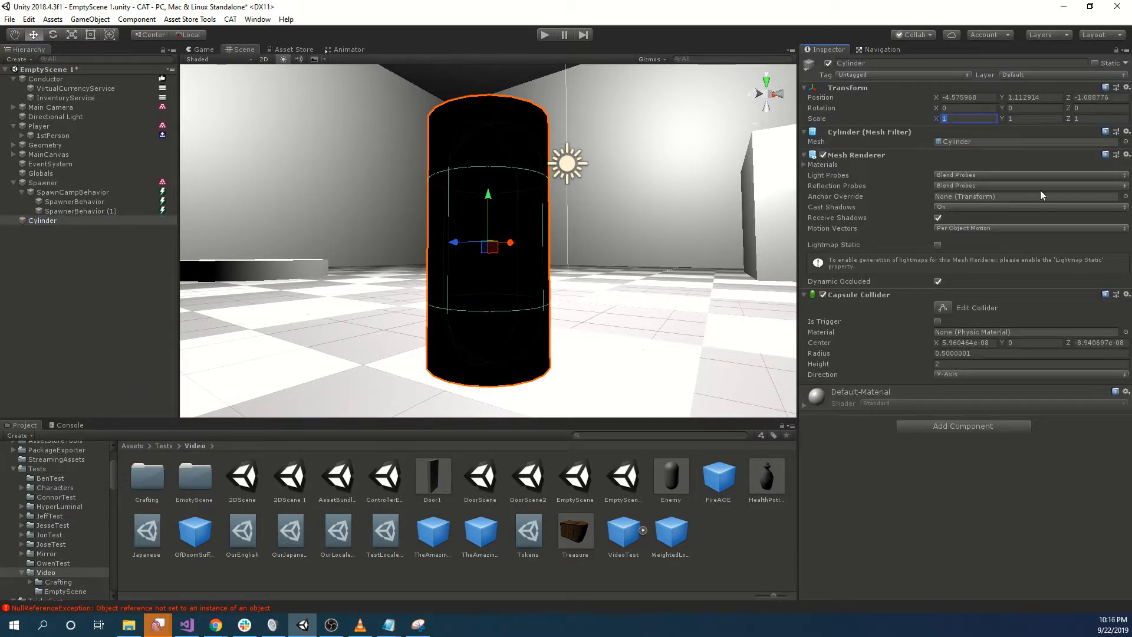
pyautogui.write('0.25')
pyautogui.press('Tab')
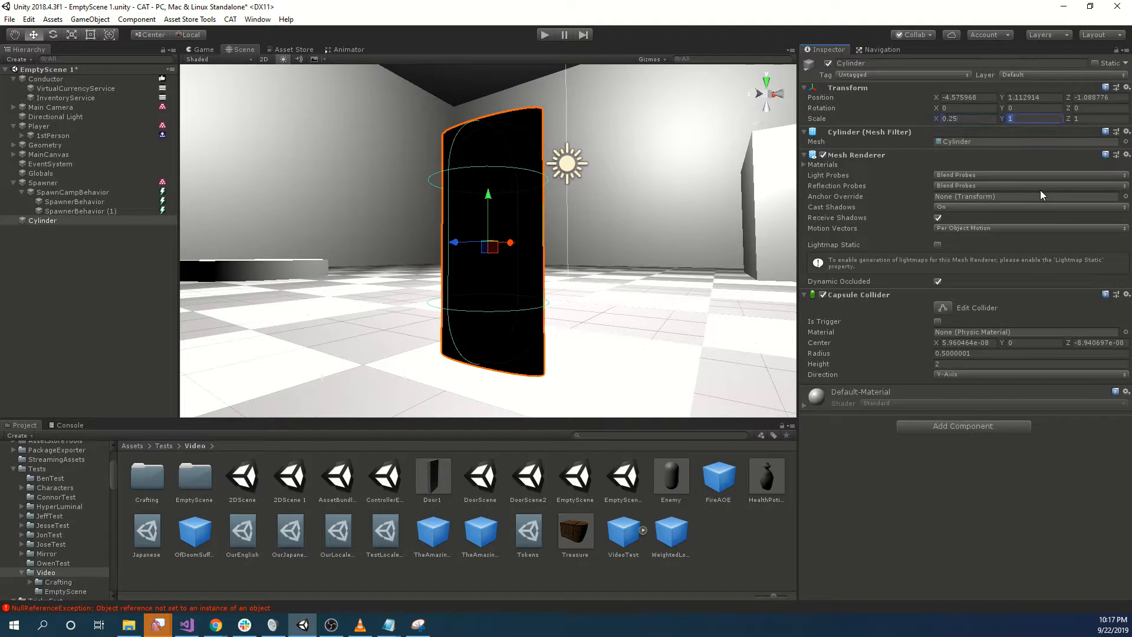
pyautogui.write('0.1')
pyautogui.press('Tab')
pyautogui.write('0.25')
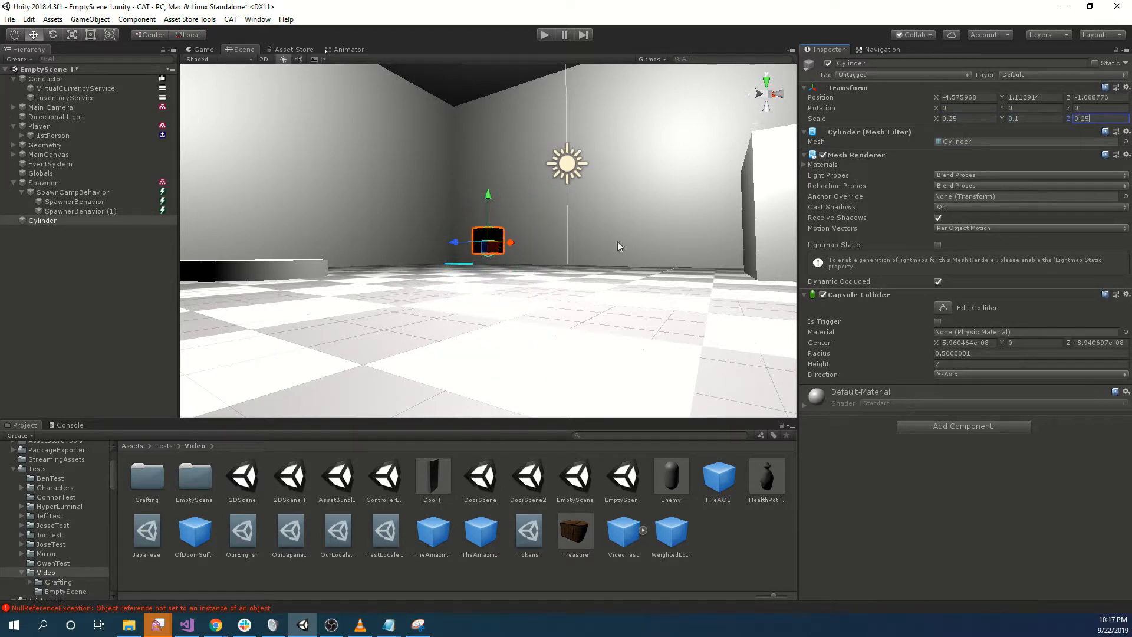
# Add a State Machine component to the cylinder and give it a child Switch Behavior
pyautogui.moveTo(618, 246); pyautogui.dragTo(257, 276, button='right')
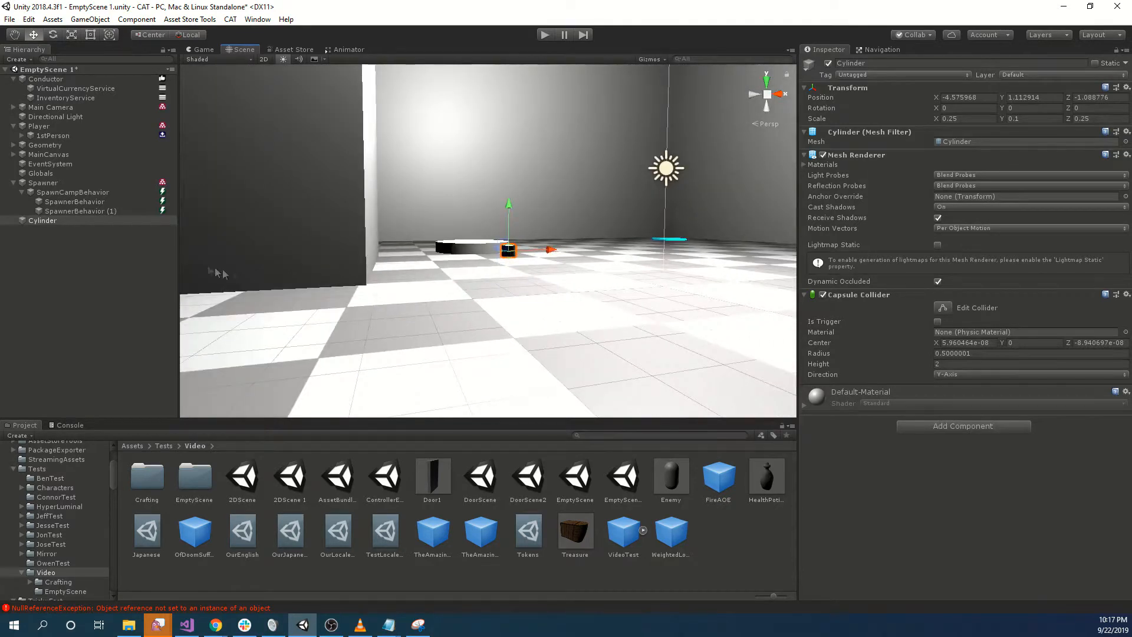
pyautogui.click(963, 426)
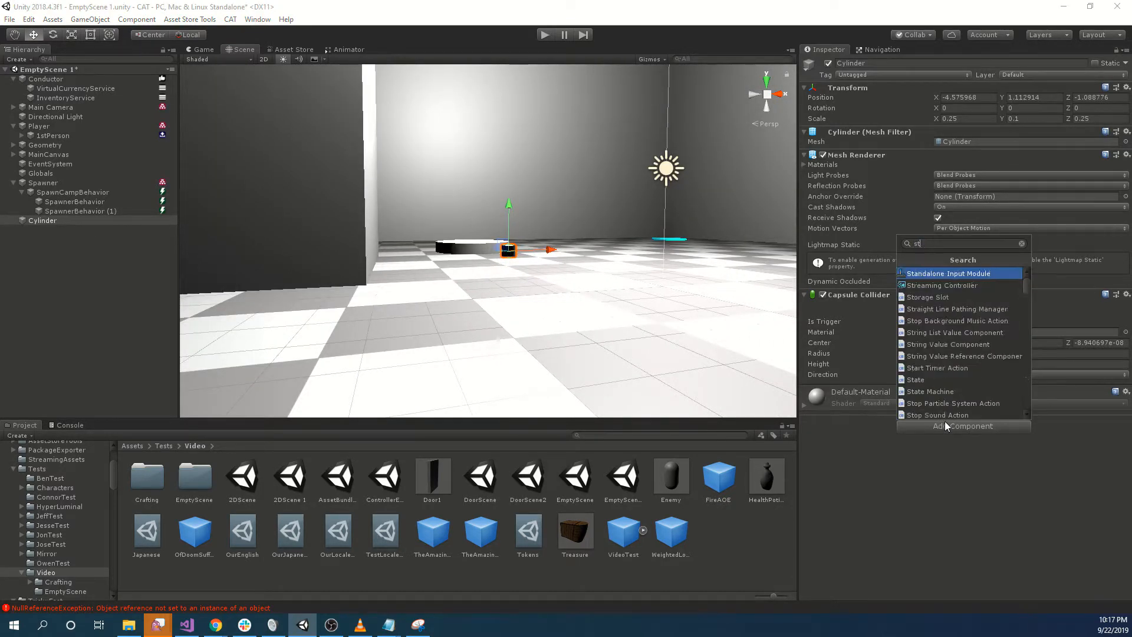
pyautogui.click(954, 293)
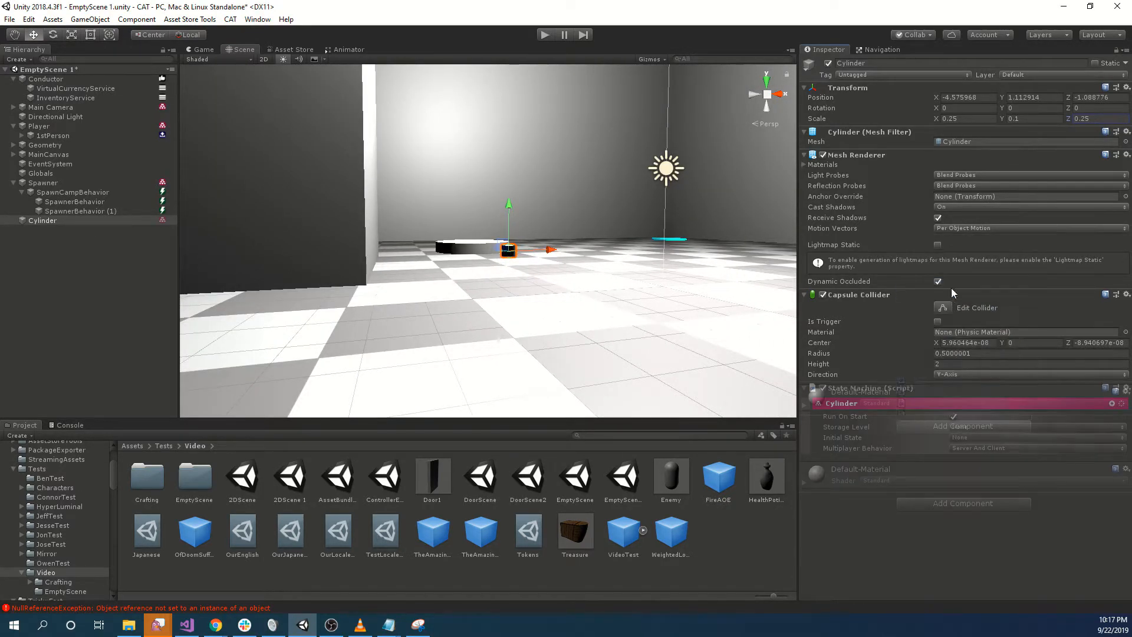
pyautogui.click(1112, 404)
pyautogui.write('switc')
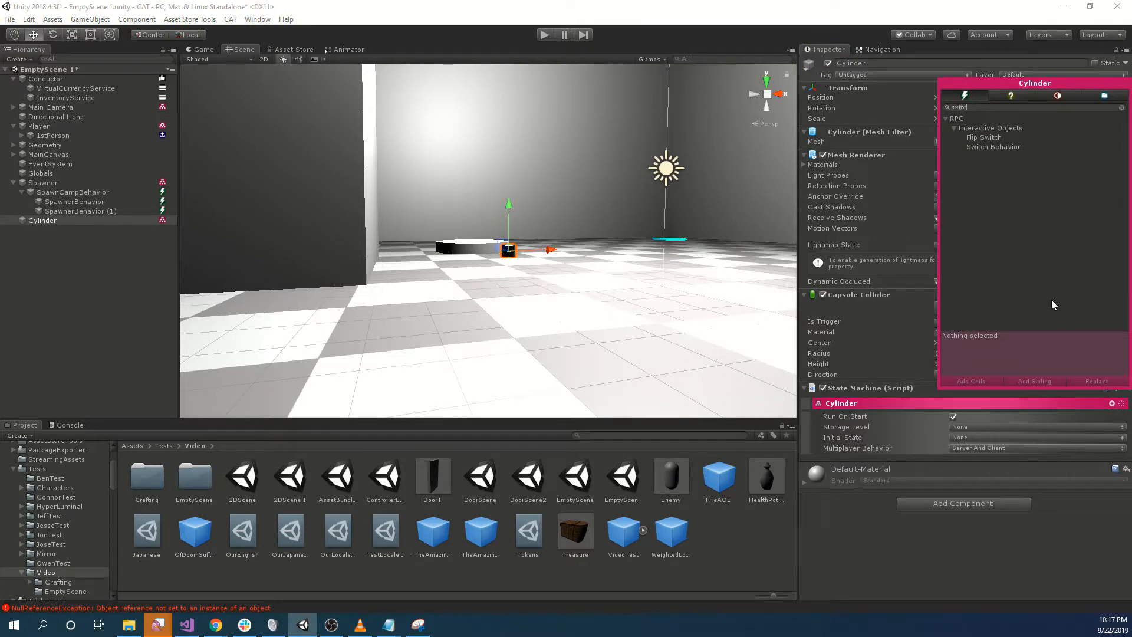
pyautogui.doubleClick(978, 148)
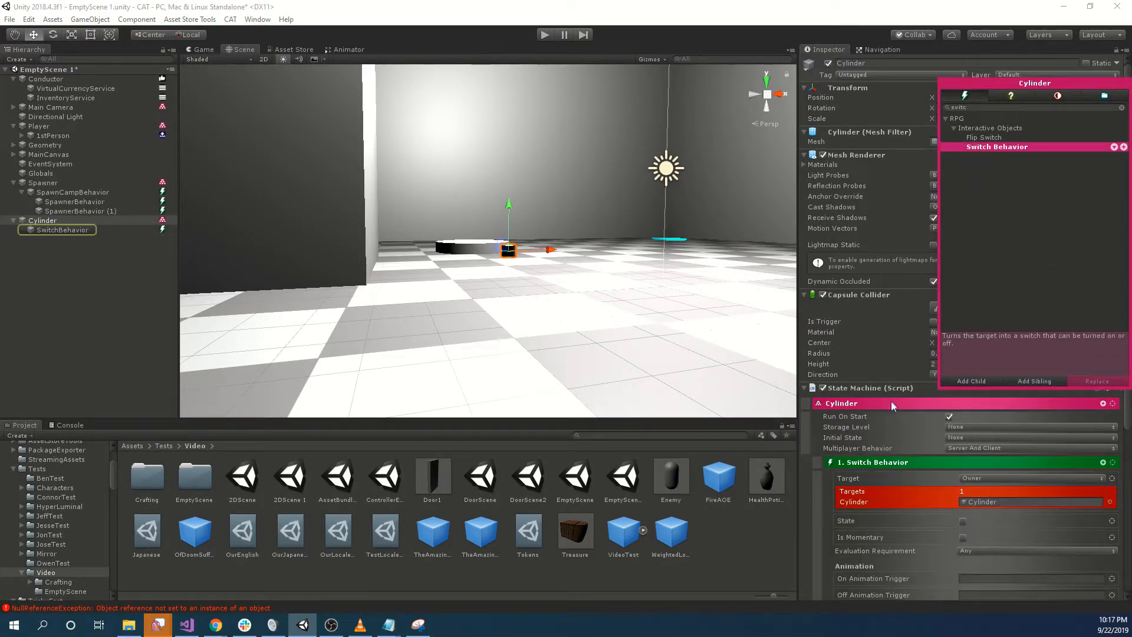
# Add an Interaction Manager component to the cylinder
pyautogui.click(827, 447)
pyautogui.scroll(-7, 810, 460)
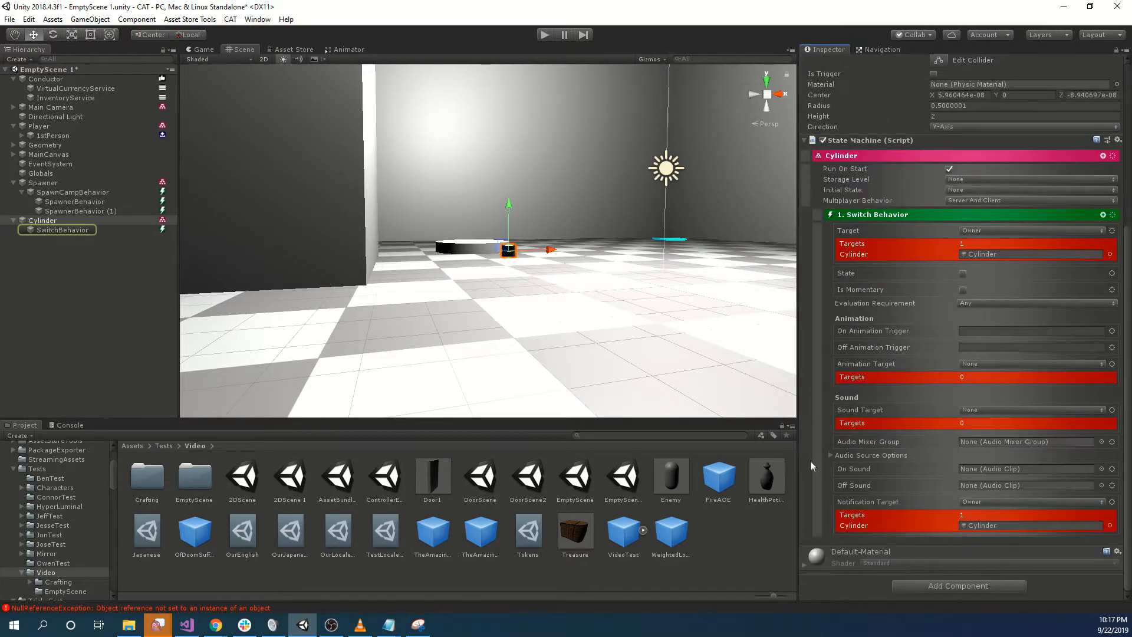
pyautogui.click(959, 585)
pyautogui.write('interaction ')
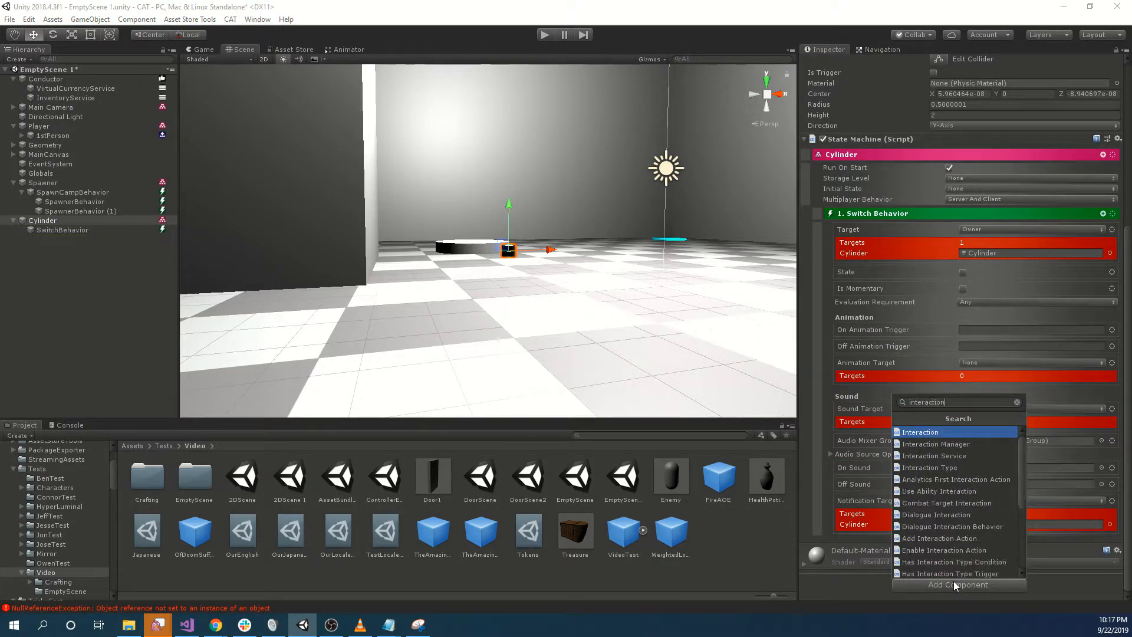
pyautogui.write('m')
pyautogui.press('Return')
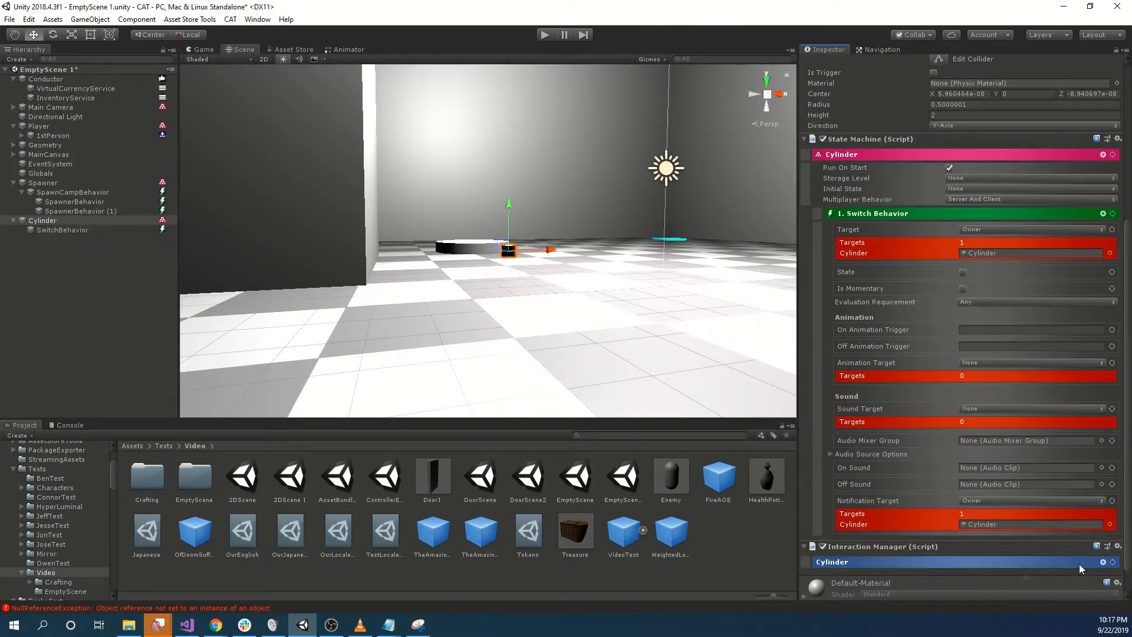
# Create a CAT RPG Switch Interaction as a child of the cylinder
pyautogui.rightClick(64, 221)
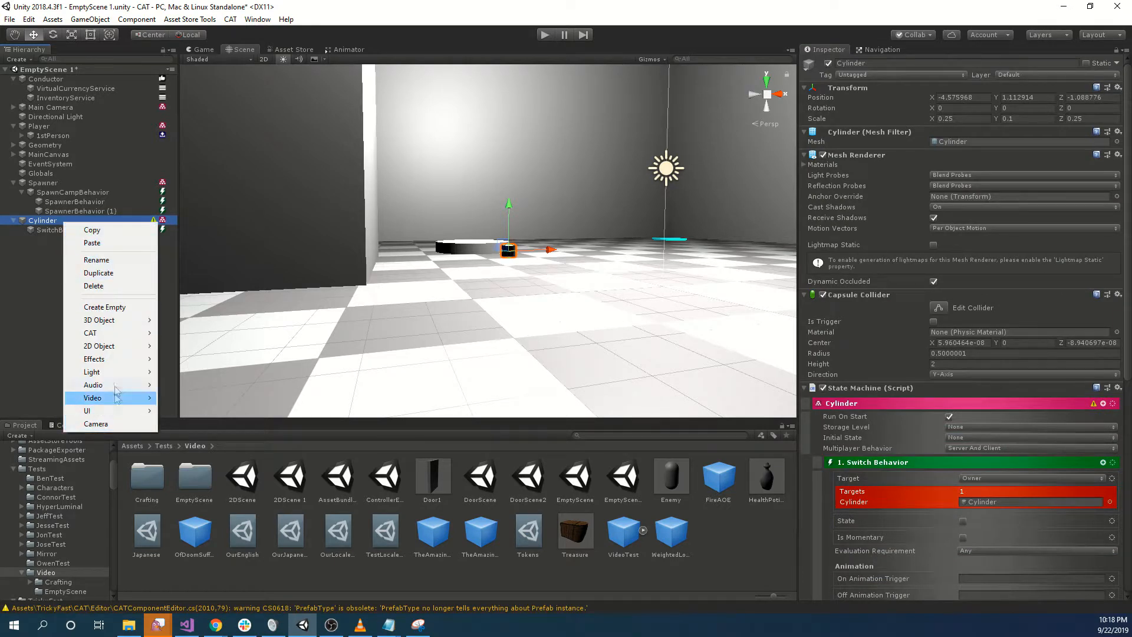
pyautogui.moveTo(94, 333)
pyautogui.moveTo(183, 424)
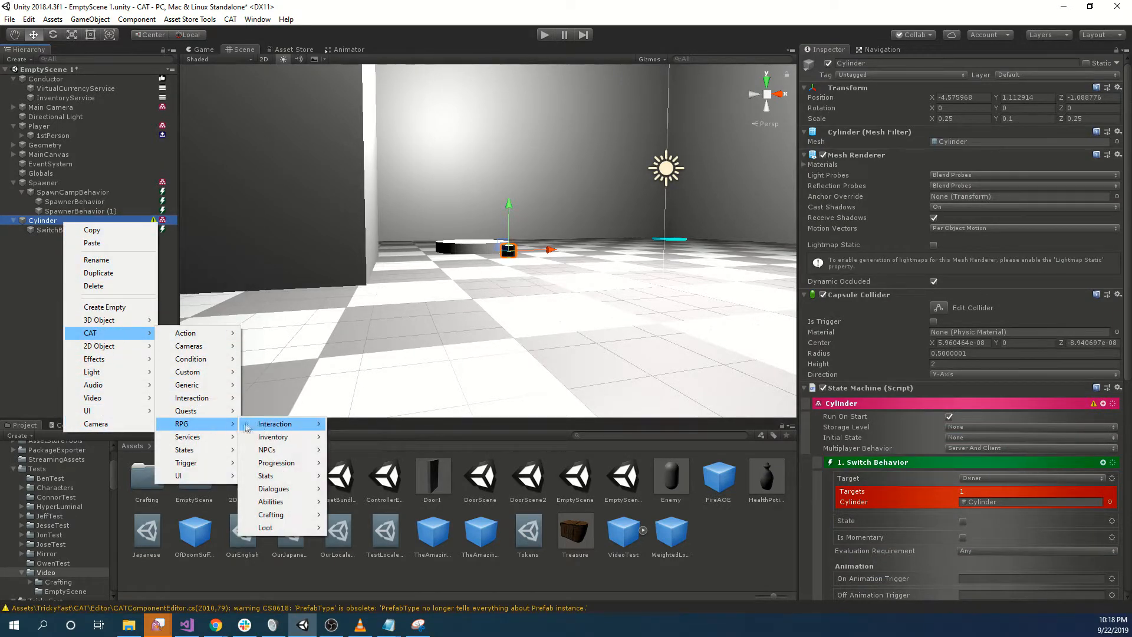
pyautogui.moveTo(275, 427)
pyautogui.click(372, 475)
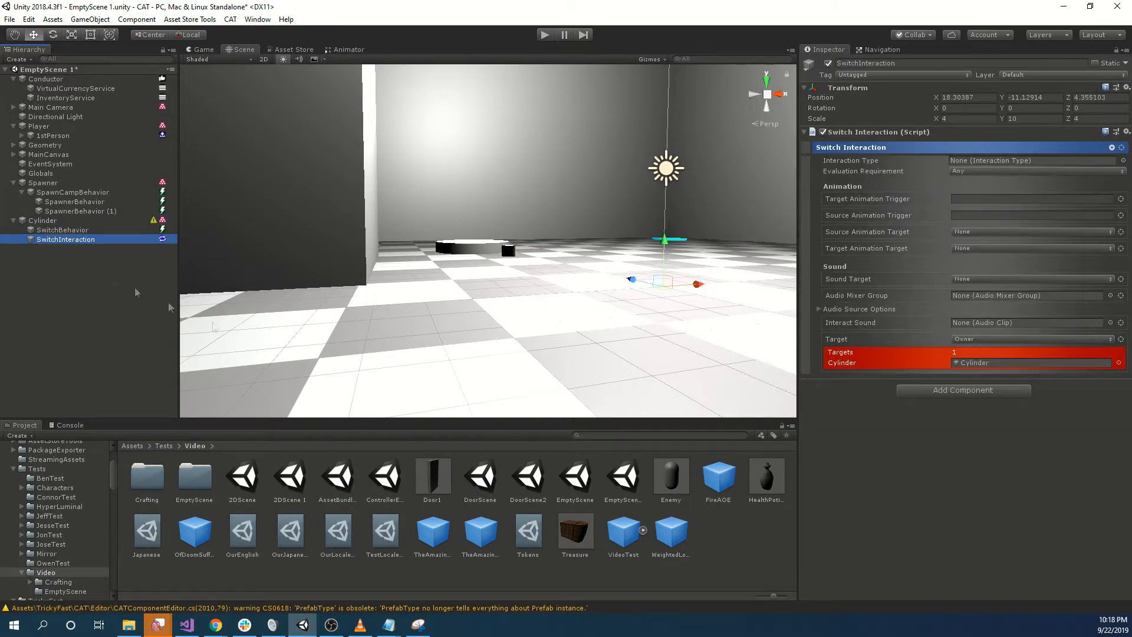
# Add two Move Actions as children of the cylinder's SwitchBehavior
pyautogui.click(70, 231)
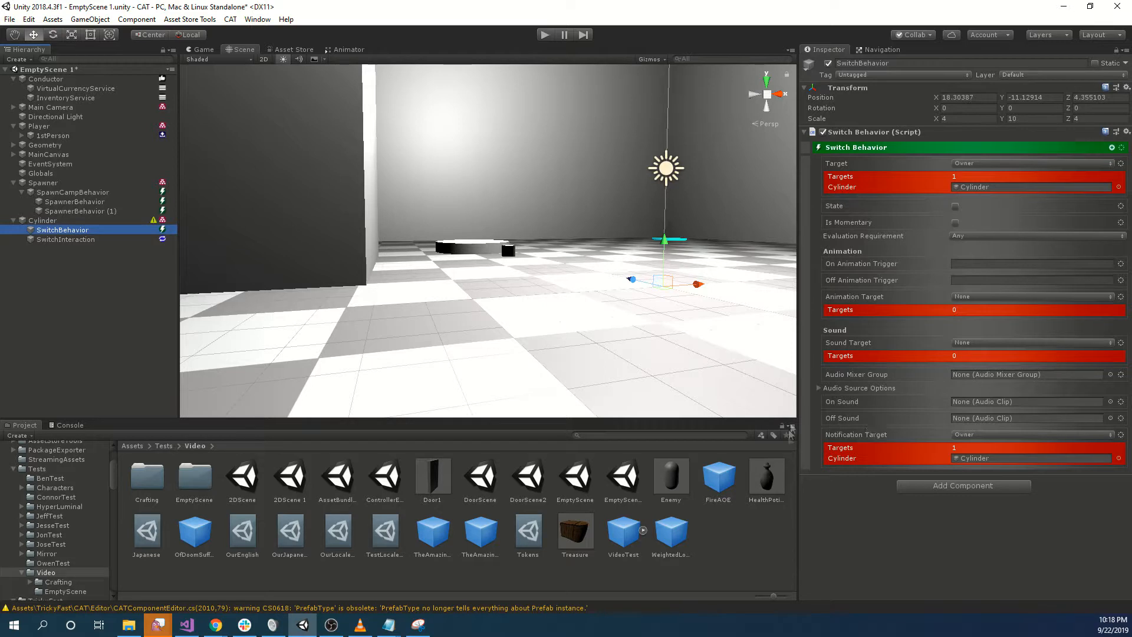
pyautogui.click(1109, 148)
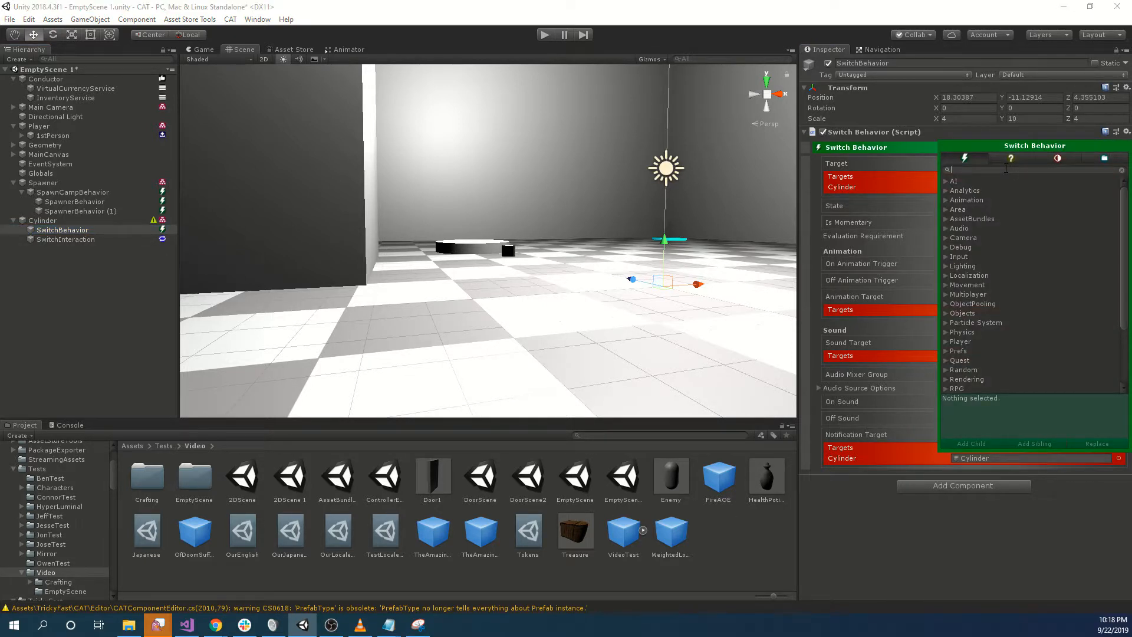
pyautogui.write('move')
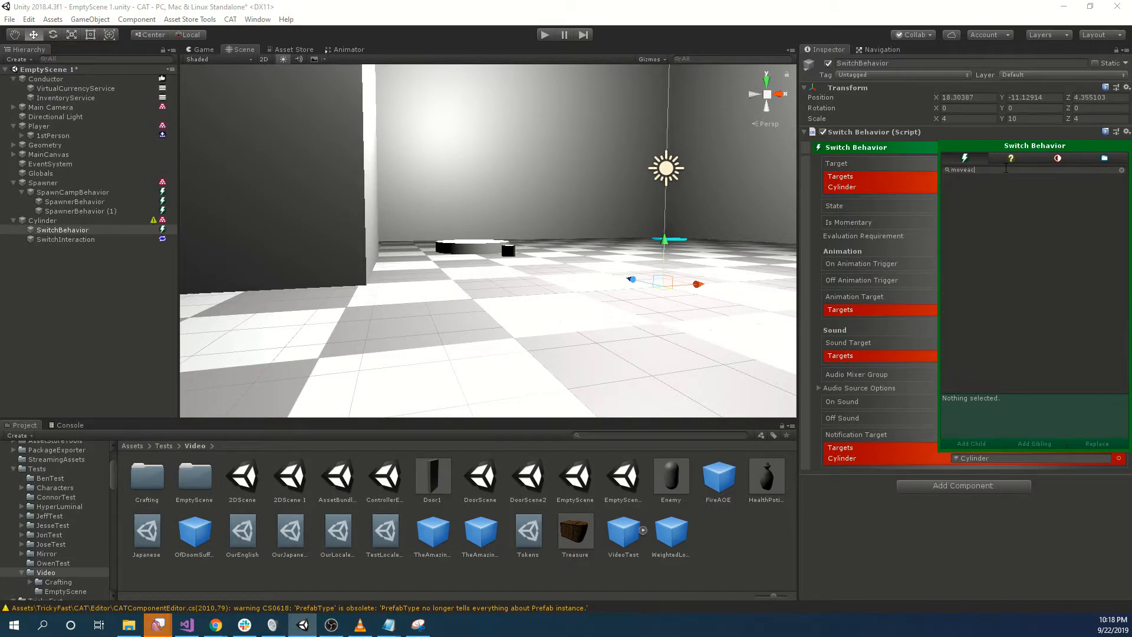
pyautogui.write(' ac')
pyautogui.click(964, 192)
pyautogui.doubleClick(973, 194)
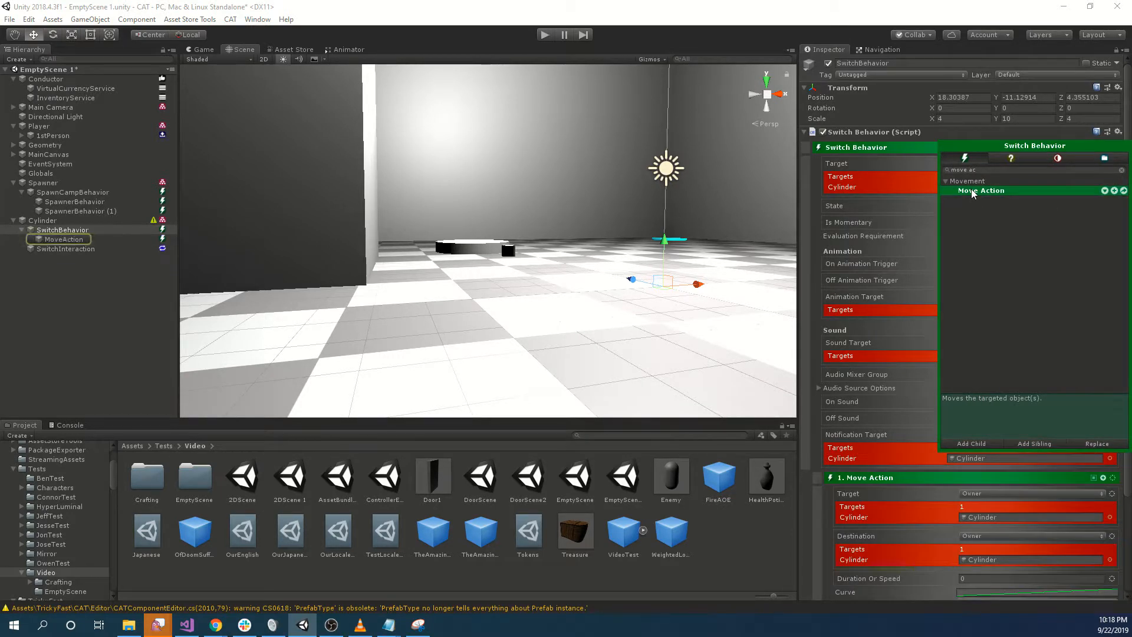
pyautogui.doubleClick(973, 193)
pyautogui.click(86, 247)
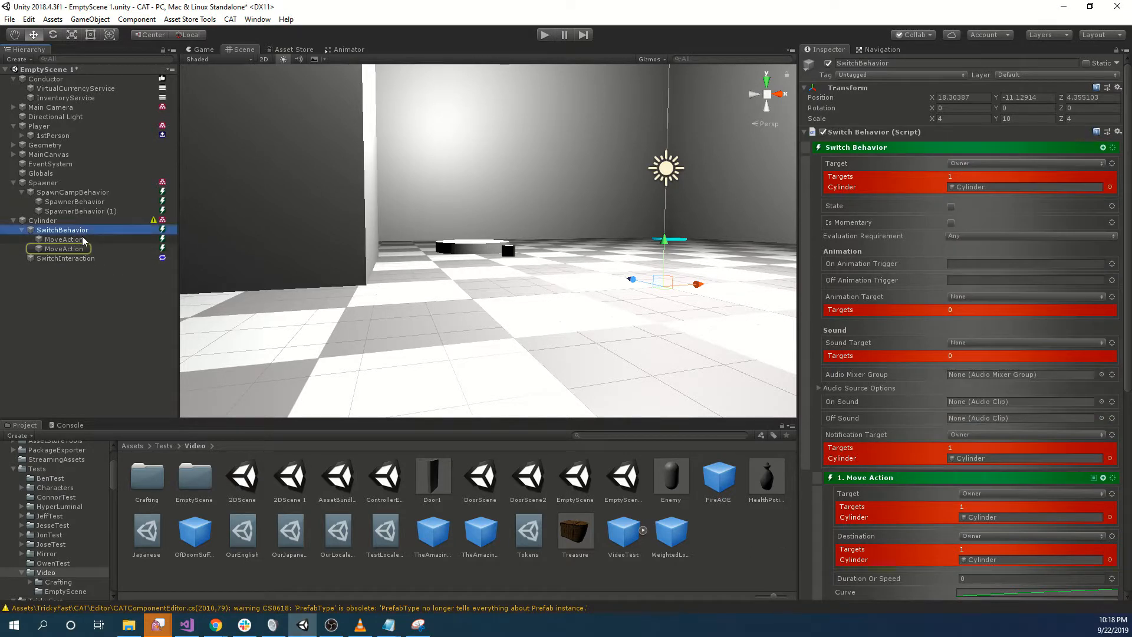
# Set the first Move Action's duration to 0.25, keeping Duration as the movement type
pyautogui.click(83, 239)
pyautogui.click(974, 273)
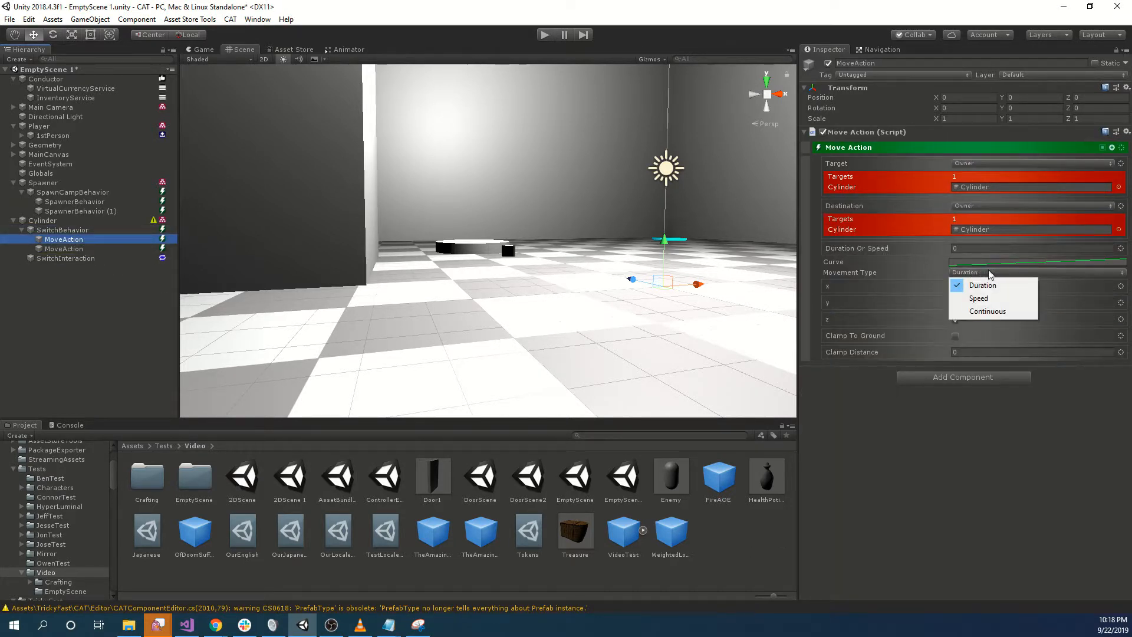
pyautogui.click(989, 274)
pyautogui.click(981, 248)
pyautogui.write('0.25')
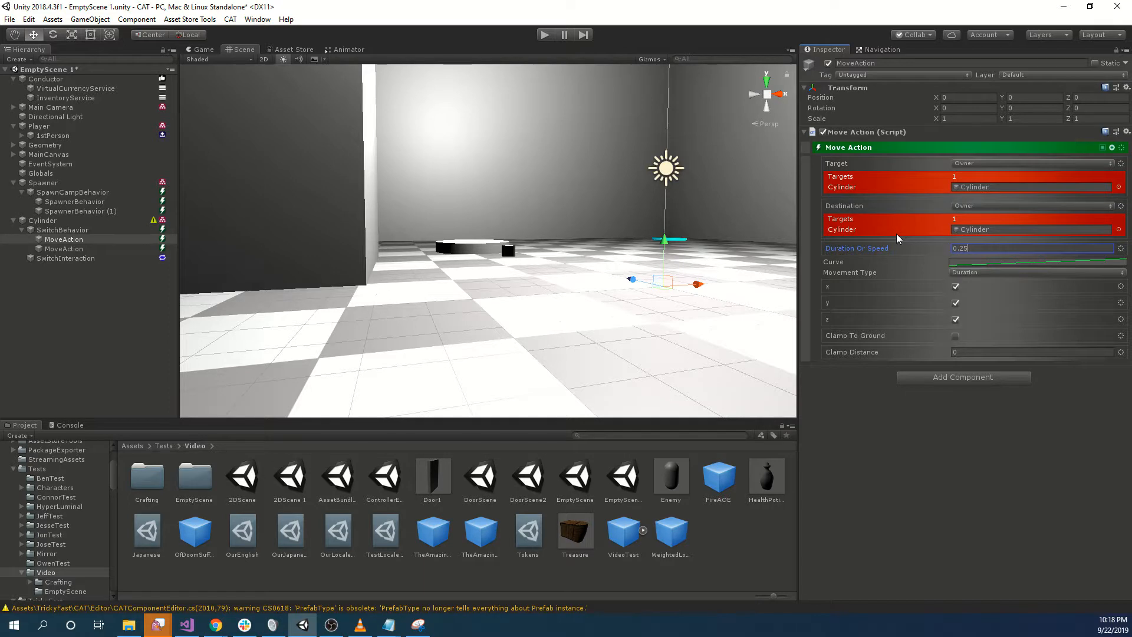
# Enable Use Offset on the first Move Action's destination and set the Y offset to 0.2
pyautogui.click(986, 205)
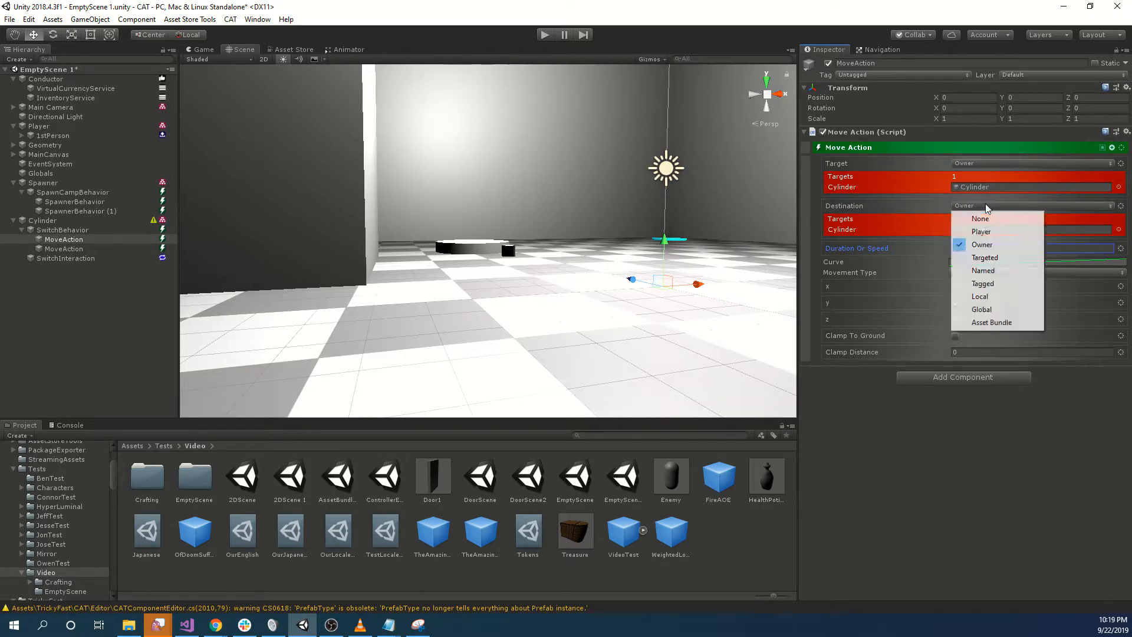
pyautogui.click(1120, 206)
pyautogui.click(1121, 205)
pyautogui.moveTo(1090, 335)
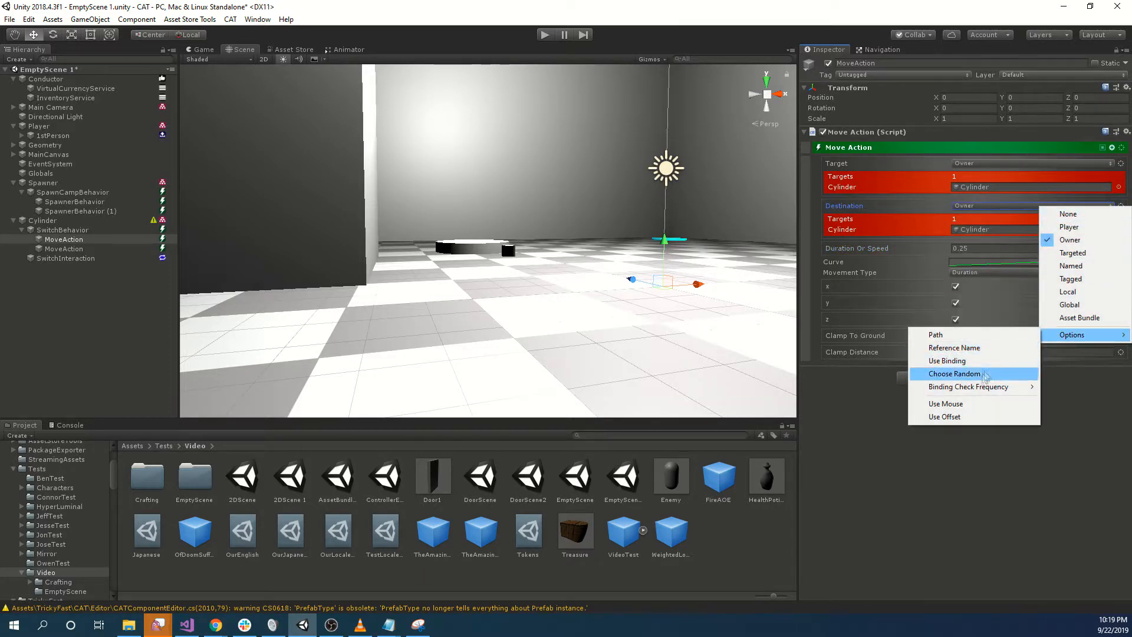
pyautogui.click(980, 417)
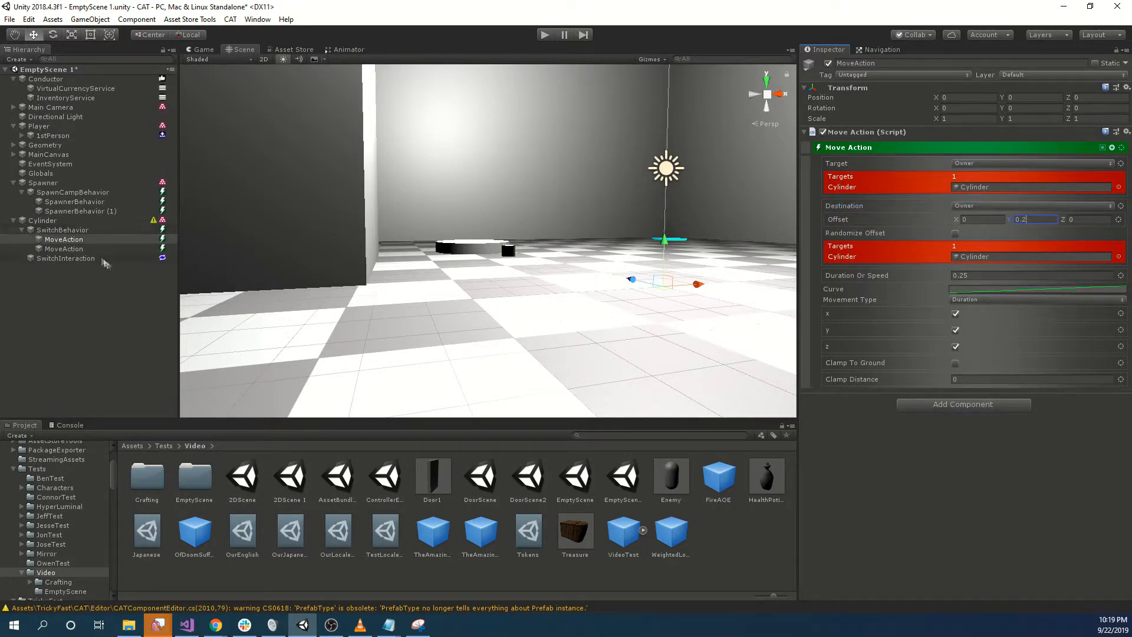
# Make the second Move Action a stop action with a destination Y offset of -0.2 and a duration of 0.25
pyautogui.click(85, 250)
pyautogui.click(1103, 148)
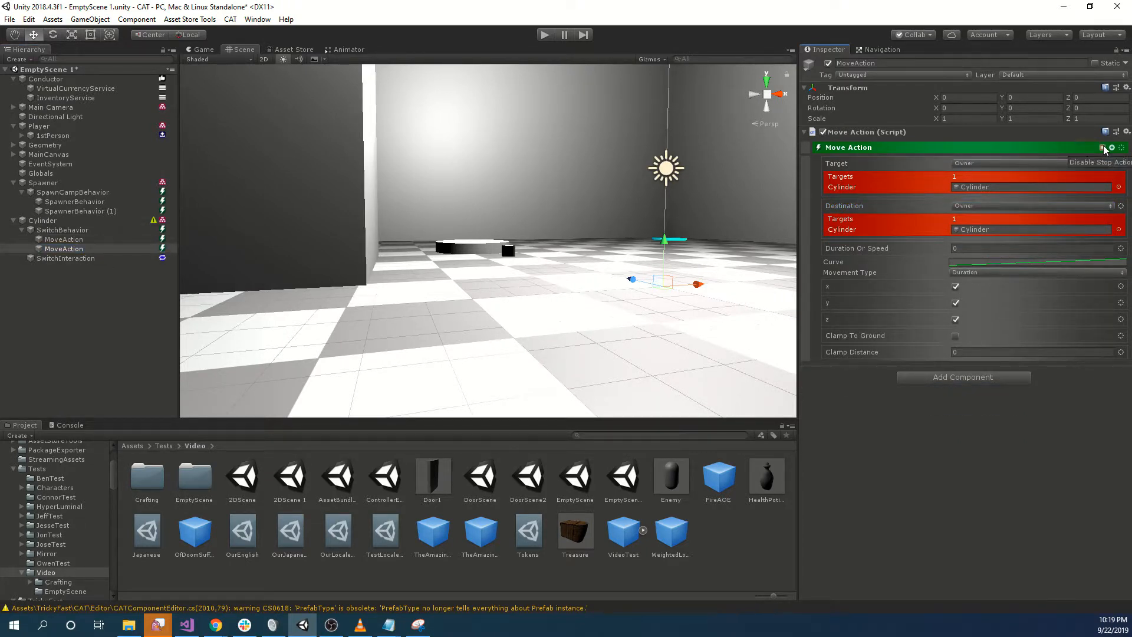
pyautogui.click(1120, 207)
pyautogui.moveTo(1074, 334)
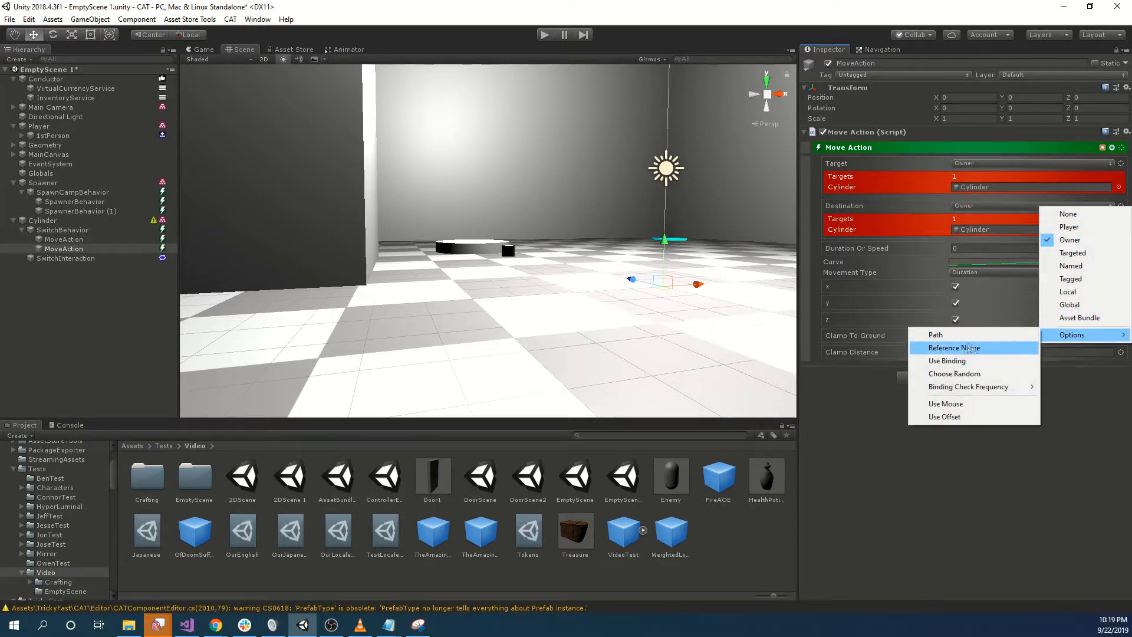
pyautogui.click(949, 417)
pyautogui.write('-0.2')
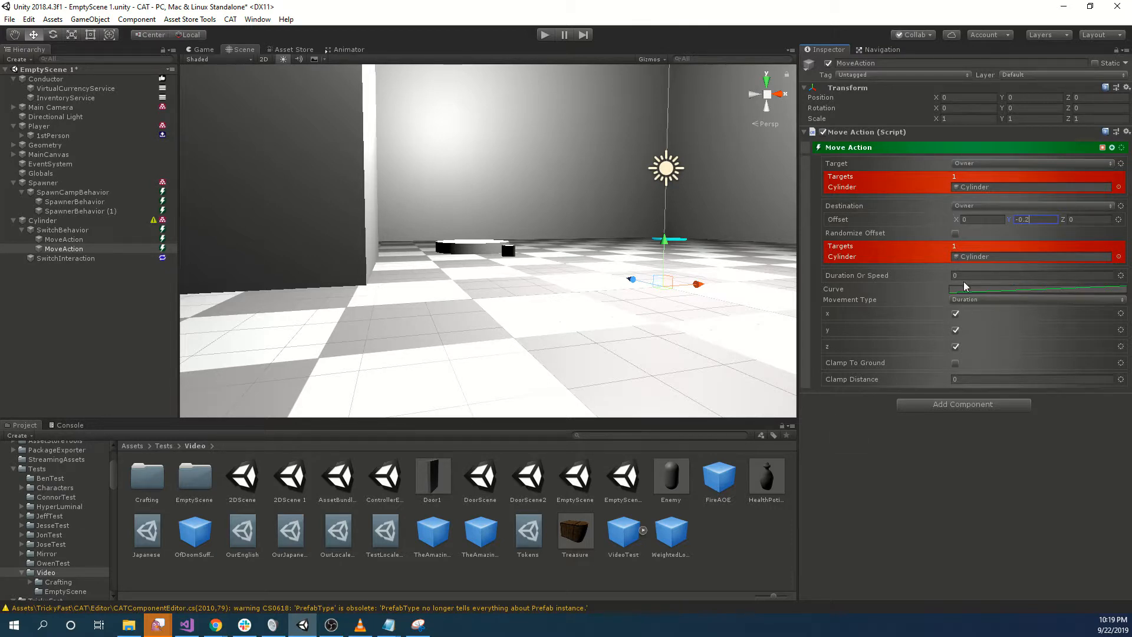
pyautogui.moveTo(964, 276); pyautogui.dragTo(845, 262)
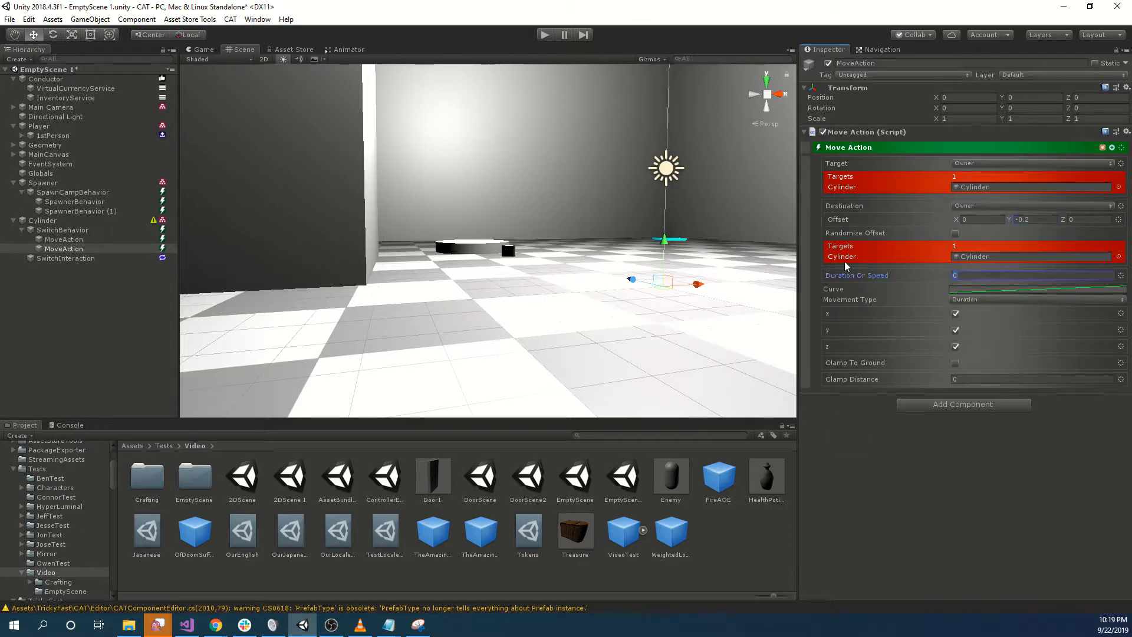
pyautogui.click(943, 532)
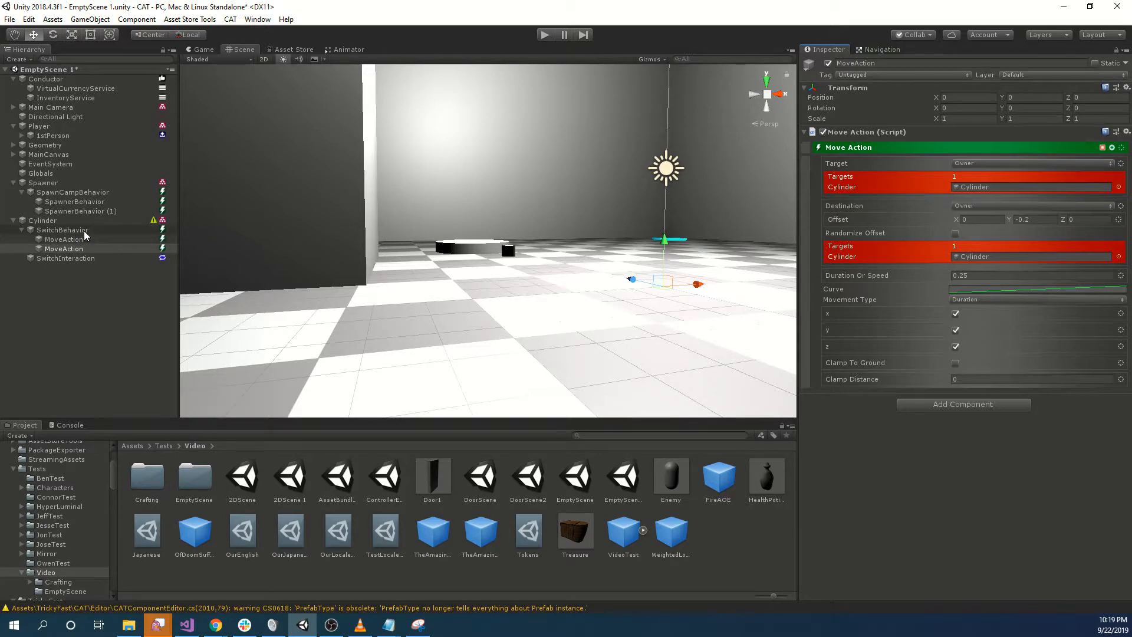
# Add a Pause Spawn Camp action as a child of the cylinder's SwitchBehavior
pyautogui.click(84, 231)
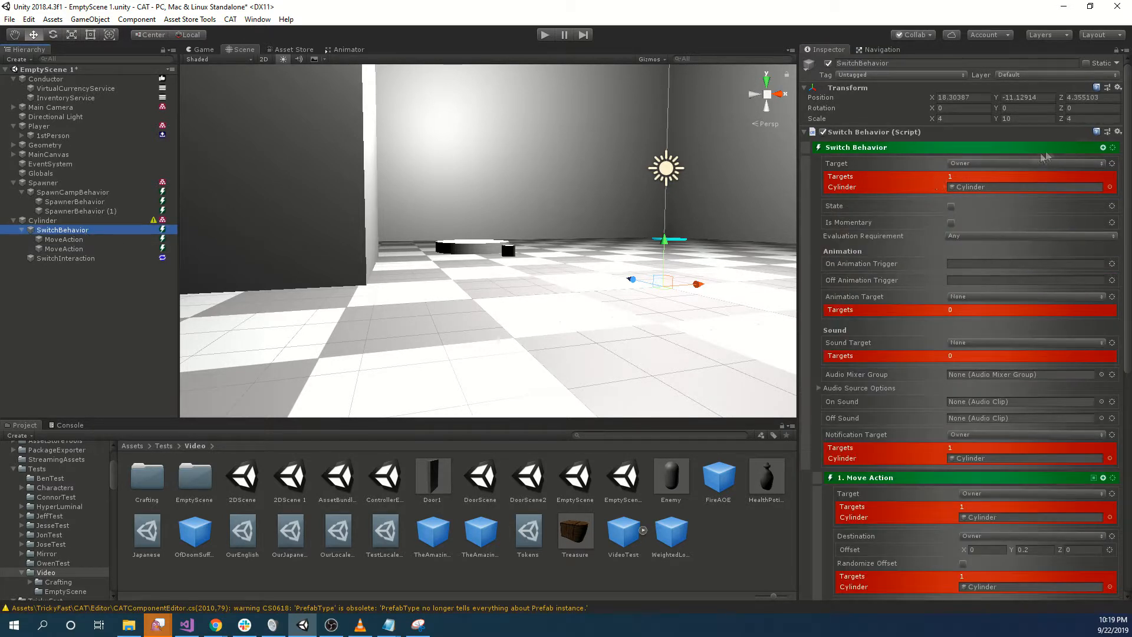
pyautogui.click(1103, 148)
pyautogui.write('paus')
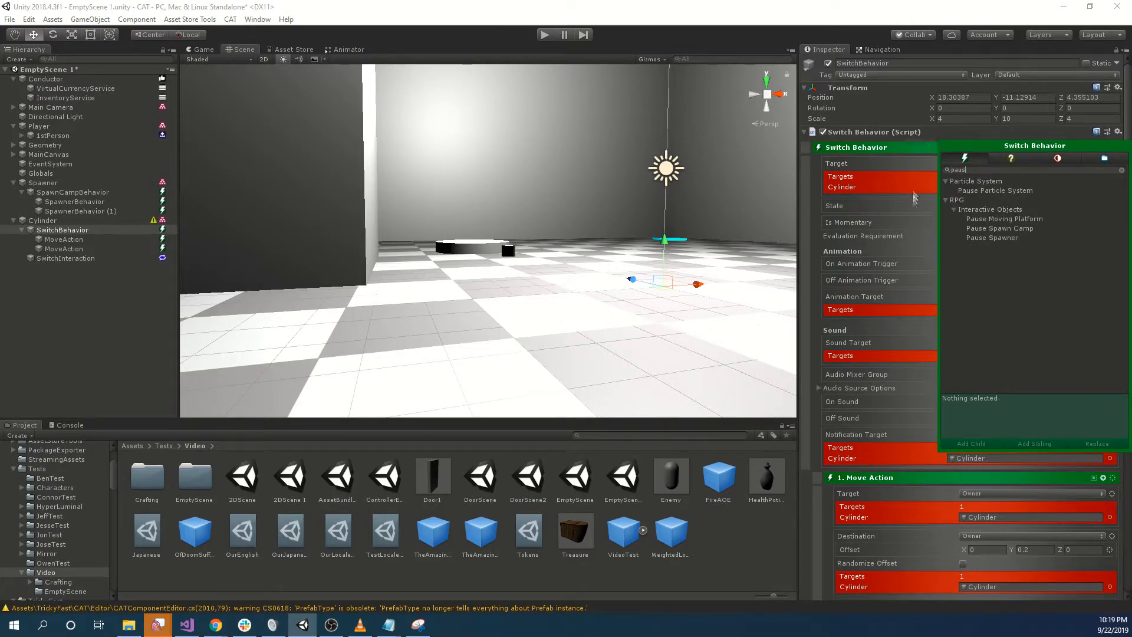
pyautogui.doubleClick(1005, 229)
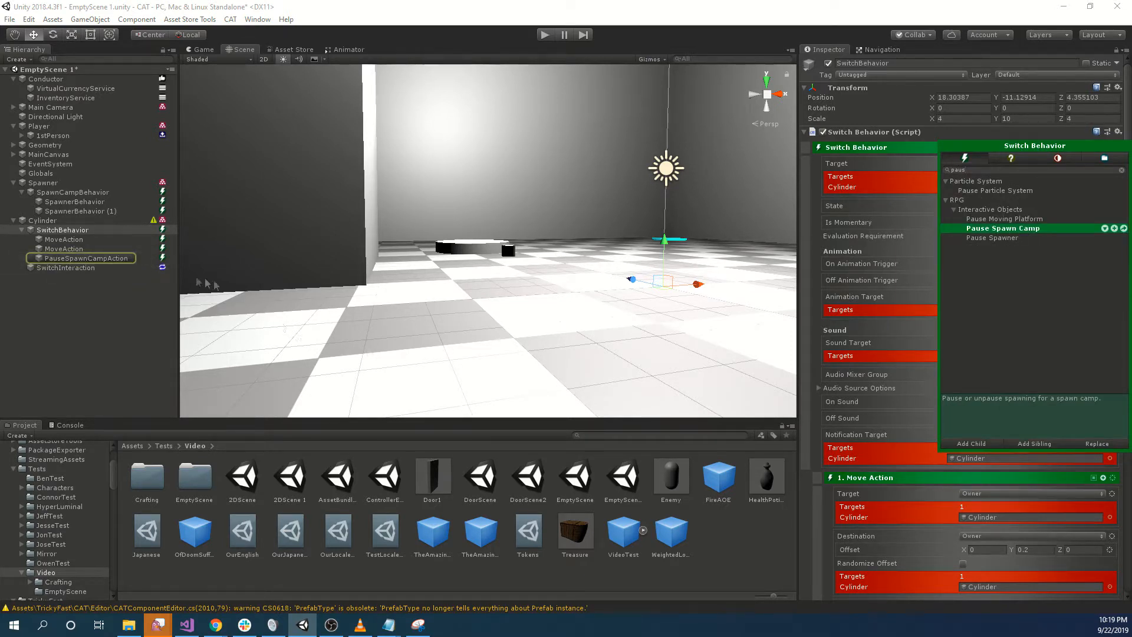
# Assign the Spawner object as the Pause Spawn Camp action's target and enable Revert On Stop
pyautogui.click(117, 259)
pyautogui.click(103, 260)
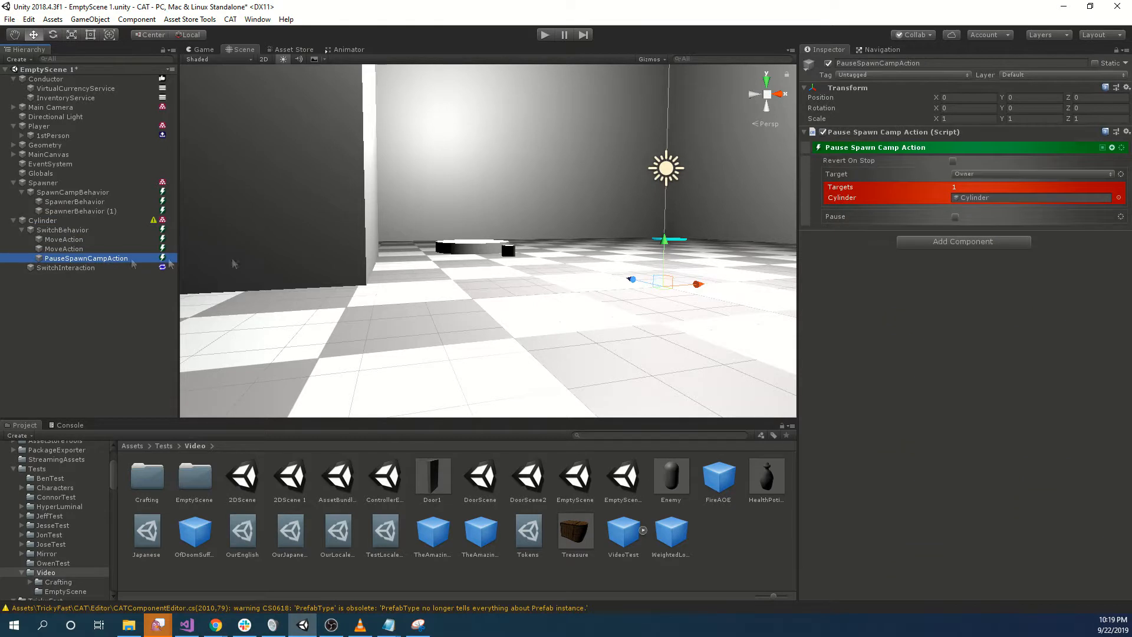
pyautogui.click(1000, 177)
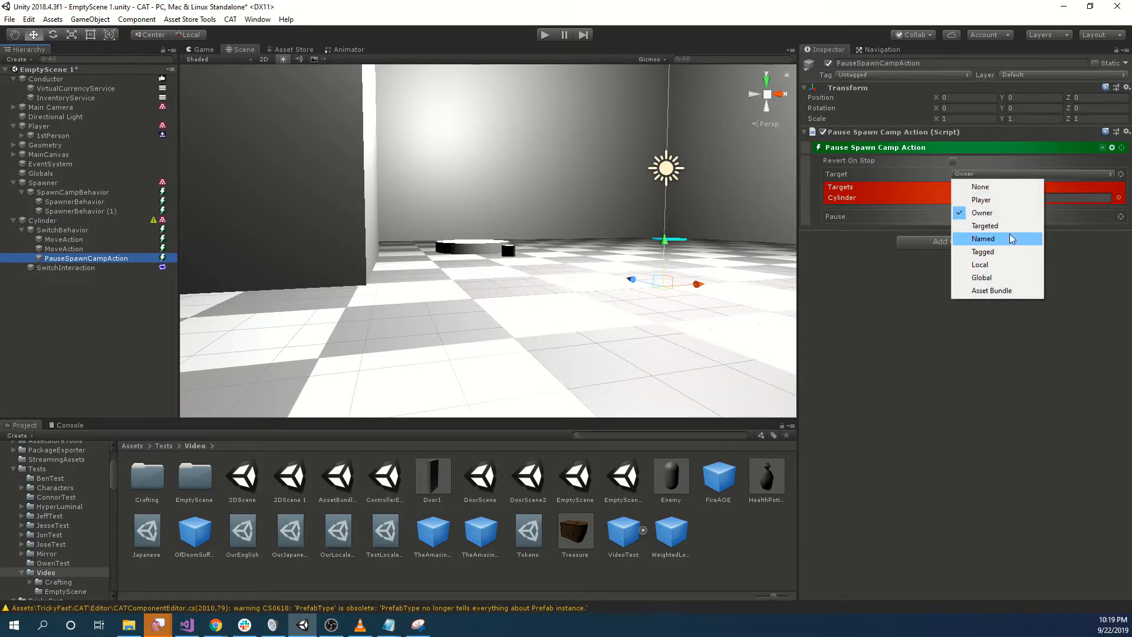
pyautogui.click(1006, 251)
pyautogui.moveTo(44, 183); pyautogui.dragTo(1002, 175)
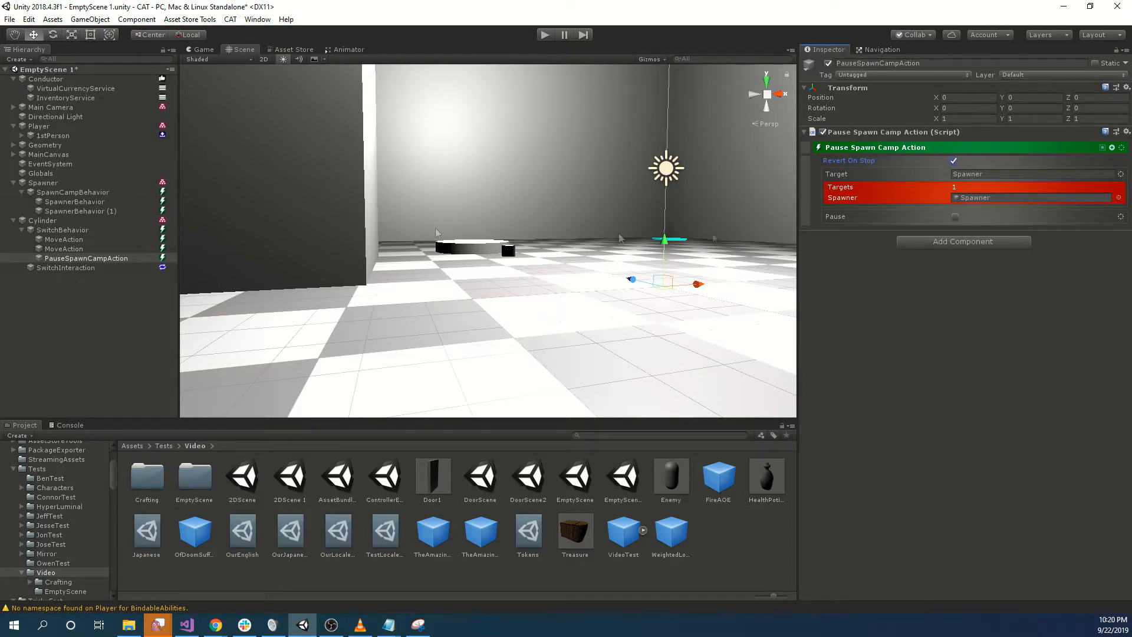
# Play the scene, walk to the cylinder and activate the switch to test unpausing the Spawner's spawn camp
pyautogui.click(69, 182)
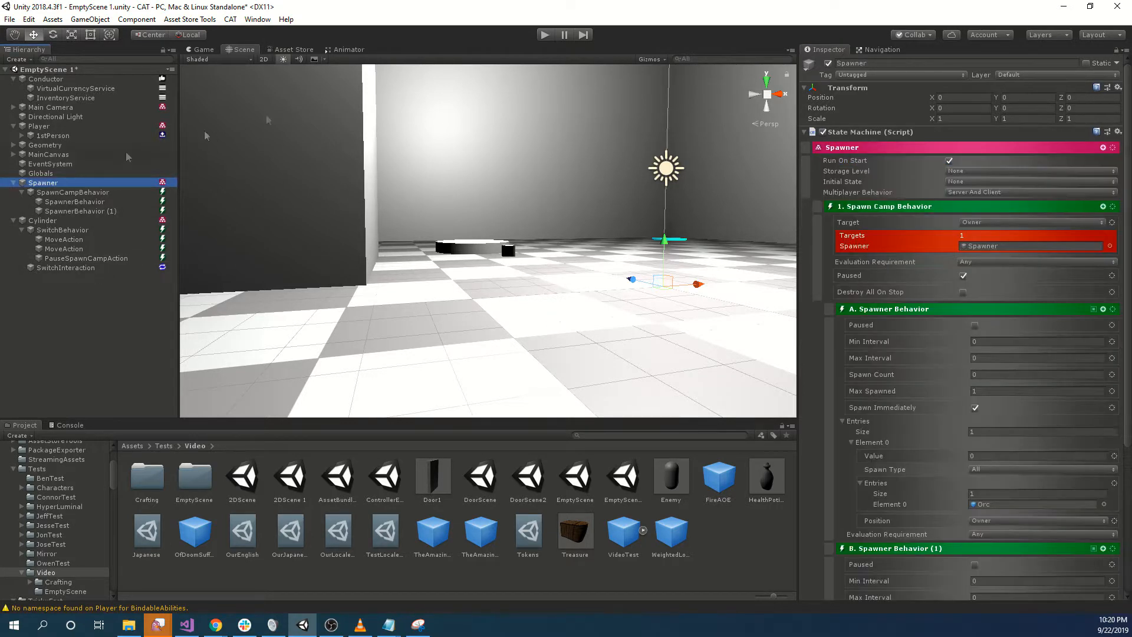
pyautogui.click(545, 34)
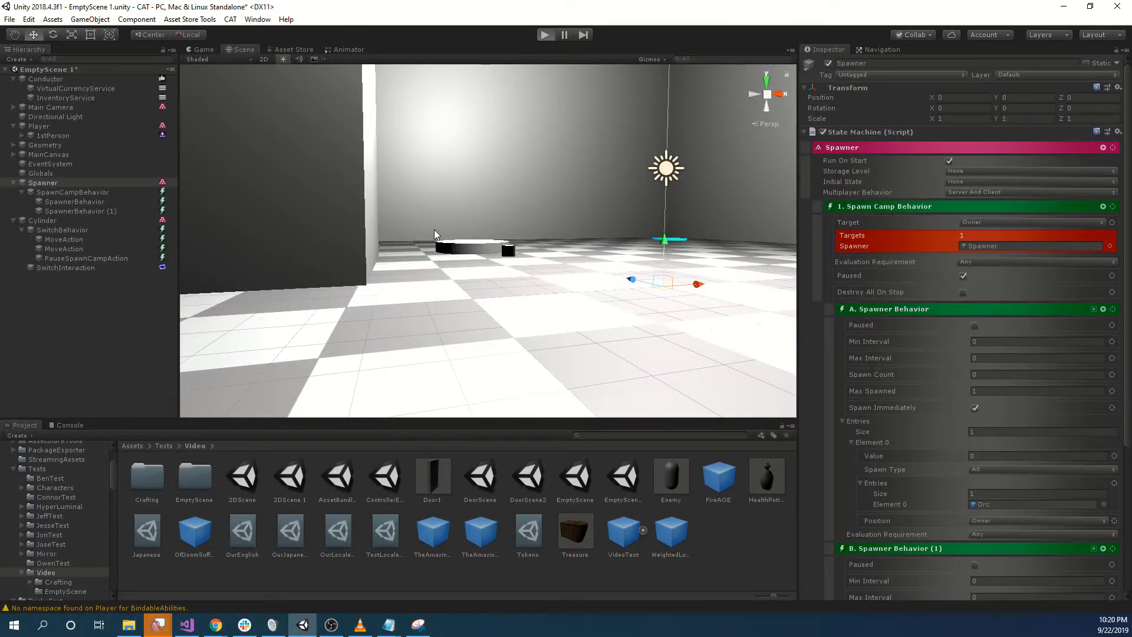
pyautogui.press('w')
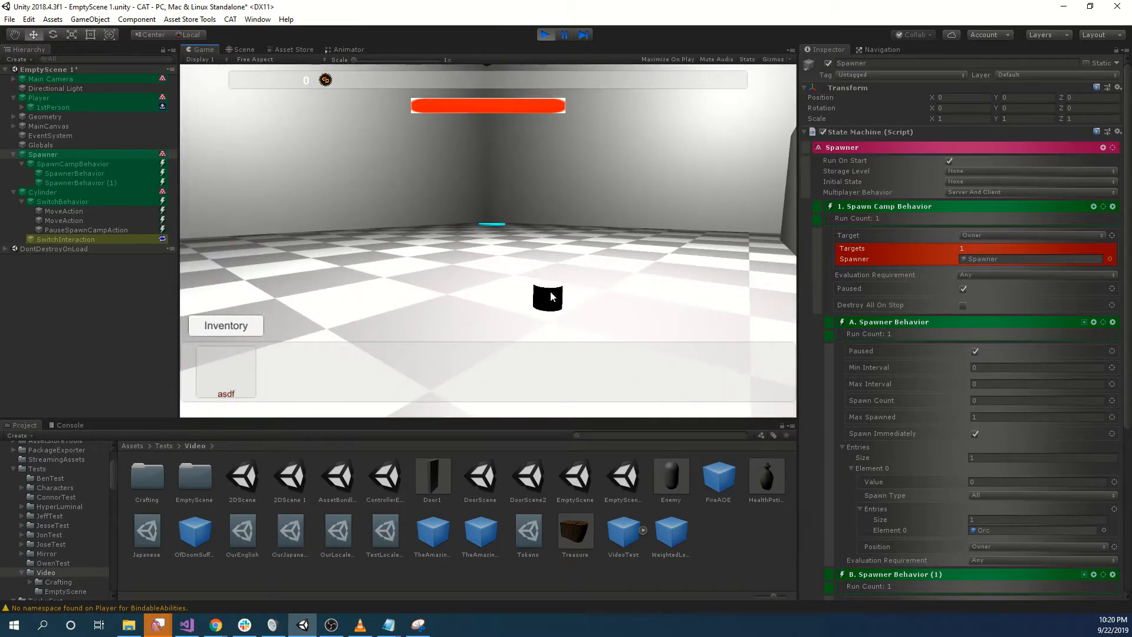
pyautogui.click(550, 291)
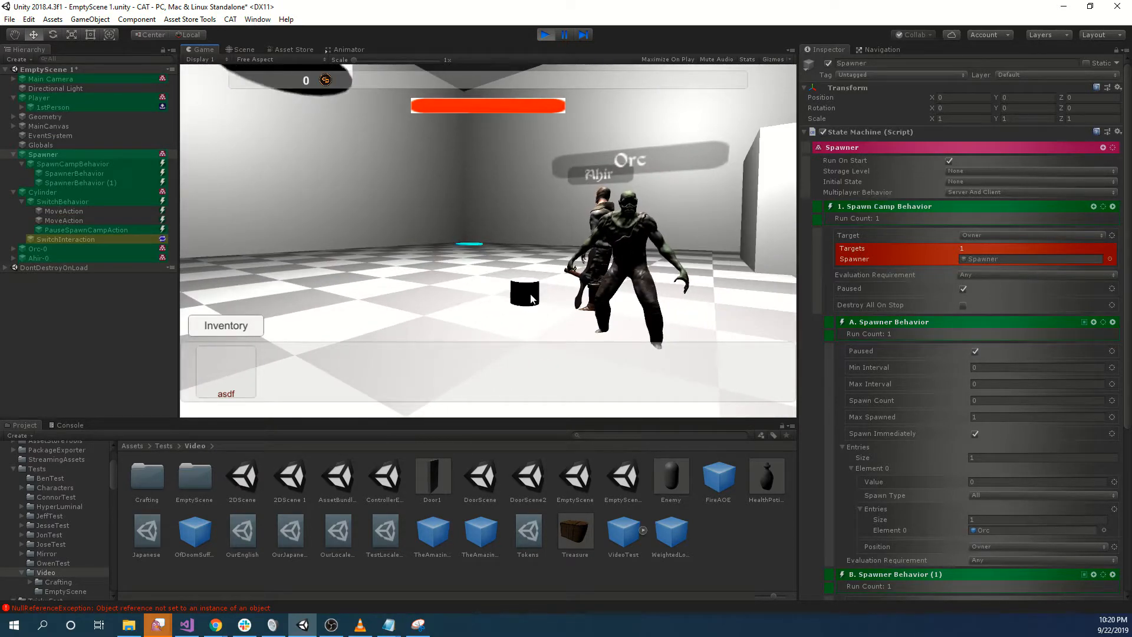
# Delete the spawned Ahir twice in the running scene to test respawning, checking the game view after each deletion
pyautogui.click(92, 255)
pyautogui.press('Delete')
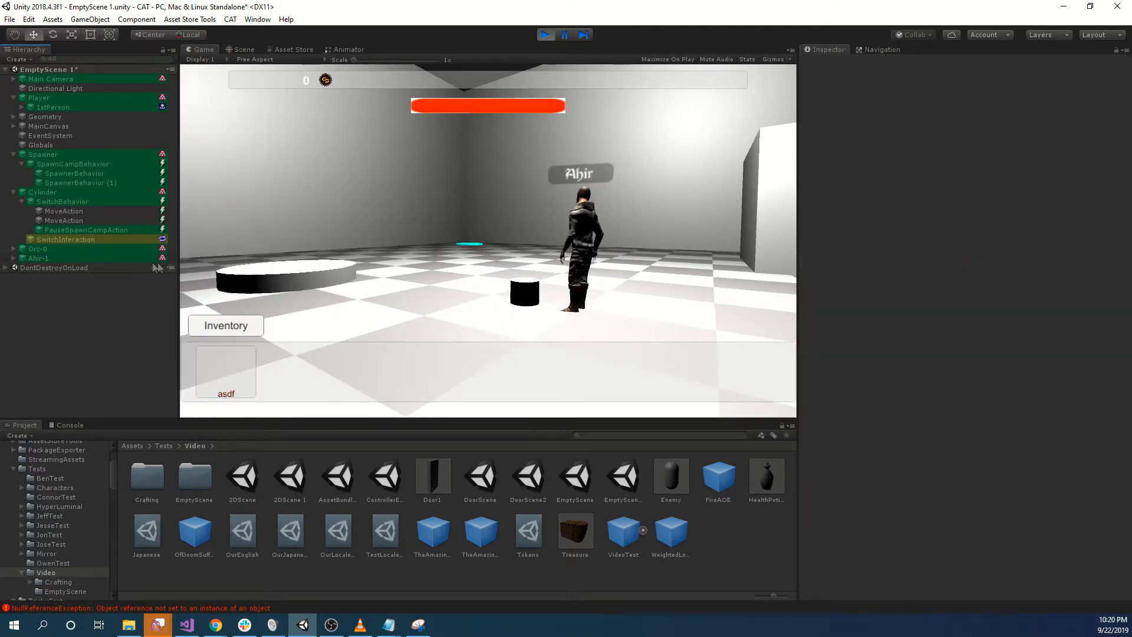
pyautogui.click(503, 194)
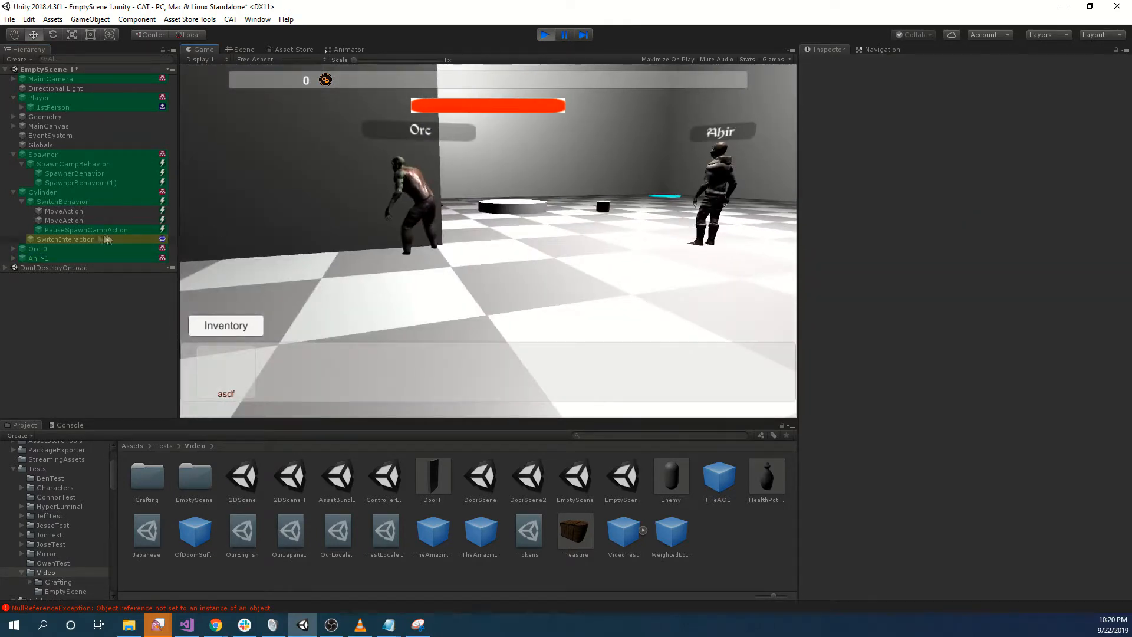
pyautogui.click(89, 258)
pyautogui.press('Delete')
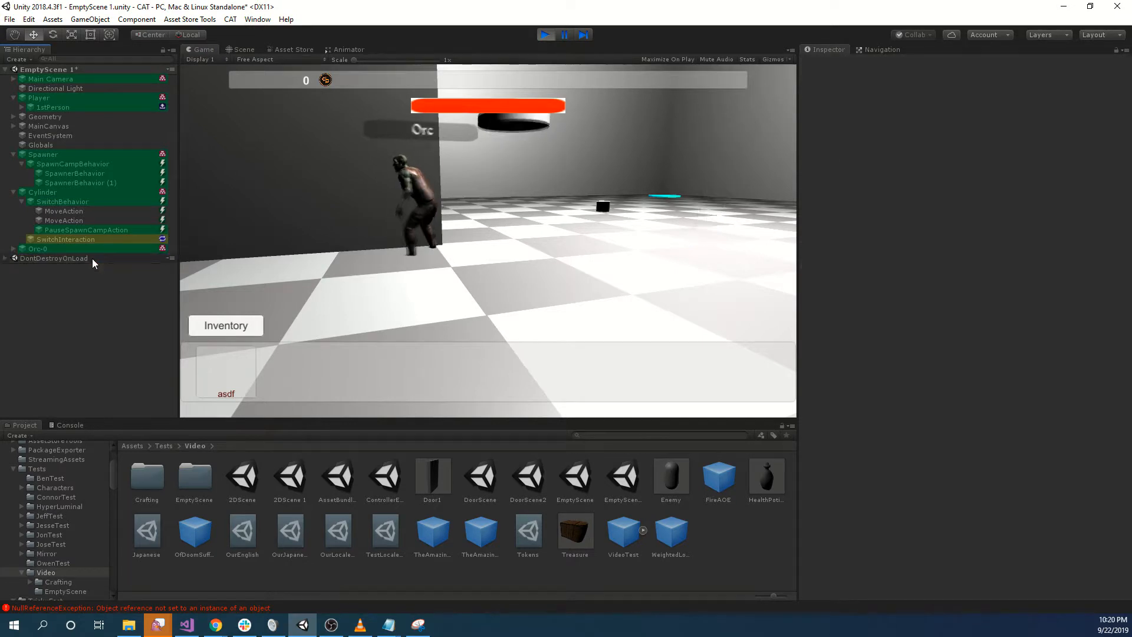
pyautogui.moveTo(528, 235); pyautogui.dragTo(650, 230)
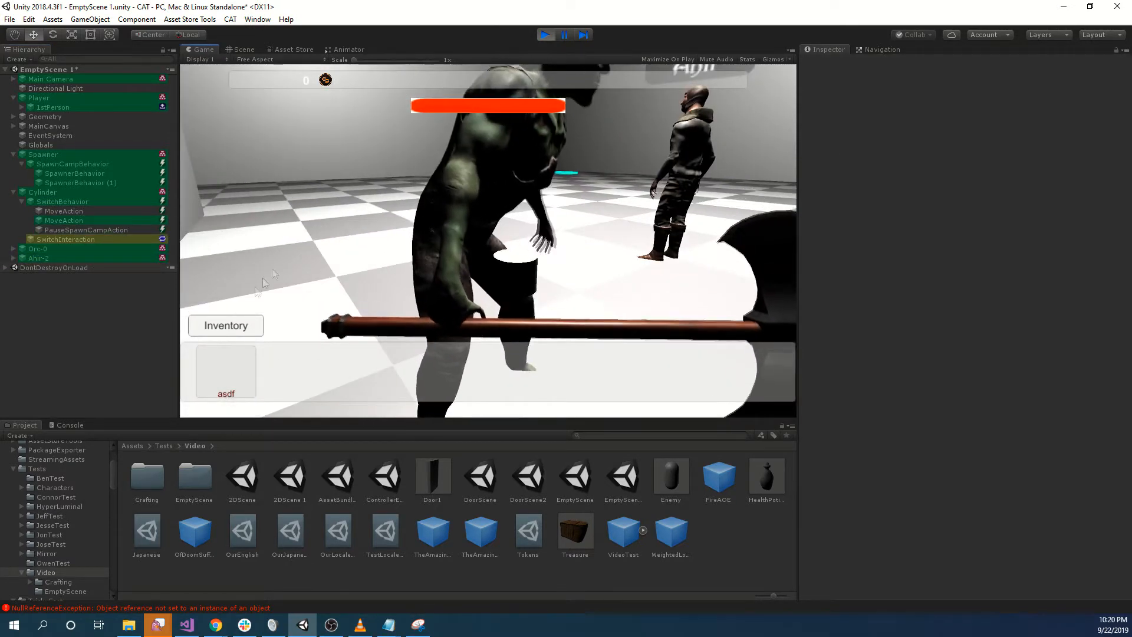
# Inspect the Spawner's paused spawn camp settings and delete the spawned Orc and Ahir in the running scene
pyautogui.press('s')
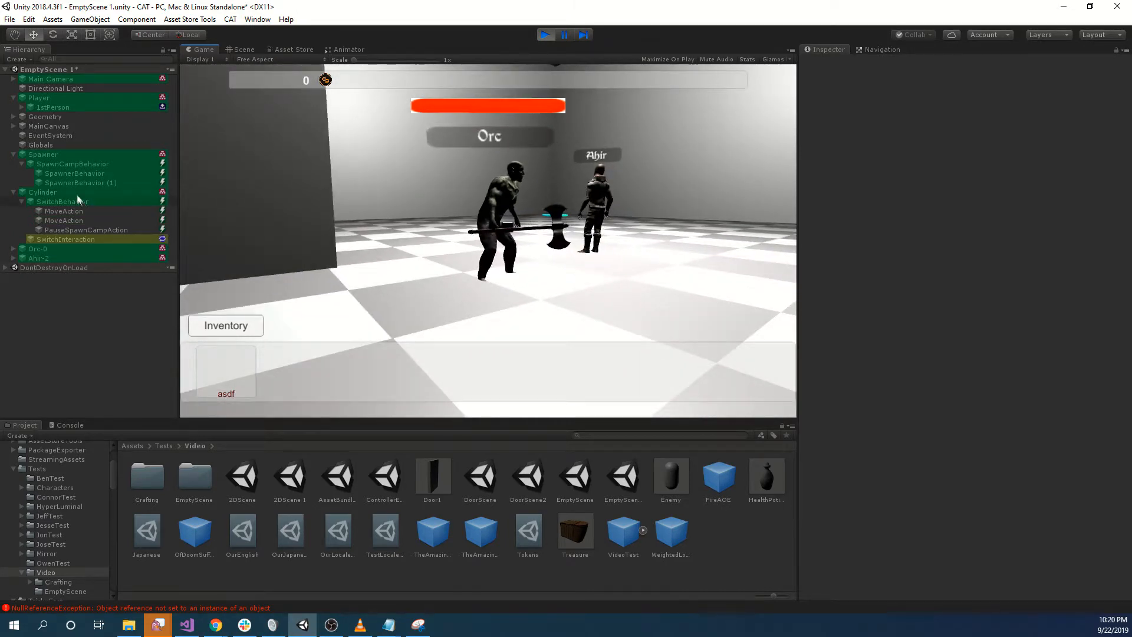
pyautogui.click(80, 155)
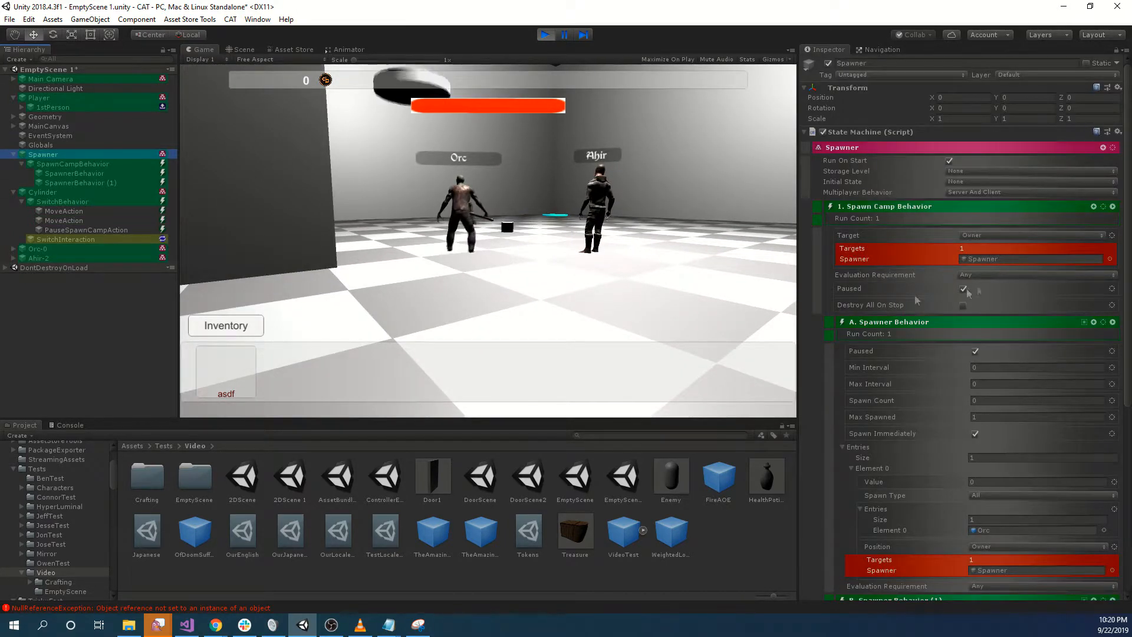
pyautogui.click(76, 250)
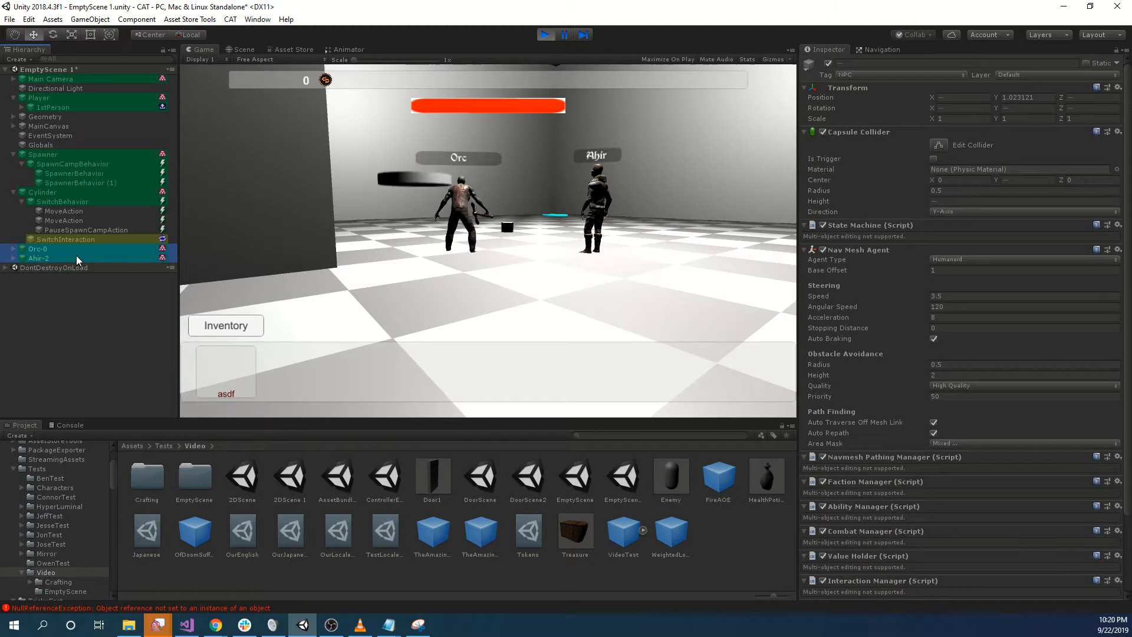
pyautogui.press('w')
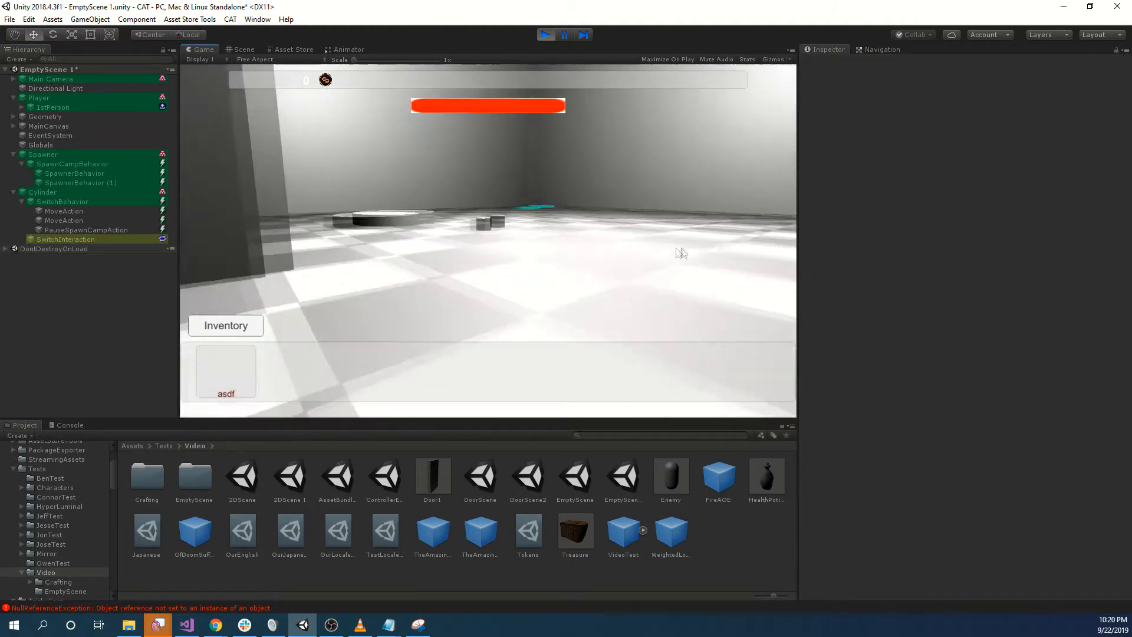
# Walk to the cylinder and activate its switch to test respawning the Orc and Ahir, finishing by stopping the scene
pyautogui.press('s')
pyautogui.press('a')
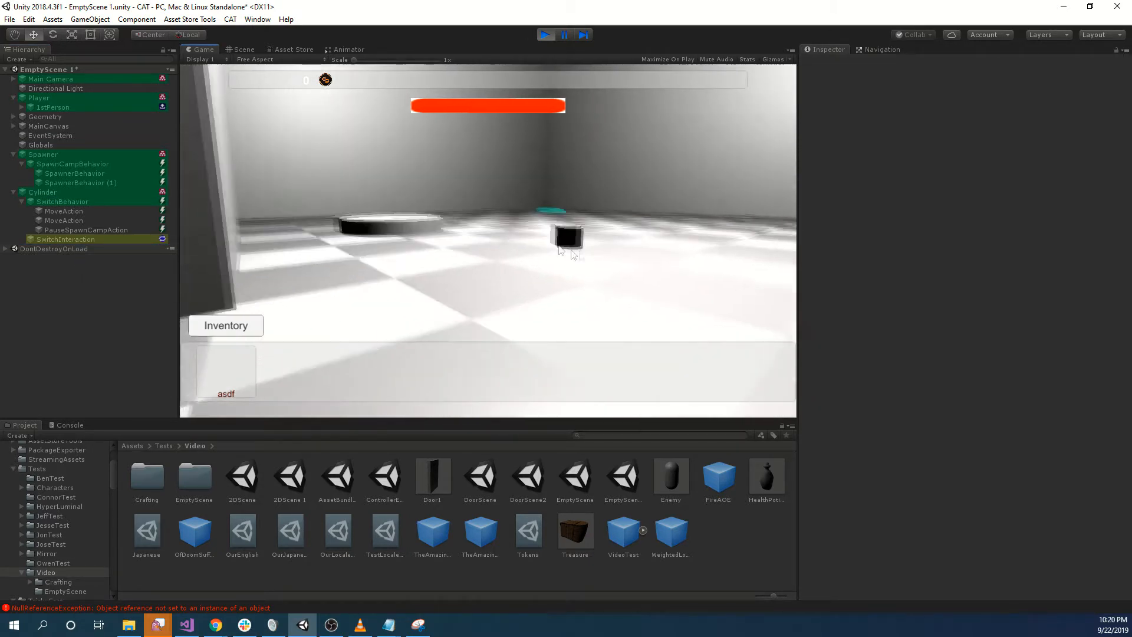
pyautogui.click(561, 239)
pyautogui.press('w')
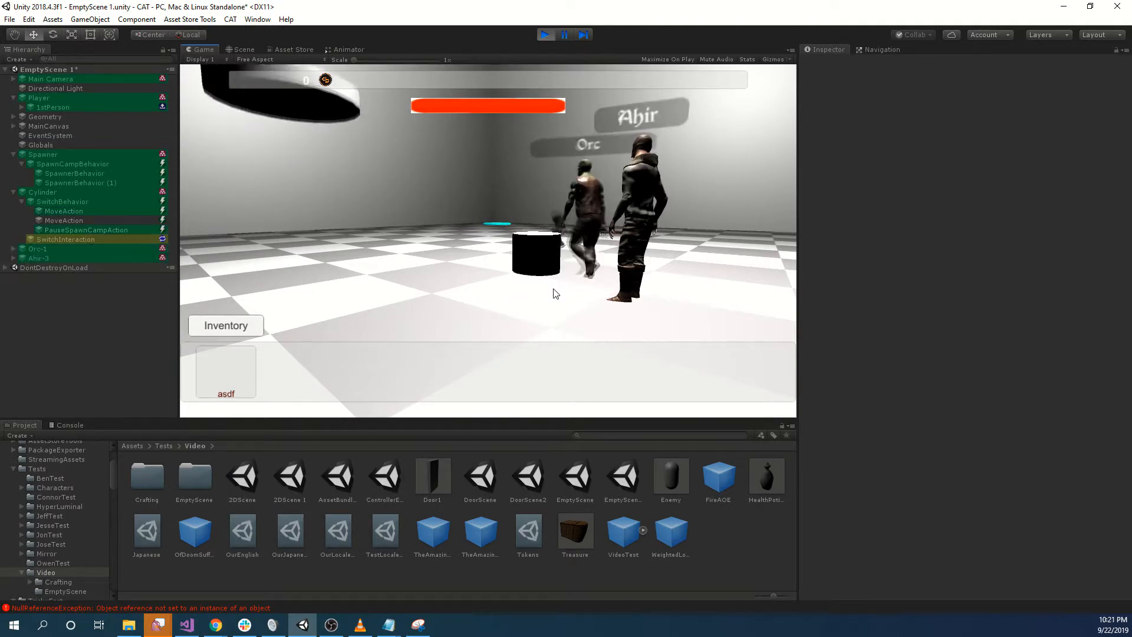
pyautogui.moveTo(731, 265); pyautogui.dragTo(534, 251, button='right')
pyautogui.press('s')
pyautogui.press('d')
pyautogui.click(544, 35)
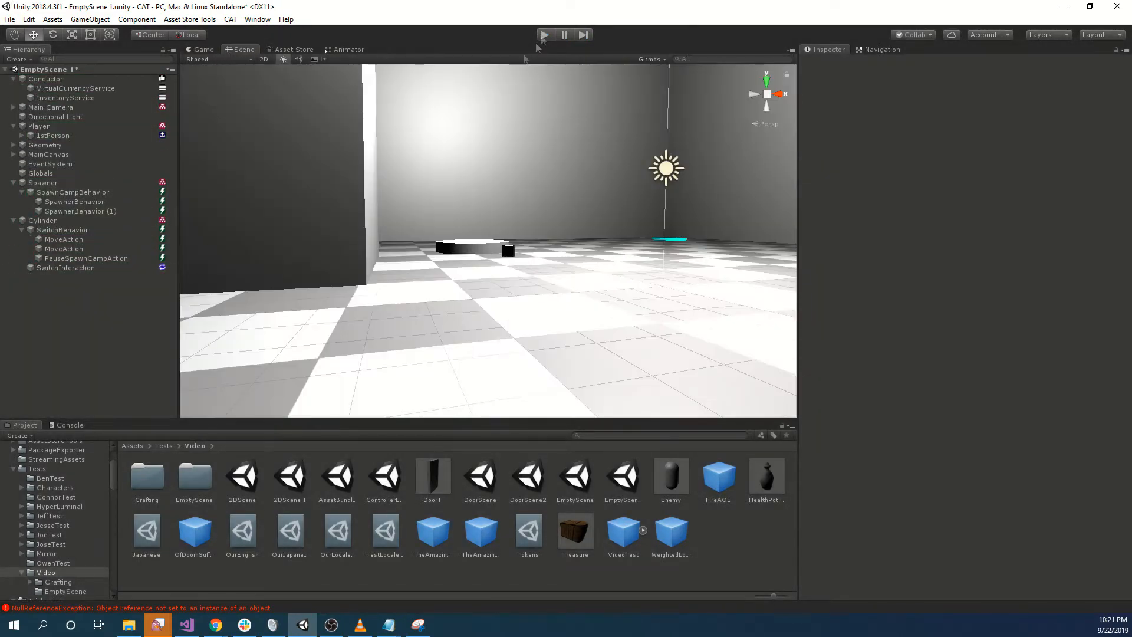
# Replace the Pause Spawn Camp action under the cylinder's SwitchBehavior with a Destroy Spawn Camp Spawned Things action
pyautogui.click(90, 258)
pyautogui.press('Delete')
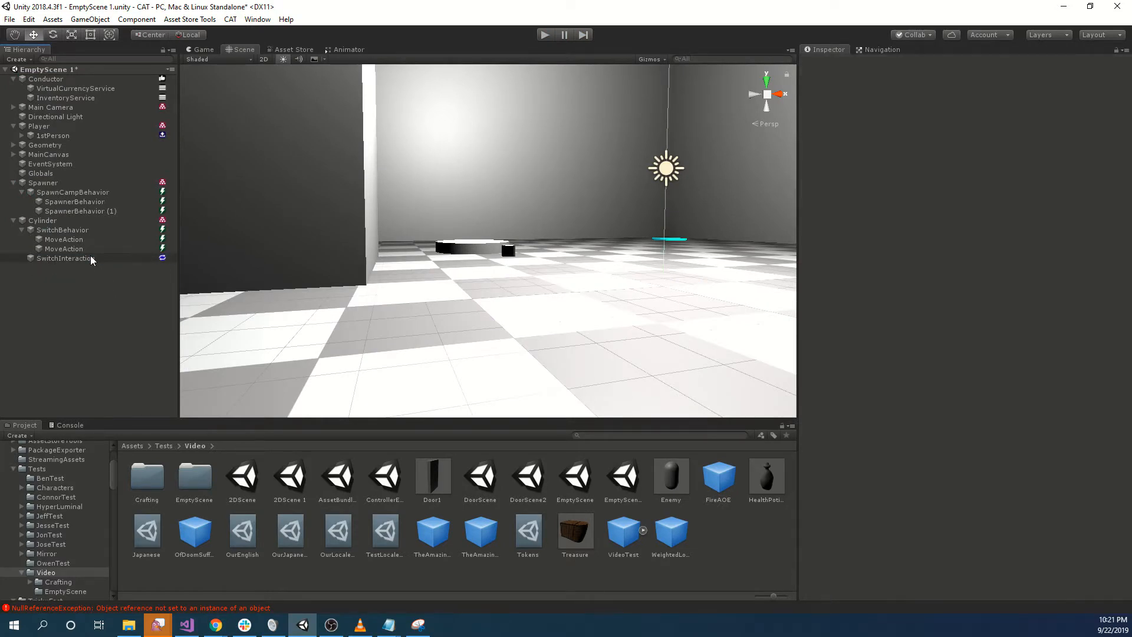
pyautogui.click(94, 230)
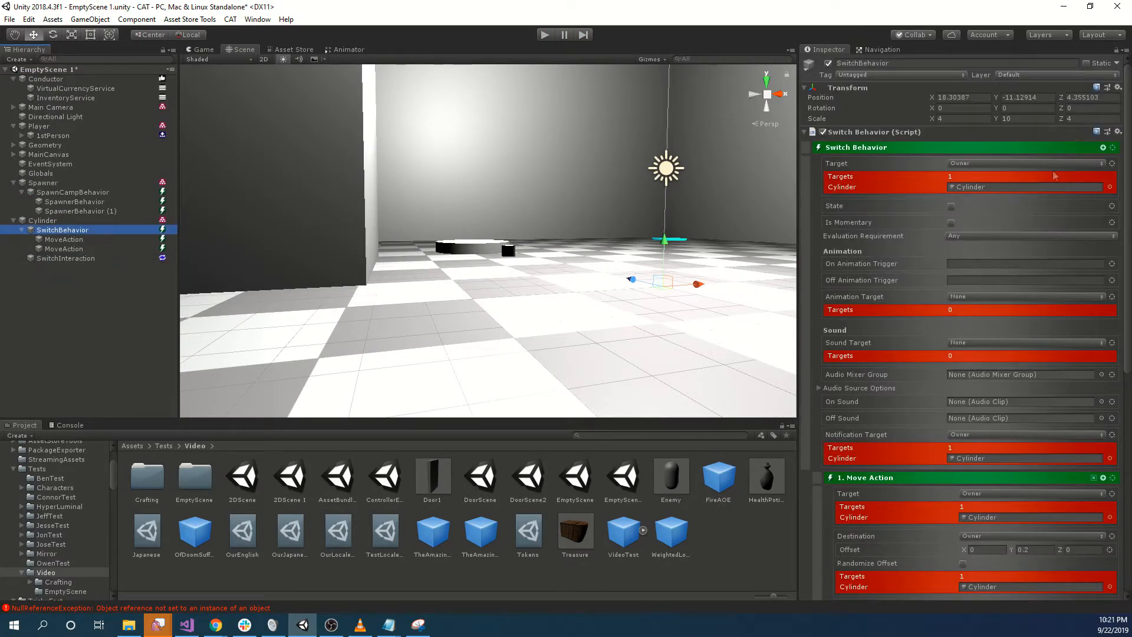
pyautogui.click(1104, 148)
pyautogui.write('spawn')
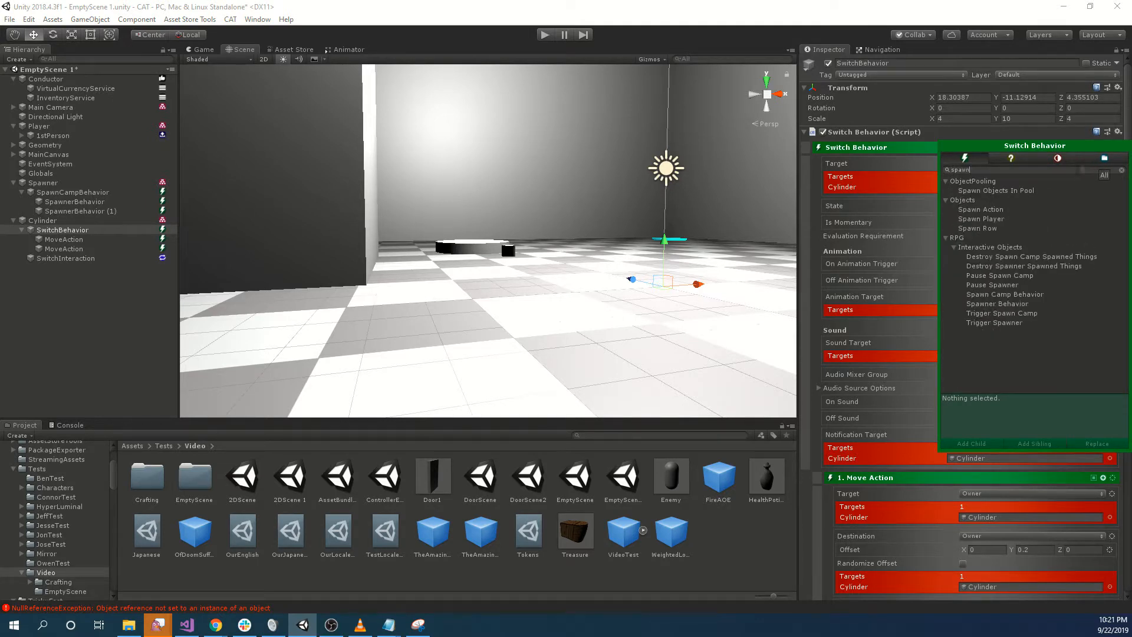
pyautogui.doubleClick(1061, 256)
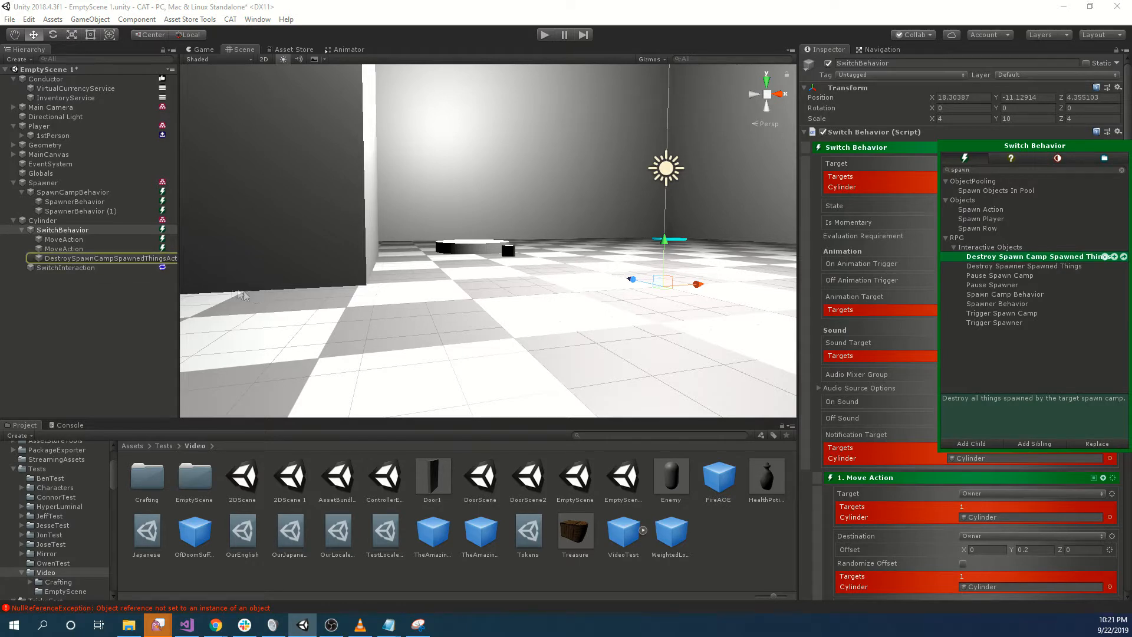
# Assign the Spawner object as the Destroy Spawn Camp Spawned Things action's target and briefly run the scene
pyautogui.click(108, 259)
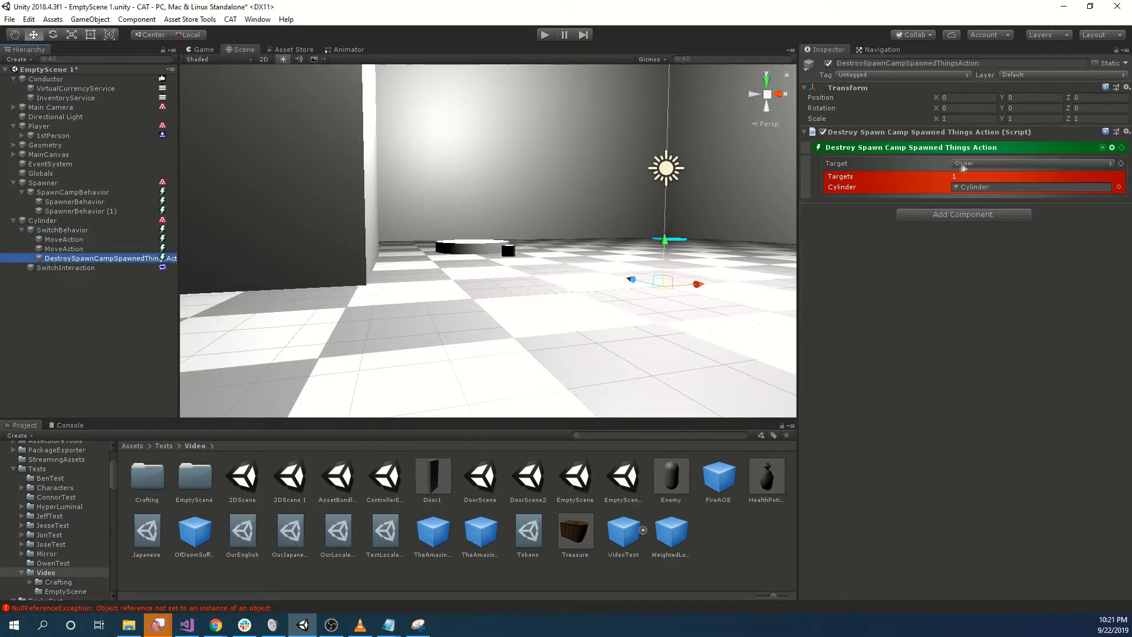
pyautogui.click(975, 165)
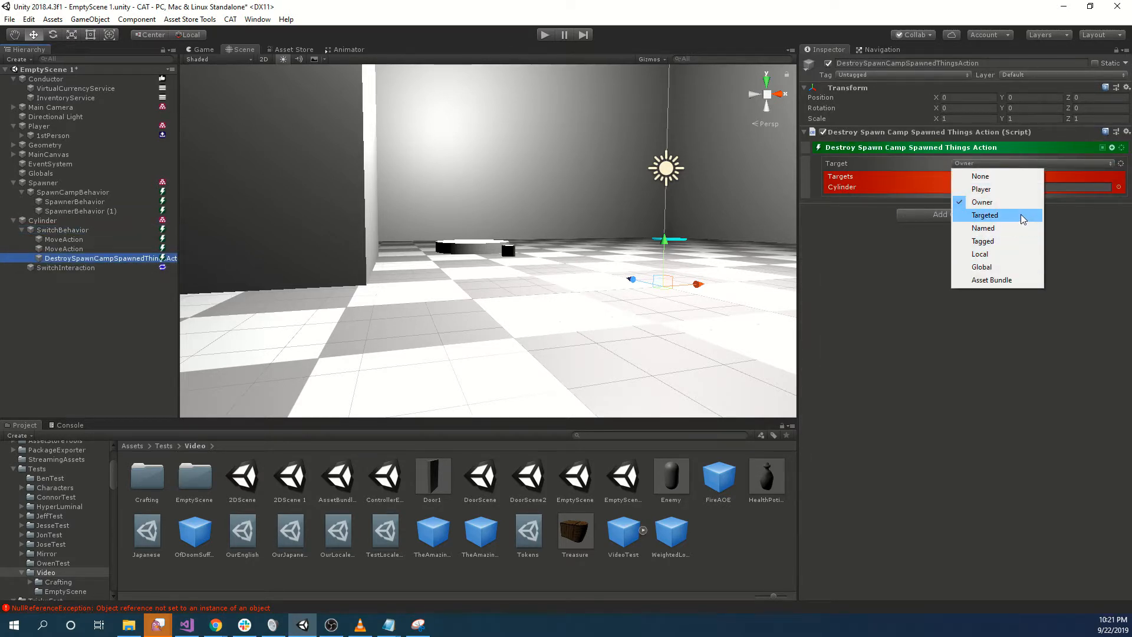
pyautogui.click(1021, 218)
pyautogui.moveTo(51, 186); pyautogui.dragTo(976, 165)
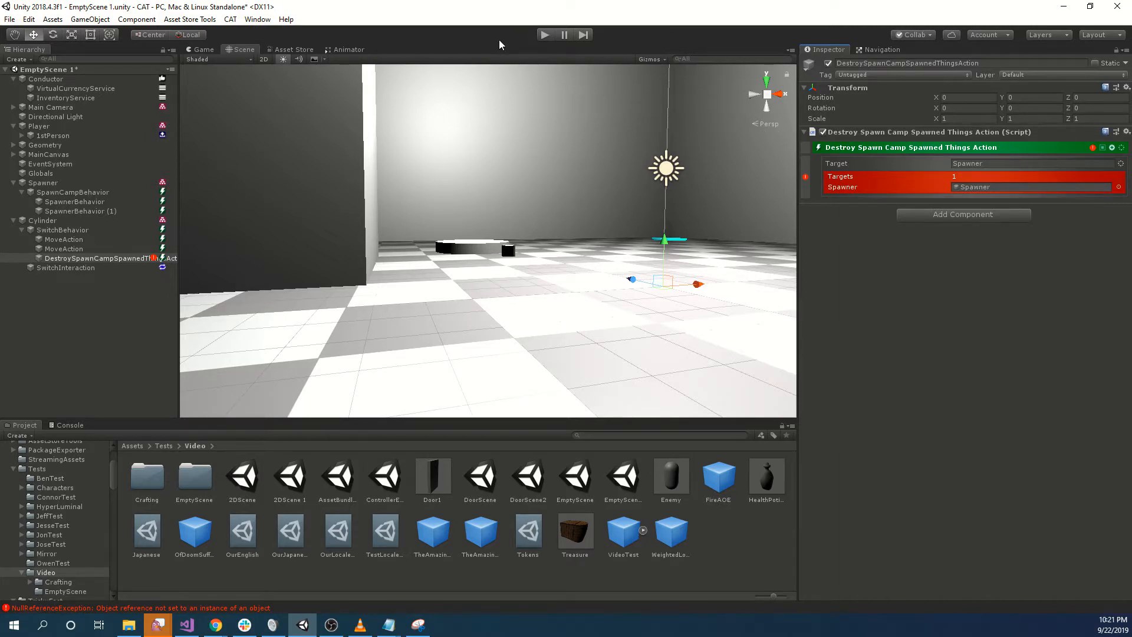
pyautogui.click(544, 36)
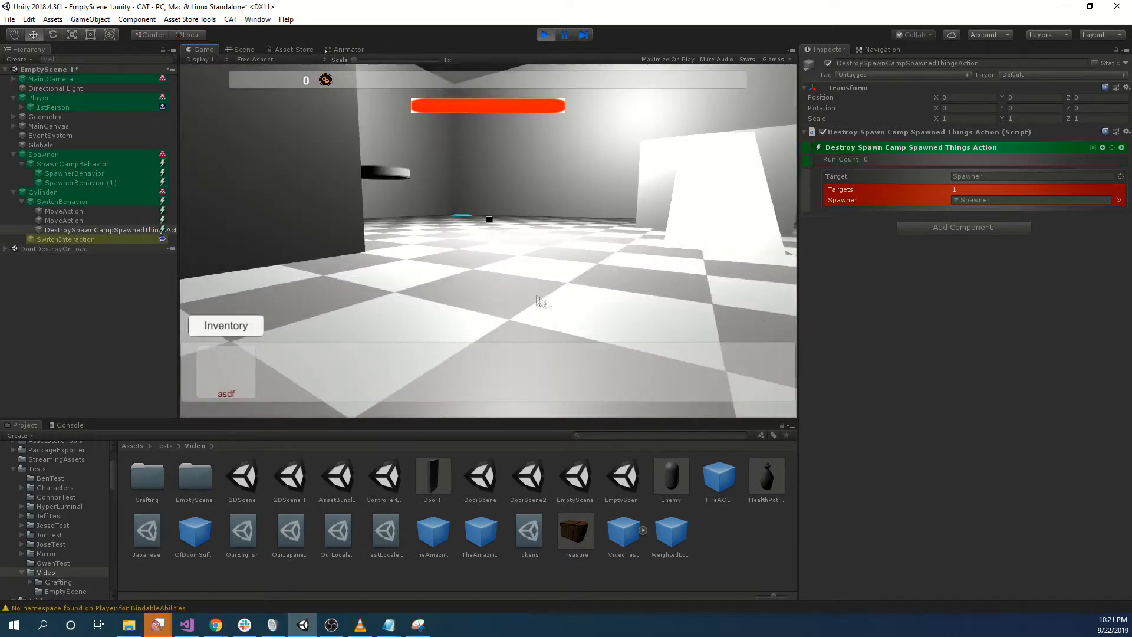
pyautogui.click(546, 36)
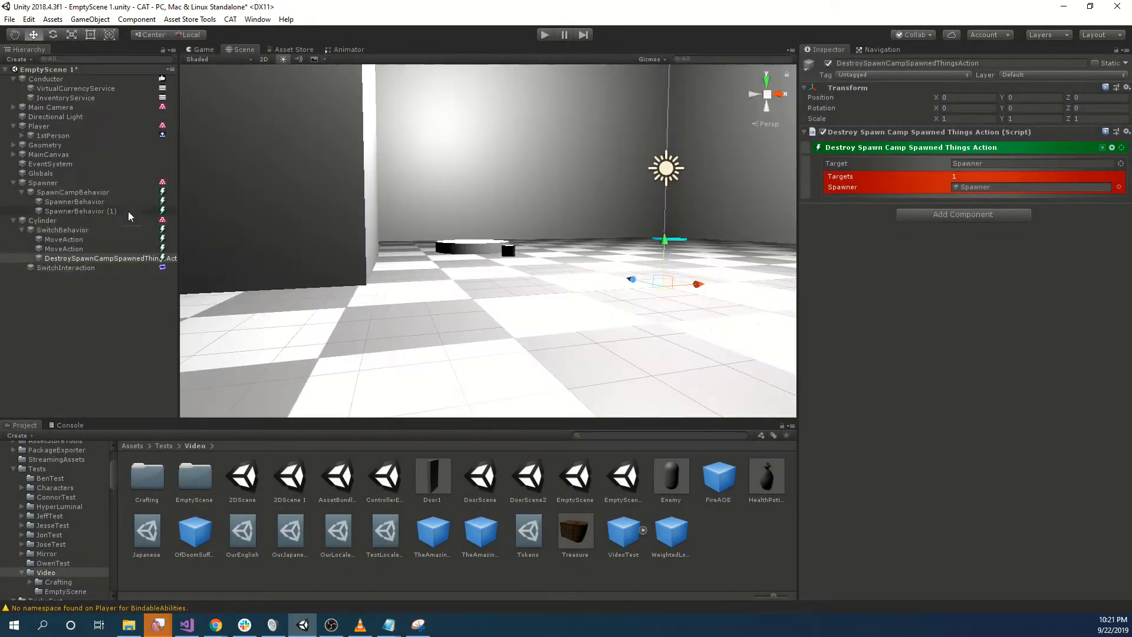
# Unpause the Spawner's spawn camp and set both spawner behaviors to Min Interval 1 and Max Interval 2
pyautogui.click(48, 184)
pyautogui.click(964, 276)
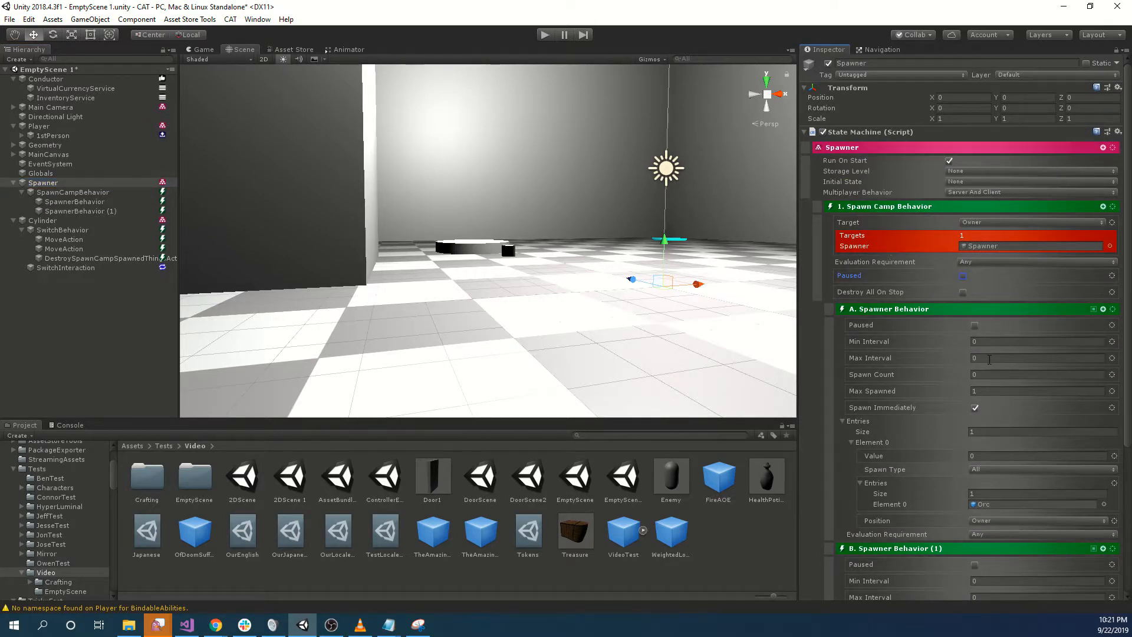
pyautogui.click(931, 341)
pyautogui.click(1003, 357)
pyautogui.scroll(-5, 997, 463)
pyautogui.click(939, 440)
pyautogui.click(1008, 457)
pyautogui.write('2')
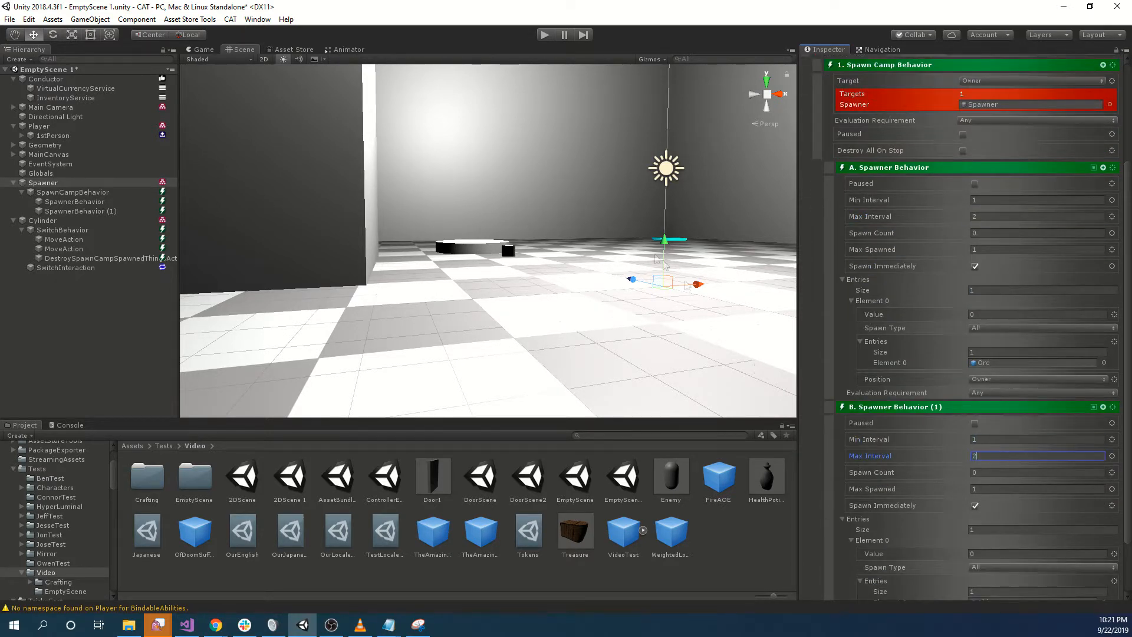
# Play the scene and activate the cylinder switch twice to test destroying and respawning the camp's characters, finishing by stopping play
pyautogui.click(544, 35)
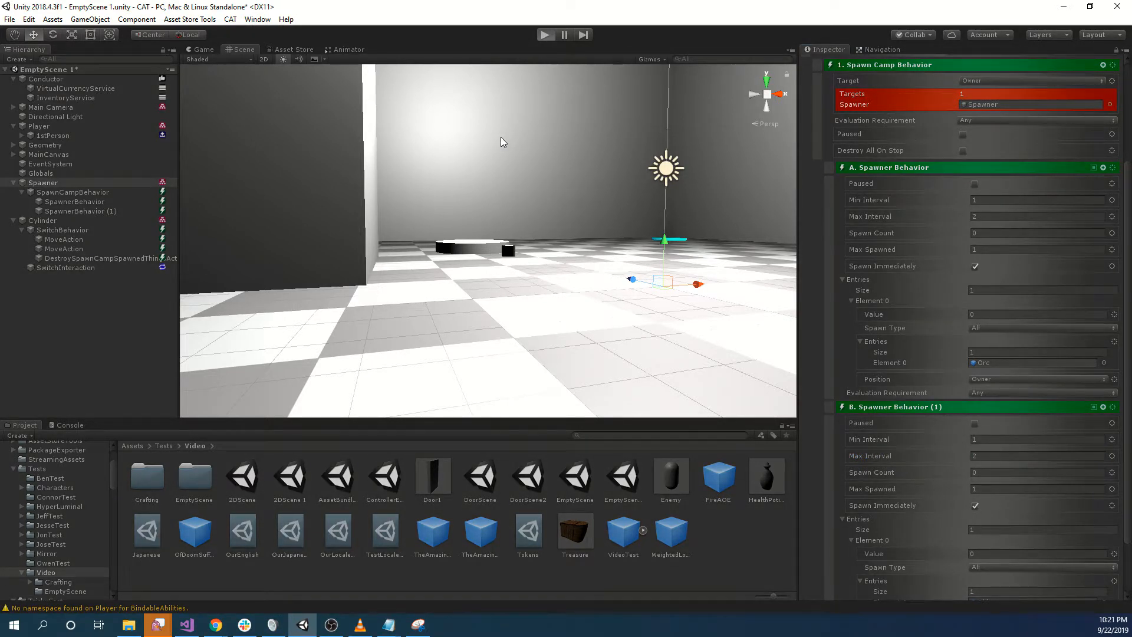
pyautogui.press('w')
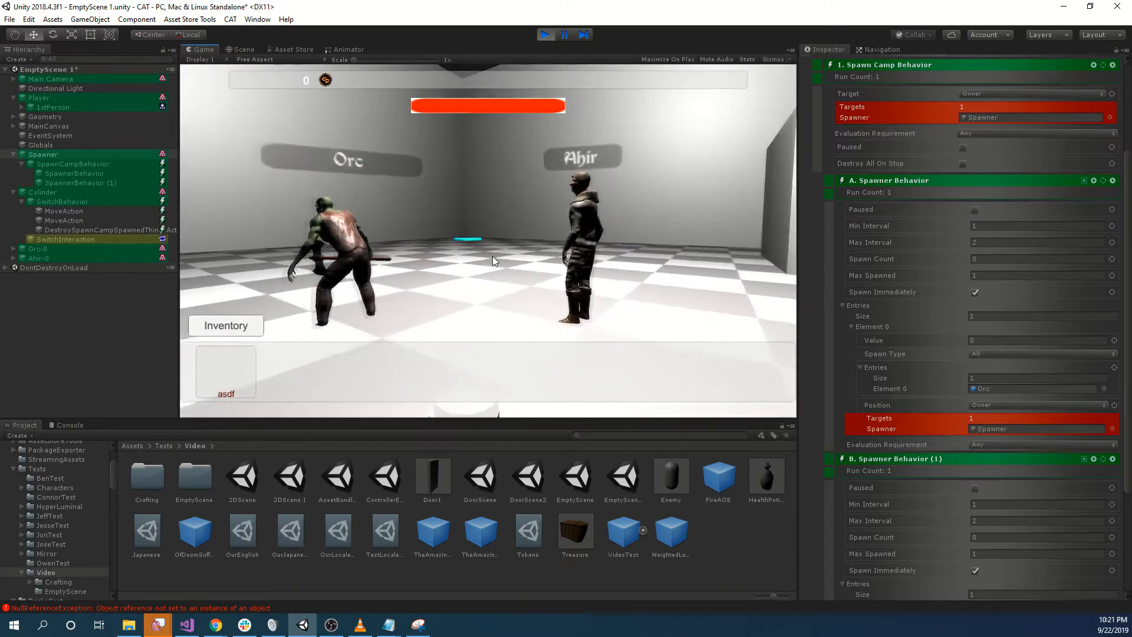
pyautogui.press('s')
pyautogui.click(487, 294)
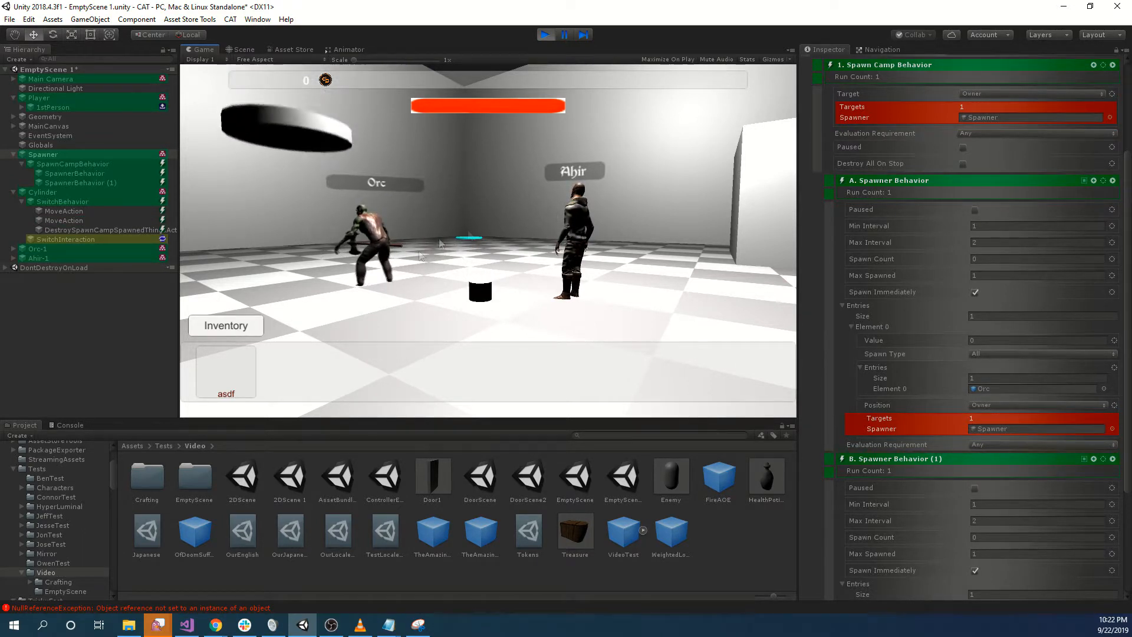
pyautogui.click(479, 288)
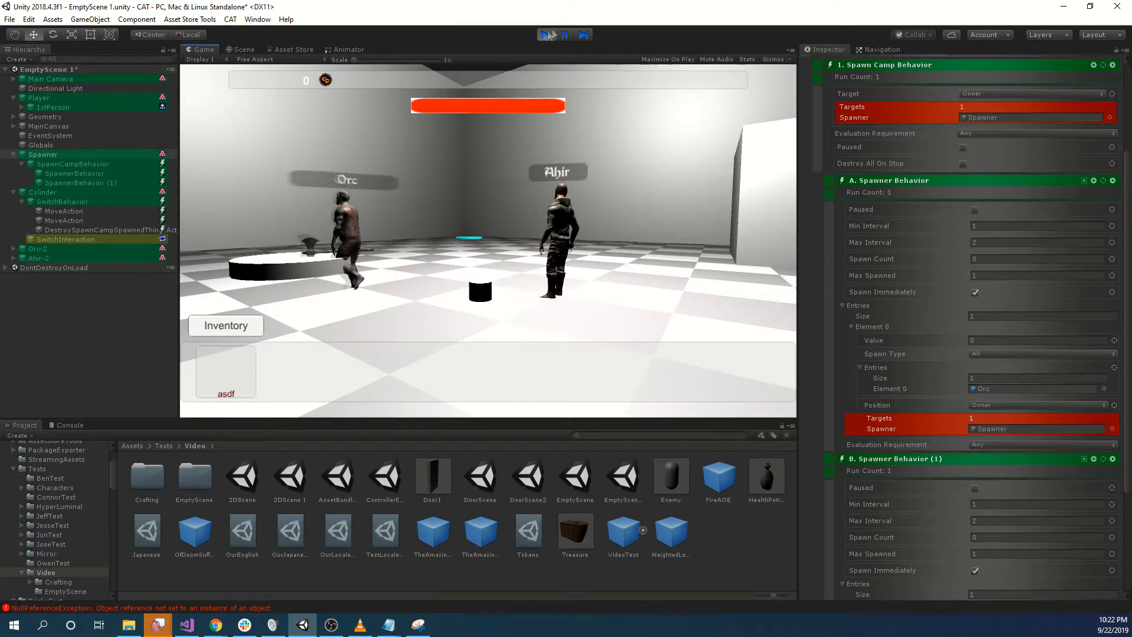
pyautogui.click(549, 36)
# Replace the Destroy Spawn Camp Spawned Things action under the cylinder's SwitchBehavior with a Pause Spawner action
pyautogui.click(116, 337)
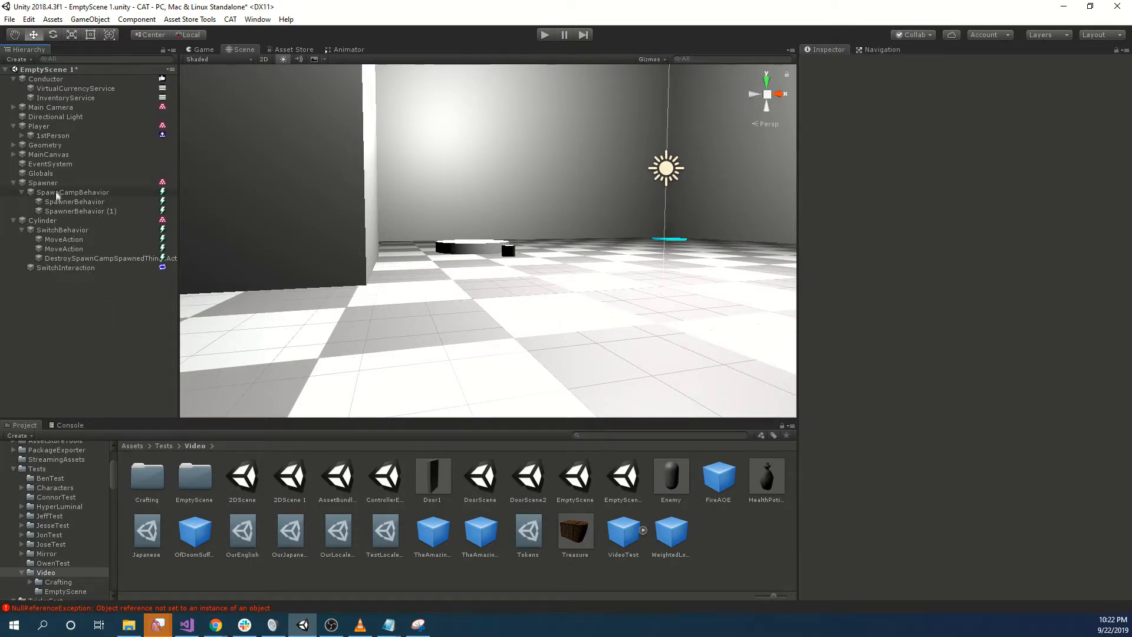
pyautogui.click(86, 209)
pyautogui.click(94, 194)
pyautogui.click(96, 202)
pyautogui.click(83, 259)
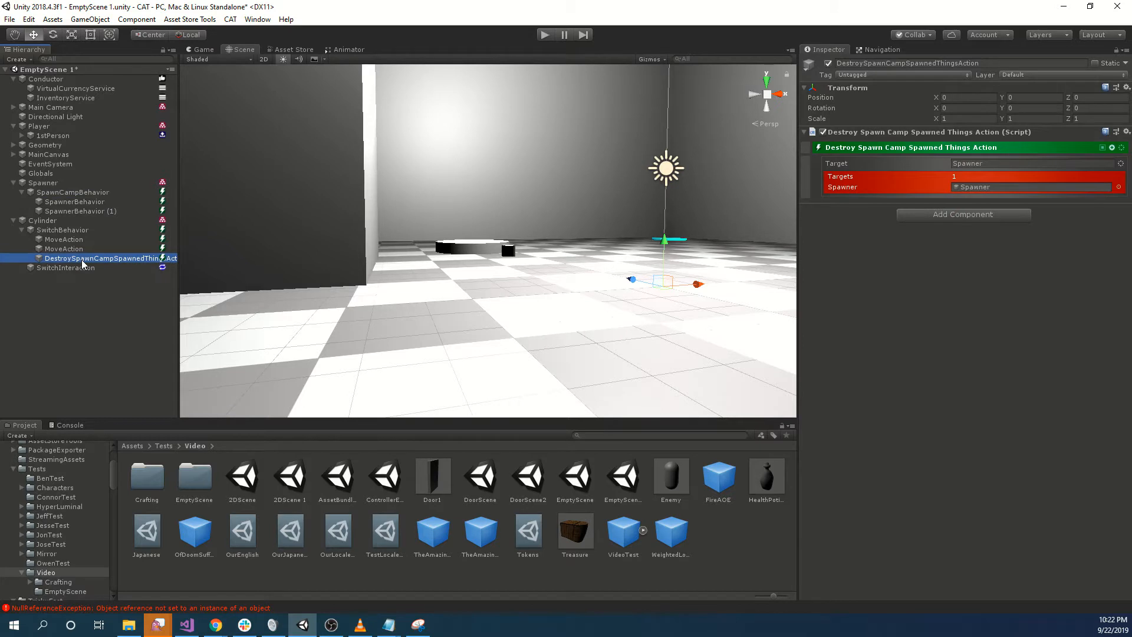
pyautogui.press('Delete')
pyautogui.click(83, 230)
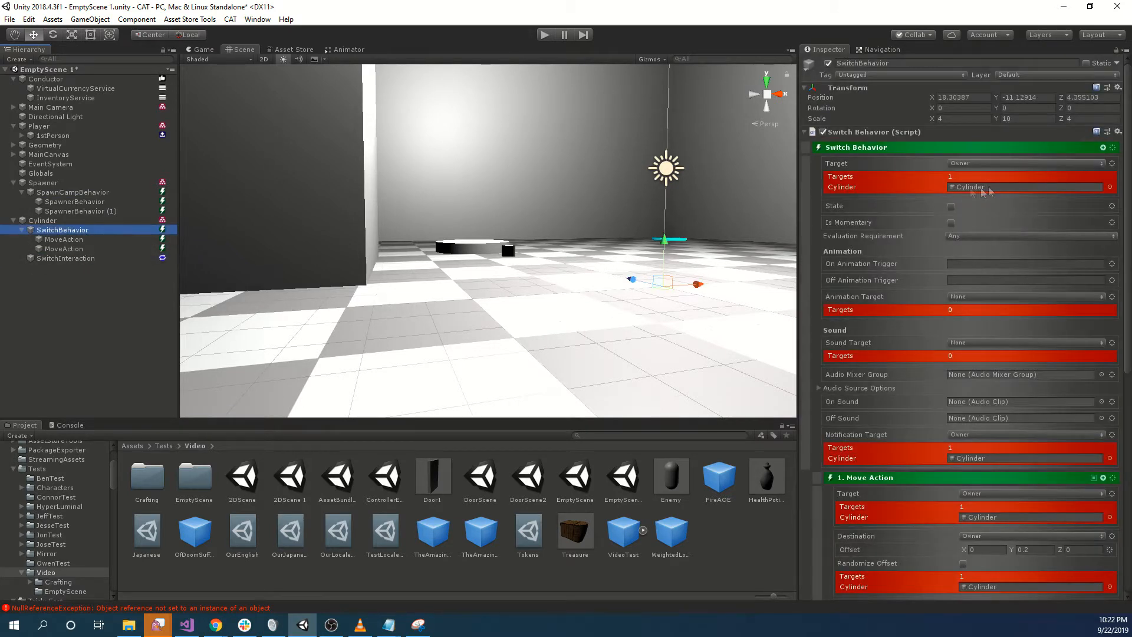
pyautogui.click(1103, 148)
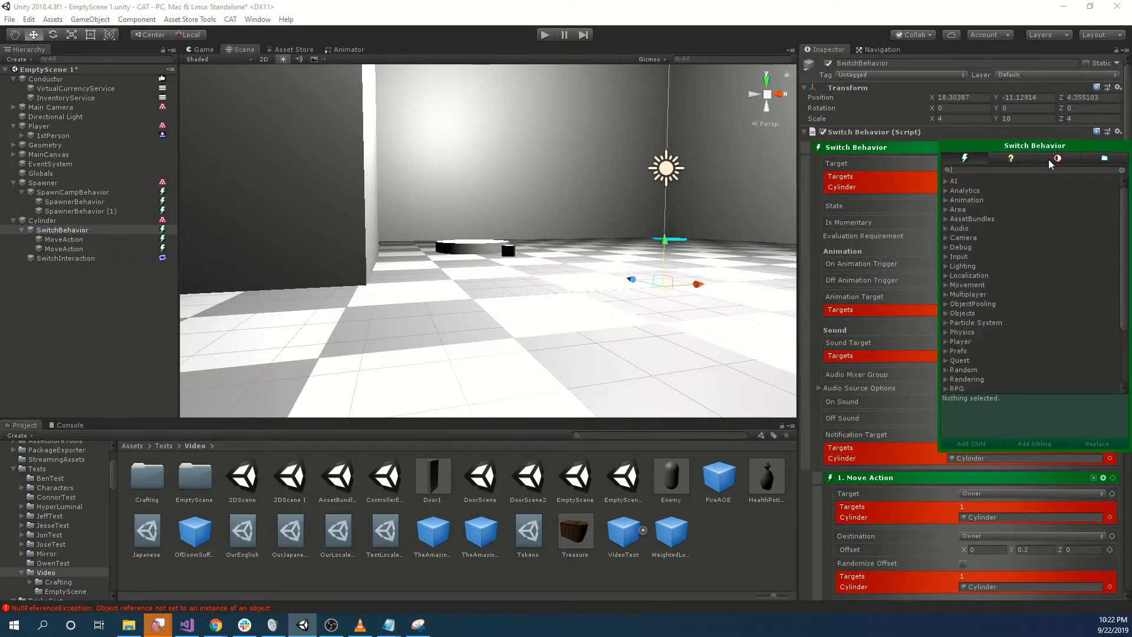
pyautogui.write('pause')
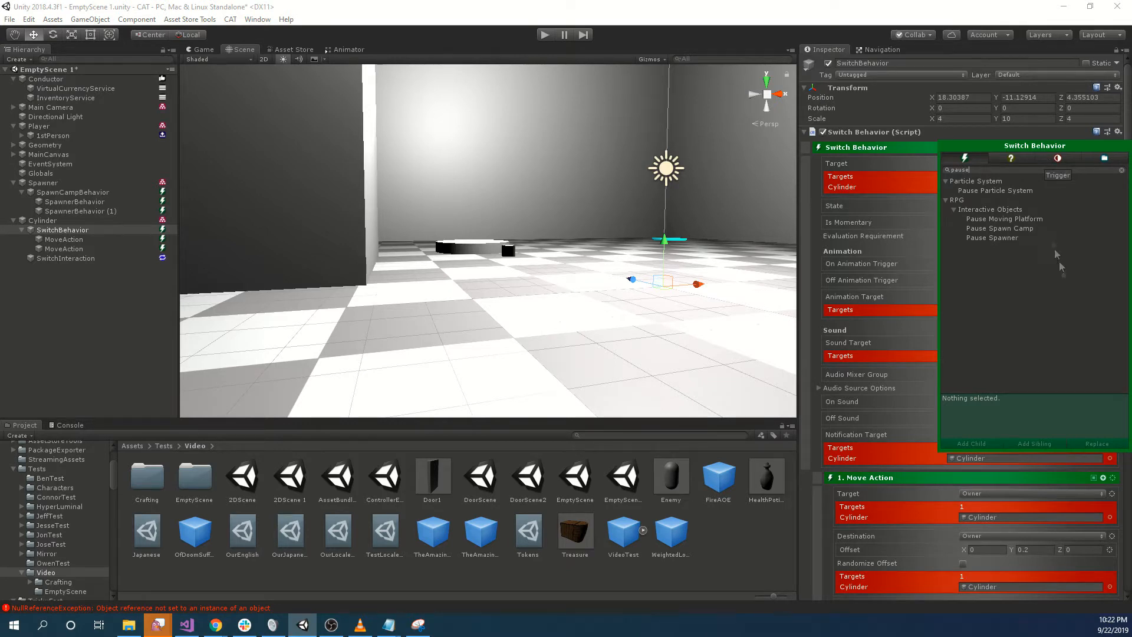
pyautogui.doubleClick(1016, 239)
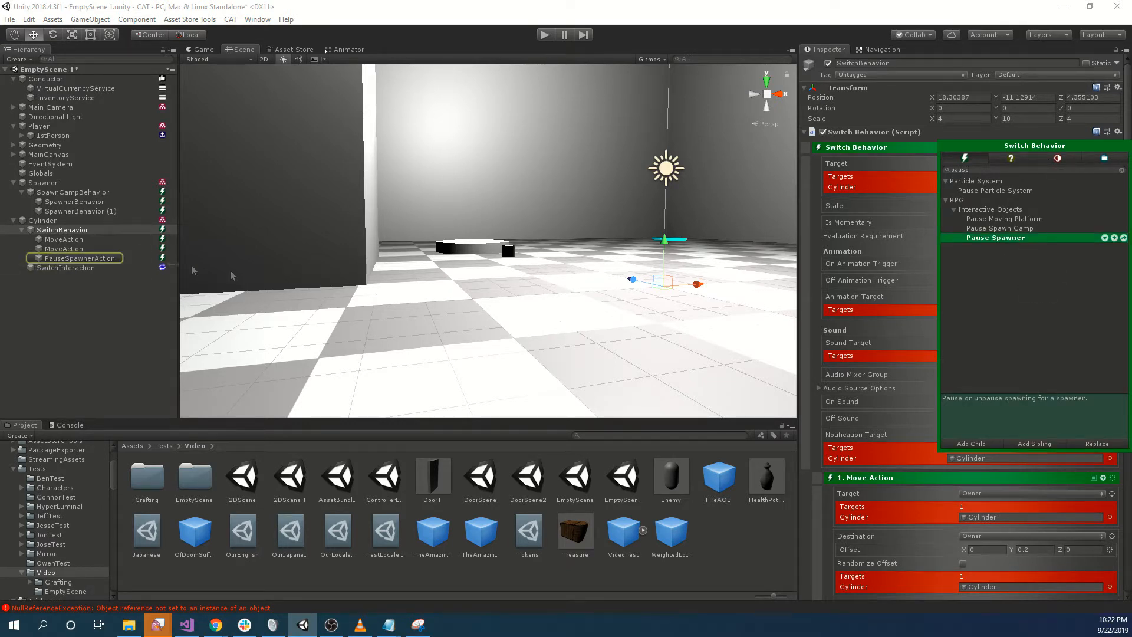
# Move the Orc SpawnerBehavior directly under the Spawner object and delete SpawnCampBehavior with its remaining child
pyautogui.click(107, 258)
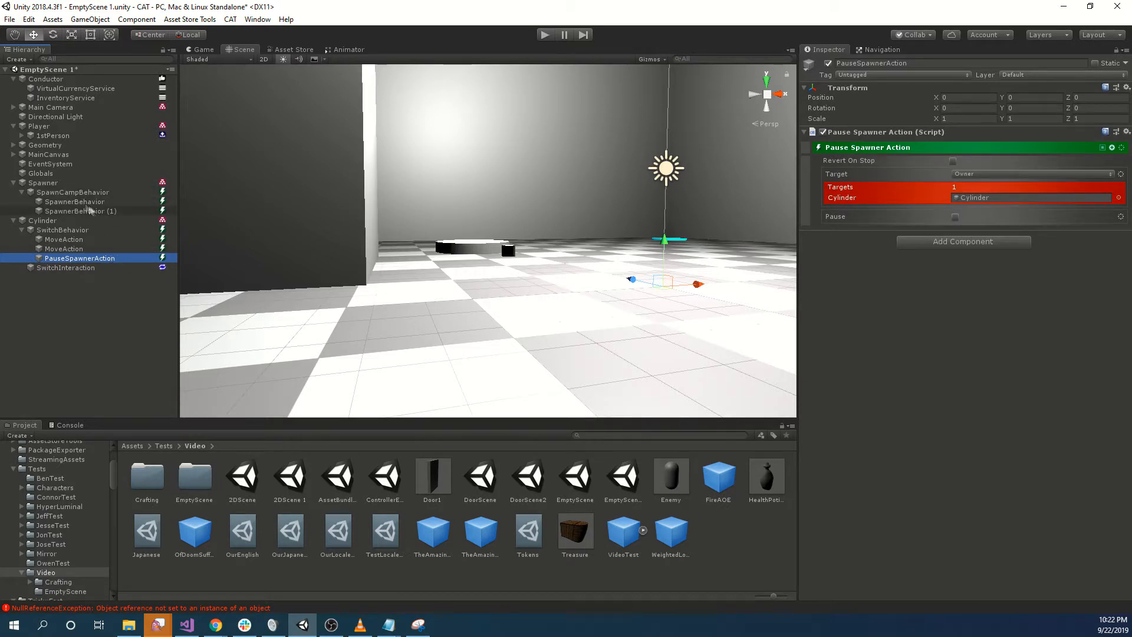
pyautogui.click(81, 193)
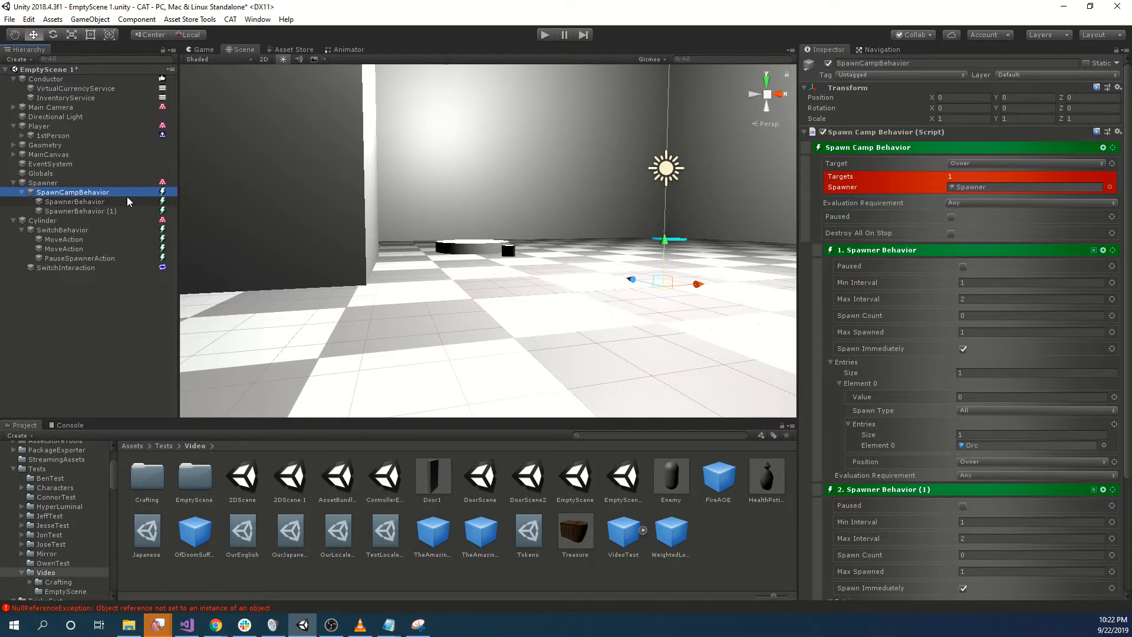
pyautogui.click(112, 203)
pyautogui.moveTo(82, 204); pyautogui.dragTo(62, 181)
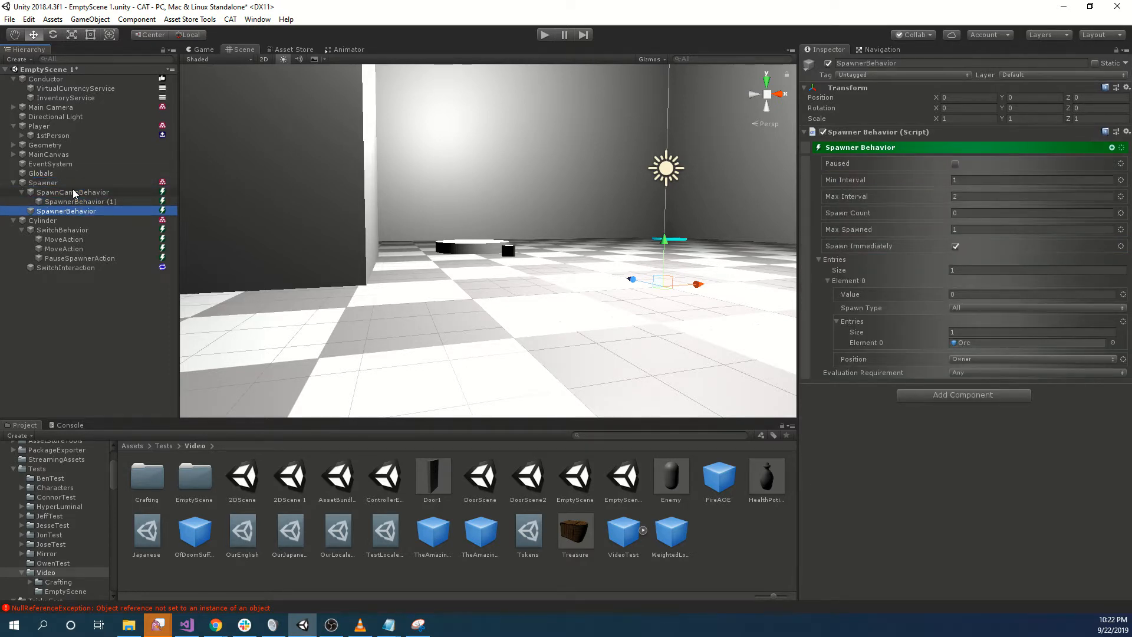
pyautogui.click(73, 193)
pyautogui.press('Delete')
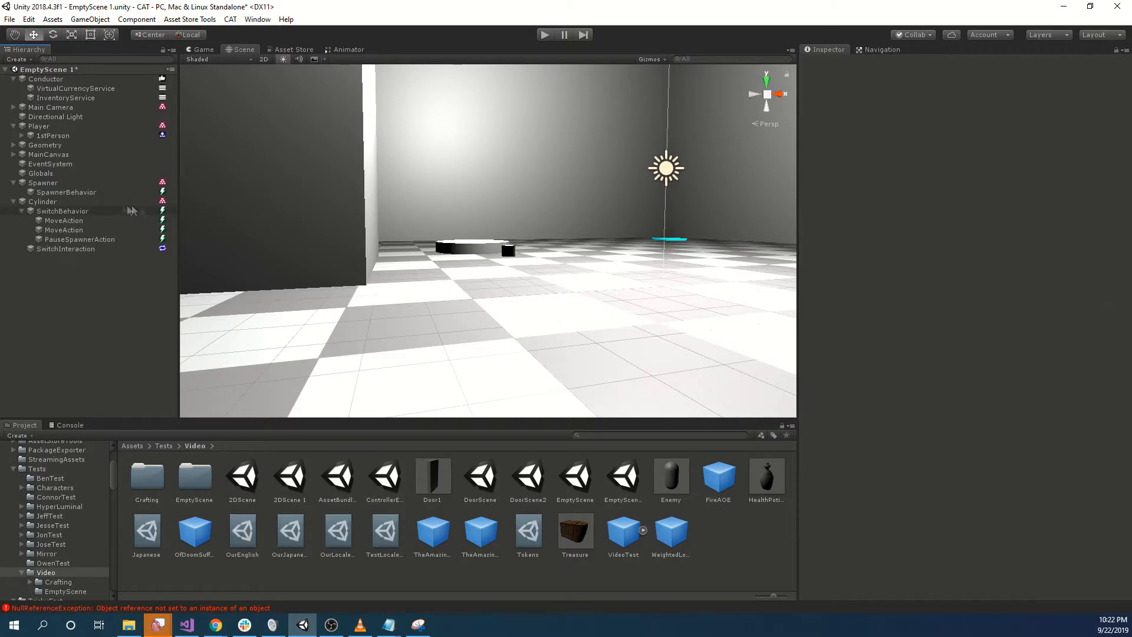
# Enable Revert On Stop on the cylinder's PauseSpawnerAction and set the Spawner's SpawnerBehavior to Paused
pyautogui.click(104, 192)
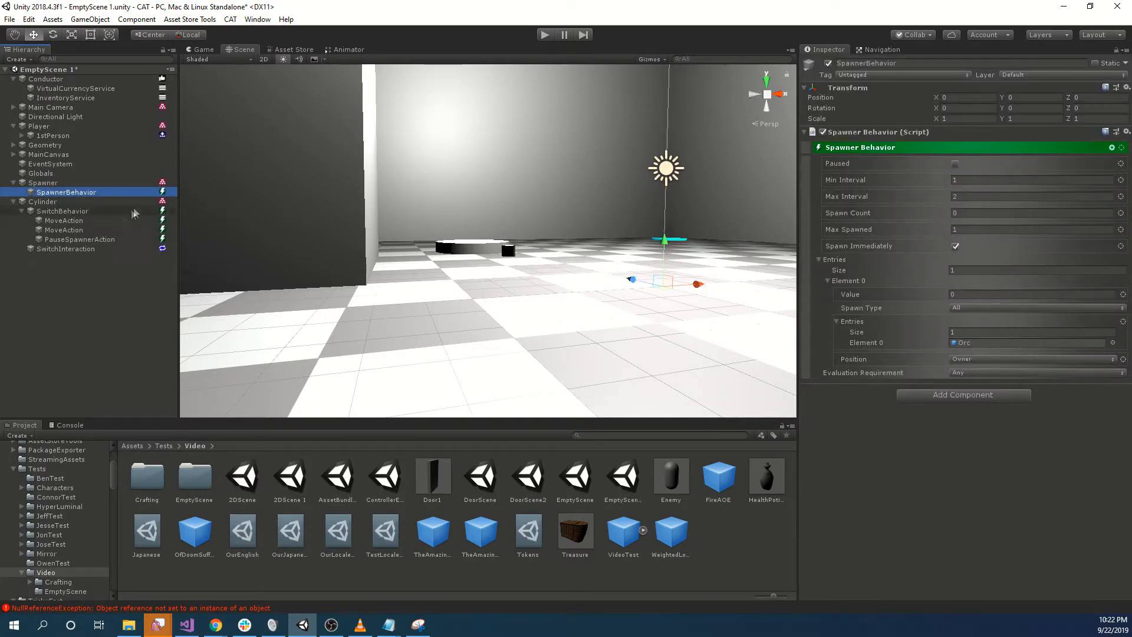
pyautogui.click(93, 239)
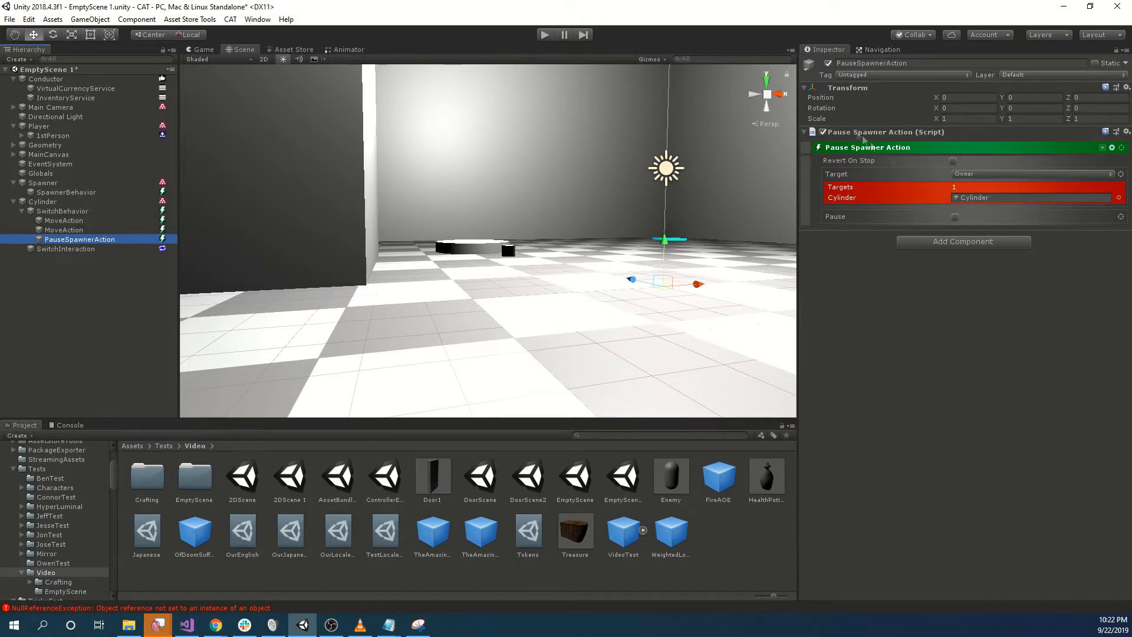
pyautogui.click(954, 161)
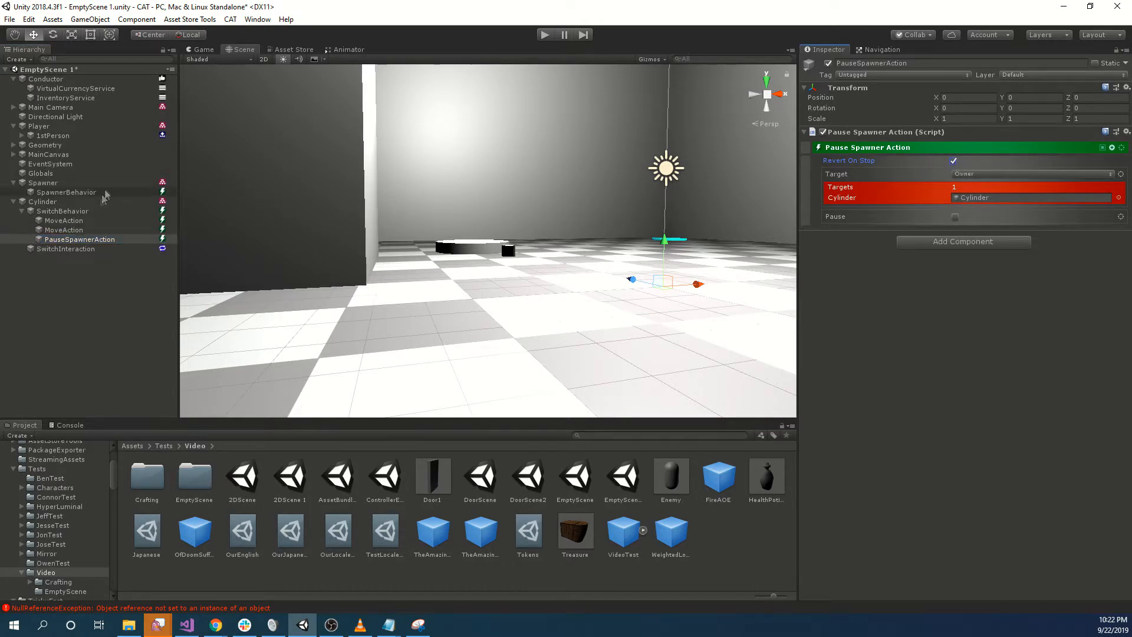
pyautogui.click(77, 192)
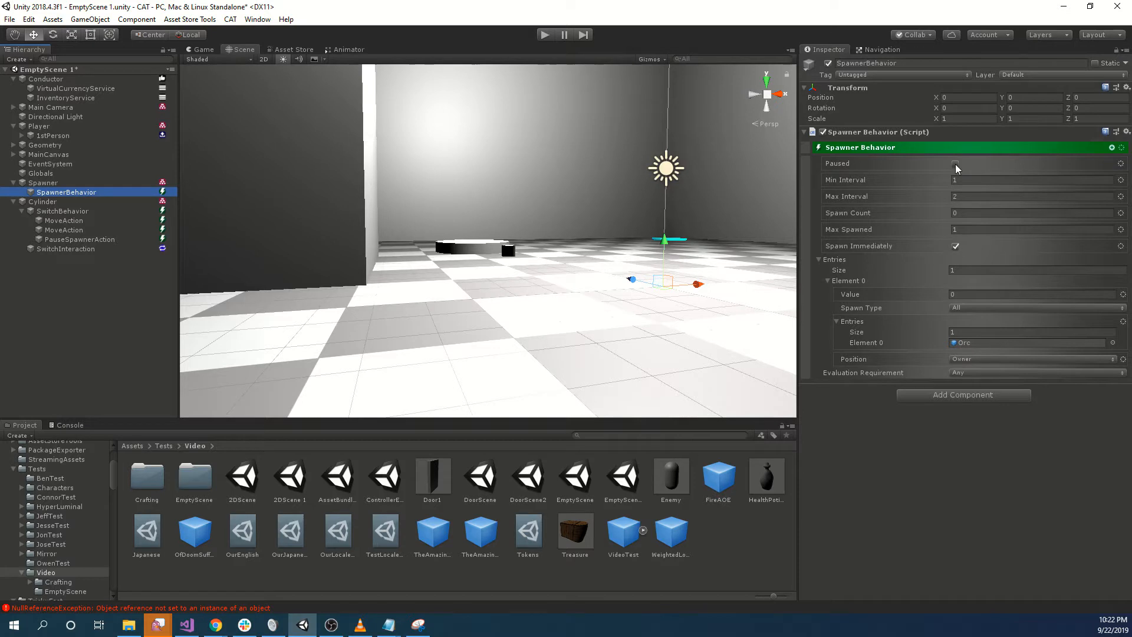
# Set the PauseSpawnerAction's target to Named and assign the Spawner object to it
pyautogui.click(982, 173)
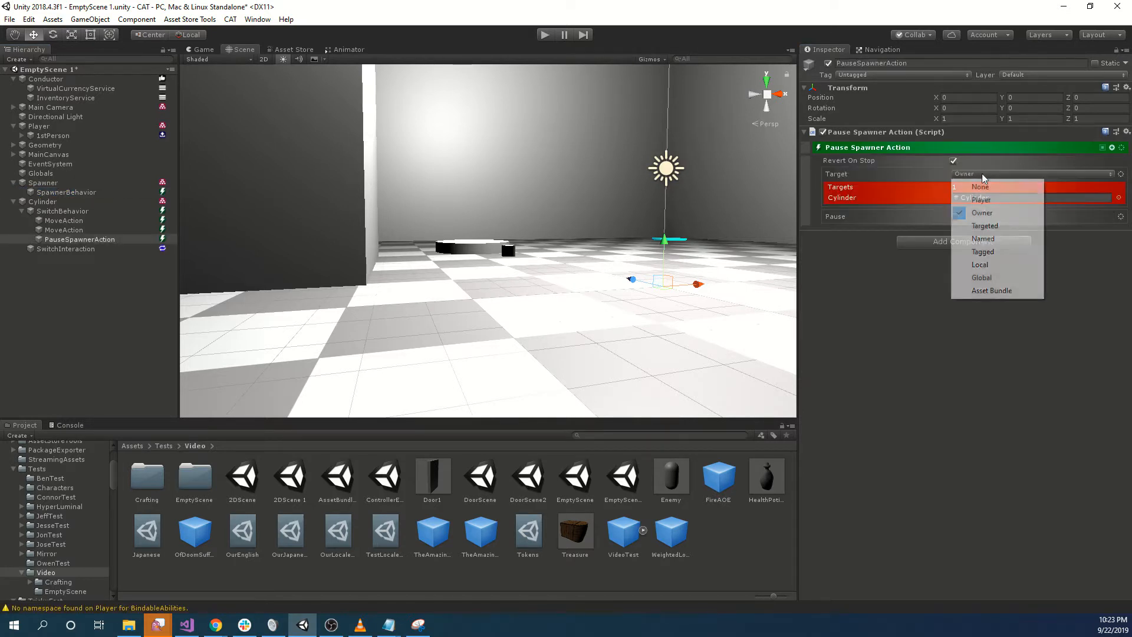
pyautogui.click(1011, 243)
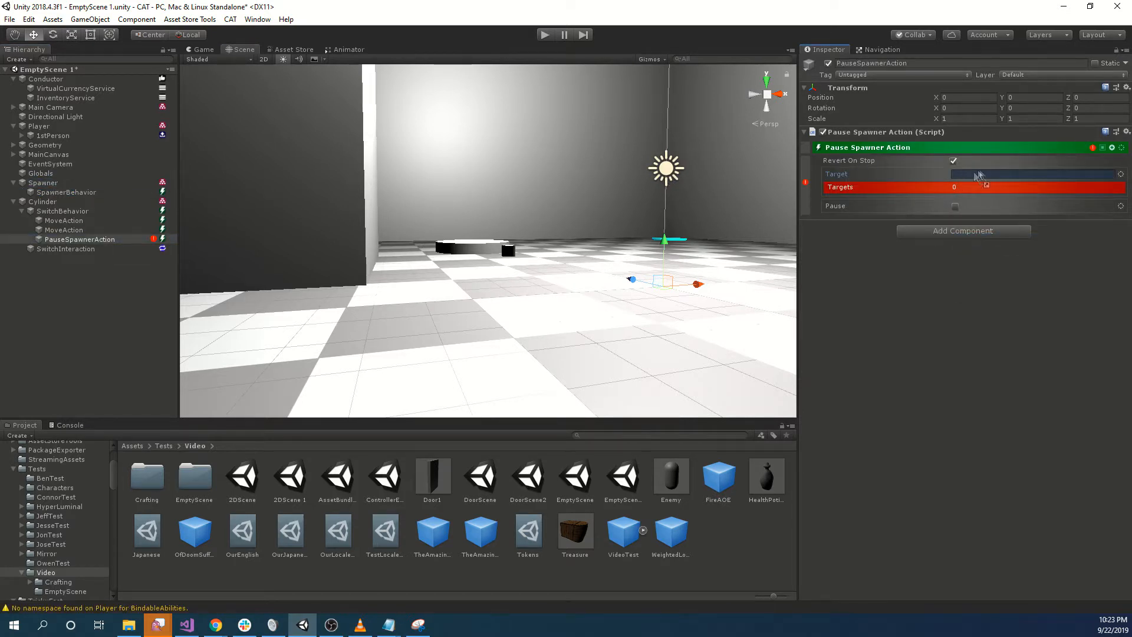
pyautogui.moveTo(54, 182); pyautogui.dragTo(996, 175)
# Play the scene and activate the cylinder switch on and off, checking the Spawner's Paused state after each activation
pyautogui.click(545, 35)
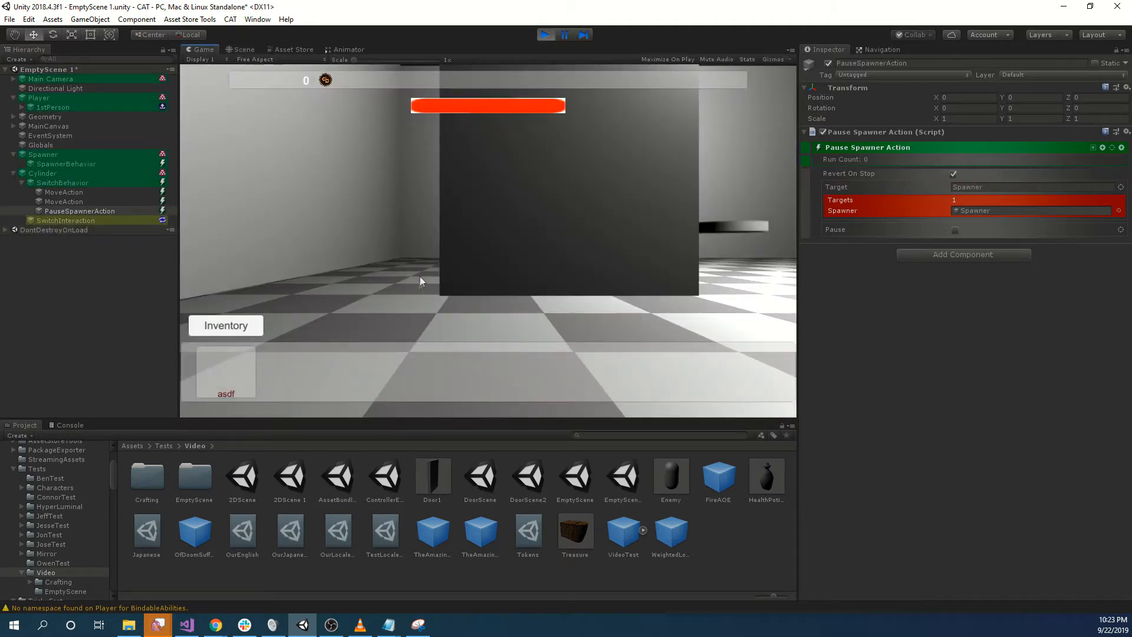
pyautogui.press('w')
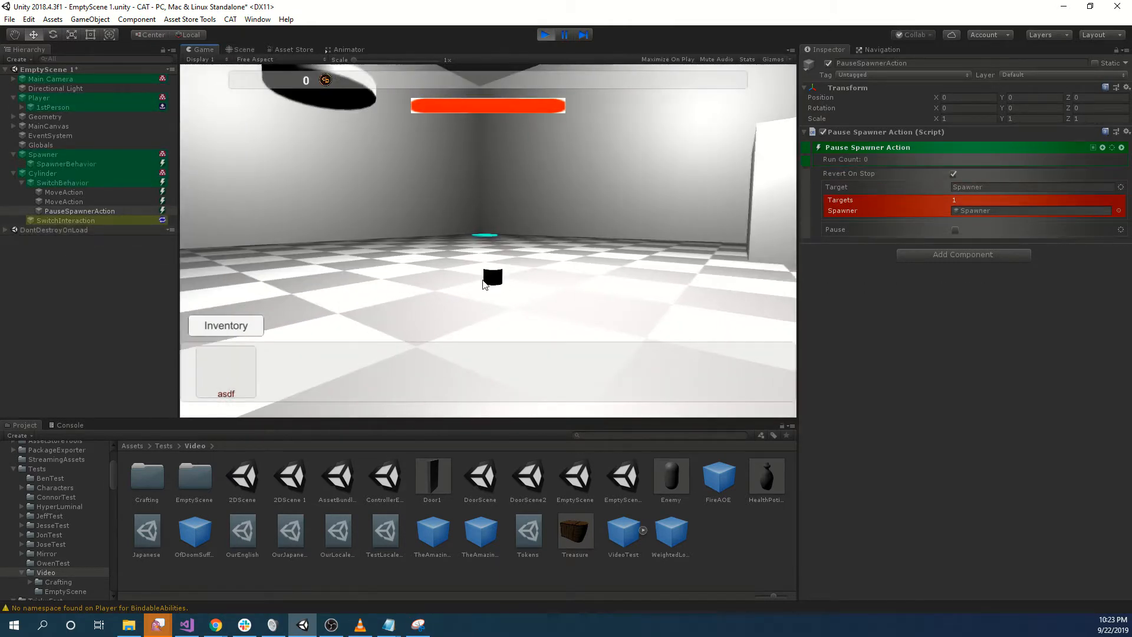
pyautogui.click(498, 301)
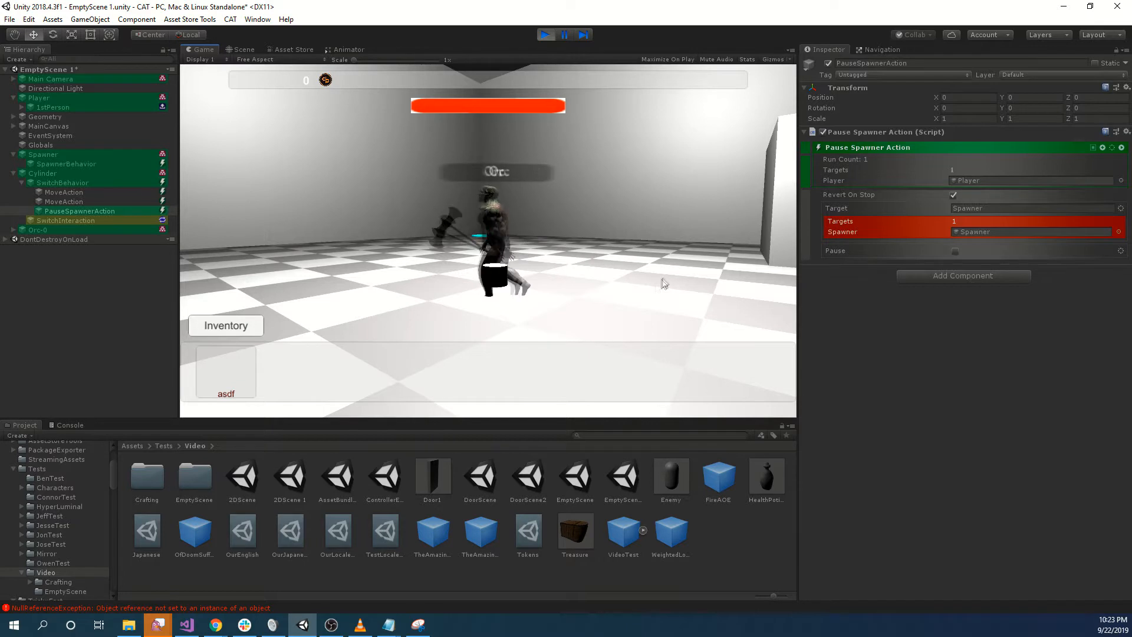
pyautogui.click(43, 155)
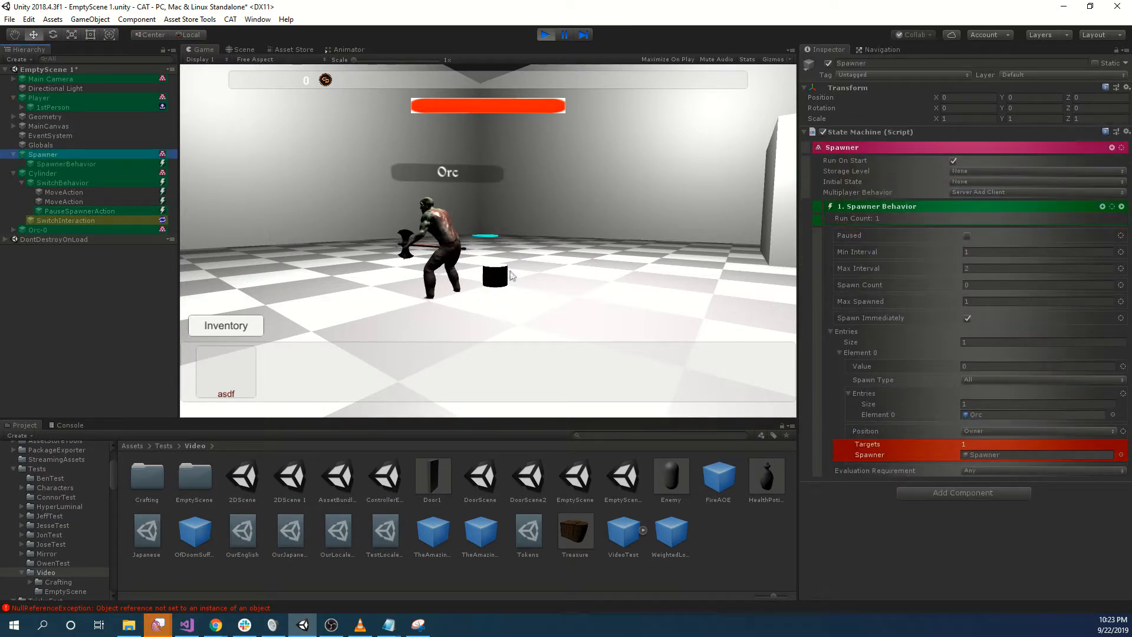
pyautogui.click(494, 275)
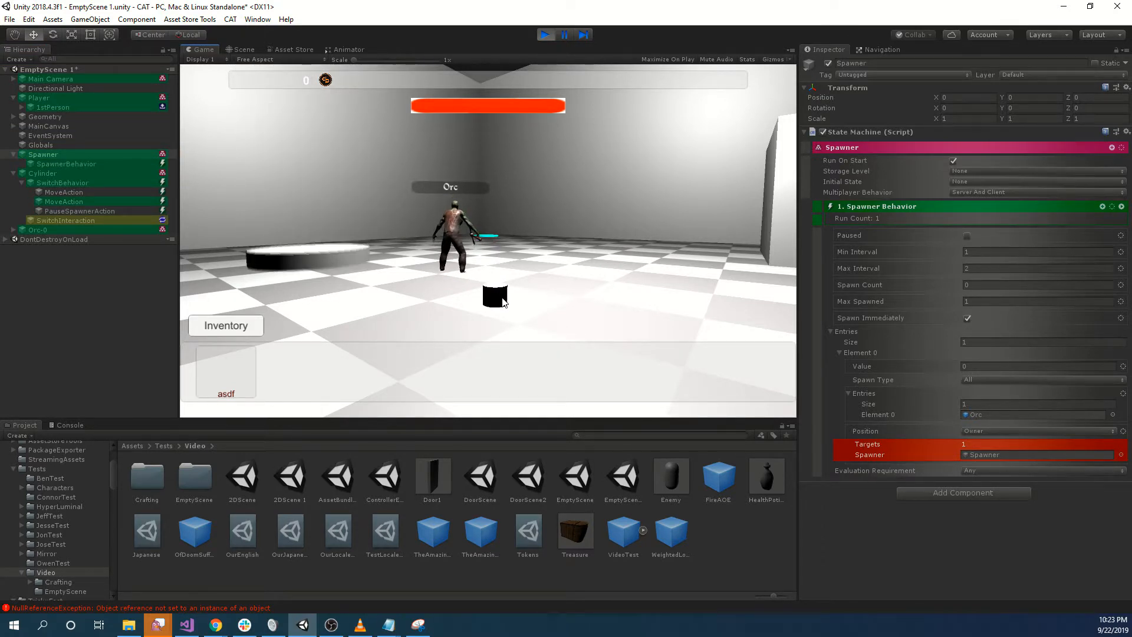
pyautogui.click(71, 156)
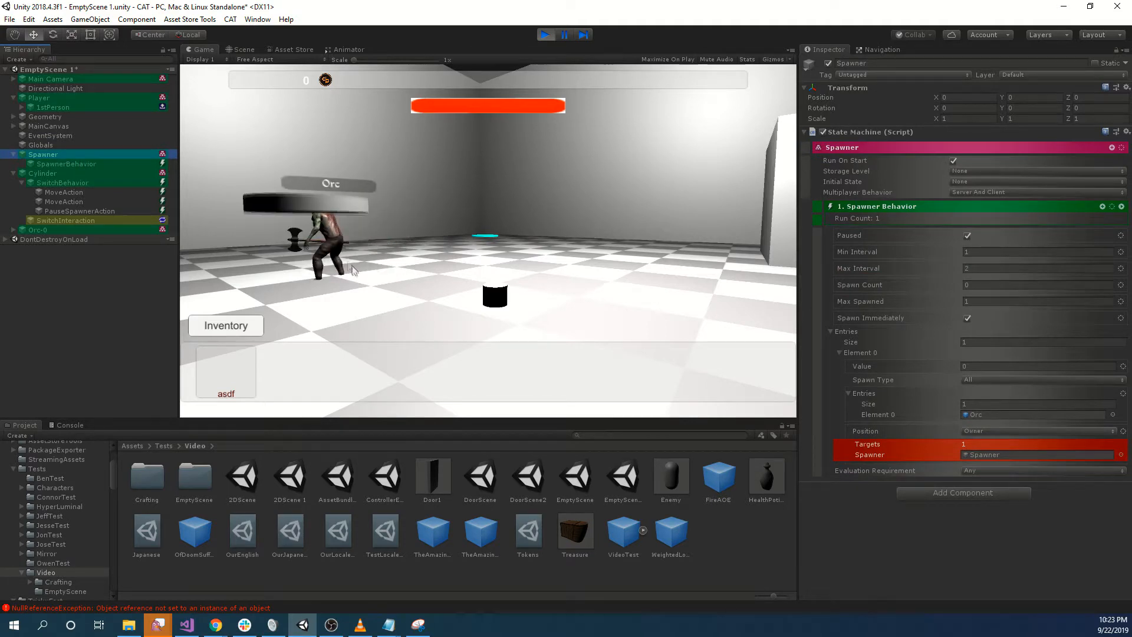
# Delete the spawned Orc during play, activate the cylinder switch to test respawning, walk around the scene, and stop play
pyautogui.click(41, 230)
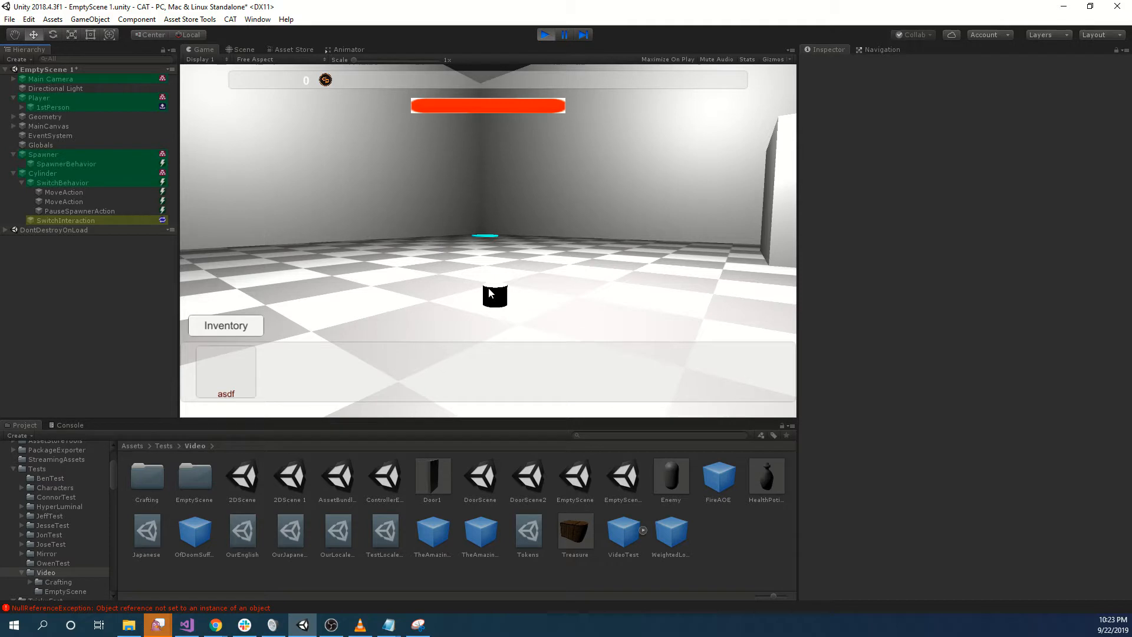
pyautogui.click(68, 155)
pyautogui.click(497, 301)
pyautogui.click(85, 157)
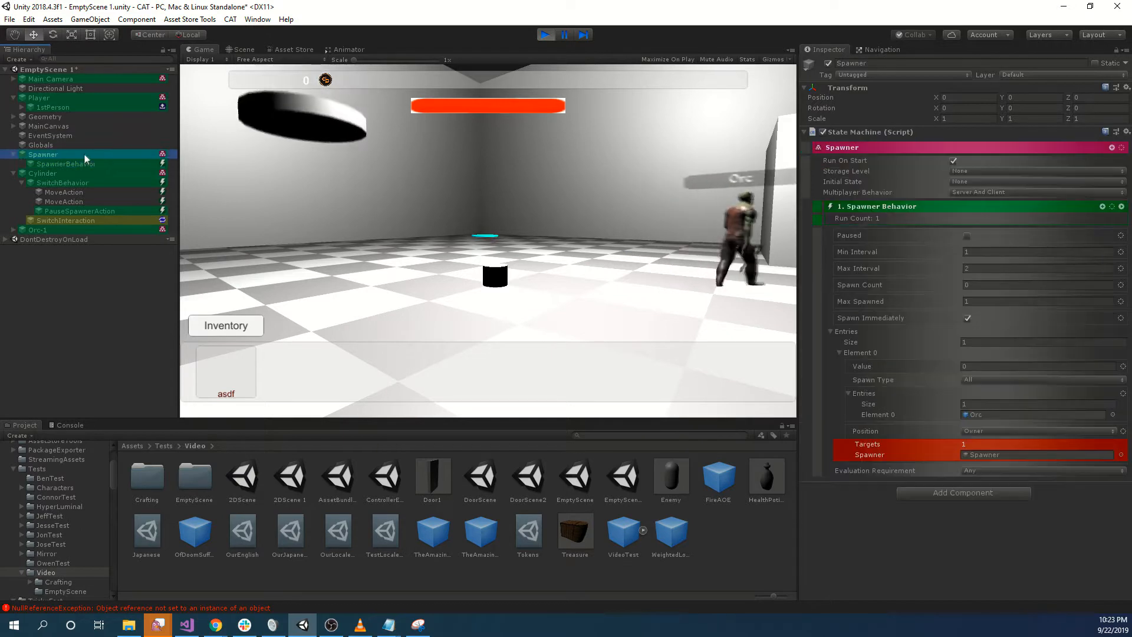
pyautogui.moveTo(529, 332); pyautogui.dragTo(529, 199, button='right')
pyautogui.press('w')
pyautogui.press('w')
pyautogui.press('w')
pyautogui.press('s')
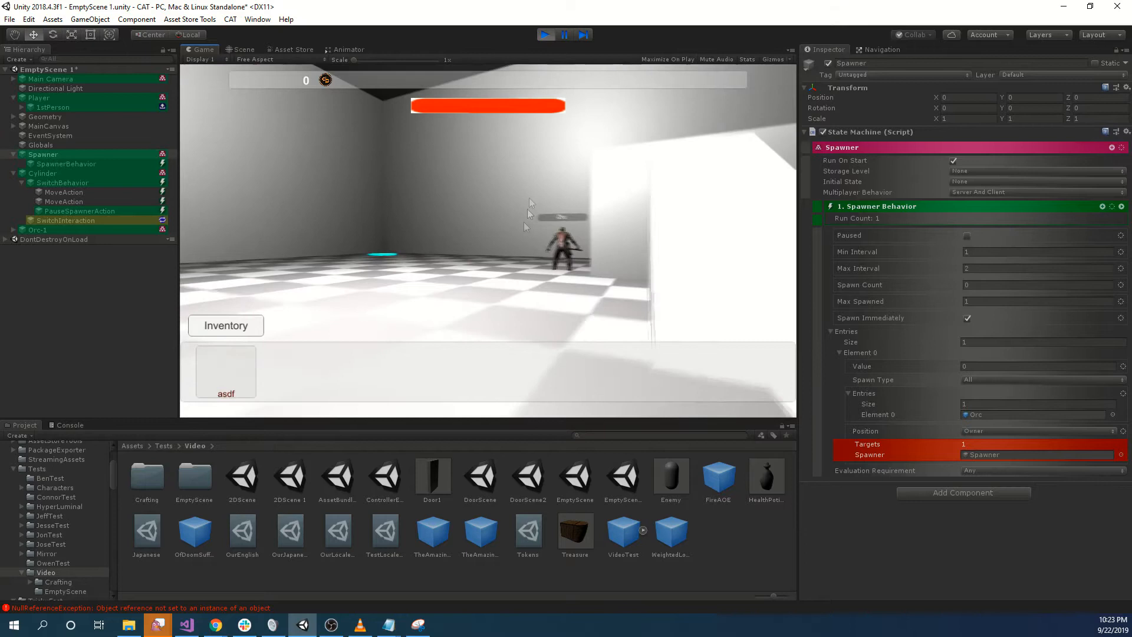
pyautogui.click(546, 34)
# Replace the PauseSpawnerAction under the cylinder's SwitchBehavior with a Destroy Spawner Spawned Things action
pyautogui.click(94, 239)
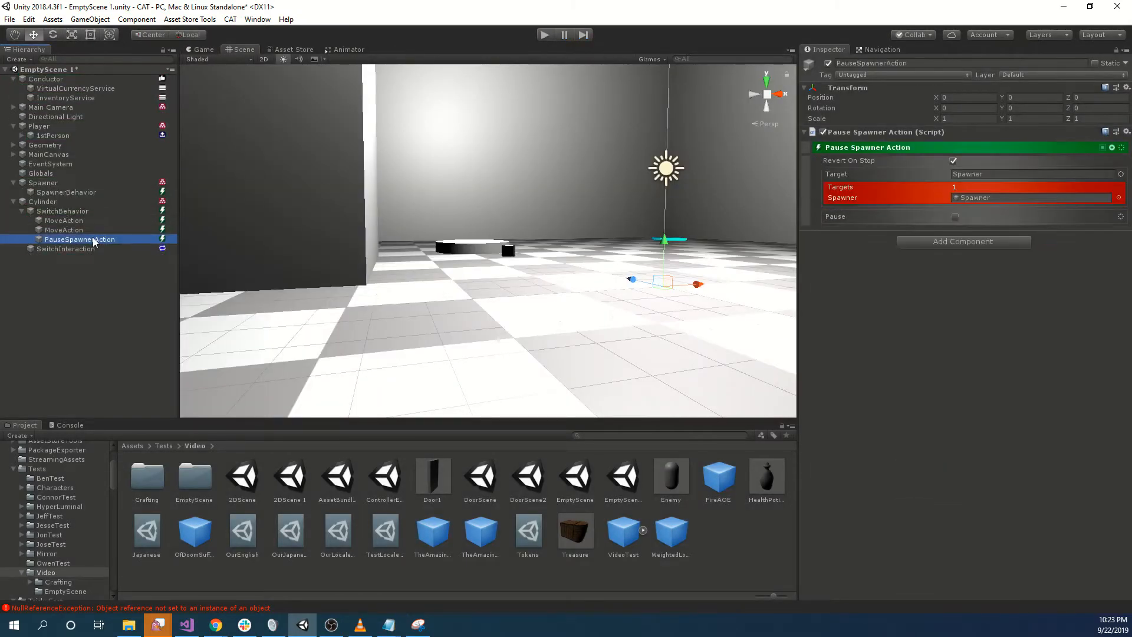
pyautogui.press('Delete')
pyautogui.click(95, 214)
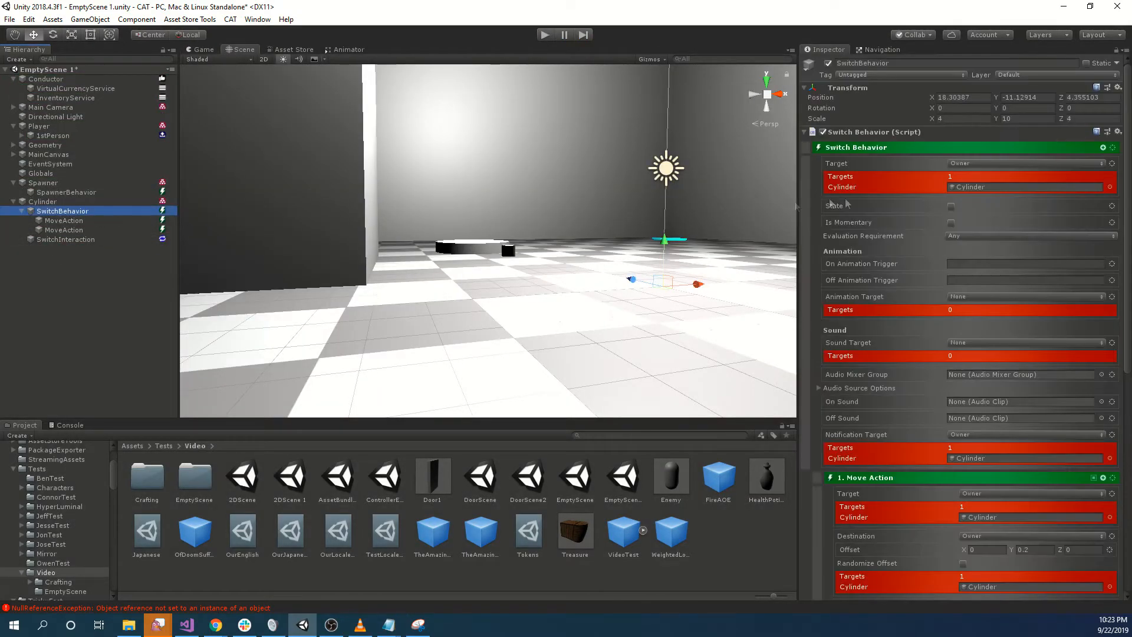
pyautogui.click(1103, 148)
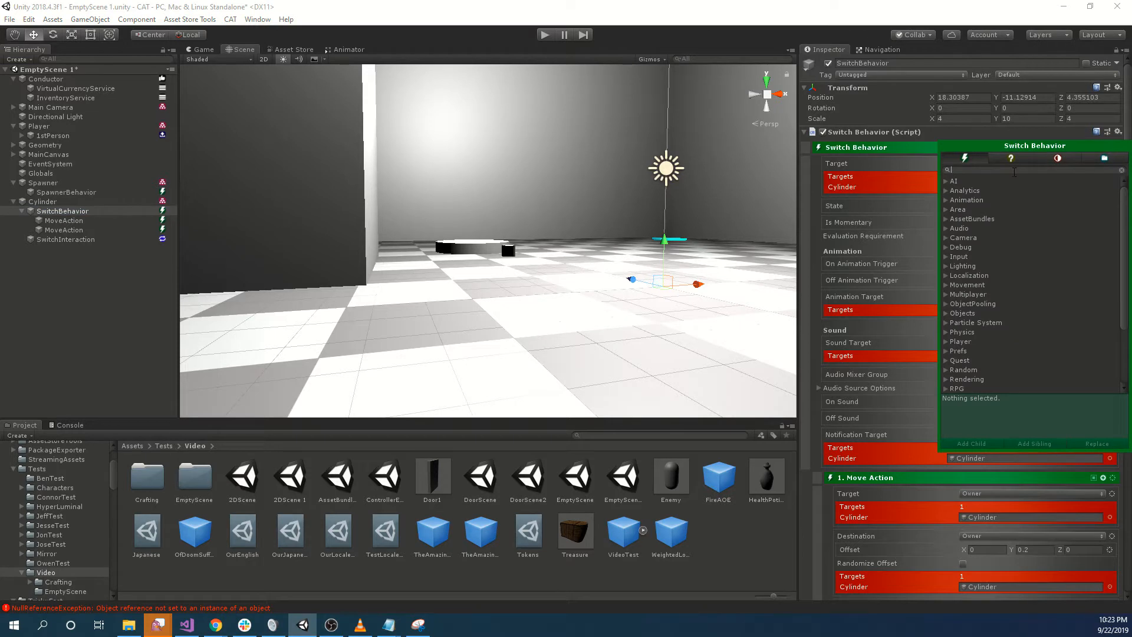
pyautogui.write('destroy')
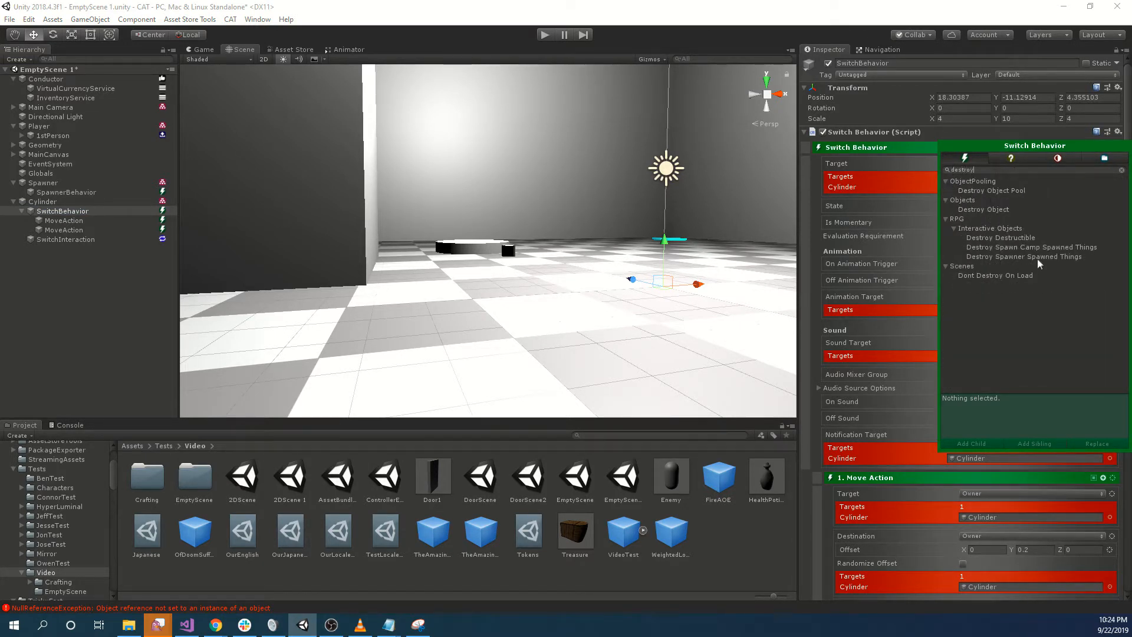
pyautogui.doubleClick(1037, 257)
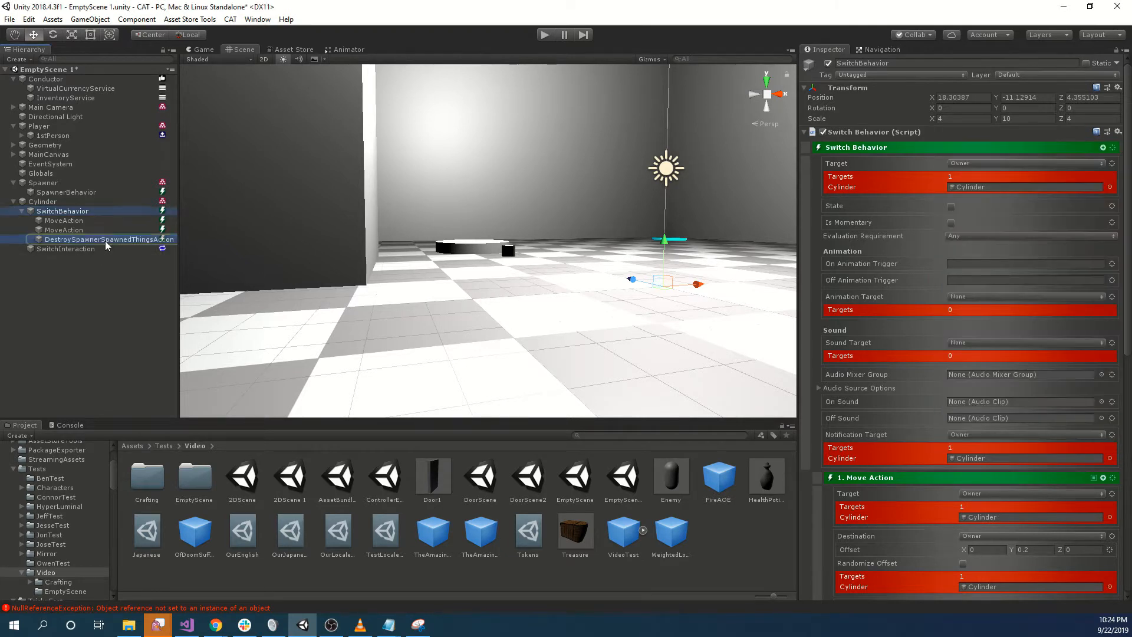
# Set the Destroy Spawner Spawned Things action's target to the named Spawner and unpause the Spawner's SpawnerBehavior
pyautogui.click(105, 241)
pyautogui.click(1003, 163)
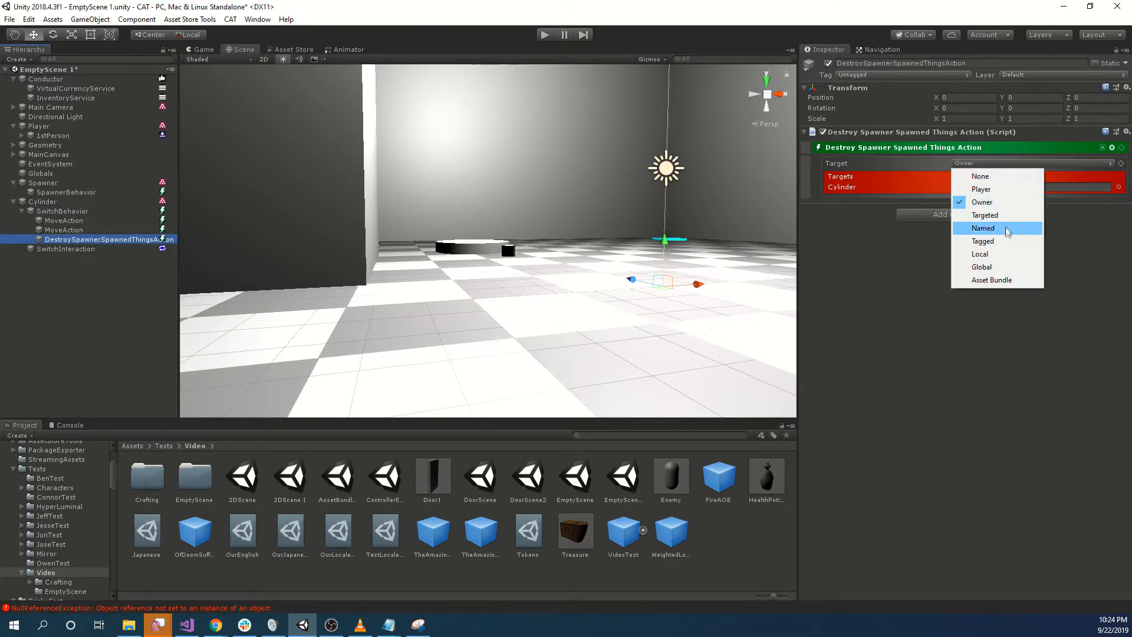
pyautogui.click(972, 229)
pyautogui.moveTo(43, 186); pyautogui.dragTo(979, 163)
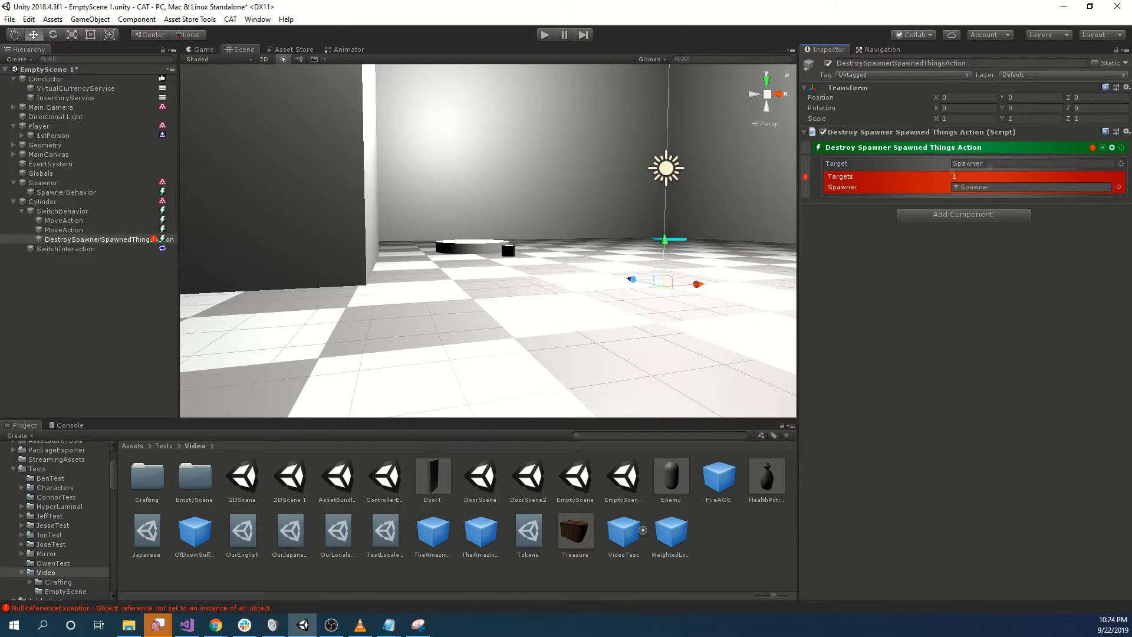
pyautogui.click(43, 183)
pyautogui.click(968, 222)
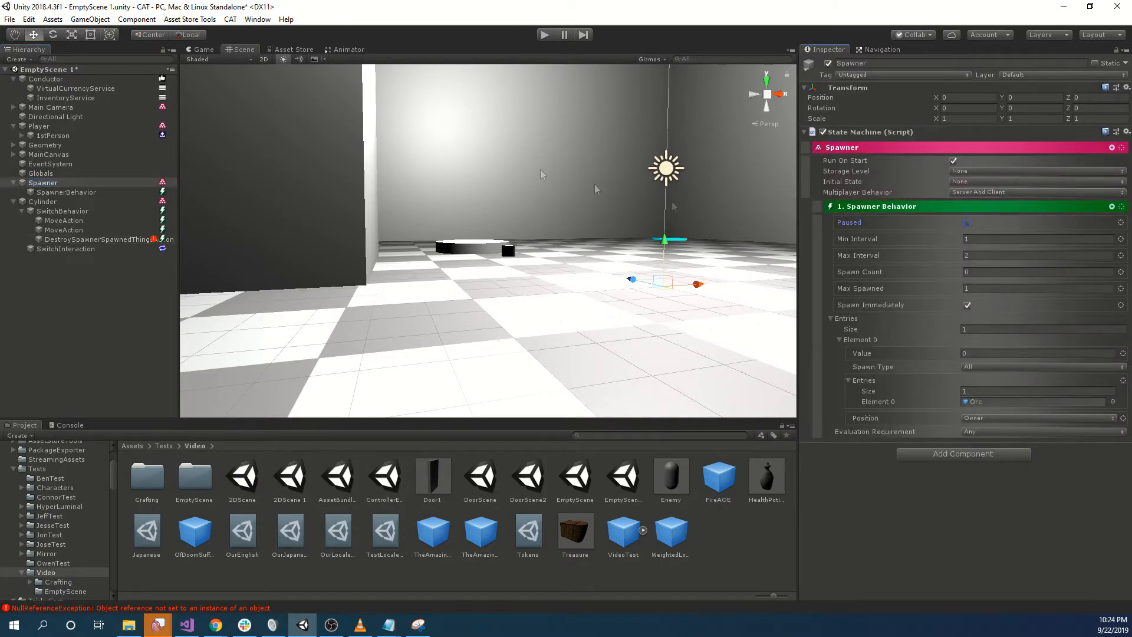
# Stop the brief test play and enable Is Momentary on the cylinder's SwitchBehavior
pyautogui.click(545, 36)
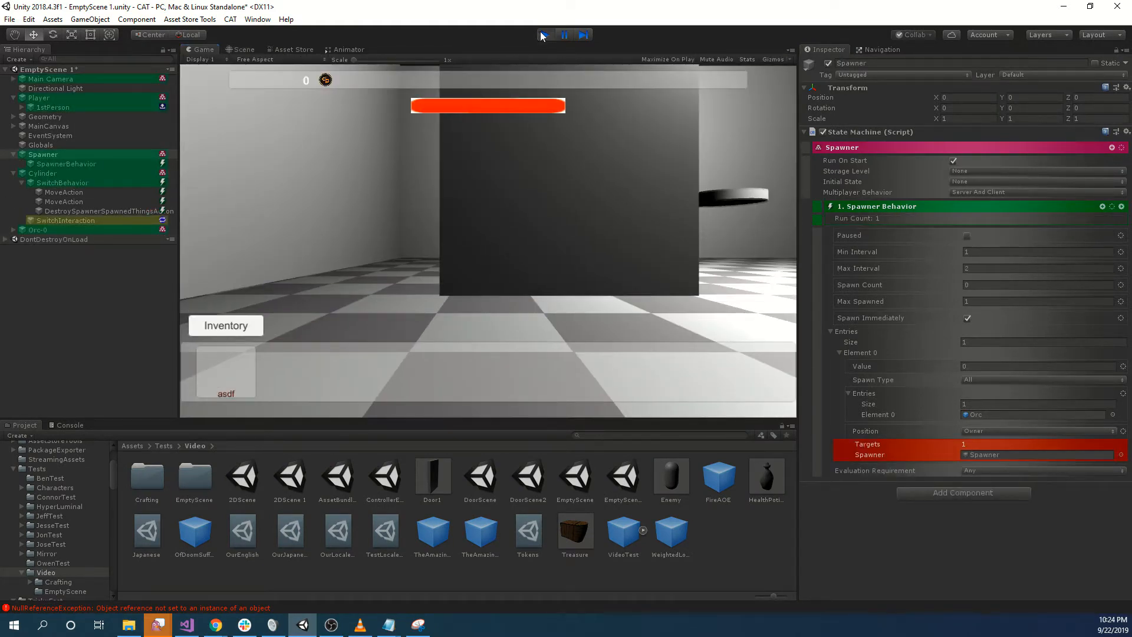
pyautogui.click(543, 35)
pyautogui.click(79, 211)
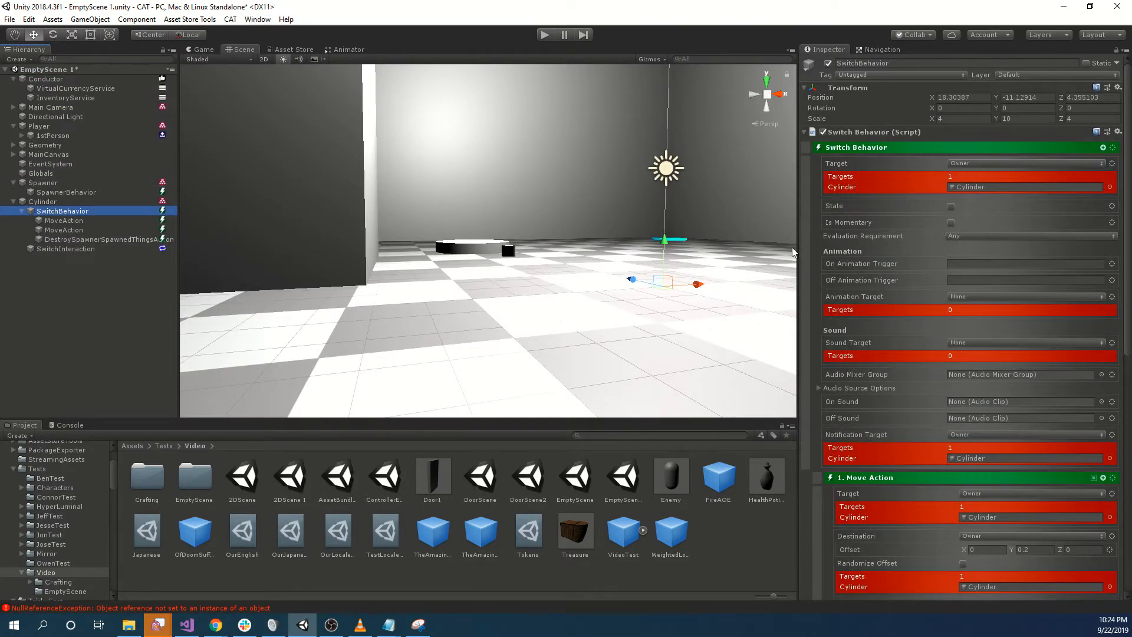
pyautogui.click(952, 223)
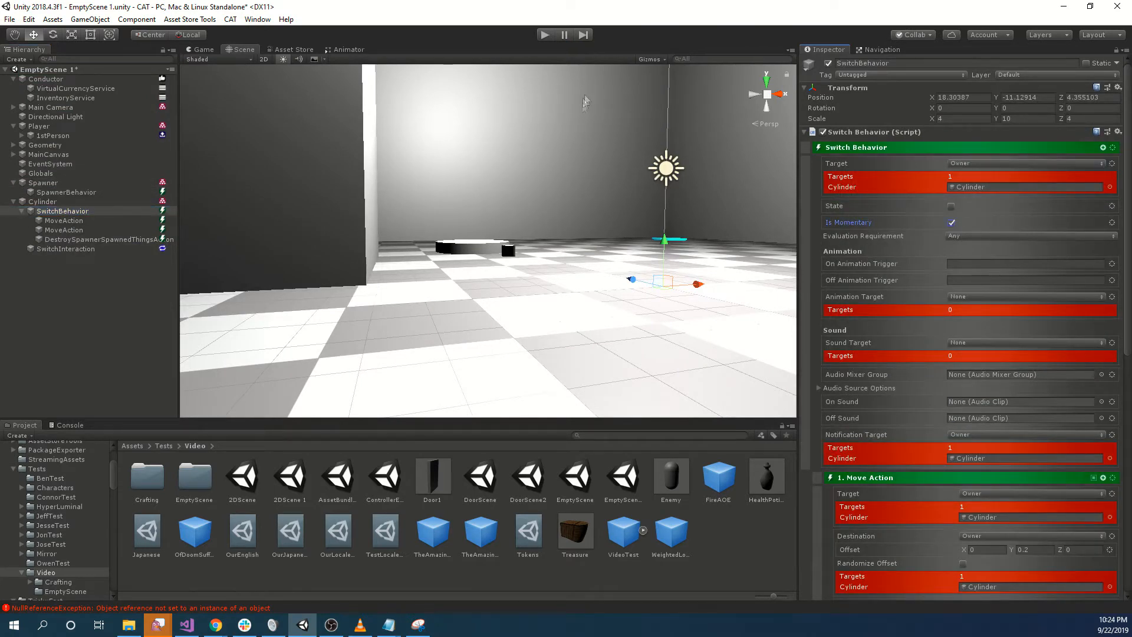
# Play the scene and activate the momentary cylinder switch several times to test destroying and respawning the Orc, ending by stopping play
pyautogui.click(545, 35)
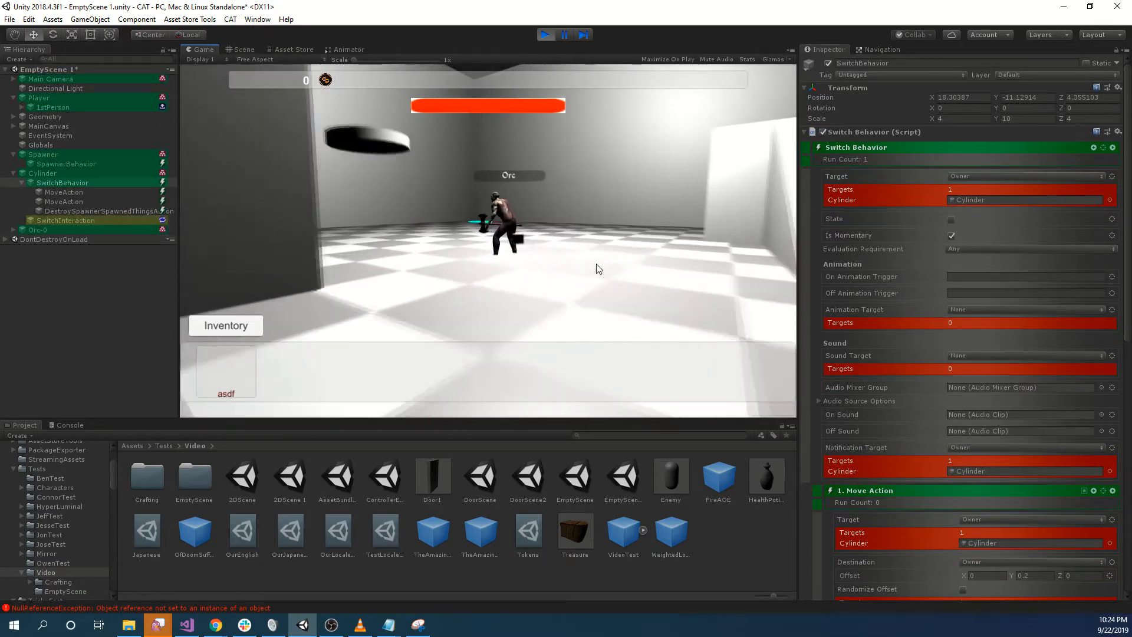
pyautogui.click(537, 293)
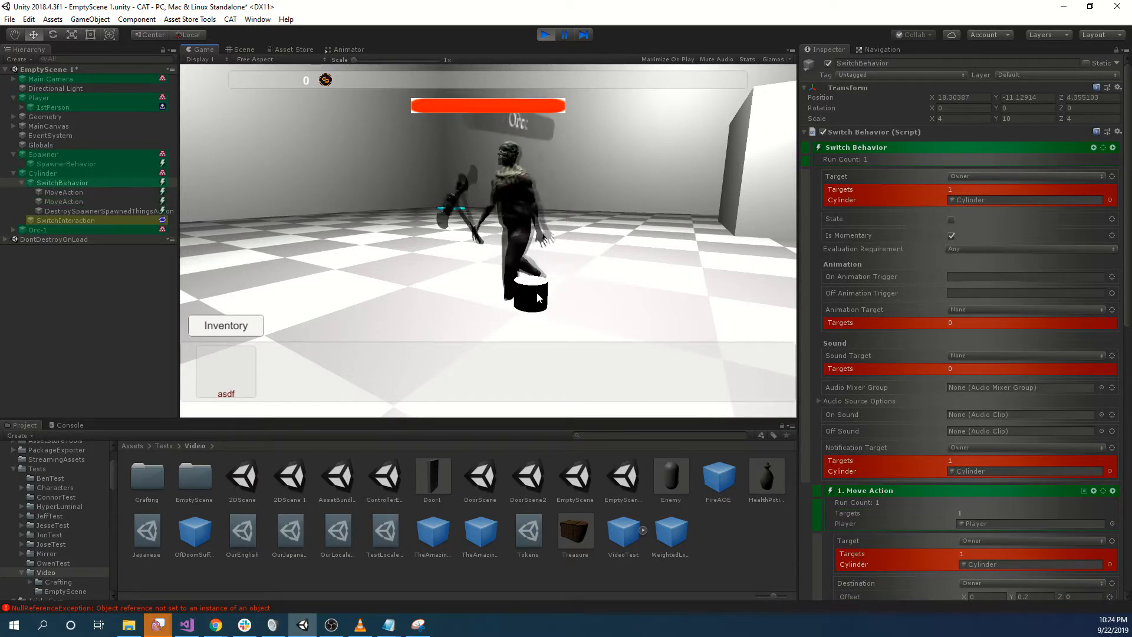
pyautogui.click(537, 293)
pyautogui.press('s')
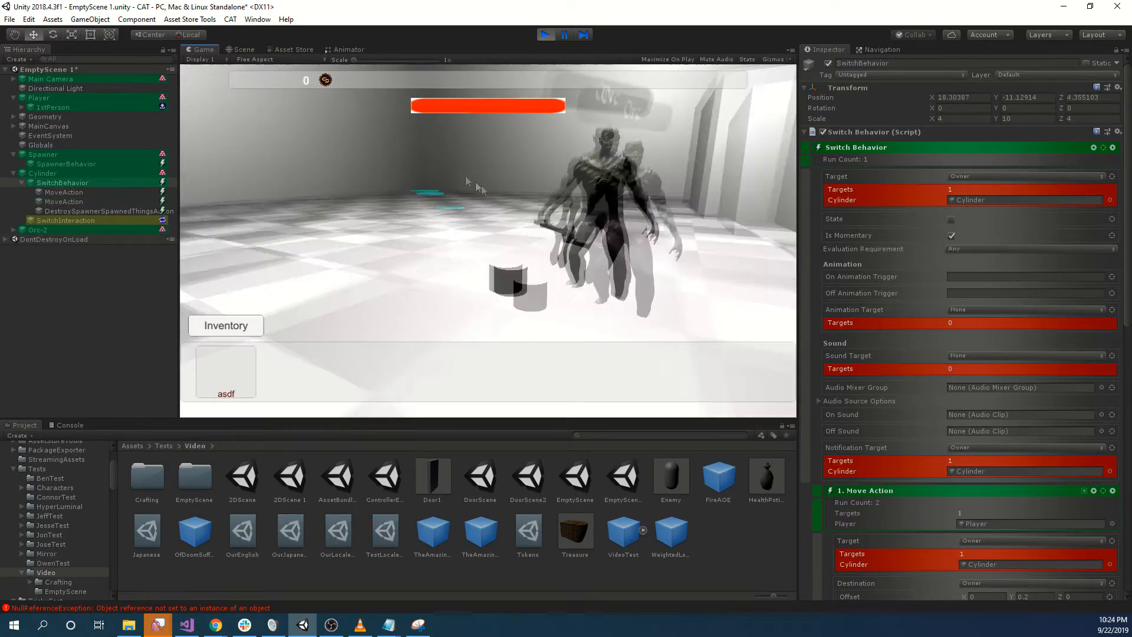
pyautogui.press('w')
pyautogui.click(463, 257)
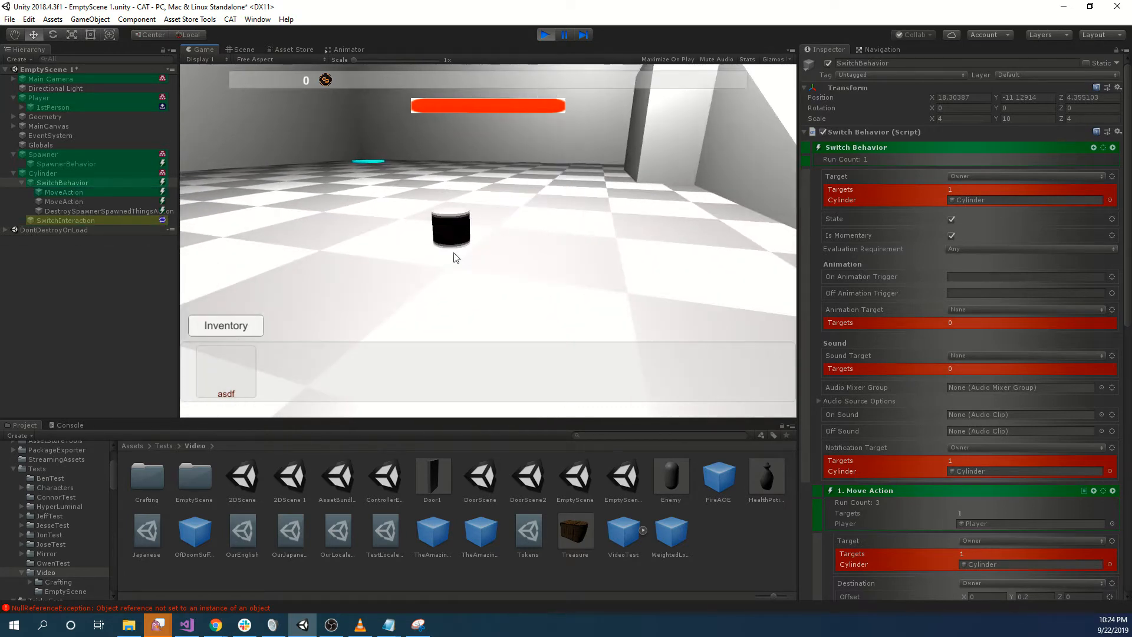
pyautogui.moveTo(626, 193); pyautogui.dragTo(547, 94, button='right')
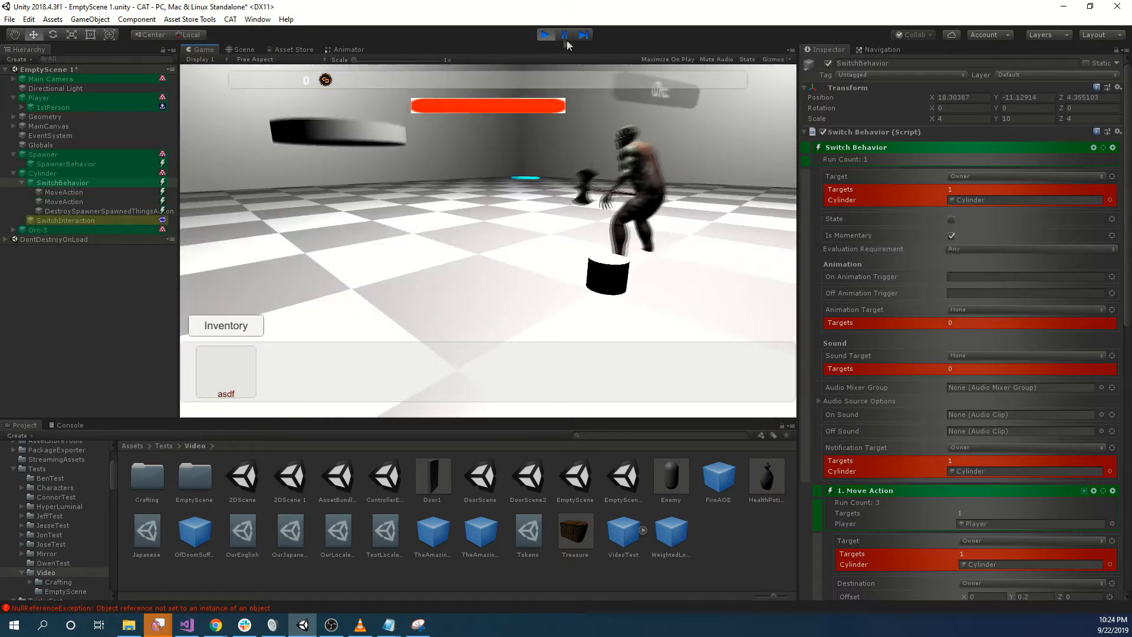
pyautogui.click(546, 35)
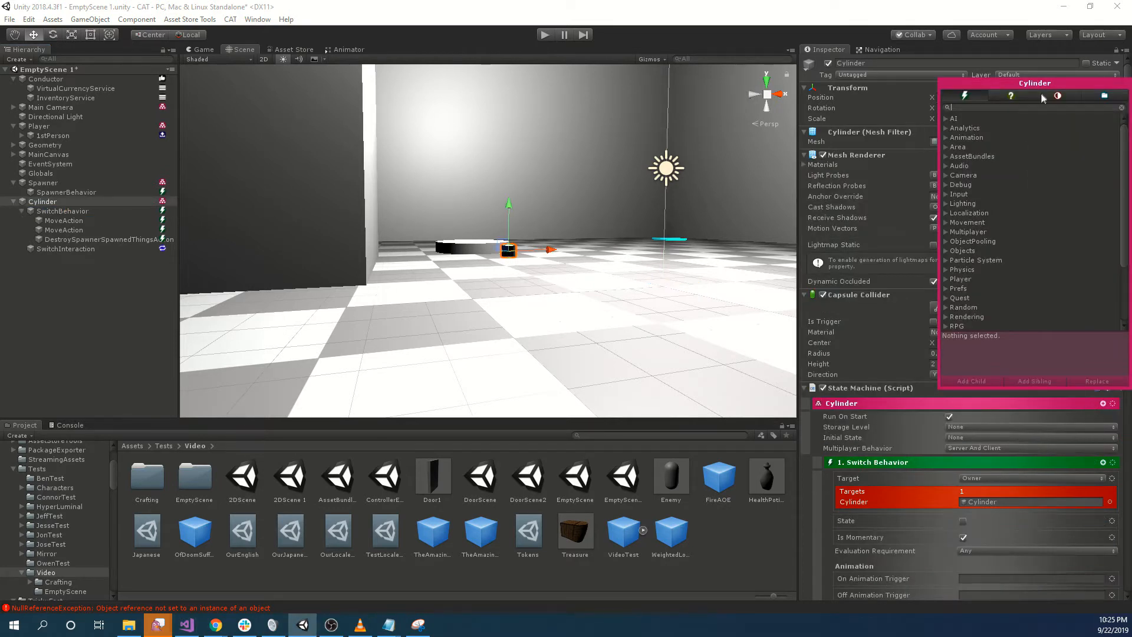
# Add a Spawn Trigger to the Cylinder's state machine and open the new trigger's settings
pyautogui.click(1055, 96)
pyautogui.write('spaw')
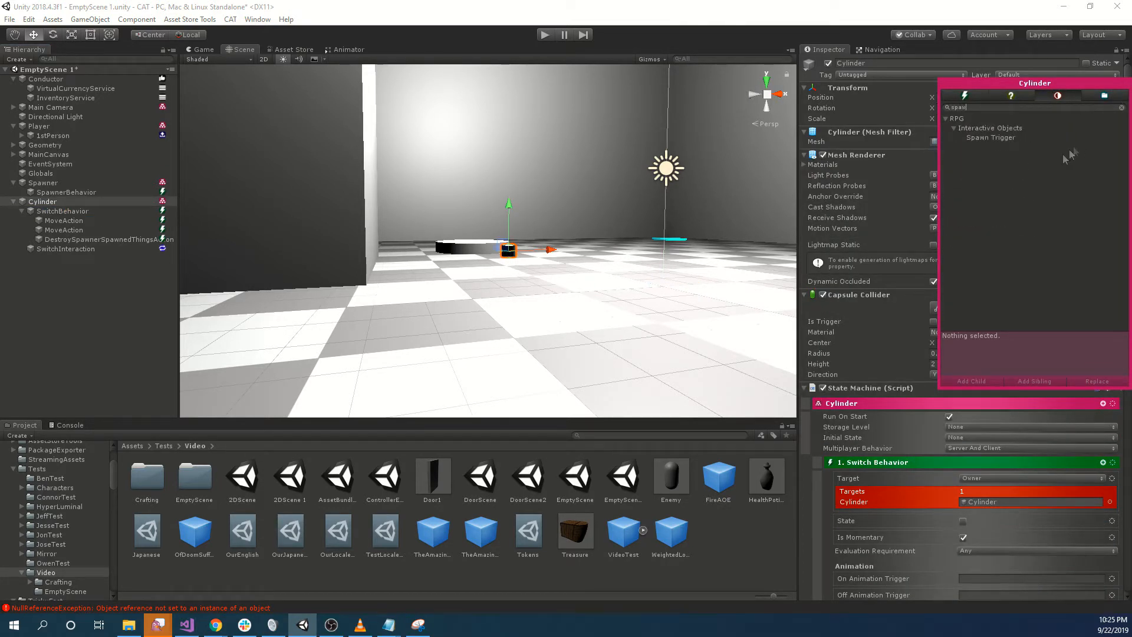
pyautogui.doubleClick(998, 139)
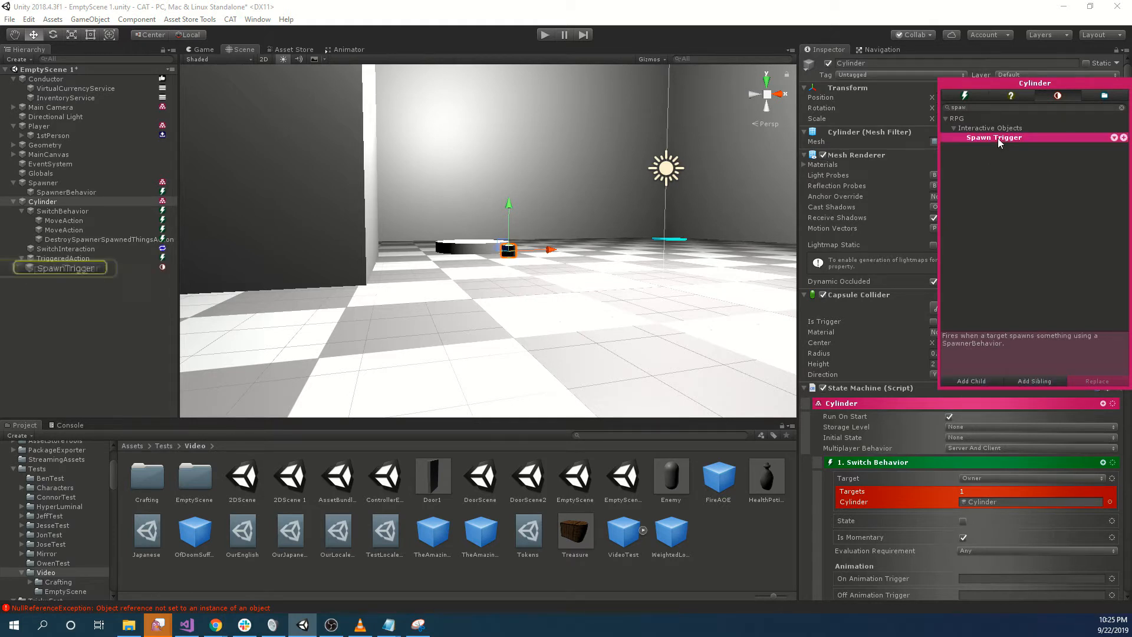
pyautogui.click(83, 269)
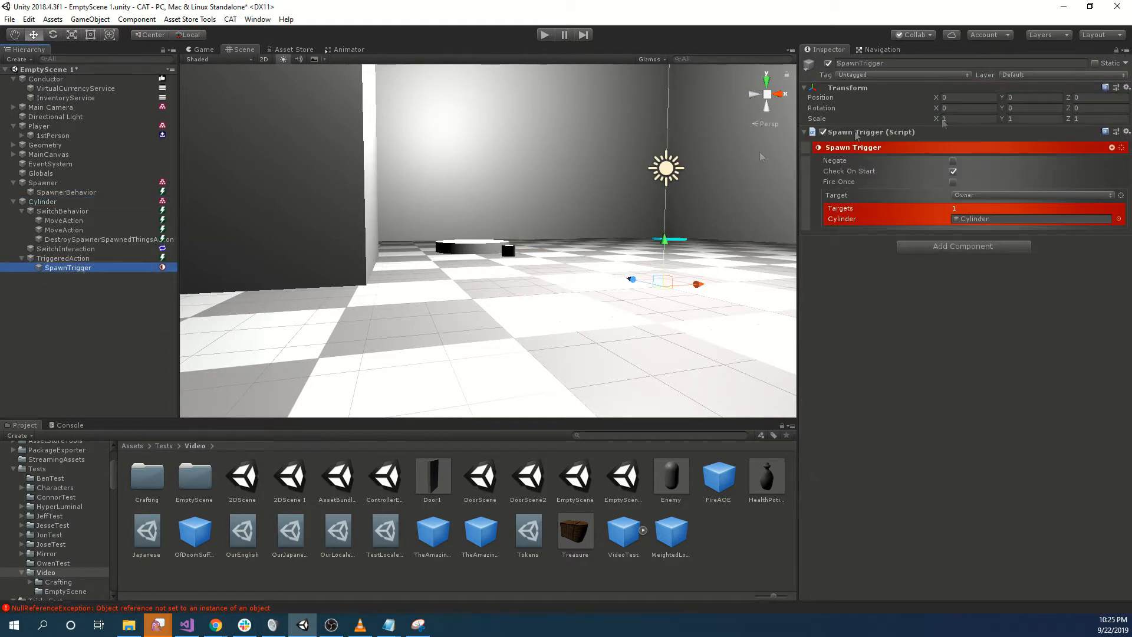
# Set the Spawn Trigger's target to the Spawner object in the hierarchy
pyautogui.click(971, 194)
pyautogui.click(1010, 259)
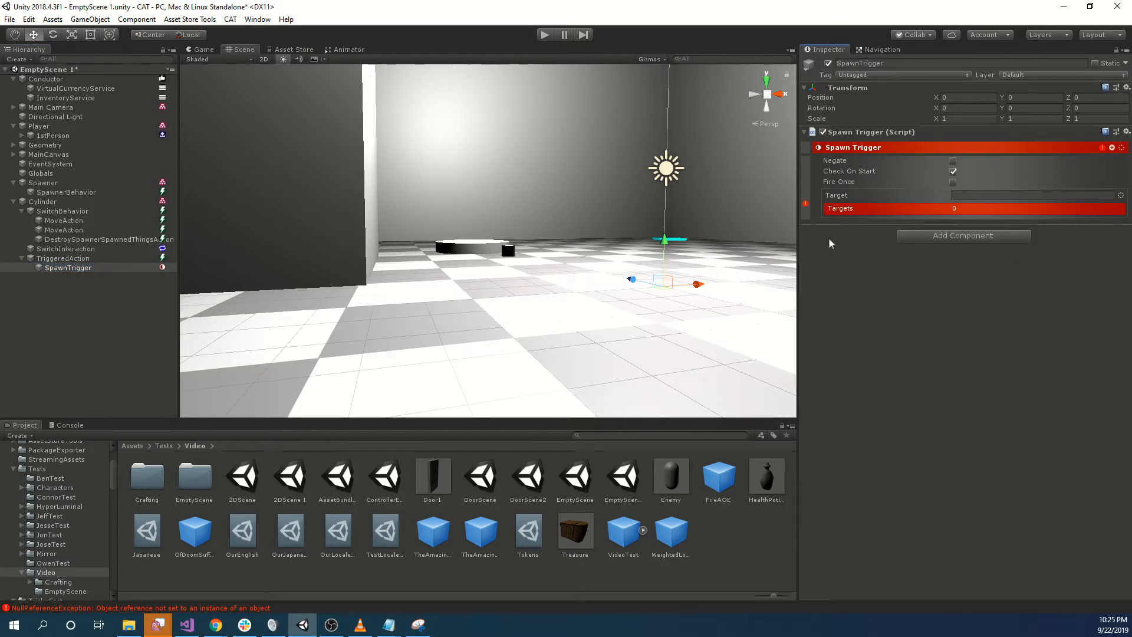
pyautogui.moveTo(56, 187); pyautogui.dragTo(982, 195)
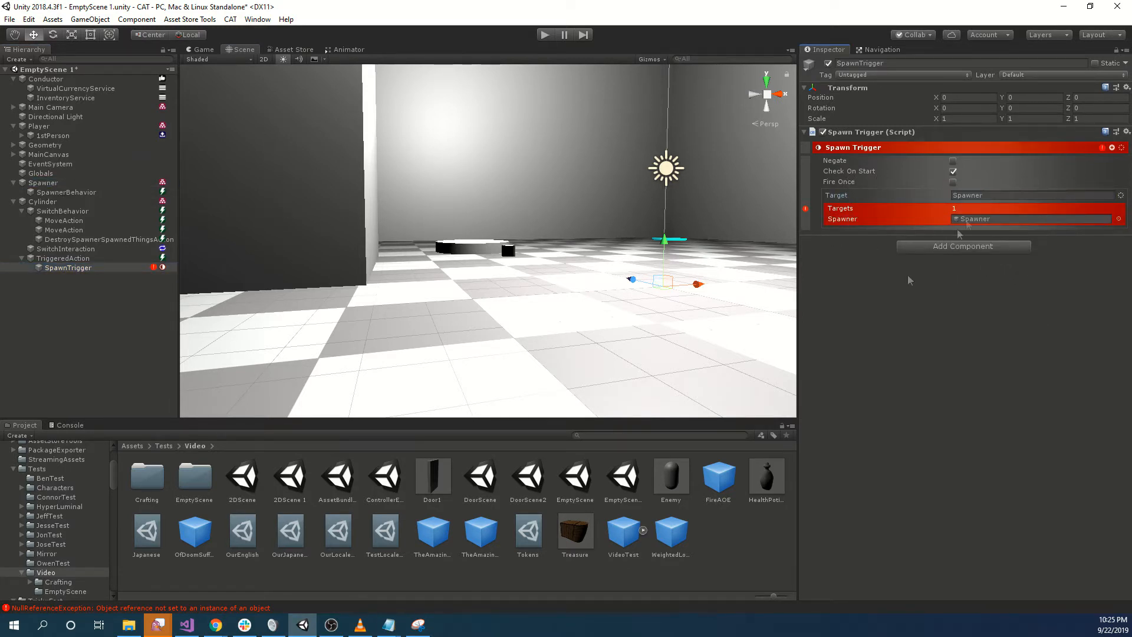
# Add a Flip Switch action to the Cylinder's TriggeredAction and set its Switch Action to Toggle
pyautogui.click(68, 259)
pyautogui.click(1113, 161)
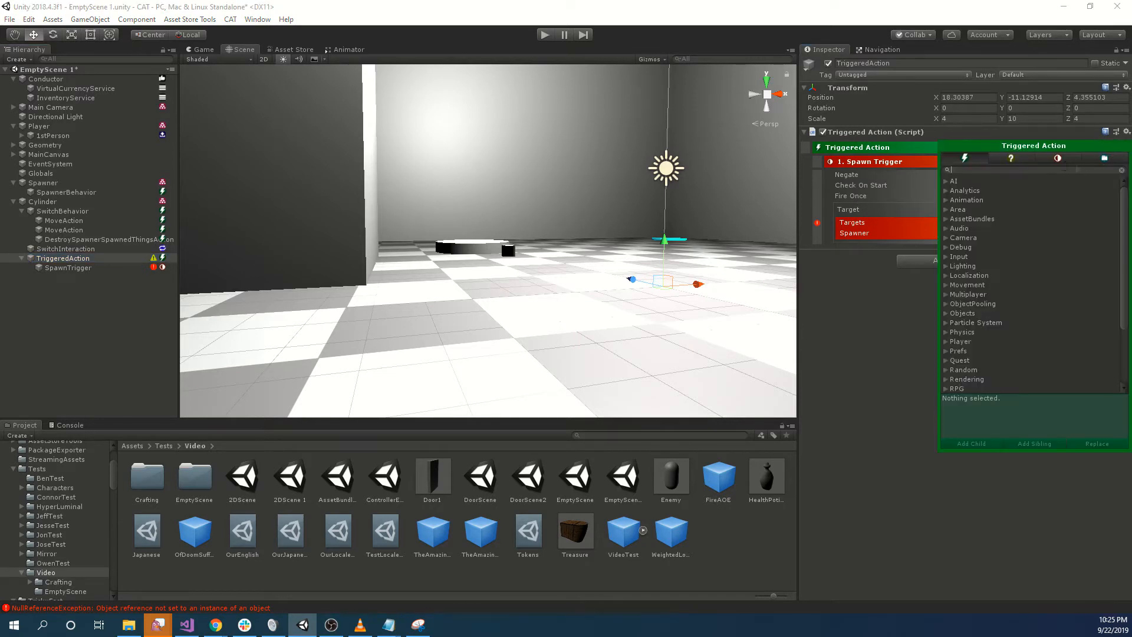
pyautogui.write('switc')
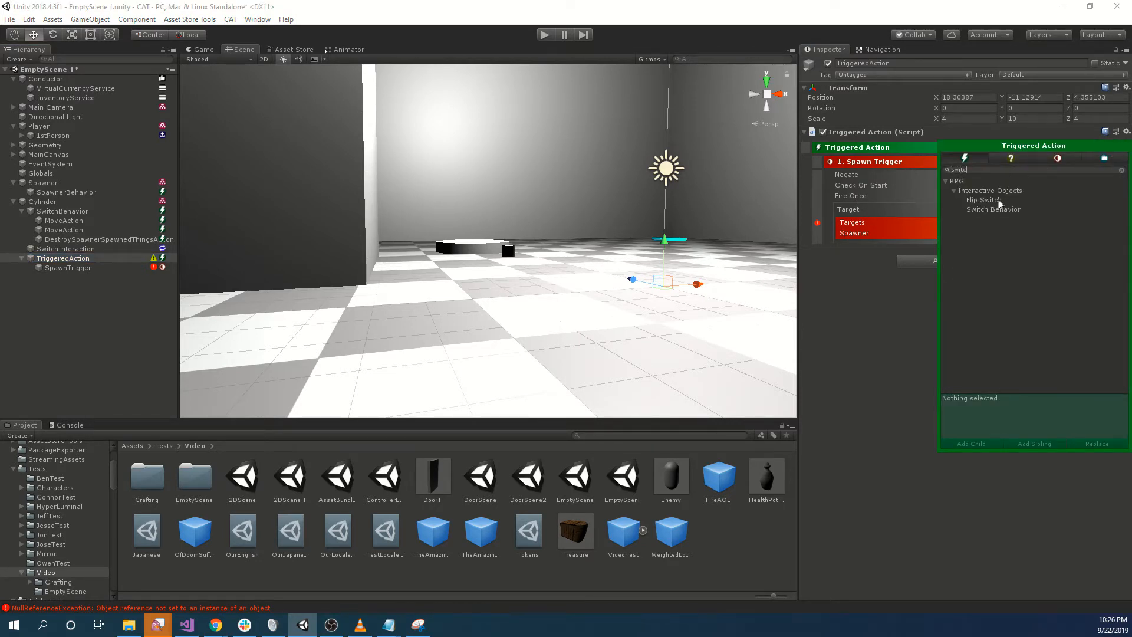
pyautogui.doubleClick(982, 200)
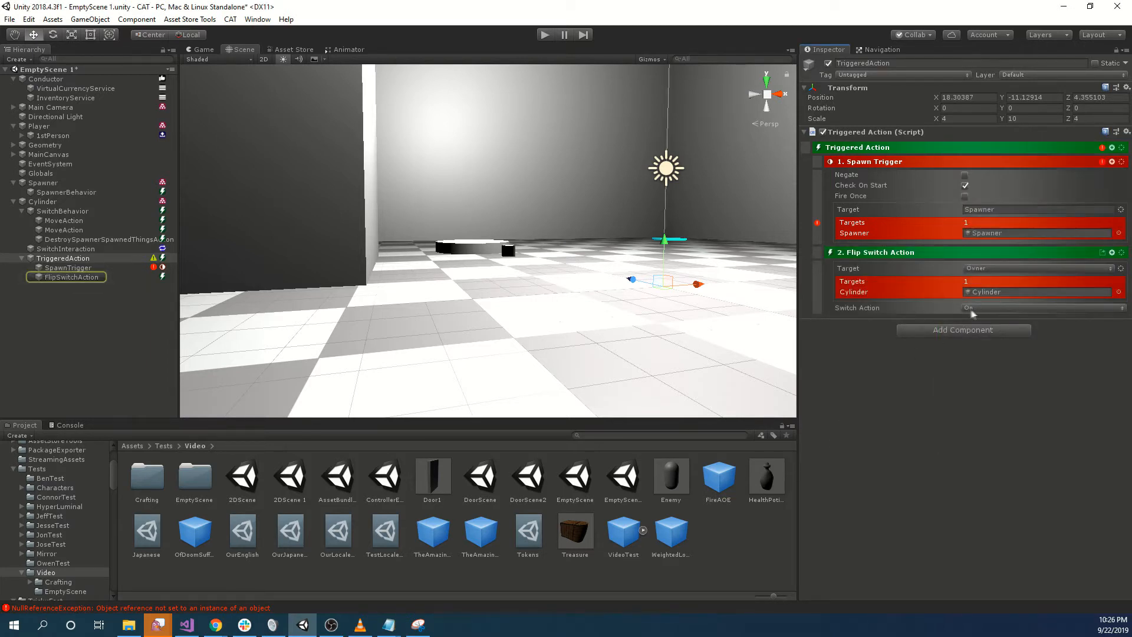
pyautogui.click(984, 307)
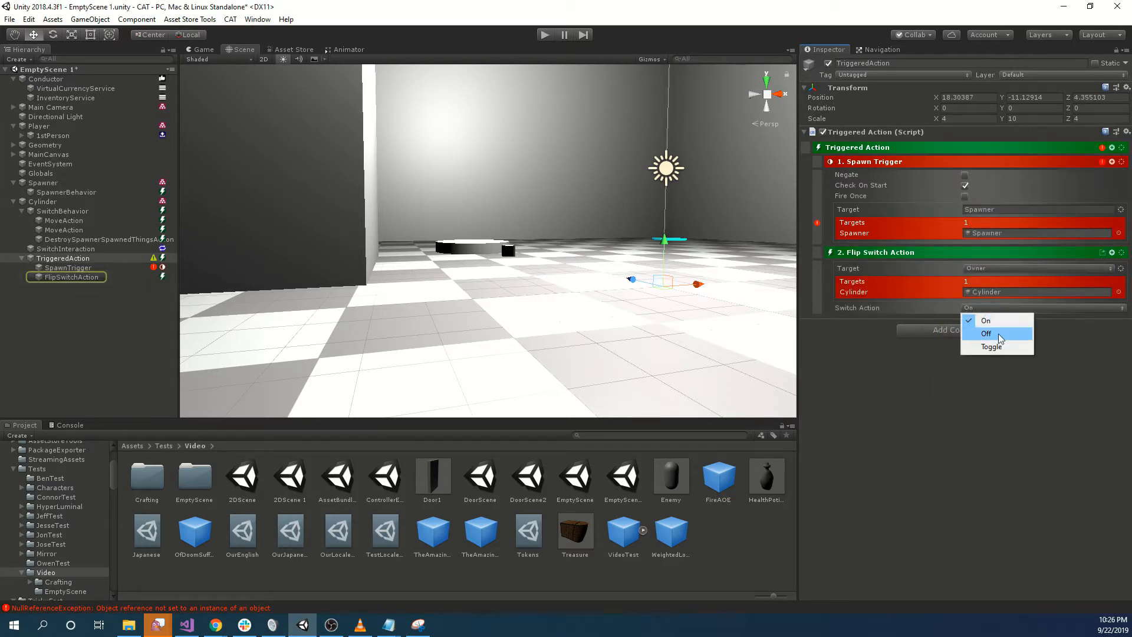
pyautogui.click(1008, 348)
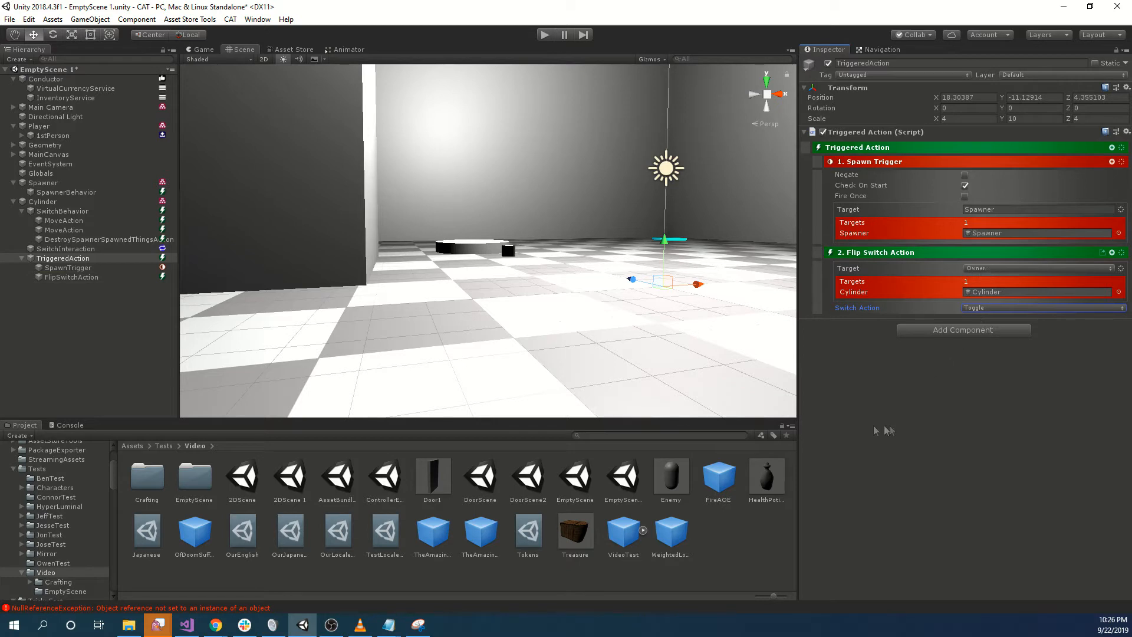
# Run a brief test play, stop it, and disable Is Momentary on the Cylinder's Switch Behavior
pyautogui.click(541, 33)
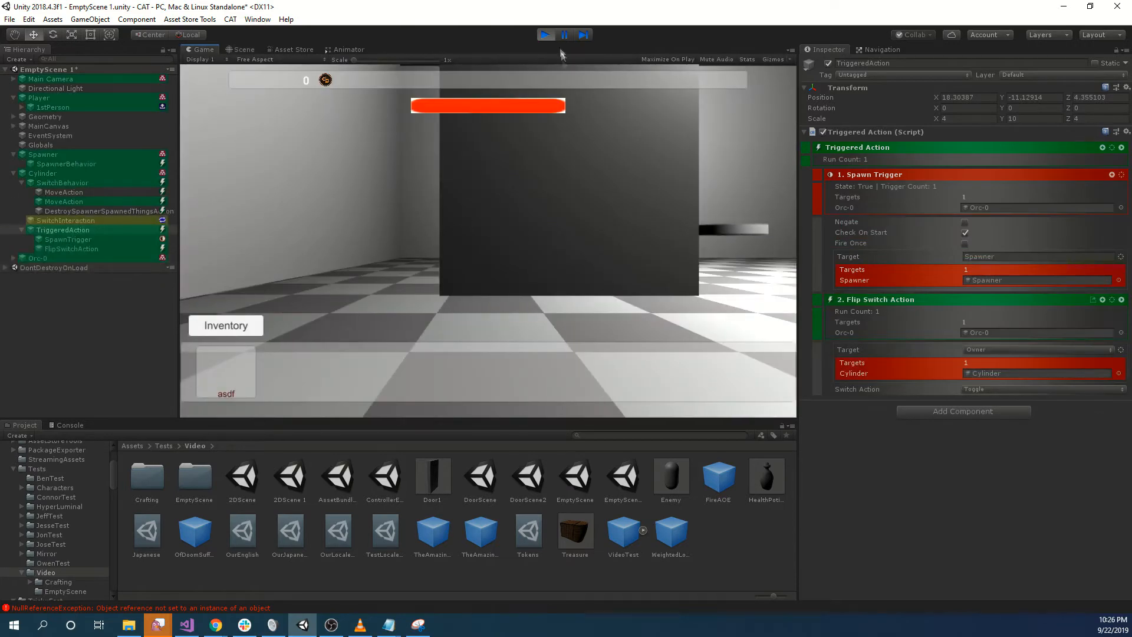
pyautogui.click(545, 35)
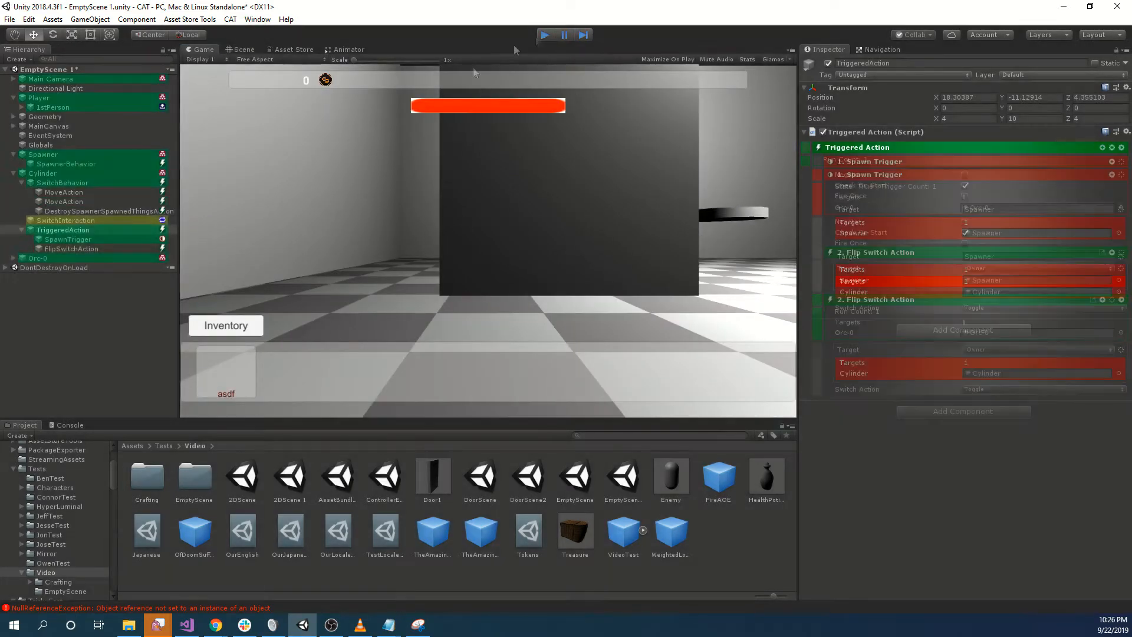
pyautogui.click(92, 203)
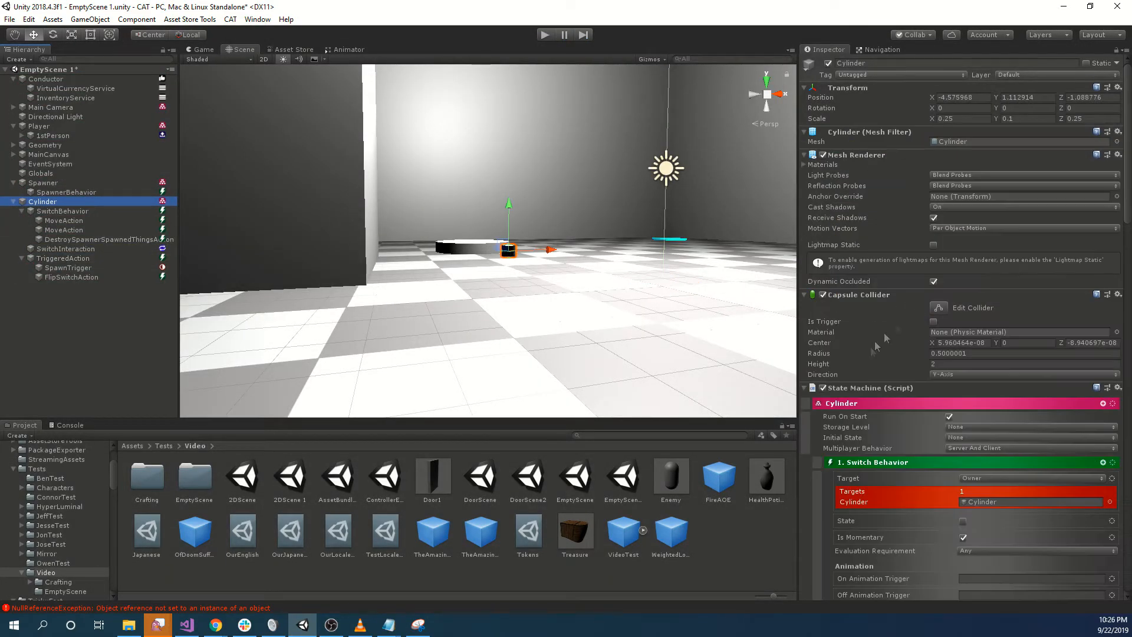
pyautogui.click(962, 538)
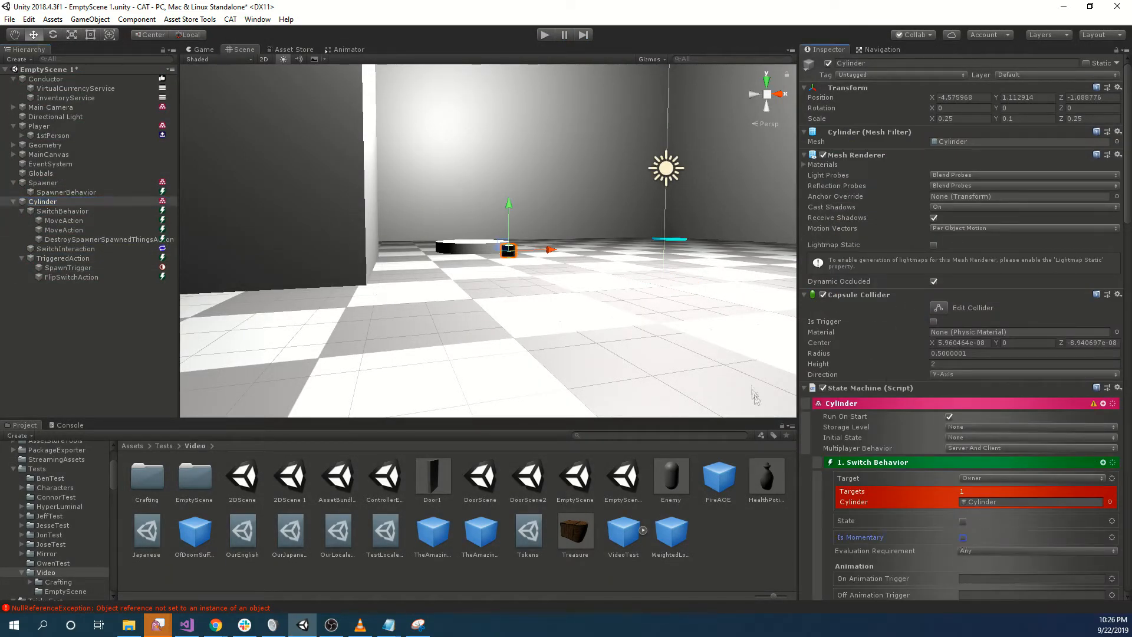
# Play the scene, use the cylinder switch to test flipping it on each Orc spawn, inspect the Spawner's settings, and stop play
pyautogui.click(545, 35)
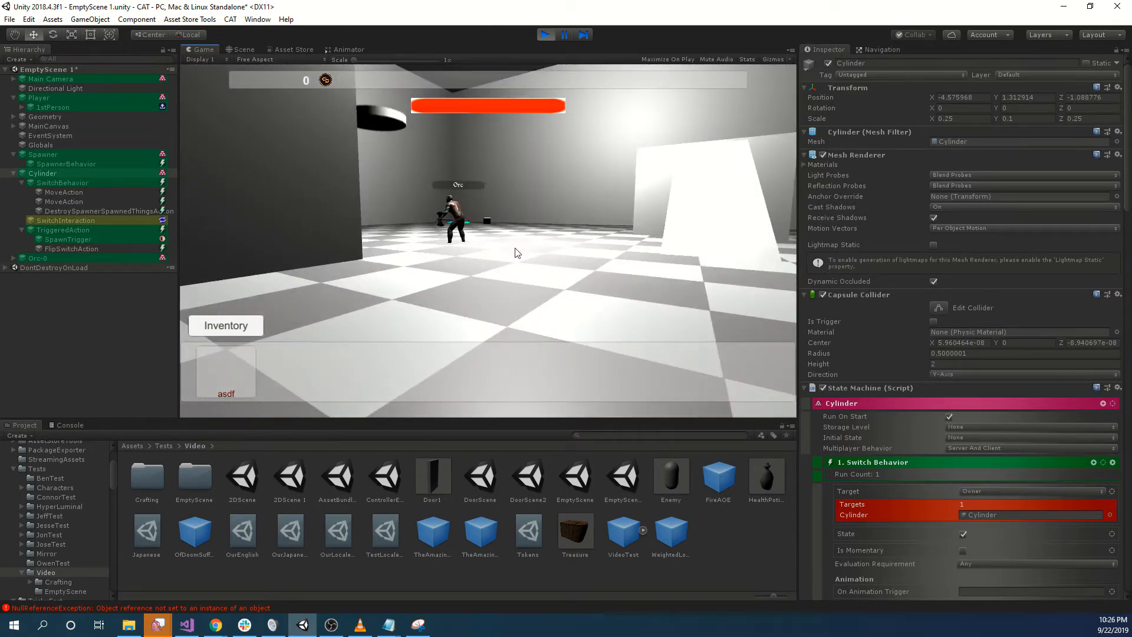
pyautogui.press('w')
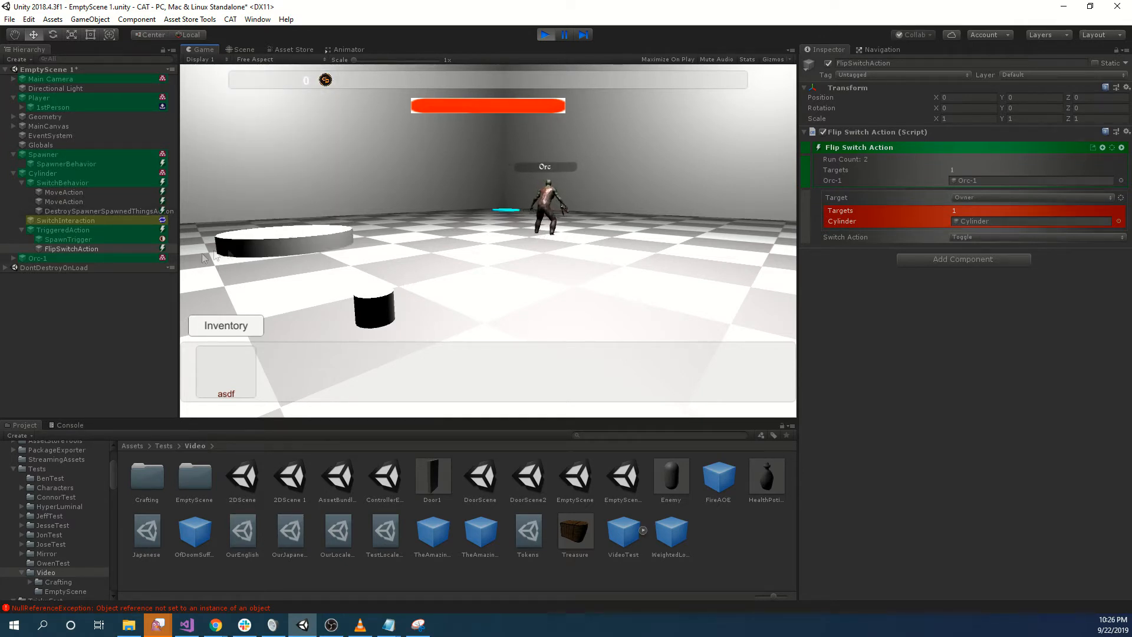
pyautogui.click(58, 183)
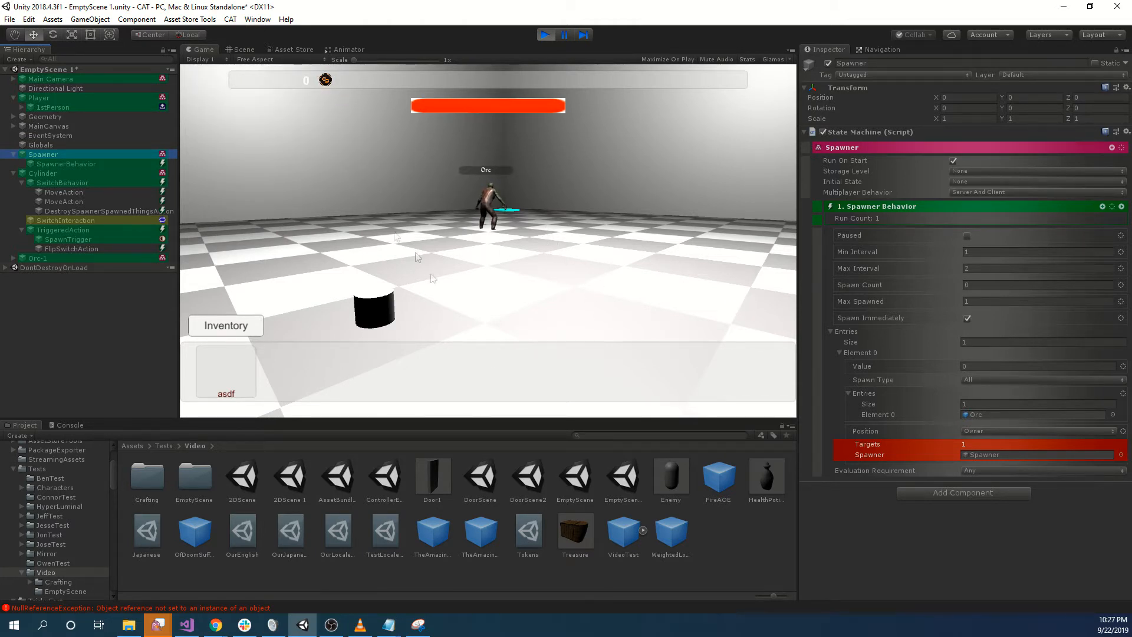
pyautogui.click(376, 309)
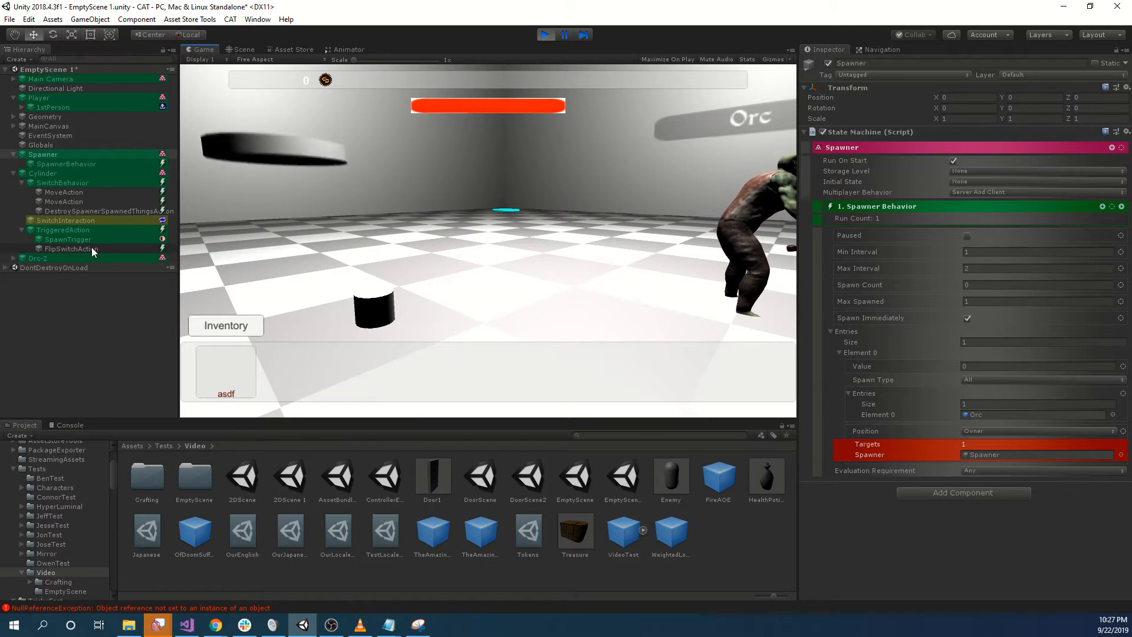
pyautogui.hotkey('ctrl', 'p')
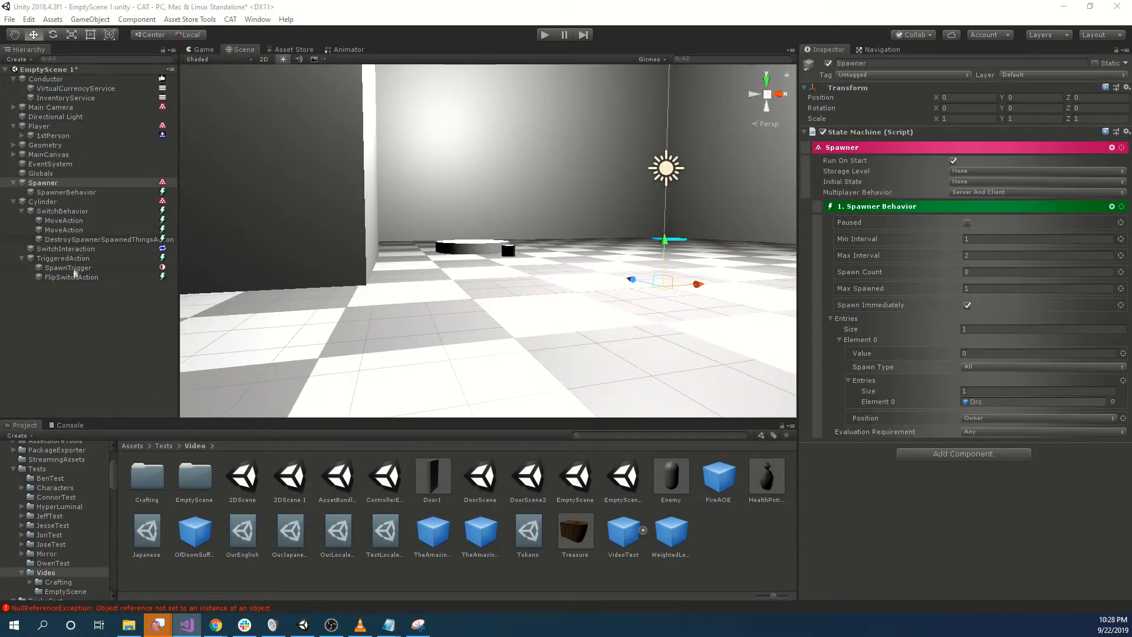
# Delete the TriggeredAction and the DestroySpawnerSpawnedThingsAction from the Cylinder
pyautogui.click(89, 259)
pyautogui.press('Delete')
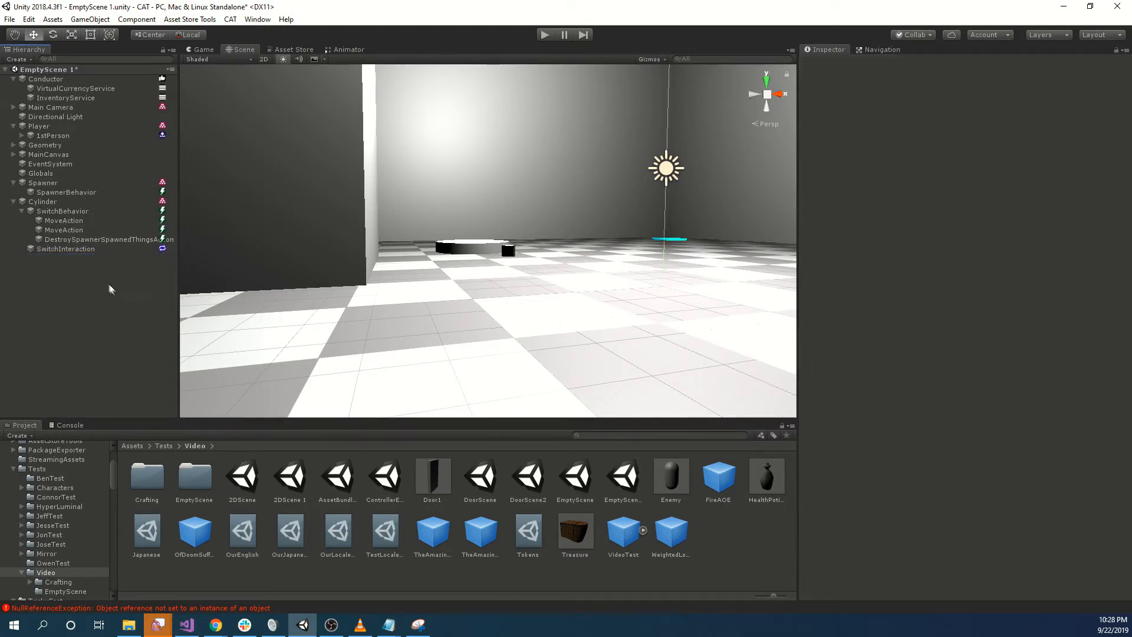
pyautogui.click(99, 239)
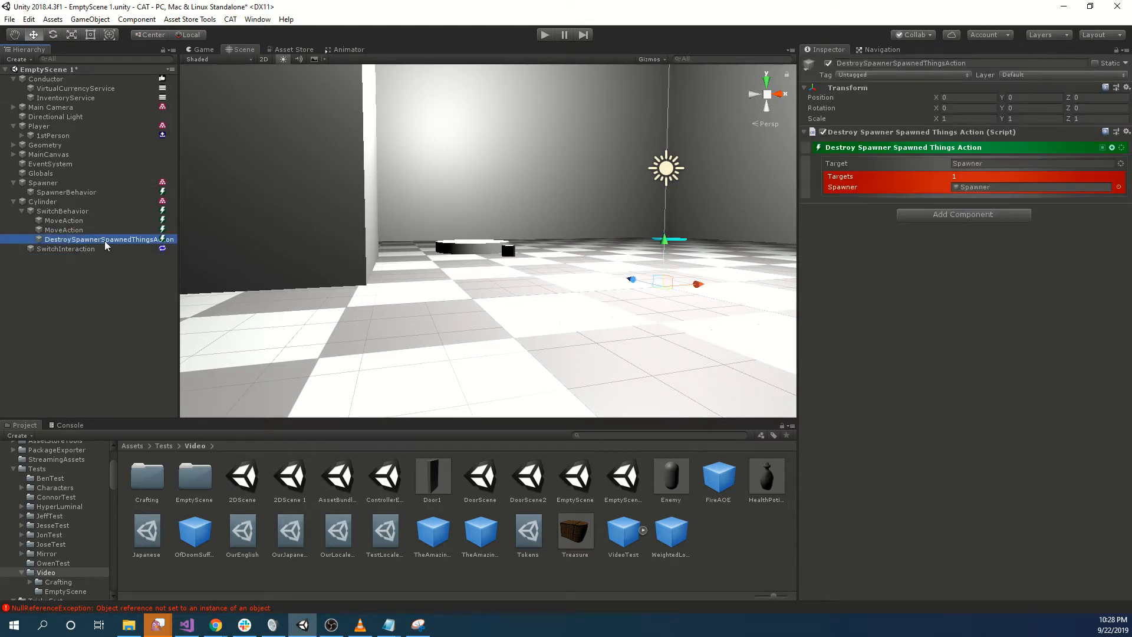
pyautogui.press('Delete')
# Add a Trigger Spawner action as a child of the Cylinder's SwitchBehavior
pyautogui.click(92, 207)
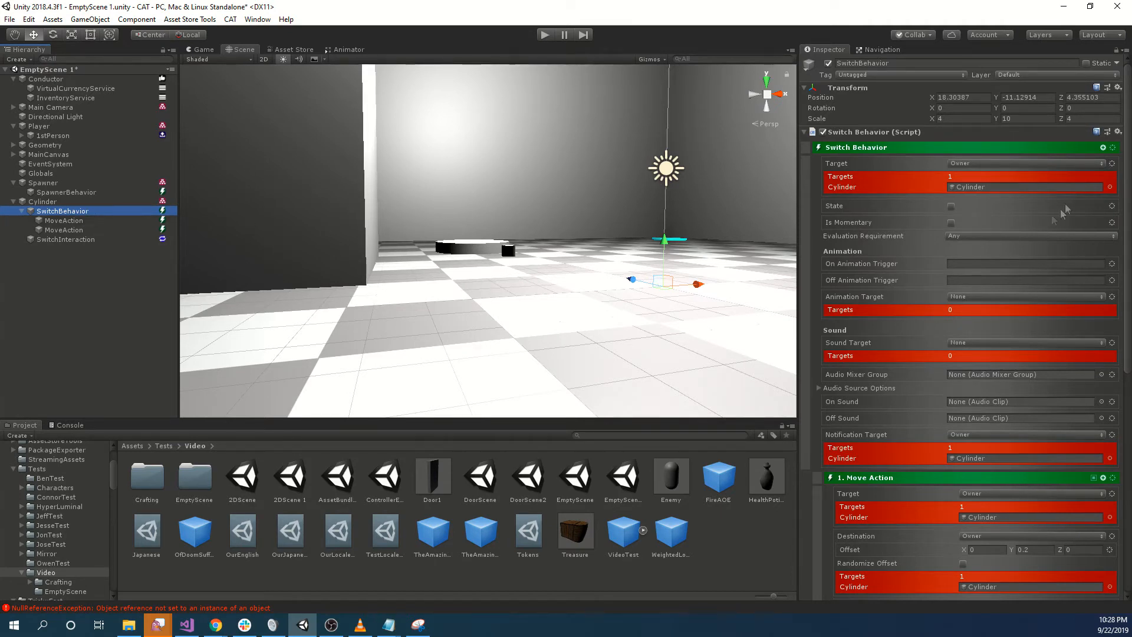
pyautogui.click(1103, 148)
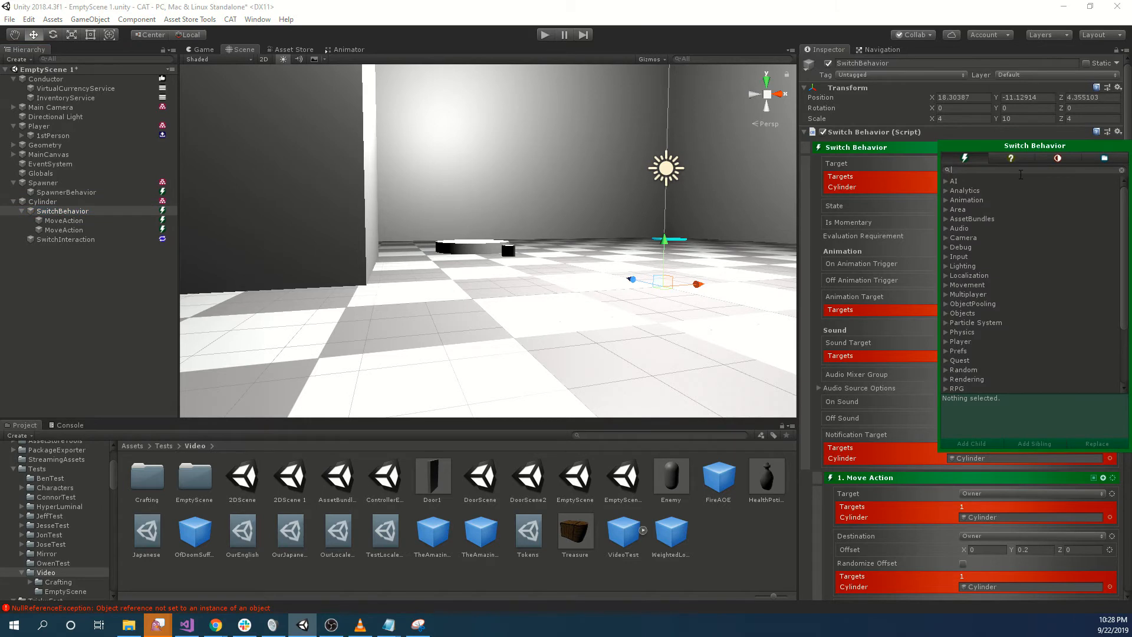
pyautogui.write('trigger')
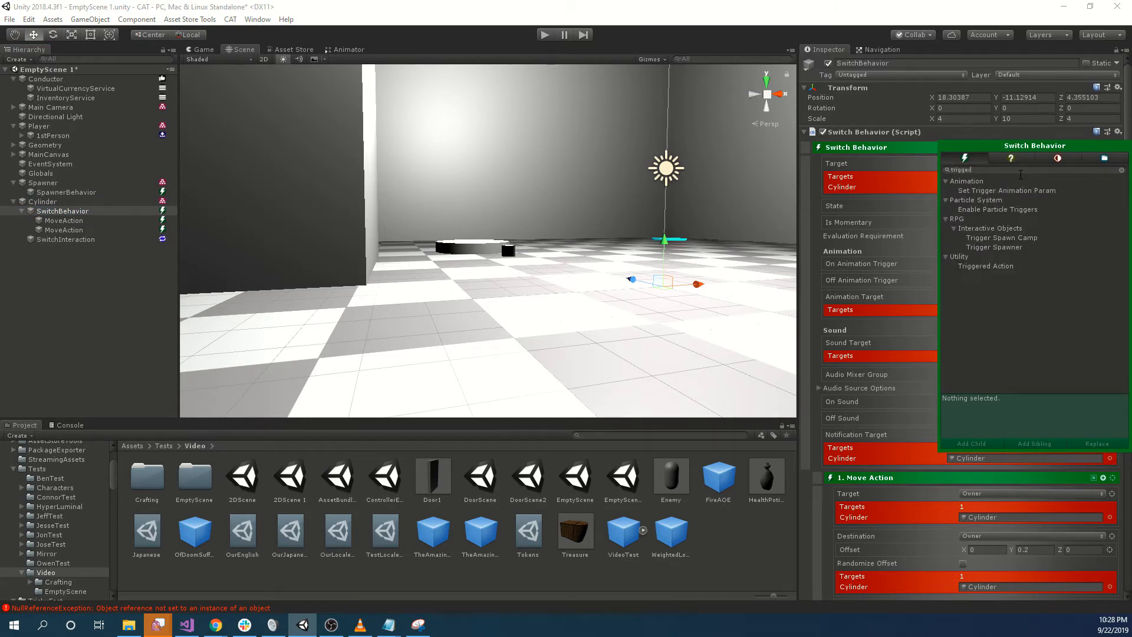
pyautogui.doubleClick(1012, 244)
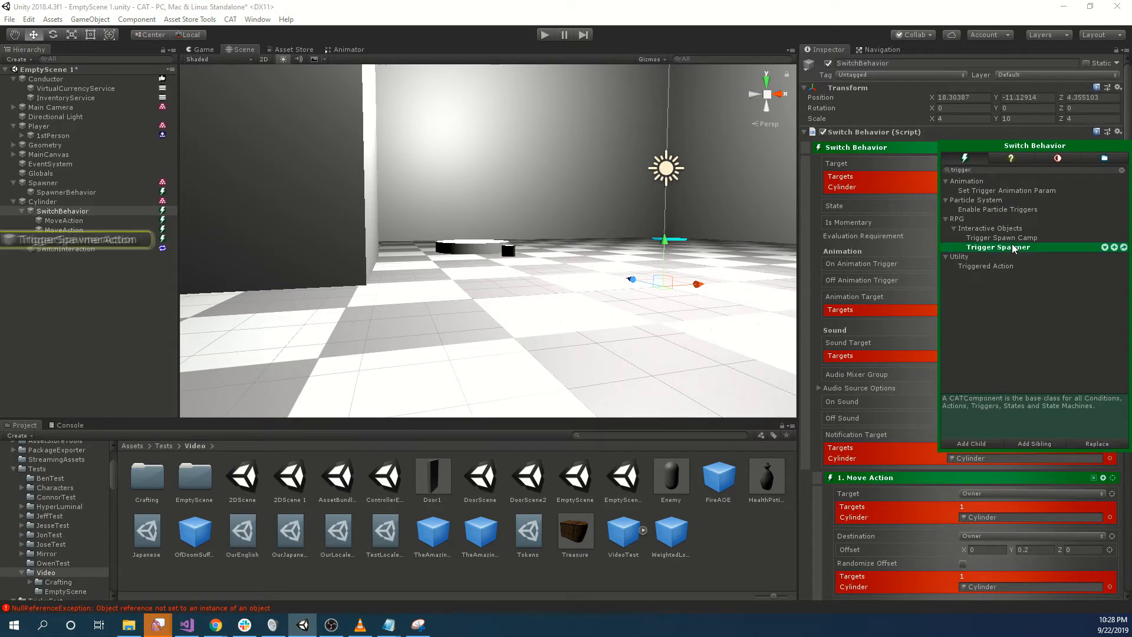
# Disable Spawn Immediately on the SpawnerBehavior and set its Min Interval to 100 and Max Interval to 200
pyautogui.click(84, 192)
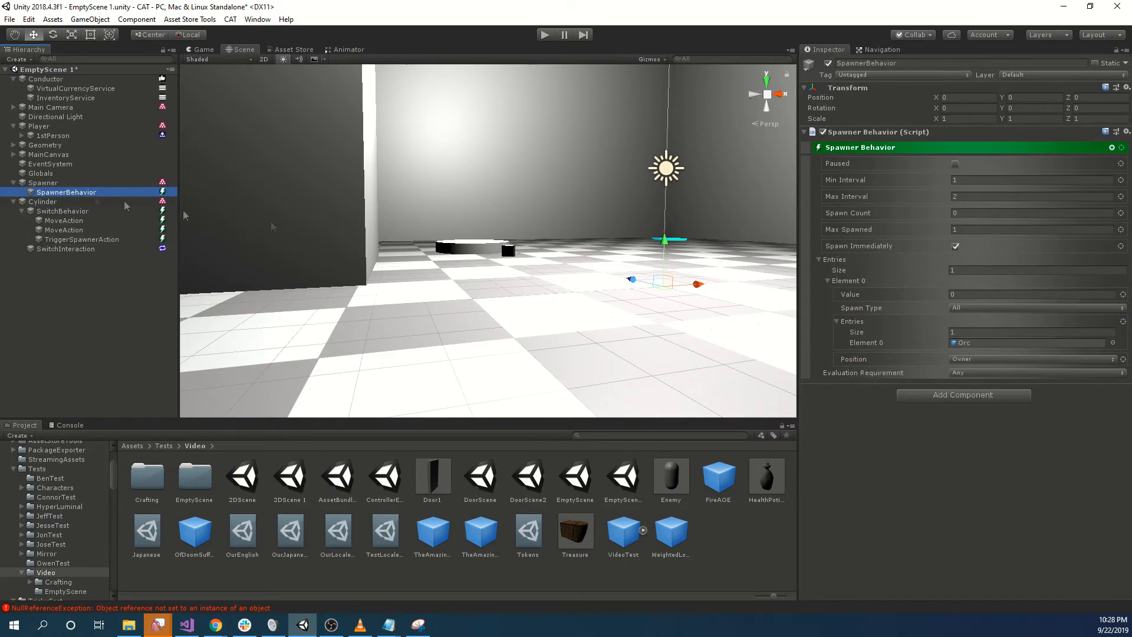
pyautogui.click(956, 246)
pyautogui.click(976, 181)
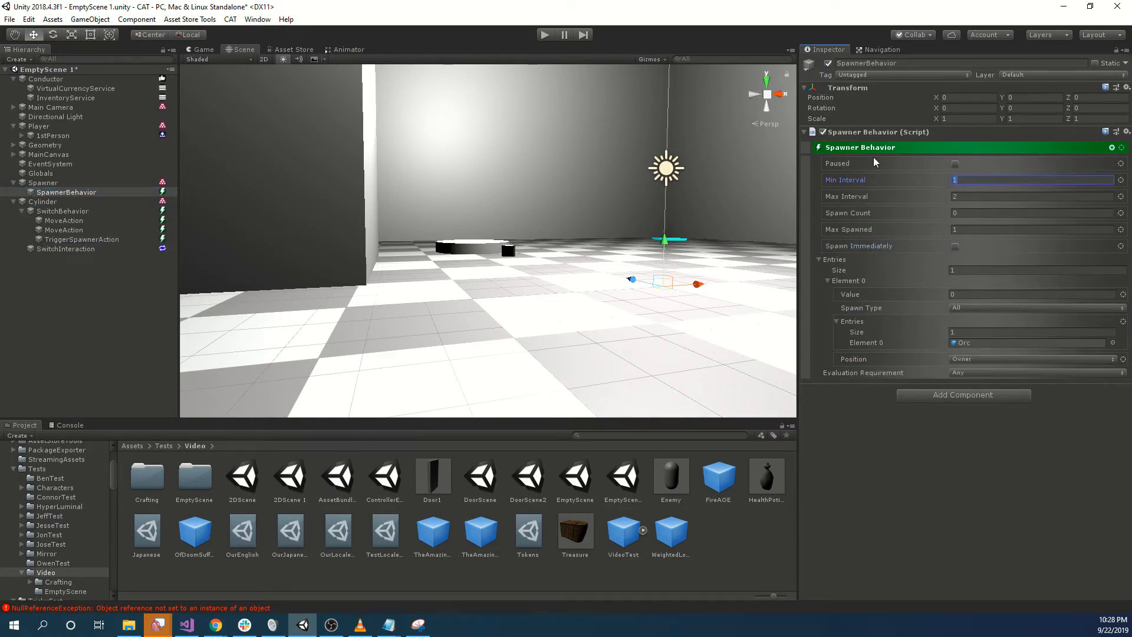
pyautogui.write('100')
pyautogui.press('Tab')
pyautogui.write('200')
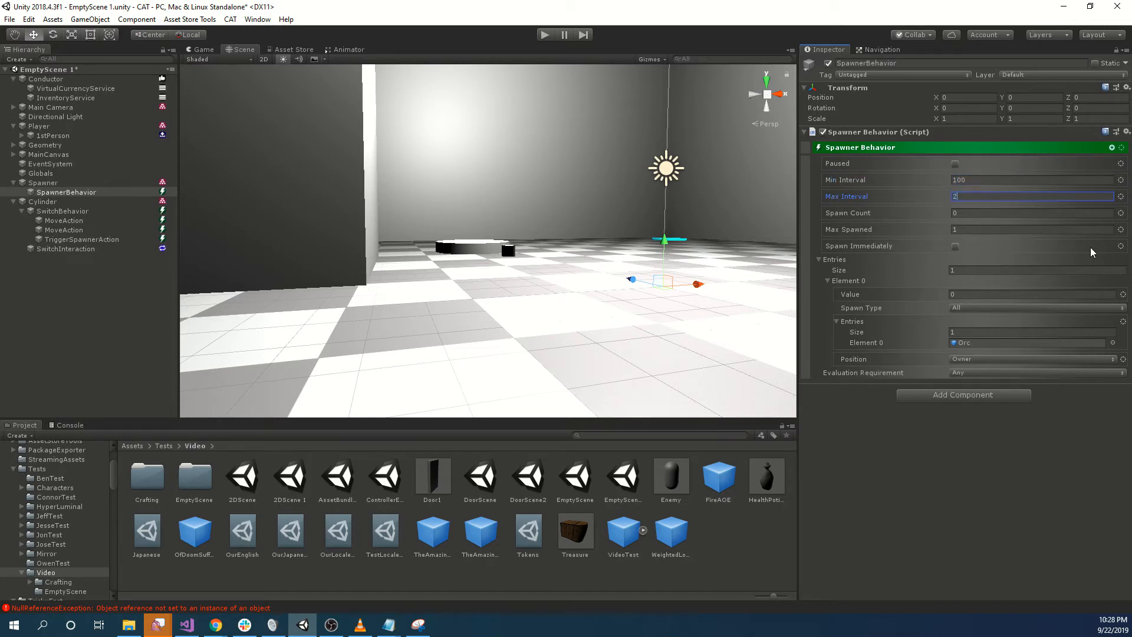
pyautogui.click(920, 545)
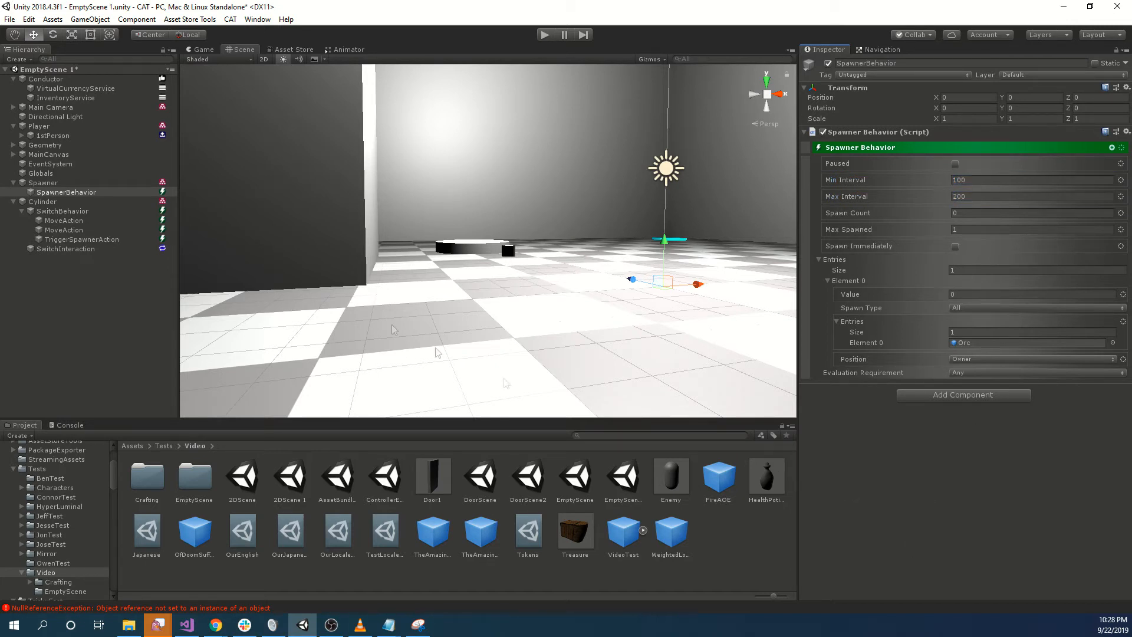
# Set the TriggerSpawnerAction's target to the Spawner object in the hierarchy
pyautogui.click(83, 239)
pyautogui.click(973, 159)
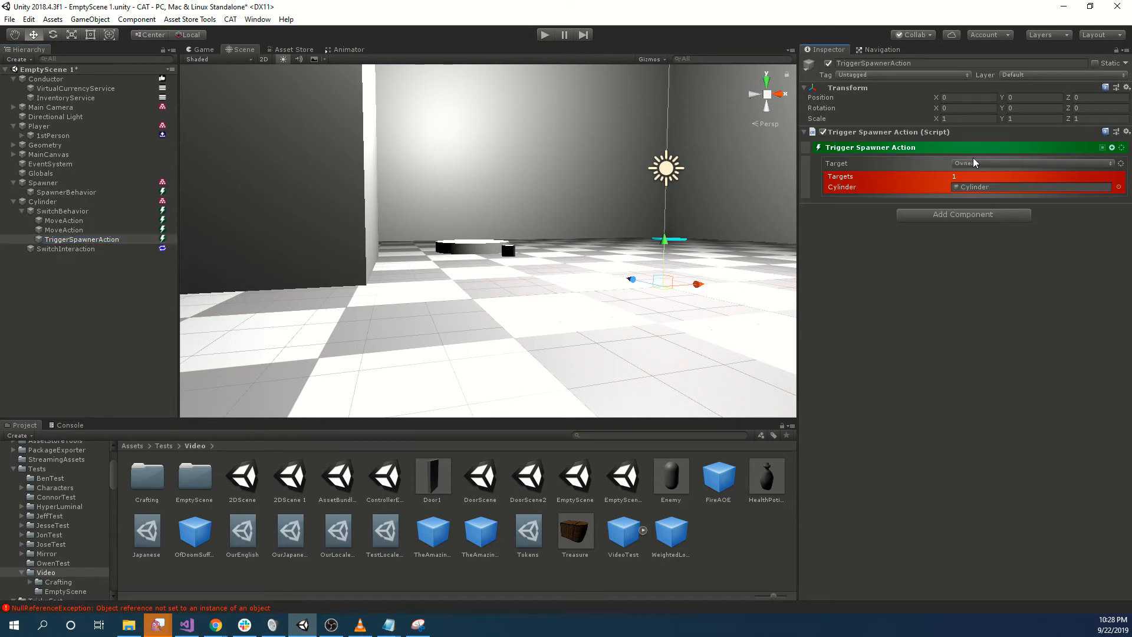
pyautogui.click(975, 162)
pyautogui.click(999, 229)
pyautogui.moveTo(43, 182); pyautogui.dragTo(982, 164)
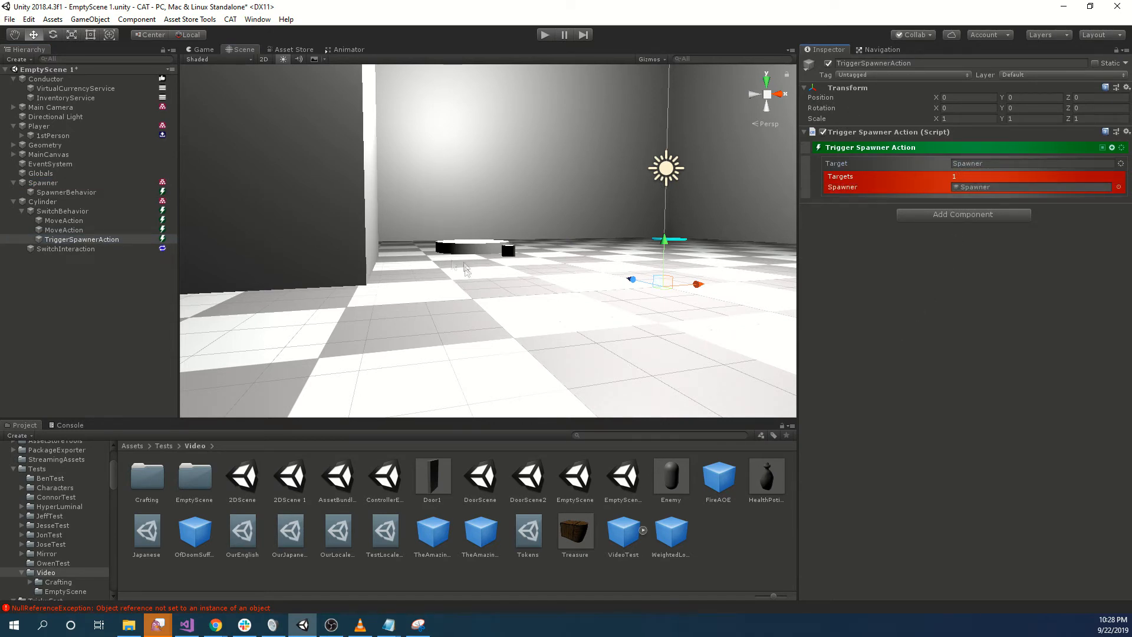
# Enable Is Momentary on the Cylinder's SwitchBehavior and reopen the TriggerSpawnerAction's settings
pyautogui.click(59, 211)
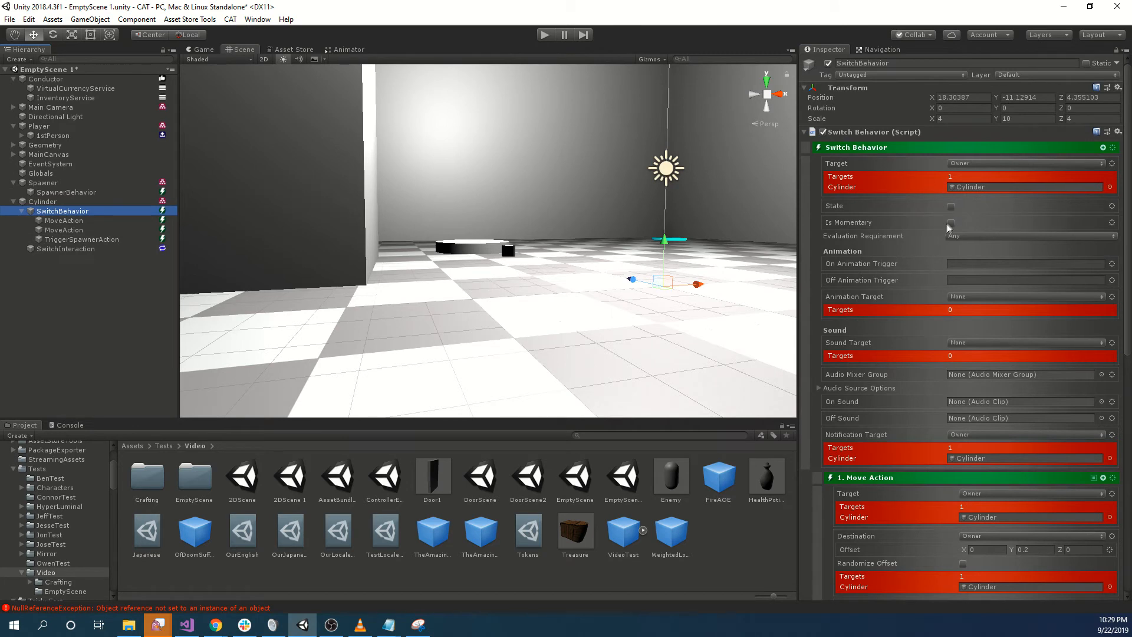
pyautogui.click(950, 223)
pyautogui.click(104, 239)
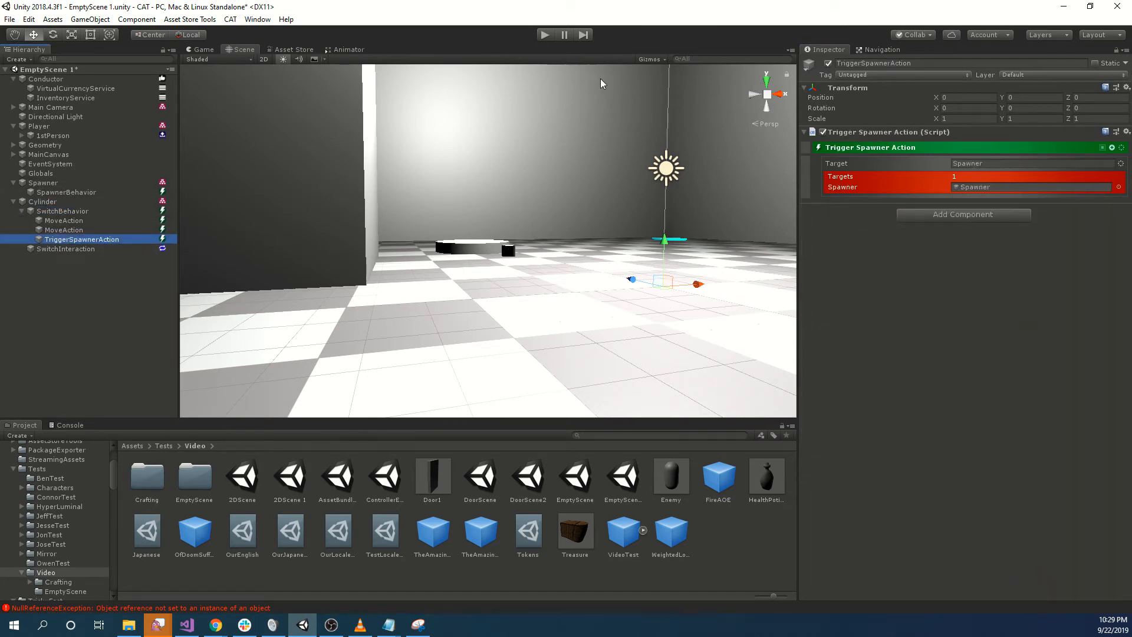
# Play-test the scene: walk up to the cylinder switch and activate it twice to spawn orcs
pyautogui.click(545, 34)
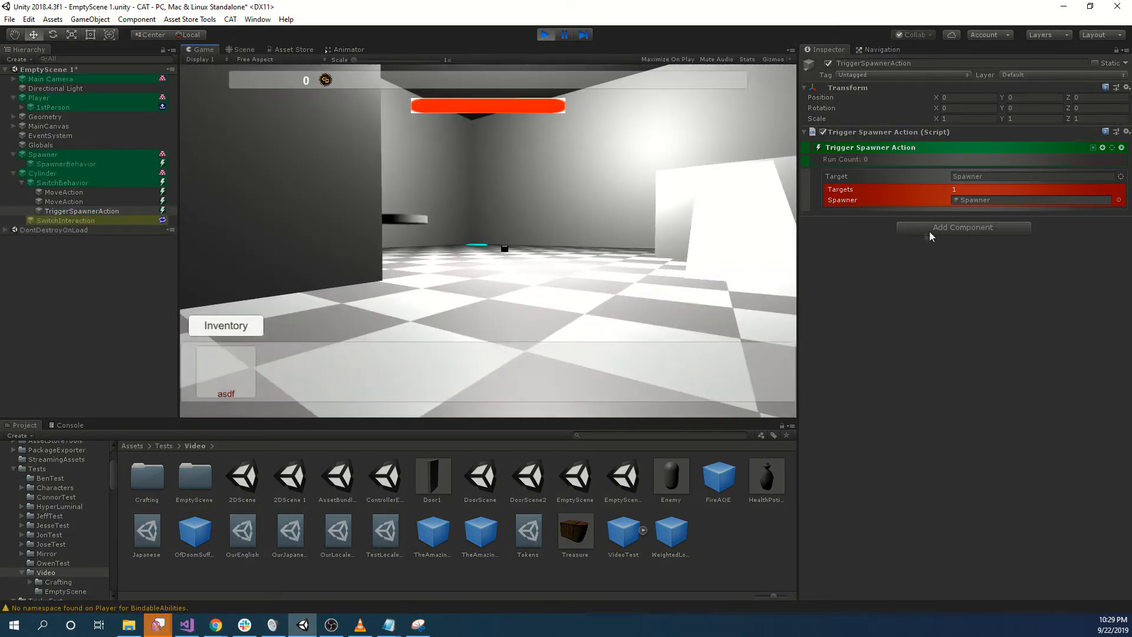
pyautogui.press('w')
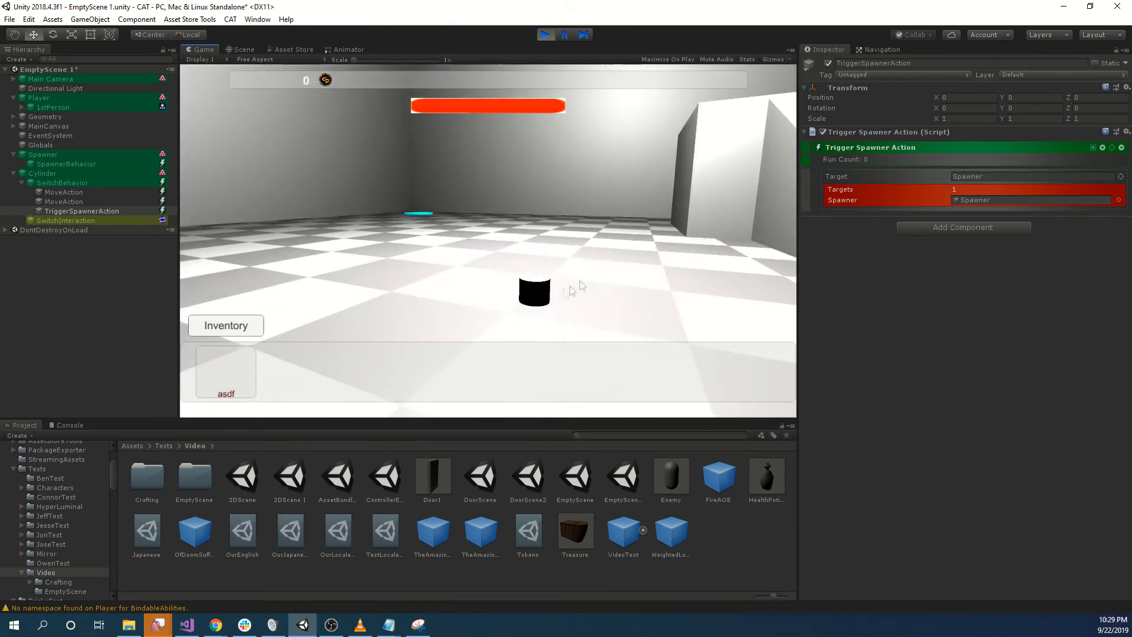
pyautogui.click(534, 291)
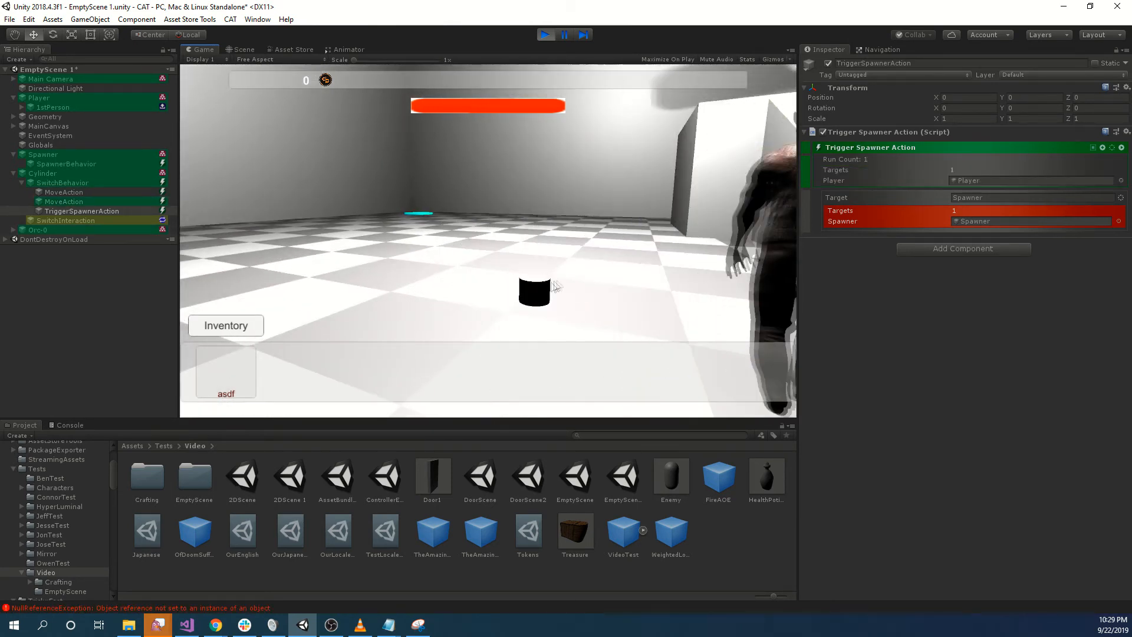
pyautogui.click(377, 299)
# Circle the spawned orcs in the running game and activate the cylinder switch two more times from new positions
pyautogui.moveTo(443, 249); pyautogui.dragTo(727, 250, button='right')
pyautogui.press('w')
pyautogui.press('a')
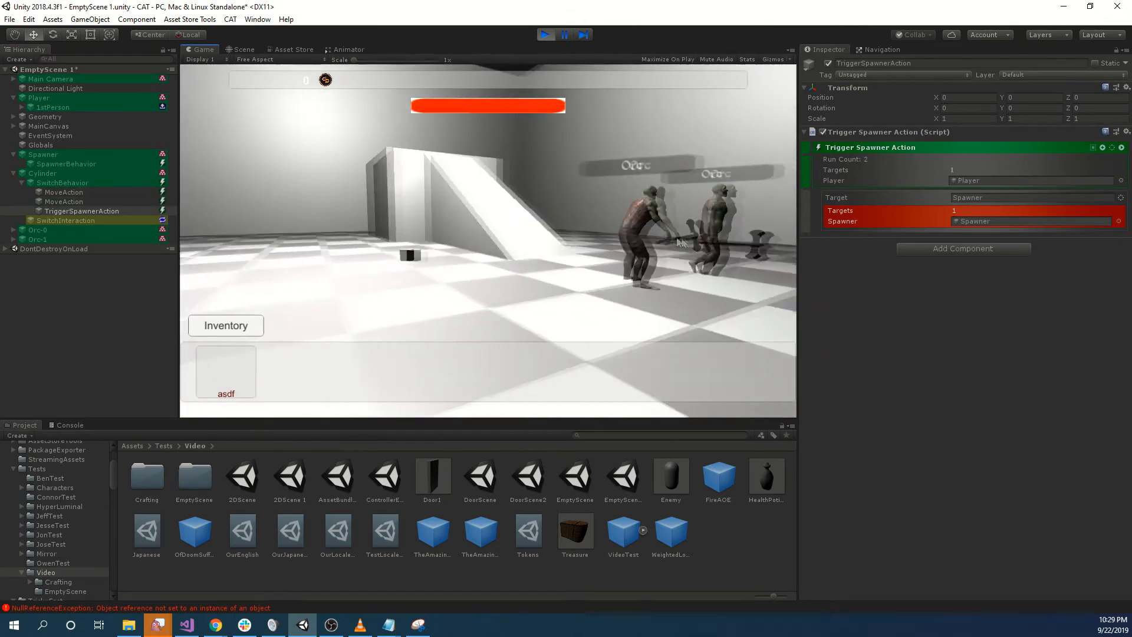
pyautogui.press('s')
pyautogui.click(513, 265)
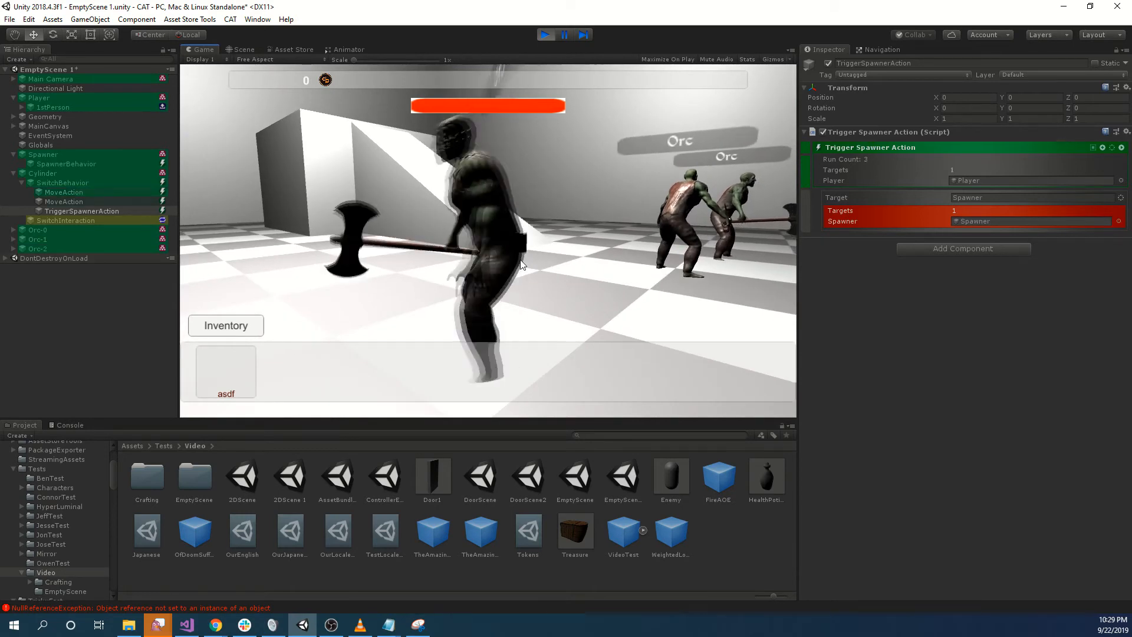
pyautogui.moveTo(513, 266); pyautogui.dragTo(417, 273, button='right')
pyautogui.press('d')
pyautogui.click(405, 248)
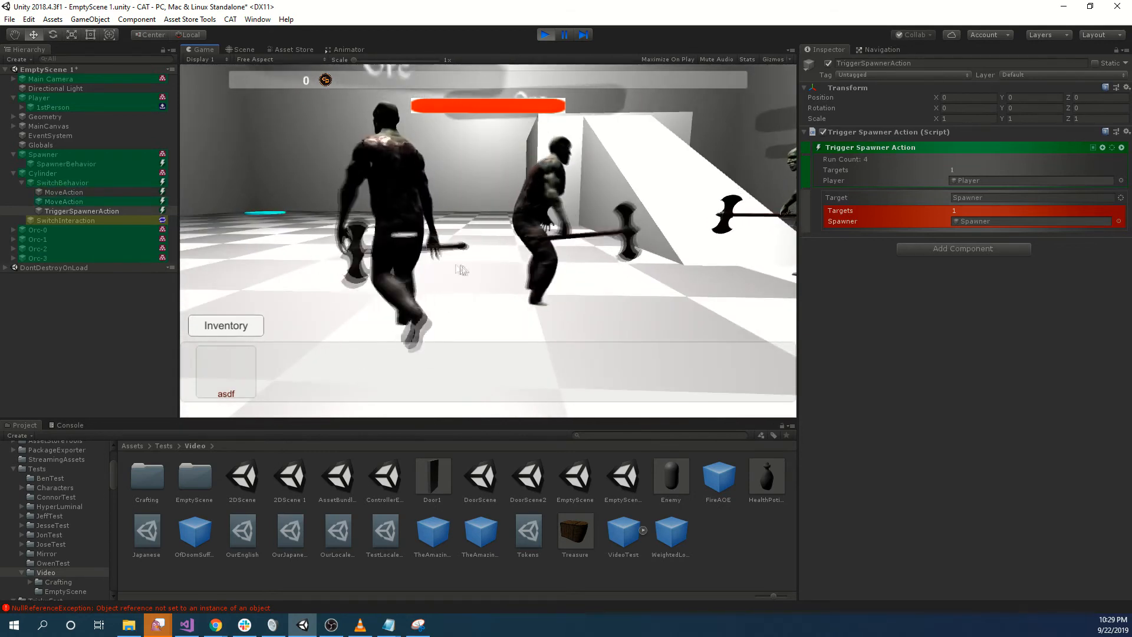
# Look around the room in play mode and trigger three further orc spawns with the cylinder switch
pyautogui.moveTo(686, 265); pyautogui.dragTo(690, 266, button='right')
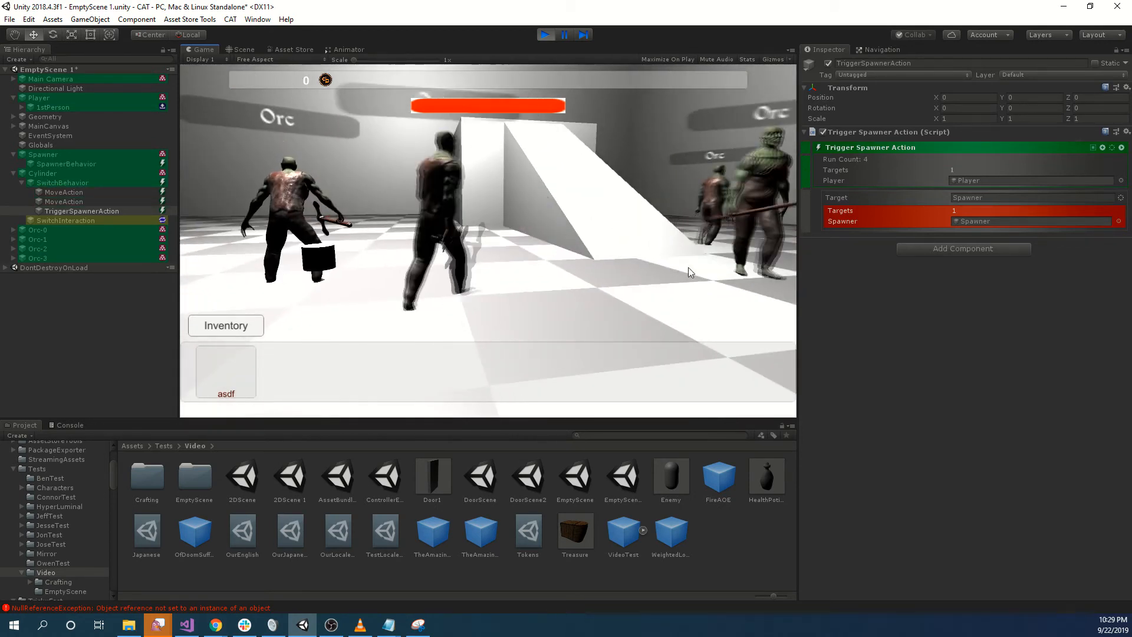
pyautogui.moveTo(610, 249); pyautogui.dragTo(571, 247, button='right')
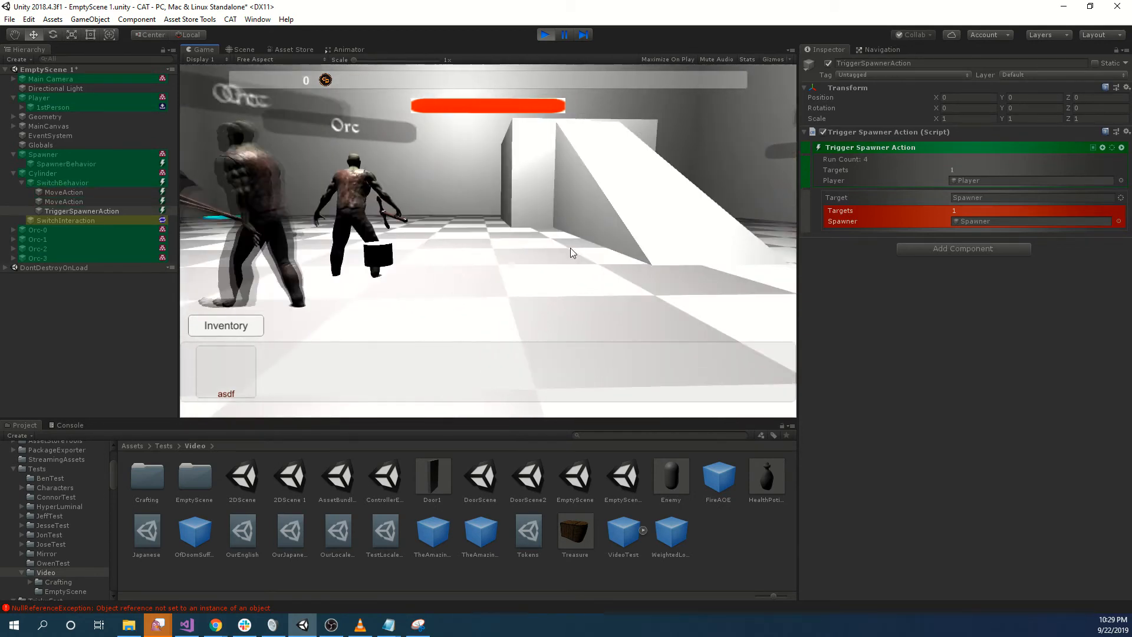
pyautogui.moveTo(536, 184); pyautogui.dragTo(399, 195, button='right')
pyautogui.click(372, 235)
pyautogui.moveTo(373, 235); pyautogui.dragTo(203, 229, button='right')
pyautogui.click(529, 227)
pyautogui.moveTo(596, 247); pyautogui.dragTo(553, 266, button='right')
pyautogui.click(613, 226)
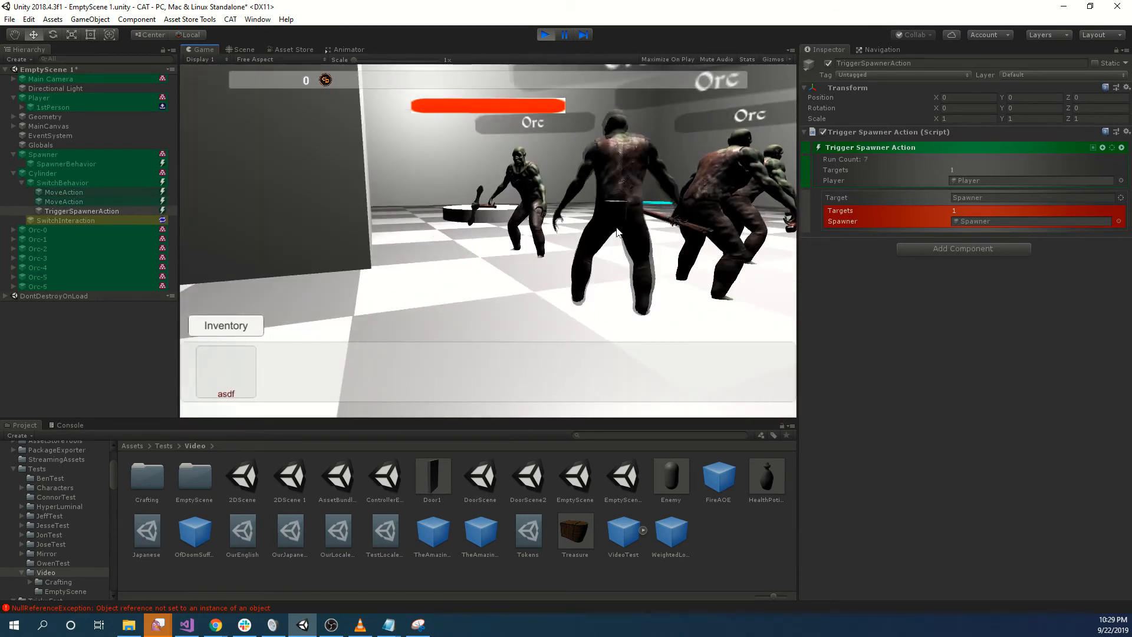
# Activate the cylinder switch once more, then turn around and back away to view the whole group of orcs
pyautogui.moveTo(613, 226); pyautogui.dragTo(1079, 277, button='right')
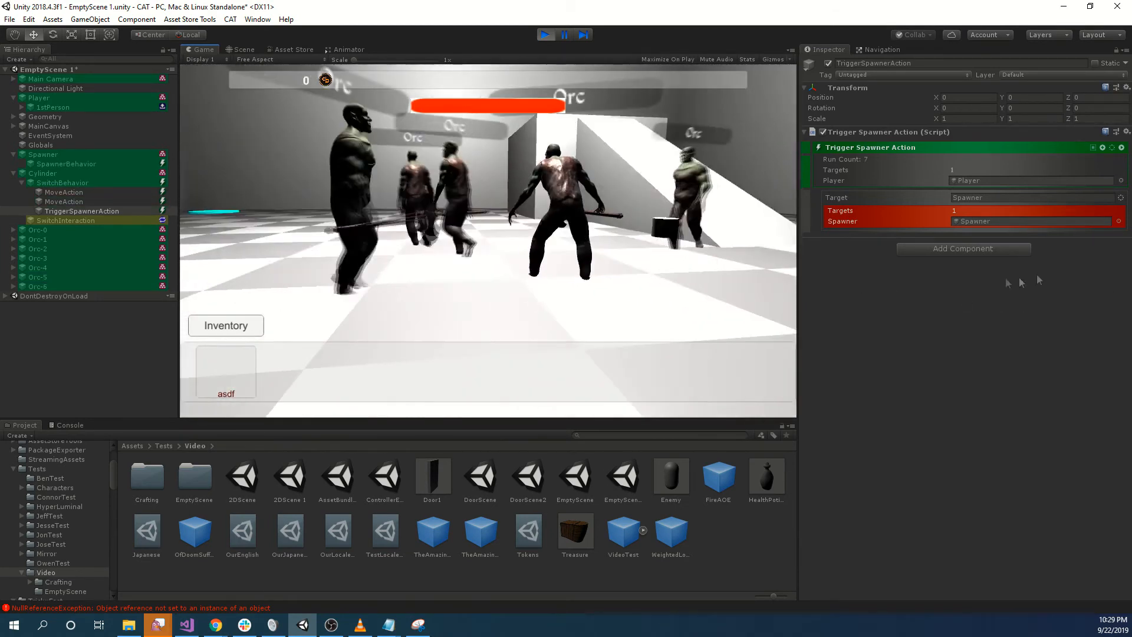
pyautogui.click(613, 260)
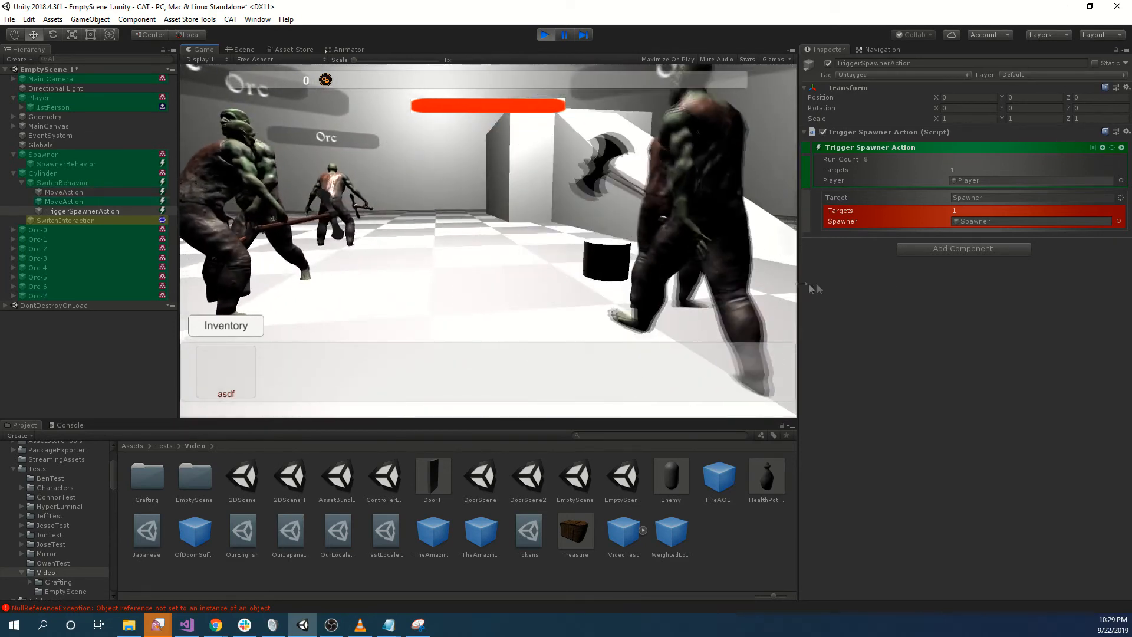
pyautogui.moveTo(707, 261); pyautogui.dragTo(1082, 229, button='right')
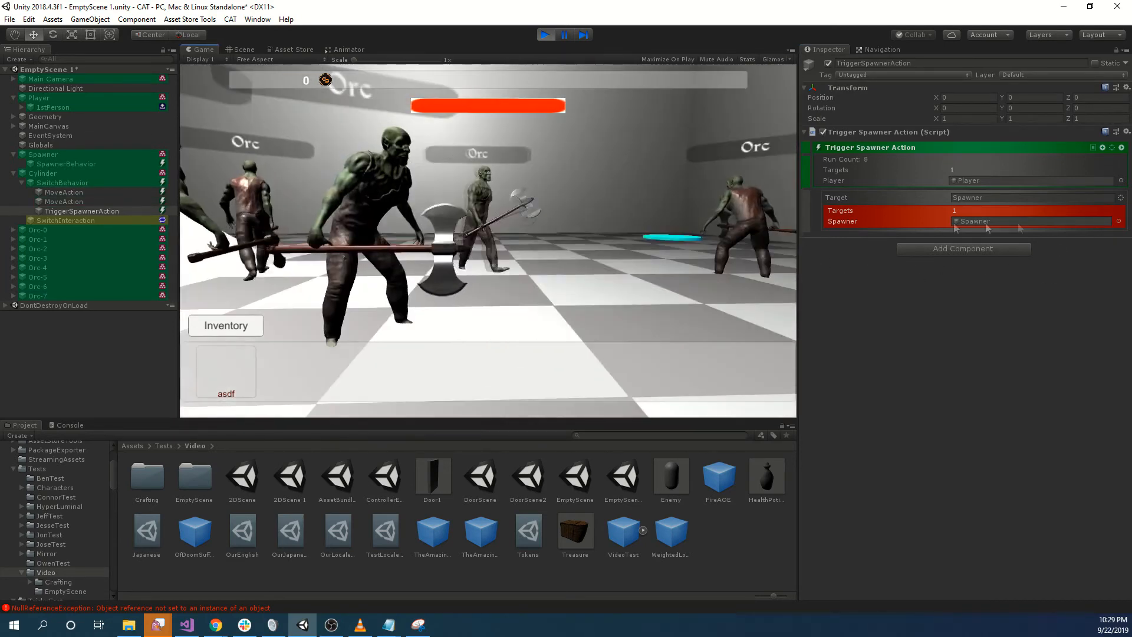
pyautogui.moveTo(610, 213); pyautogui.dragTo(0, 191, button='right')
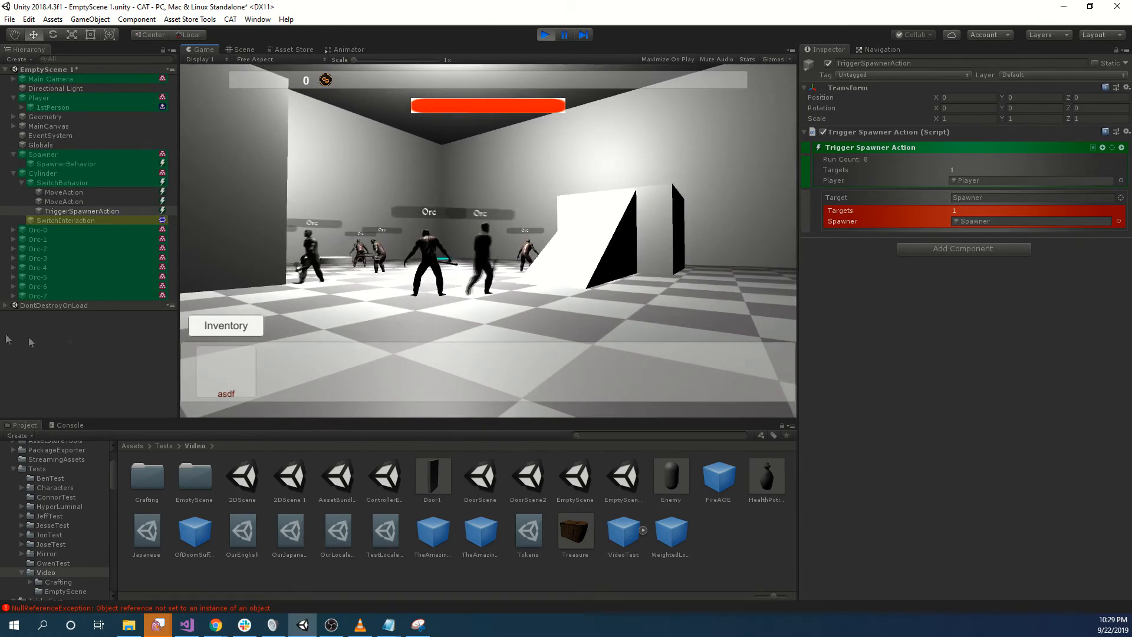
# Switch to the open text editor window
pyautogui.click(387, 624)
pyautogui.click(442, 575)
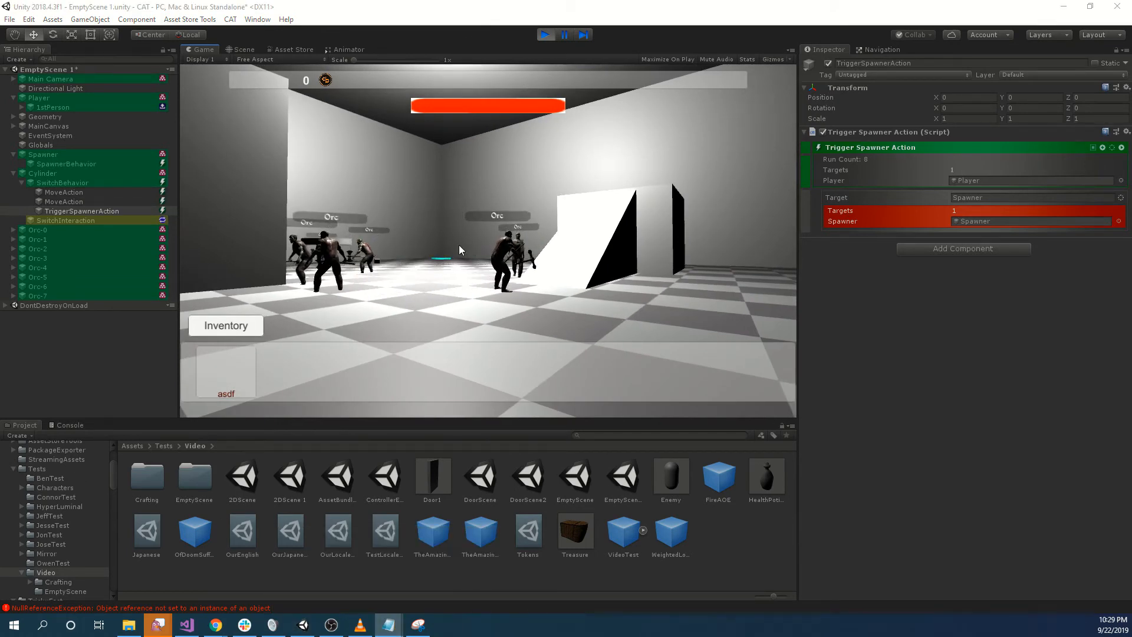